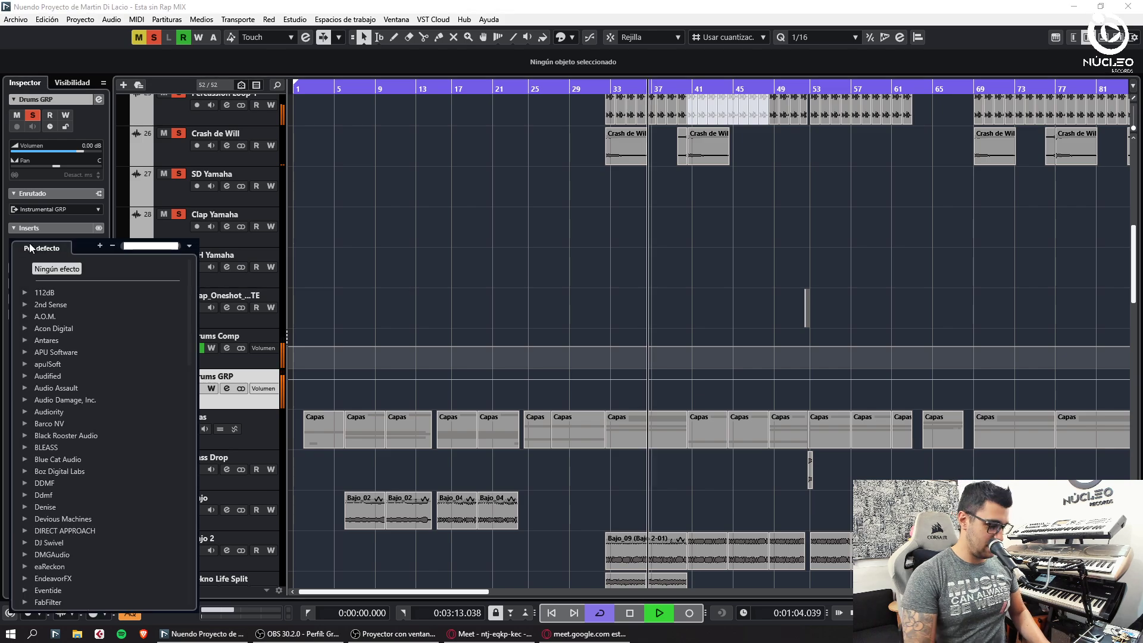
# Insert the IMPusher Stereo plug-in on the Drums GRP track and show its editor.
pyautogui.write('pusher')
pyautogui.doubleClick(95, 352)
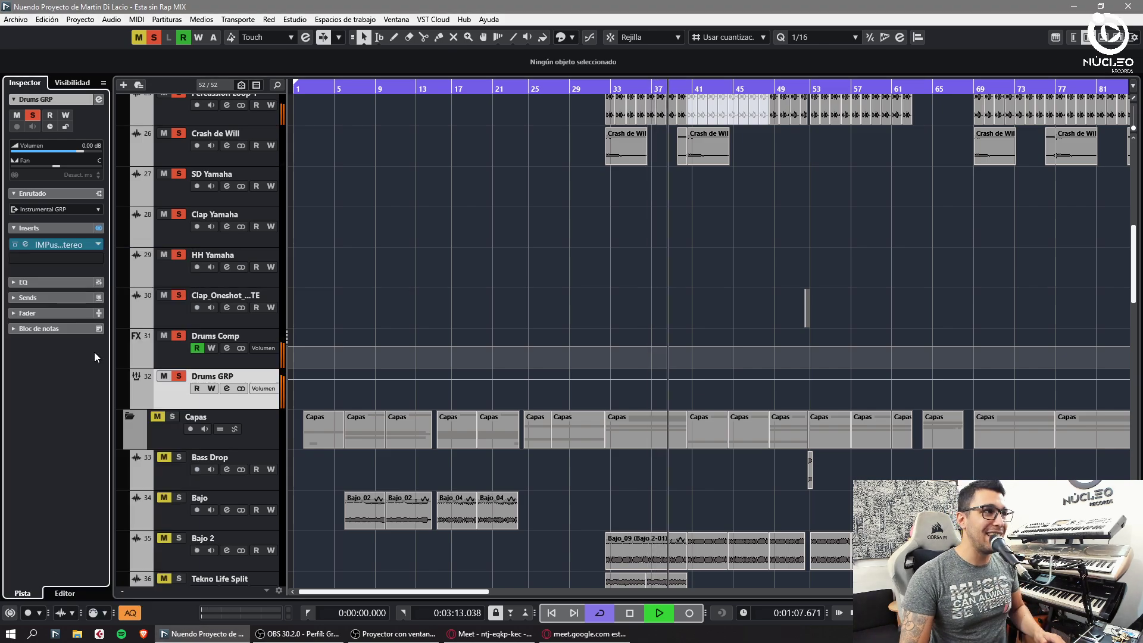
pyautogui.click(26, 244)
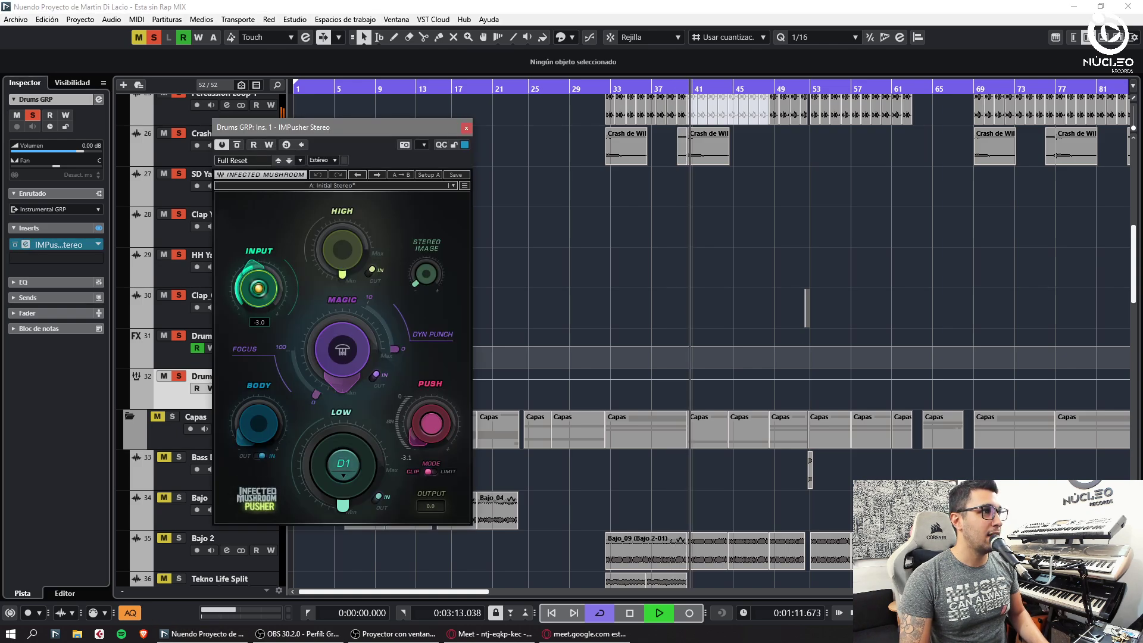
# In IMPusher, raise Push slightly, set Dyn Punch to 3.9, and increase the Magic and Focus amounts.
pyautogui.moveTo(433, 433); pyautogui.dragTo(433, 416)
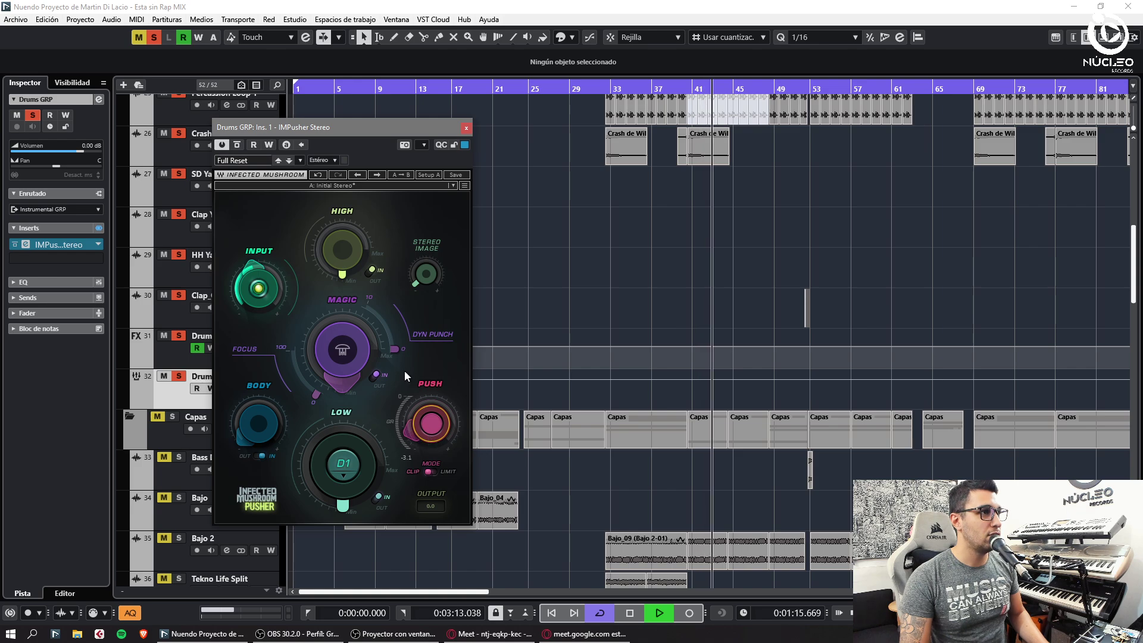
pyautogui.moveTo(394, 347); pyautogui.dragTo(394, 332)
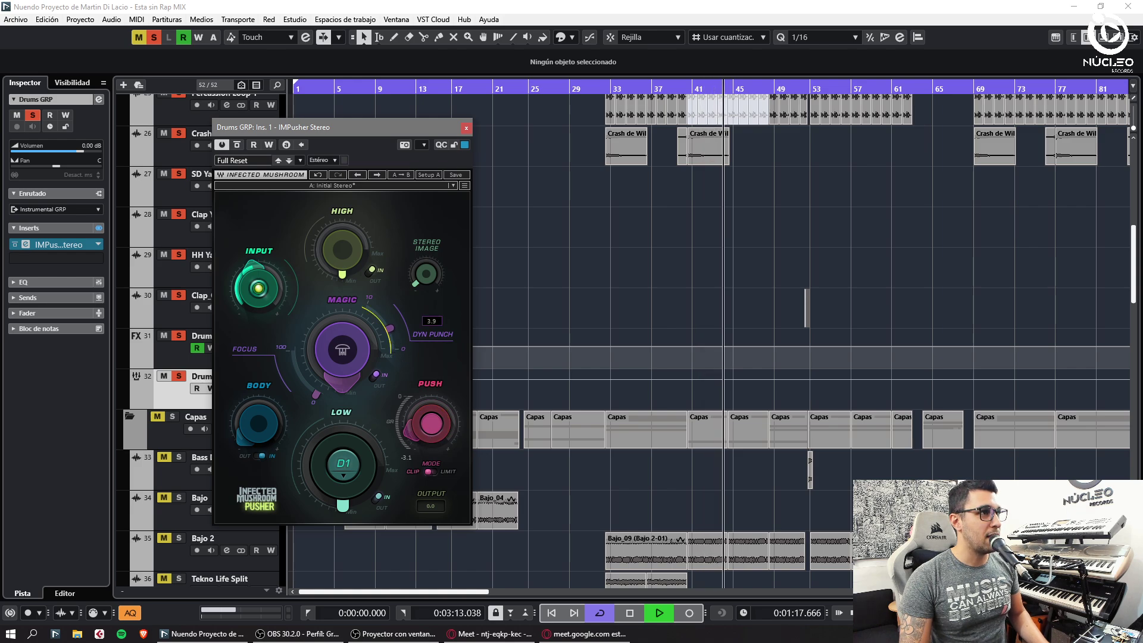
pyautogui.moveTo(324, 378)
pyautogui.mouseDown()
pyautogui.moveTo(324, 345)
pyautogui.moveTo(316, 386)
pyautogui.mouseUp()
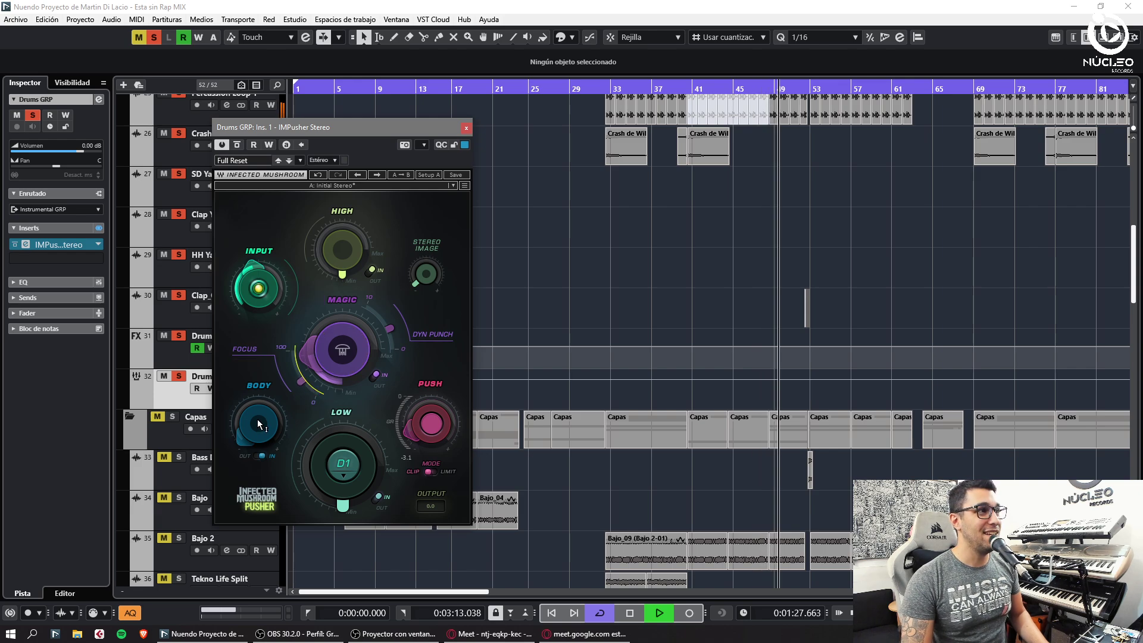
# Raise IMPusher's Body, Low and Stereo Image slightly, set High to 2.3, and close the plug-in.
pyautogui.moveTo(258, 424); pyautogui.dragTo(259, 429)
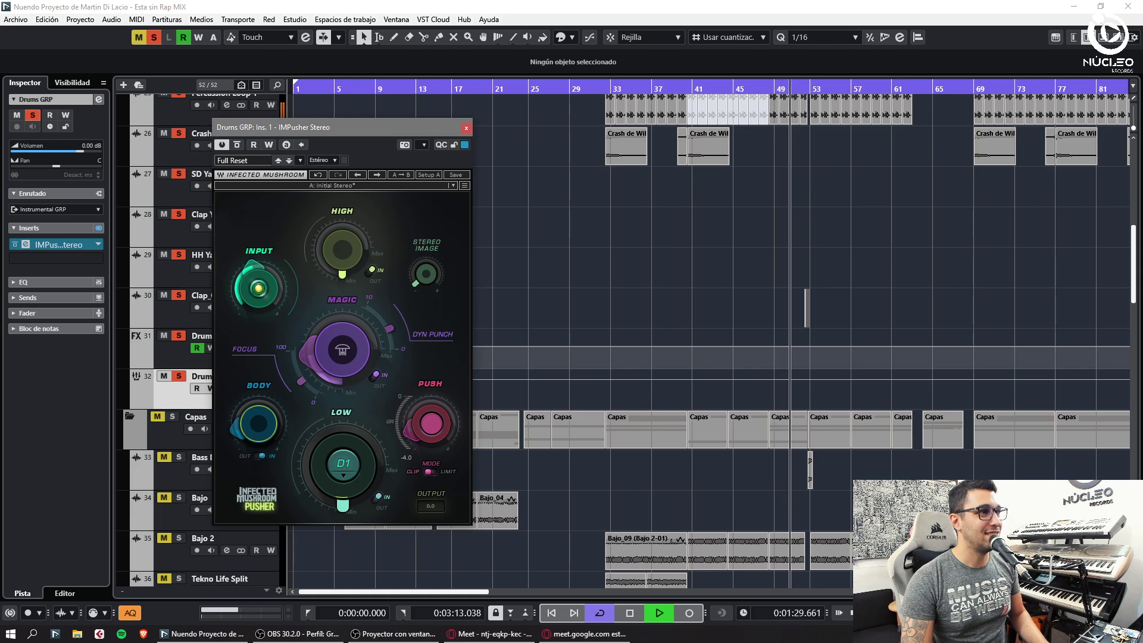
pyautogui.moveTo(344, 465); pyautogui.dragTo(343, 459)
pyautogui.moveTo(416, 277); pyautogui.dragTo(416, 274)
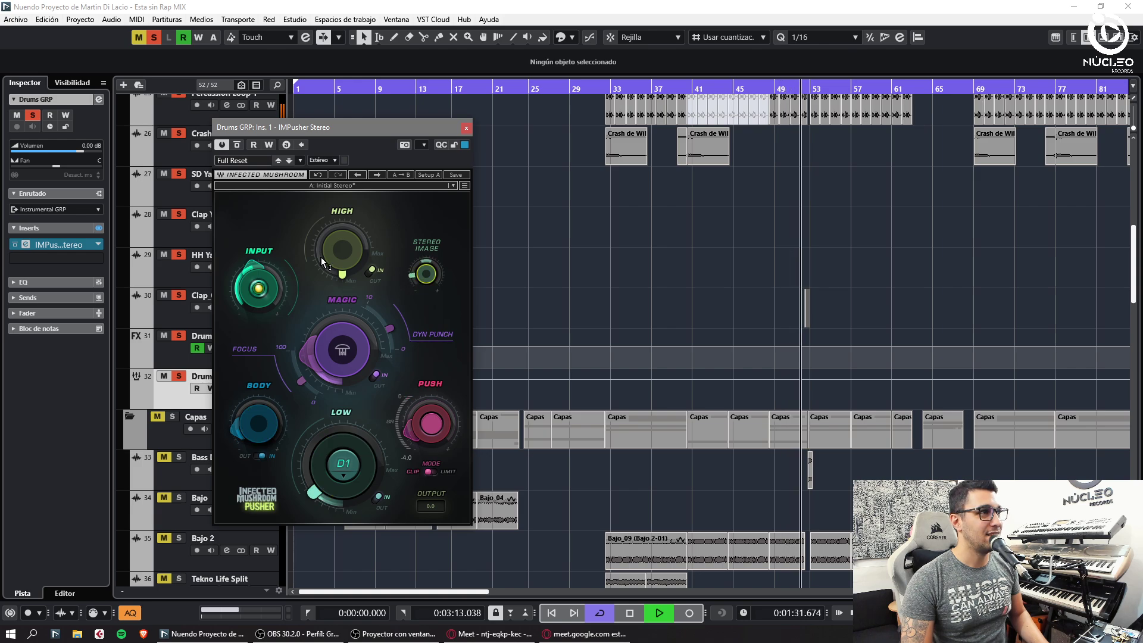
pyautogui.moveTo(321, 257); pyautogui.dragTo(320, 251)
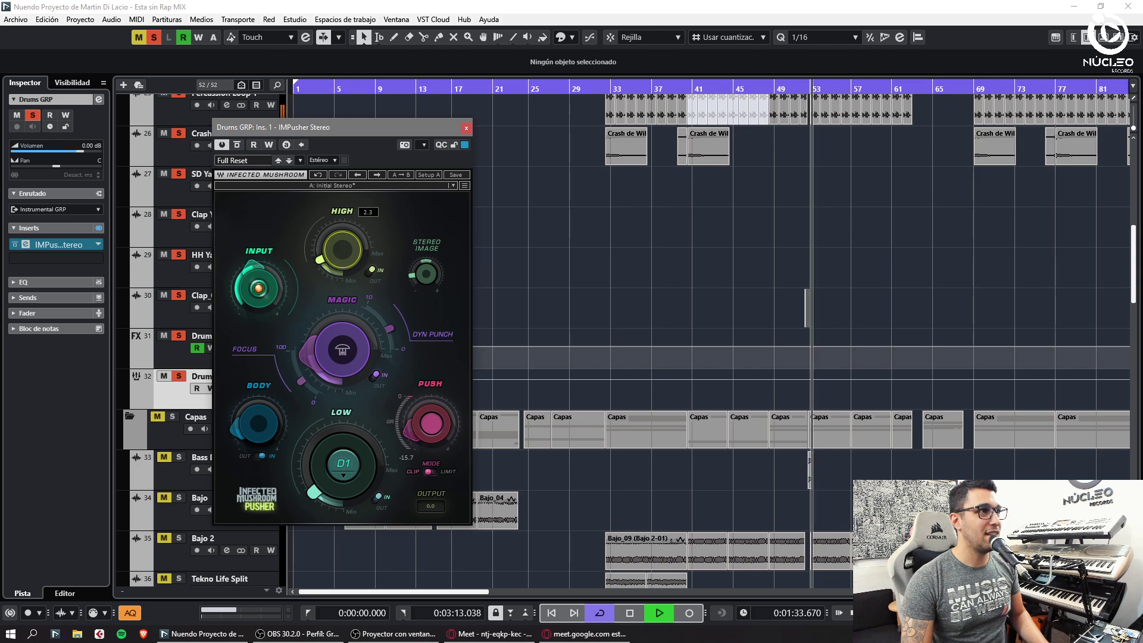
pyautogui.click(467, 128)
# Select the Clap_Oneshot_DELANTE track and check its volume.
pyautogui.press('h')
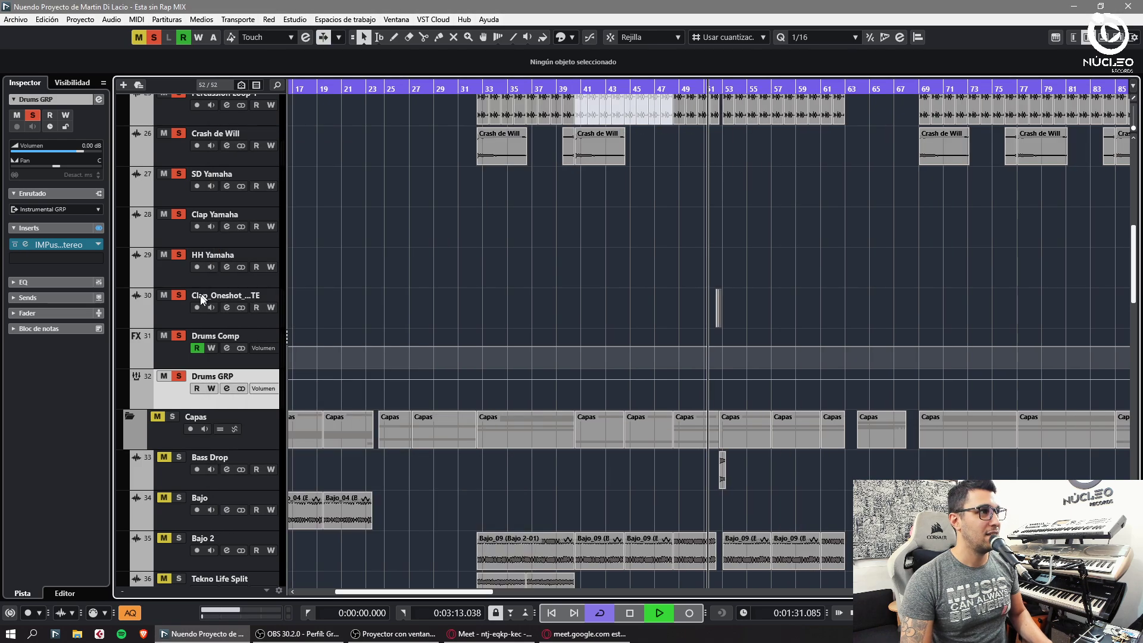
pyautogui.press('h')
pyautogui.click(201, 299)
pyautogui.scroll(-1, 89, 146)
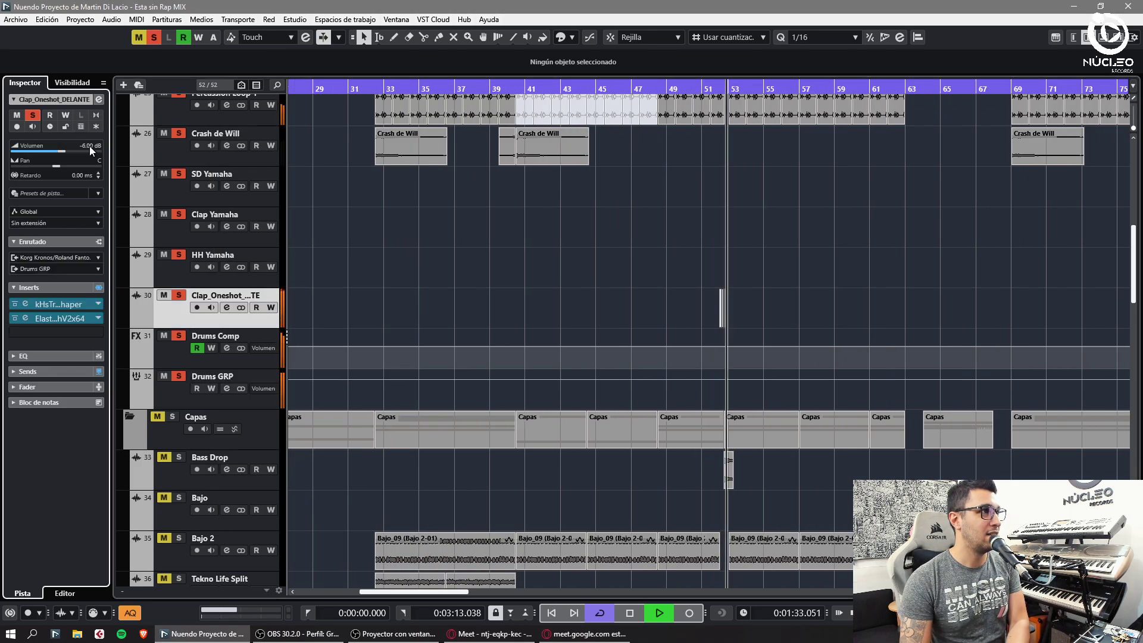
pyautogui.scroll(-2, 513, 439)
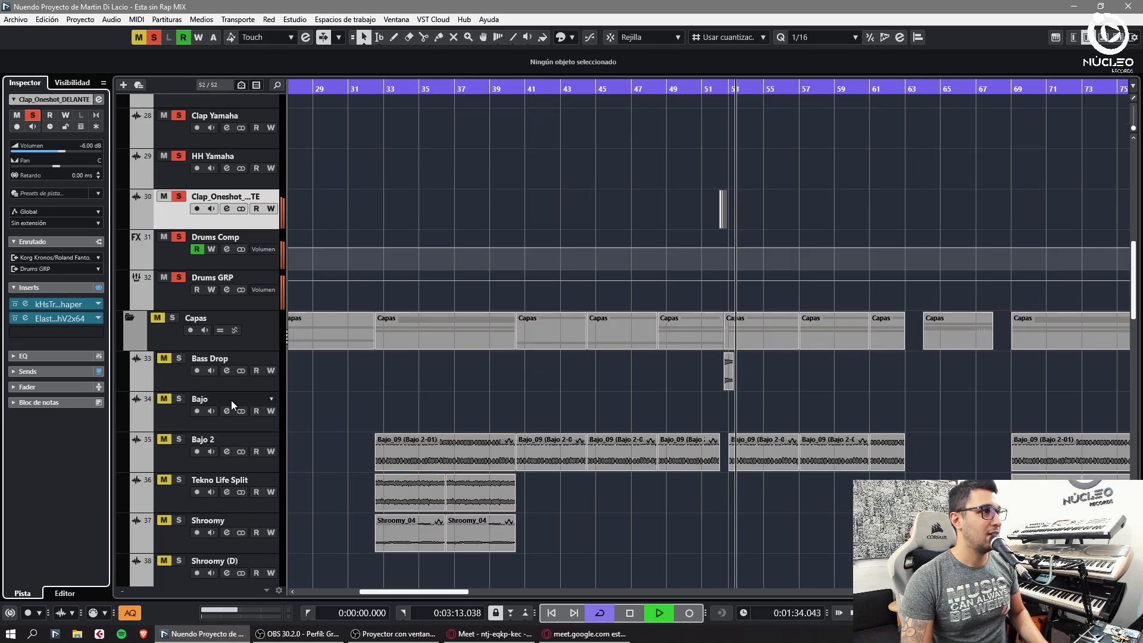
# Solo the Capas folder alongside the soloed Drums folder.
pyautogui.click(172, 318)
pyautogui.press('g')
pyautogui.scroll(-8, 227, 397)
pyautogui.scroll(6, 226, 399)
pyautogui.scroll(4, 227, 398)
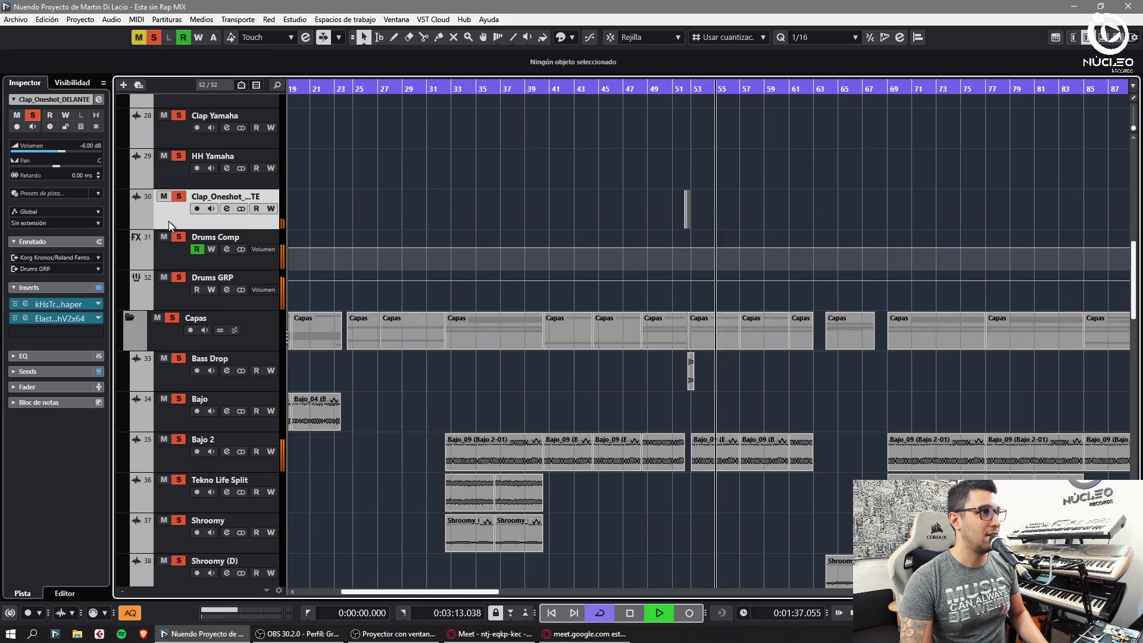
# Set the Drums GRP track volume to -1.00 dB.
pyautogui.click(171, 299)
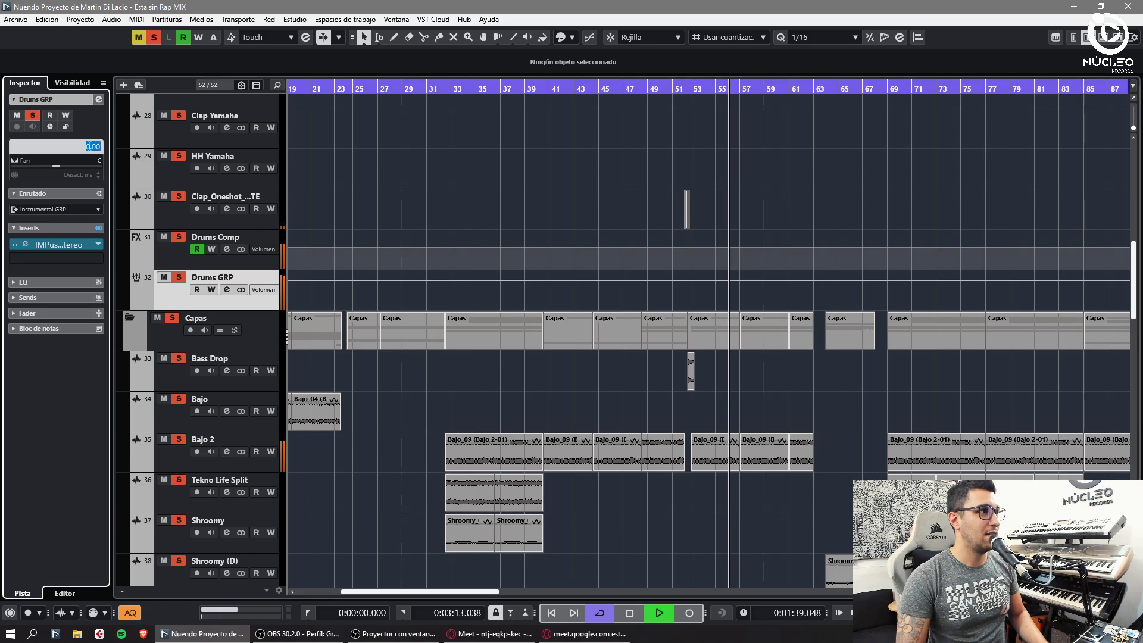
pyautogui.scroll(-1, 88, 145)
pyautogui.scroll(15, 319, 324)
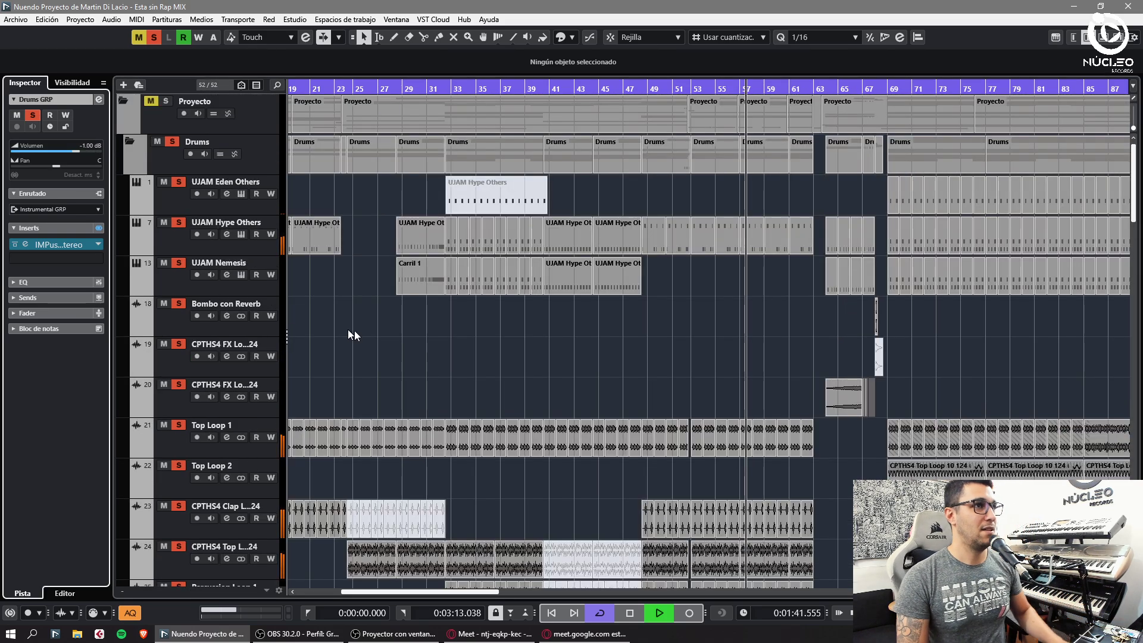
# Copy the two UJAM Hype Others clips after bar 48 onto the UJAM Nemesis track, with the grid type set to Compás.
pyautogui.click(169, 244)
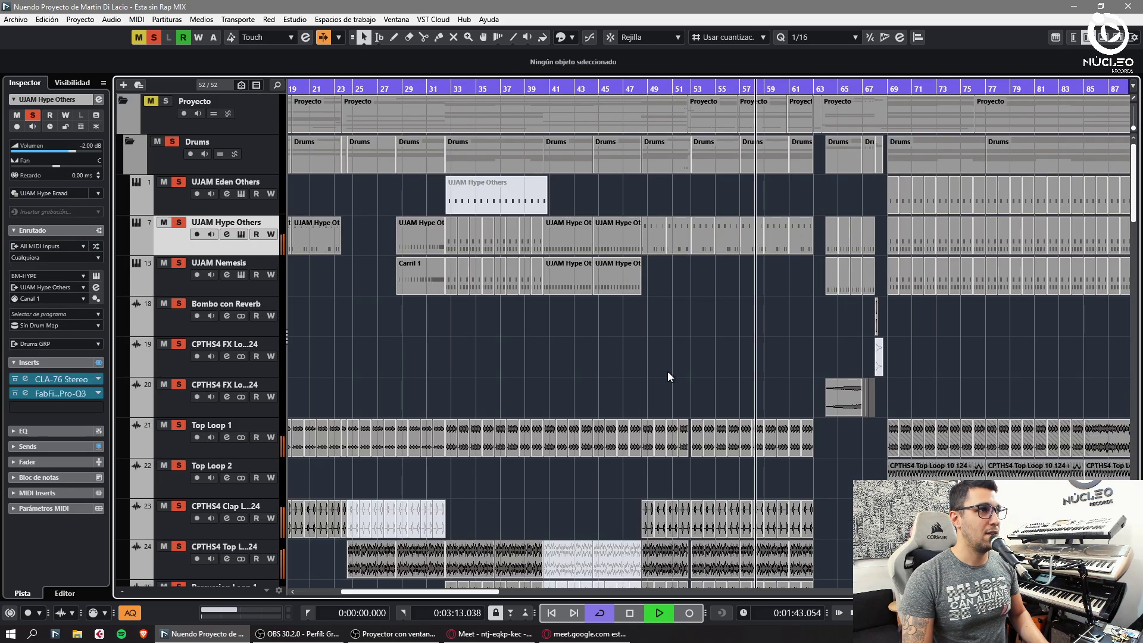
pyautogui.press('h')
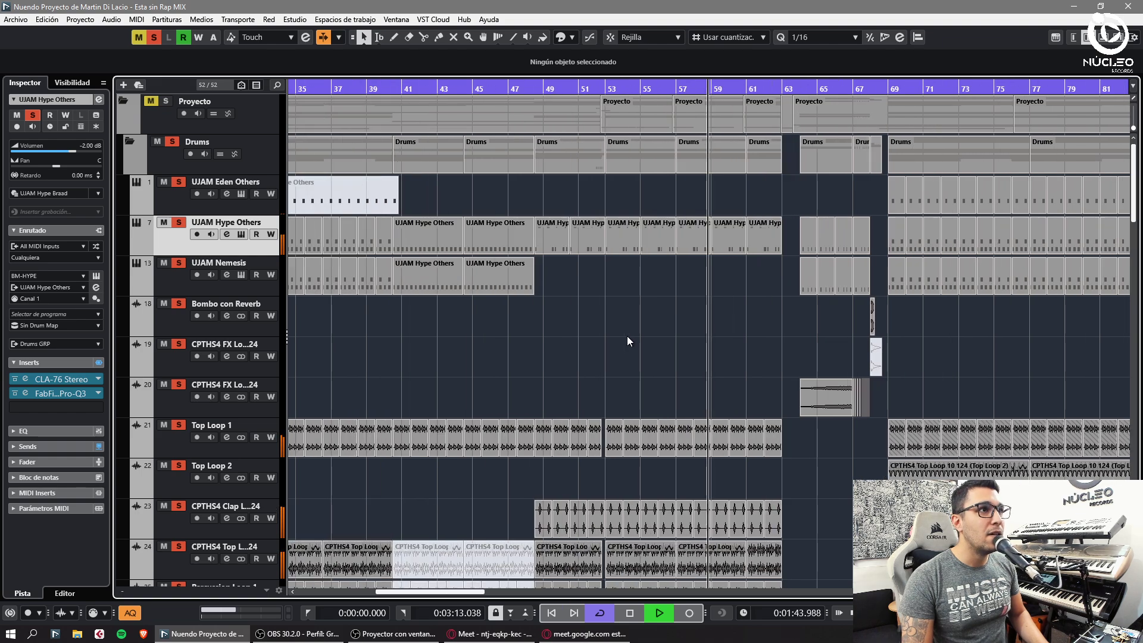
pyautogui.click(573, 243)
pyautogui.click(619, 242)
pyautogui.moveTo(620, 240); pyautogui.dragTo(541, 290)
pyautogui.click(723, 37)
pyautogui.click(721, 54)
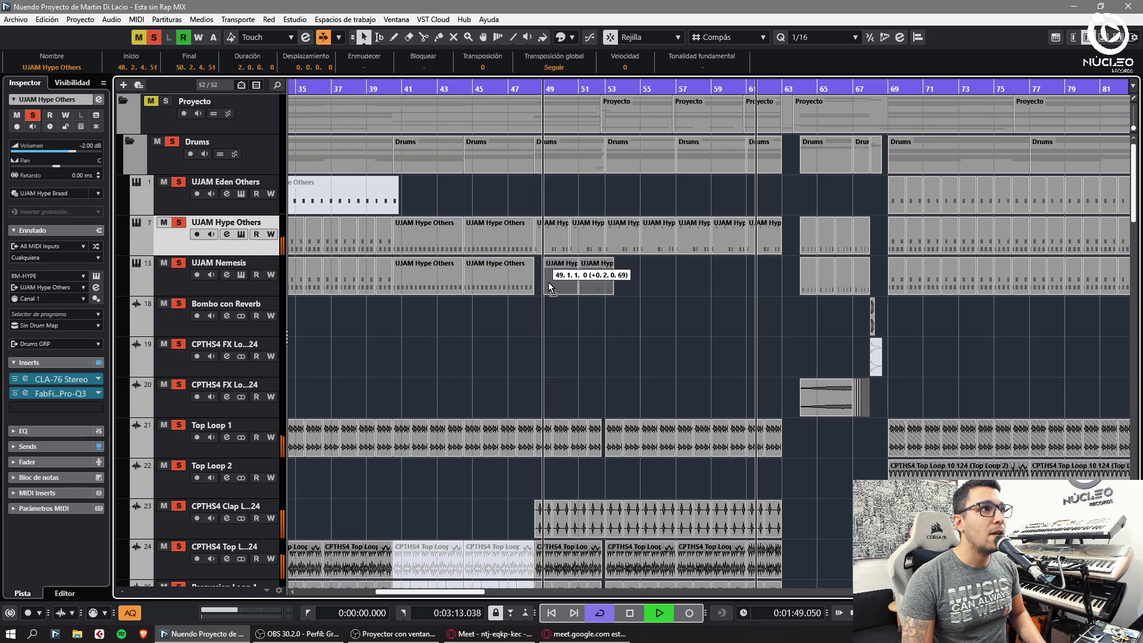
# Set the grid type to Usar cuantización and align the copied UJAM Nemesis clips with the original UJAM Hype Others clips.
pyautogui.press('l')
pyautogui.press('h')
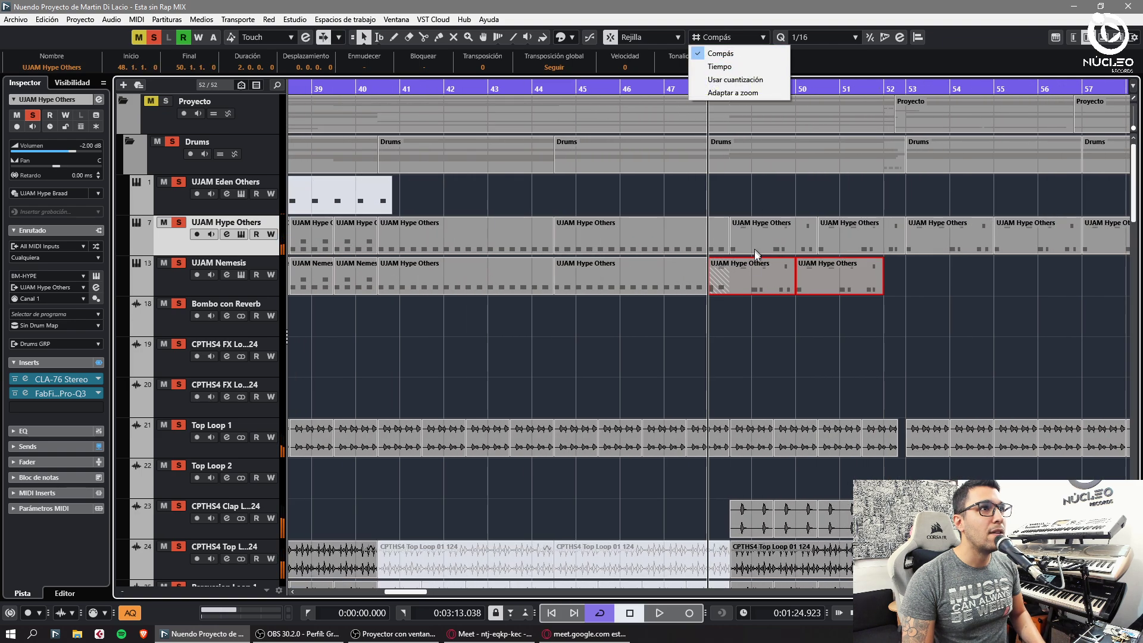
pyautogui.moveTo(746, 277)
pyautogui.mouseDown()
pyautogui.moveTo(789, 280)
pyautogui.moveTo(763, 270)
pyautogui.mouseUp()
pyautogui.click(737, 42)
pyautogui.click(735, 79)
pyautogui.click(879, 315)
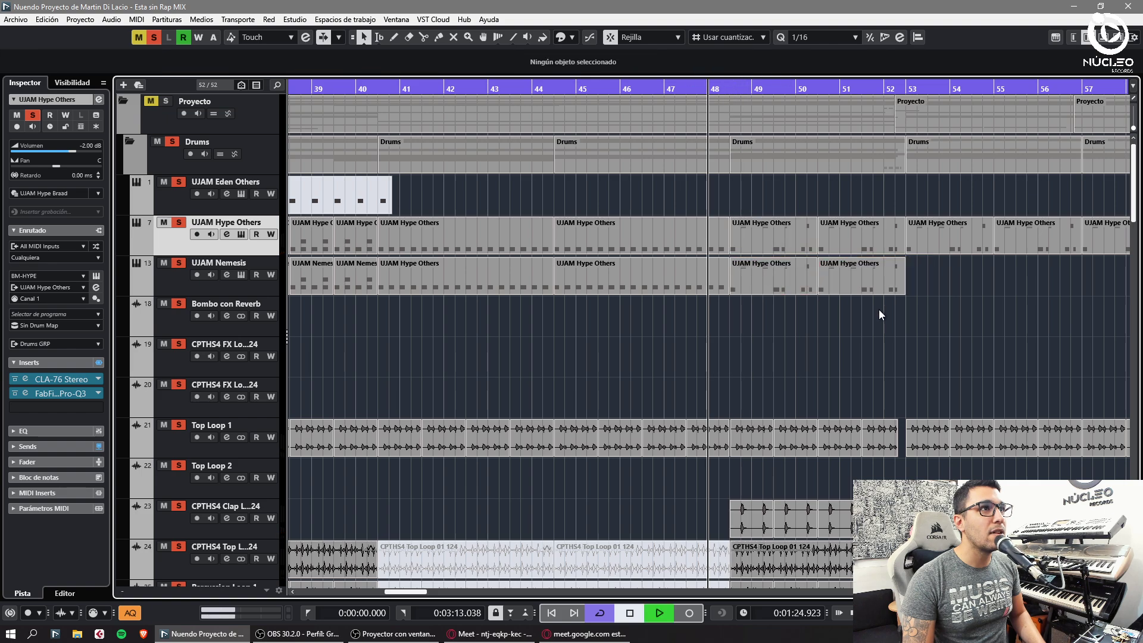
# Delete the two copied clips between bars 48 and 53 from the UJAM Nemesis track.
pyautogui.press('g')
pyautogui.press('h')
pyautogui.press('h')
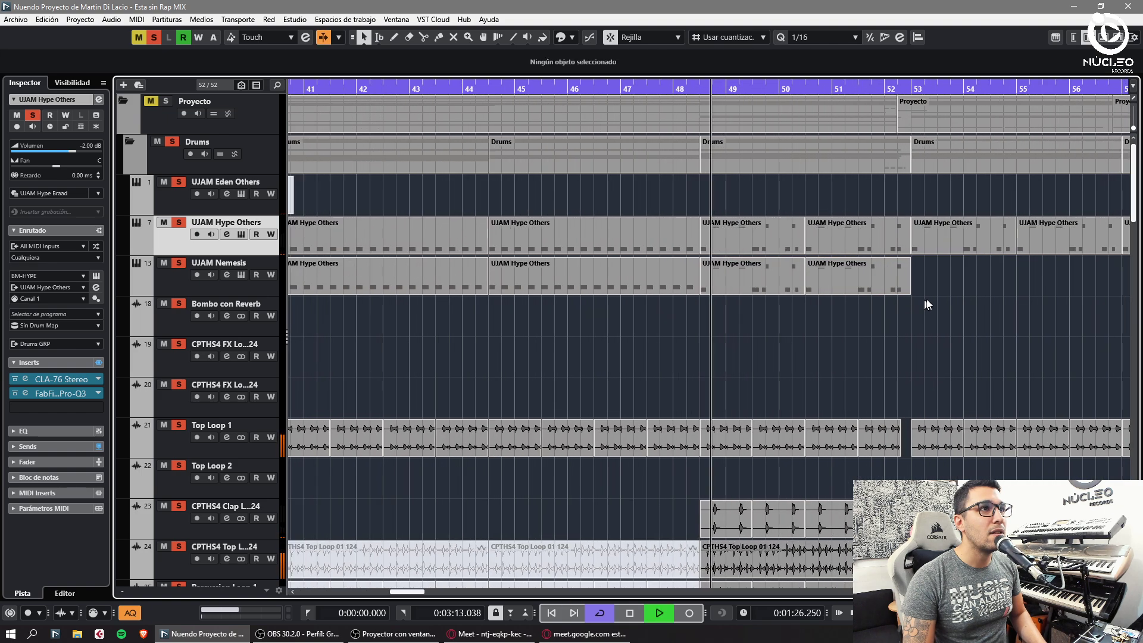
pyautogui.click(855, 286)
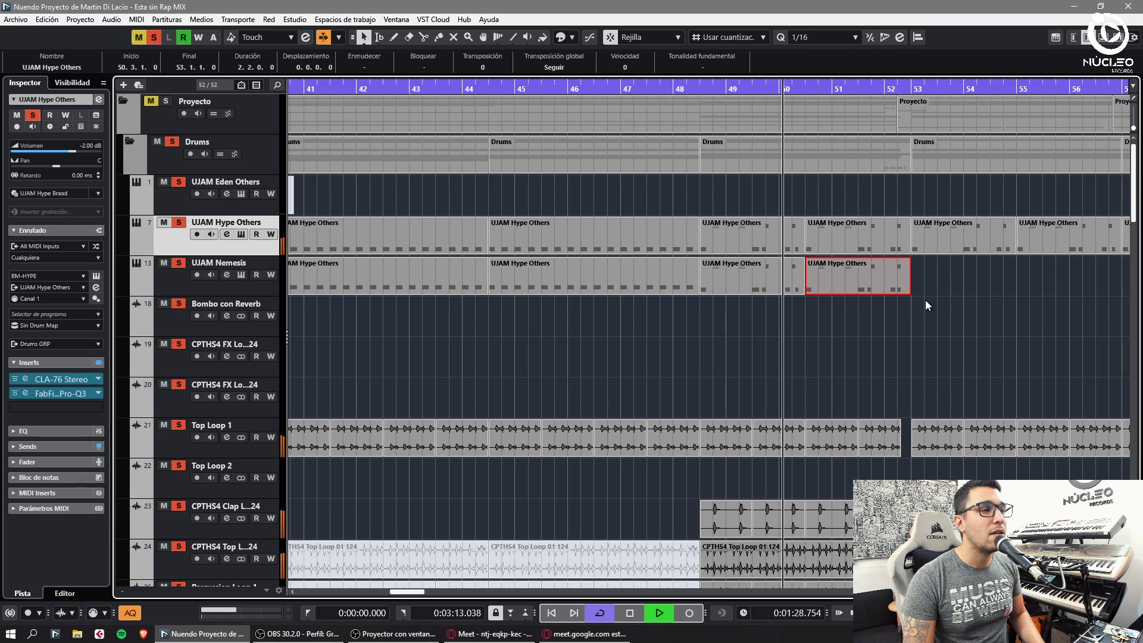
pyautogui.moveTo(960, 284); pyautogui.dragTo(773, 292)
pyautogui.press('Delete')
# Examine how the UJAM Hype Others and UJAM Nemesis clips are laid out around bars 63 to 69.
pyautogui.press('g')
pyautogui.moveTo(708, 262); pyautogui.dragTo(281, 248)
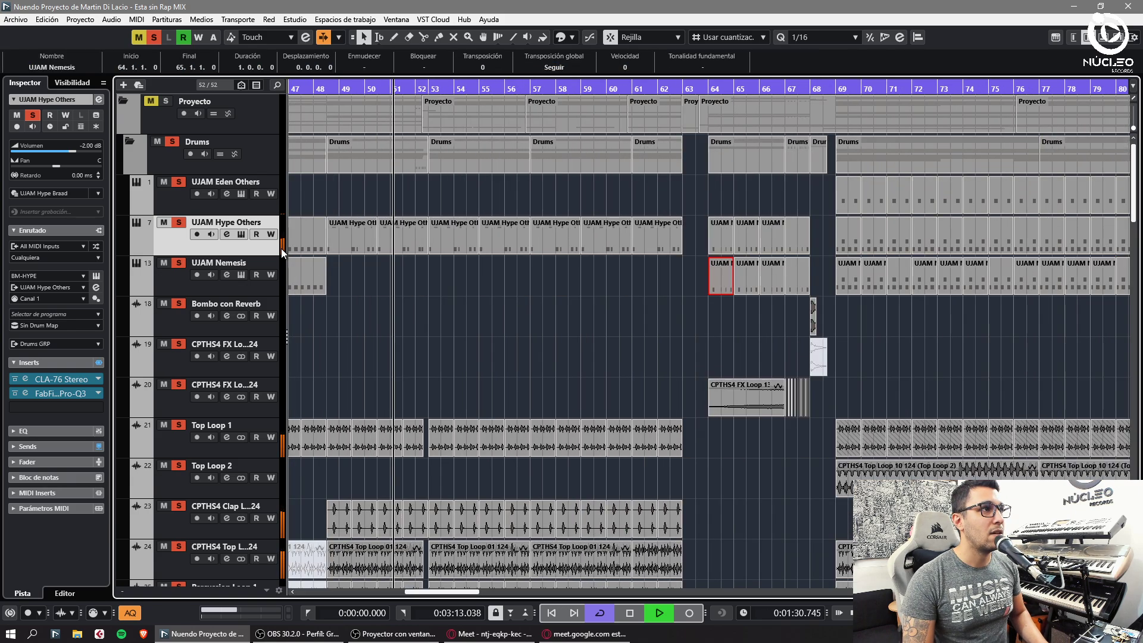
pyautogui.press('g')
pyautogui.press('g')
pyautogui.press('g')
pyautogui.press('g')
pyautogui.press('g')
pyautogui.press('g')
pyautogui.press('h')
pyautogui.press('h')
pyautogui.press('h')
pyautogui.press('h')
pyautogui.press('h')
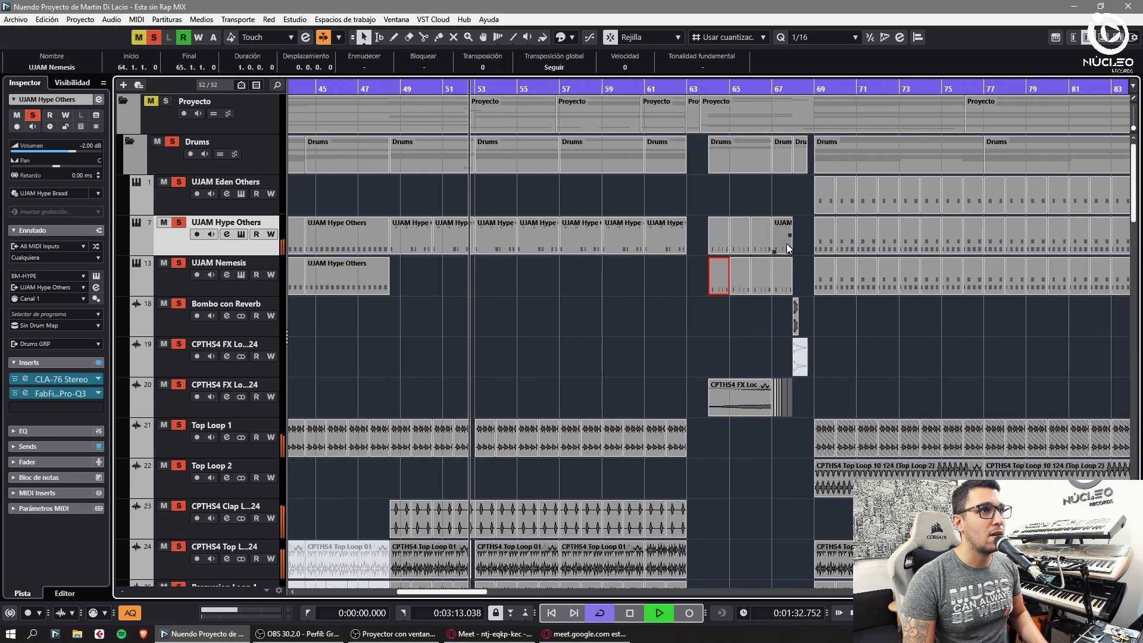
pyautogui.click(622, 276)
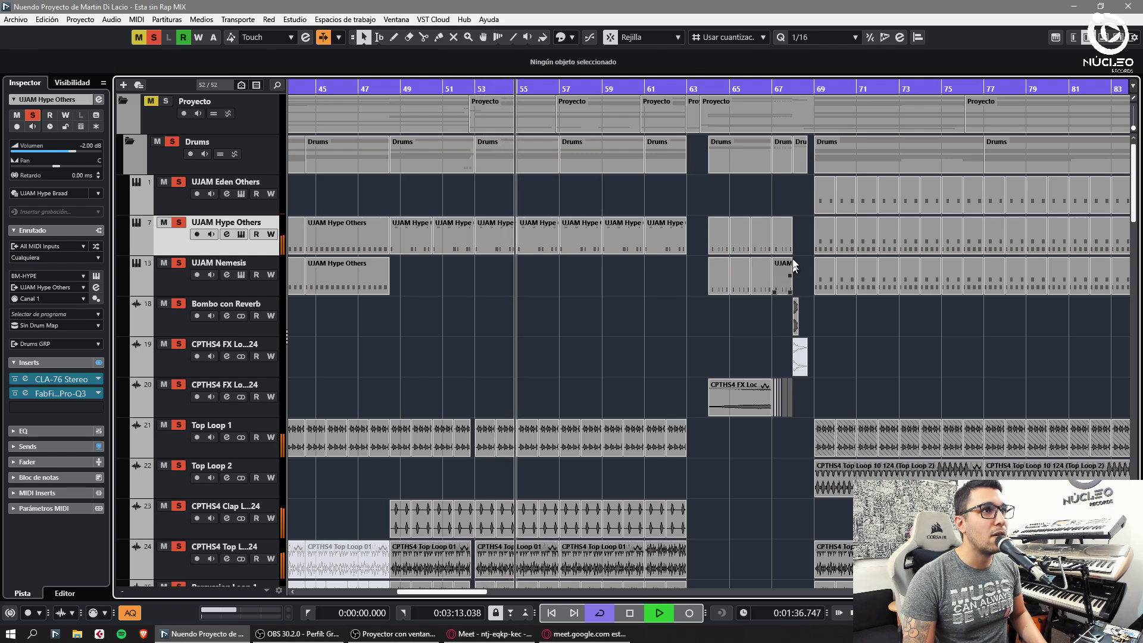
# Audition UJAM Nemesis and UJAM Eden Others soloed one at a time, and clear all solos in the project.
pyautogui.click(152, 37)
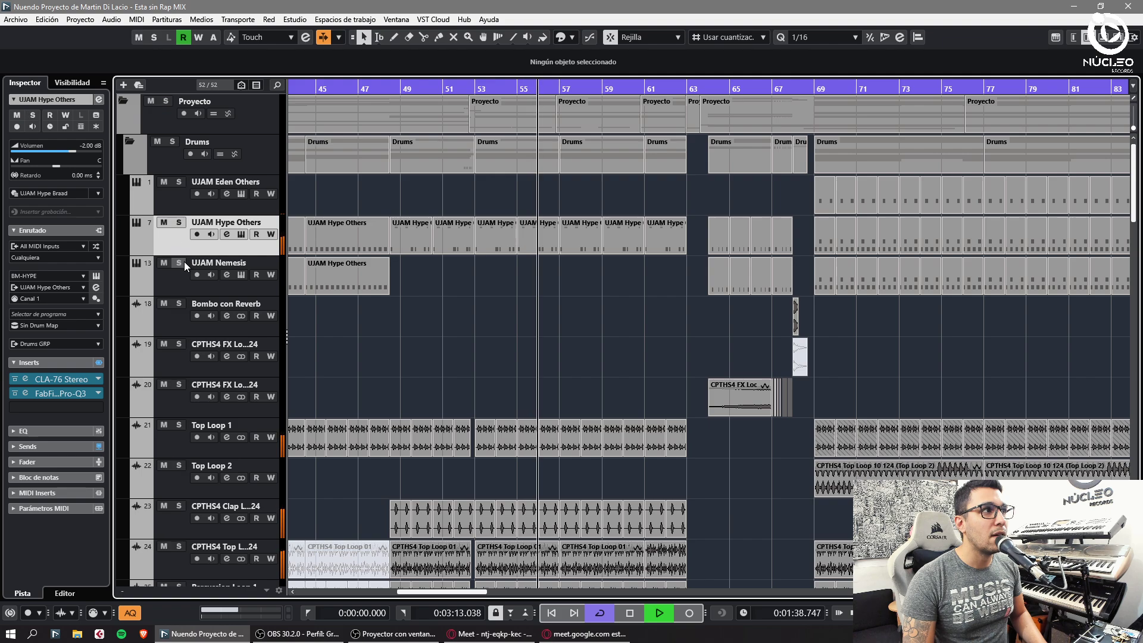
pyautogui.click(183, 263)
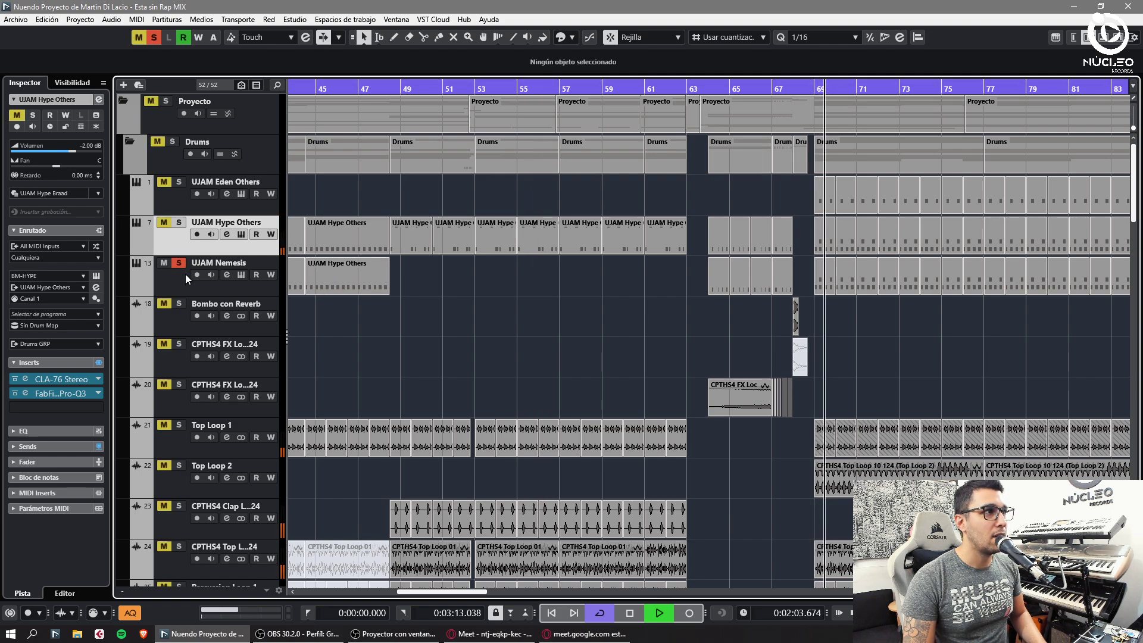
pyautogui.click(177, 182)
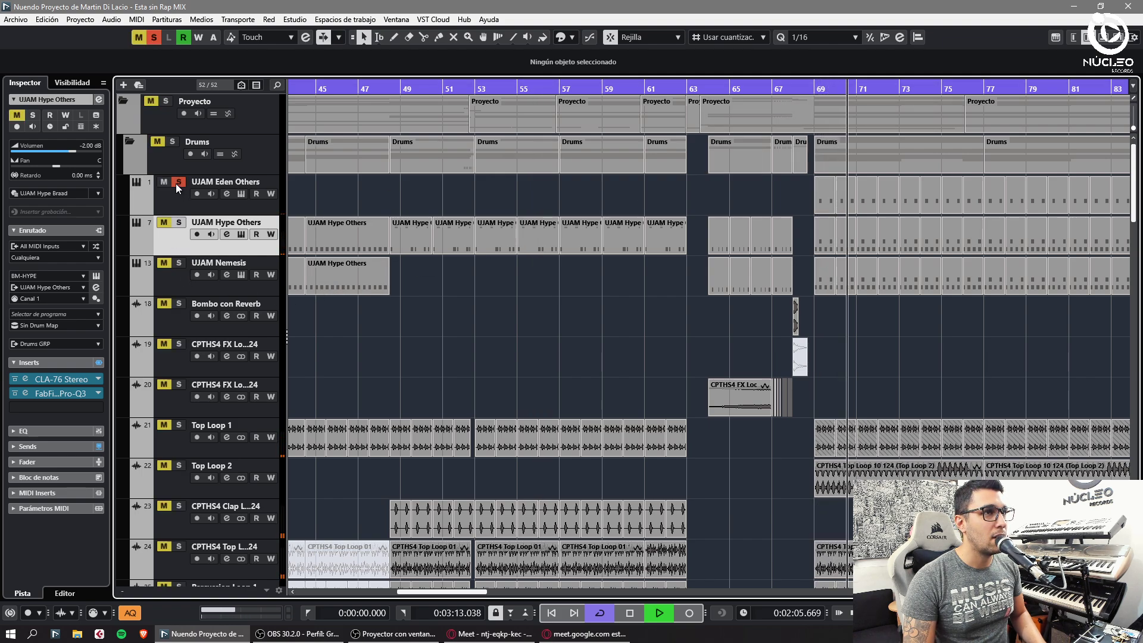
pyautogui.click(153, 39)
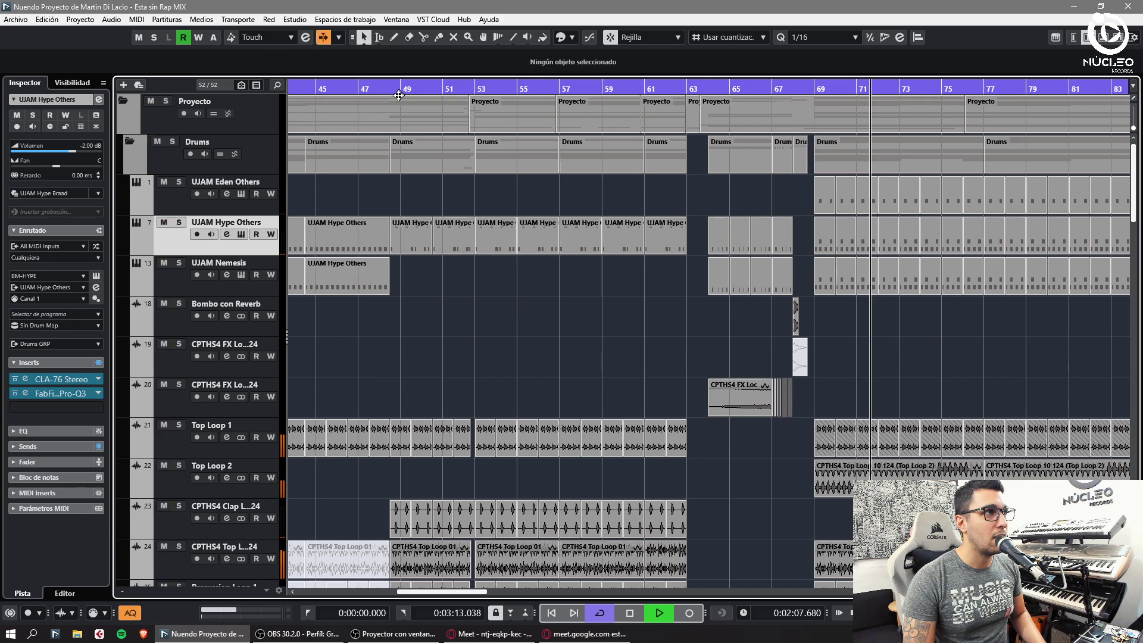
# Play the song from about bar 47 and review the channel levels across the MixConsole.
pyautogui.click(370, 91)
pyautogui.press('F3')
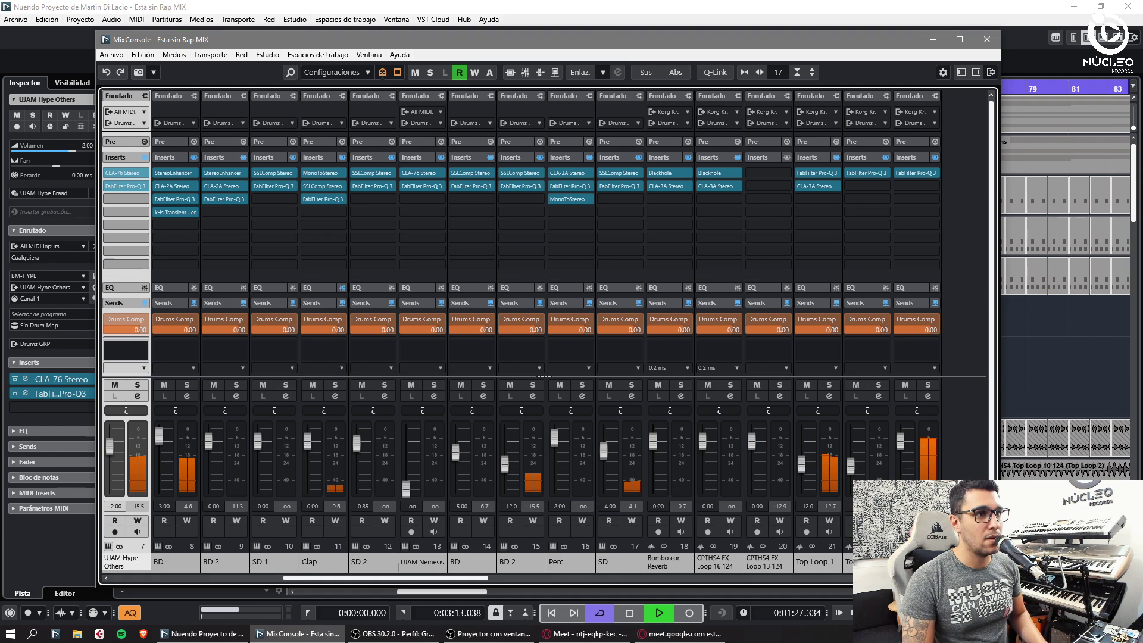
pyautogui.click(671, 576)
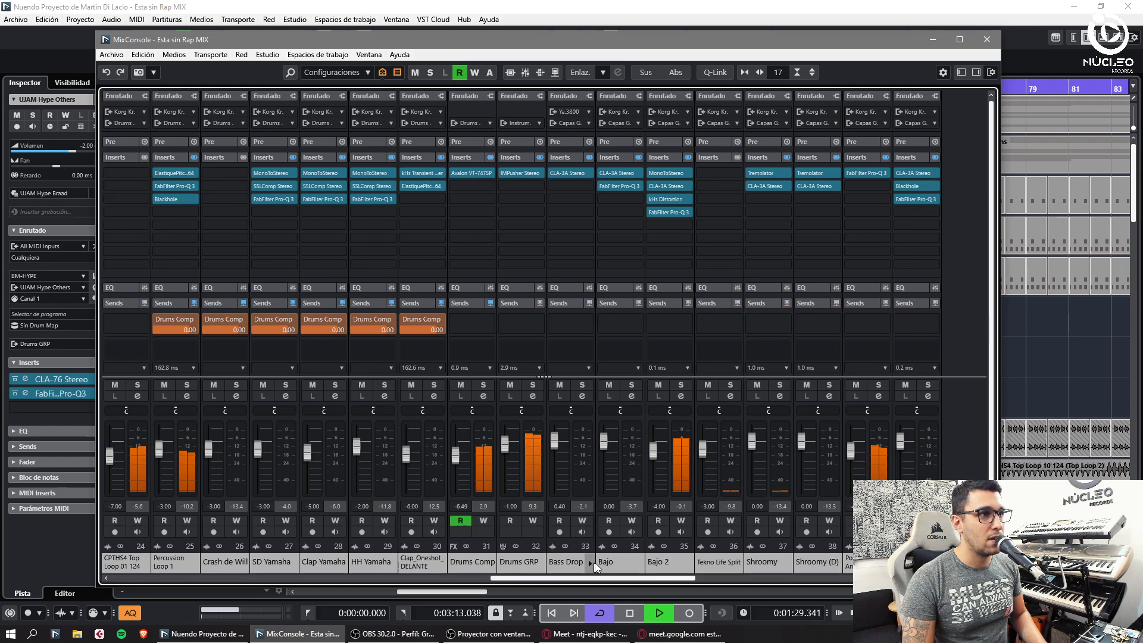
pyautogui.moveTo(638, 578); pyautogui.dragTo(965, 578)
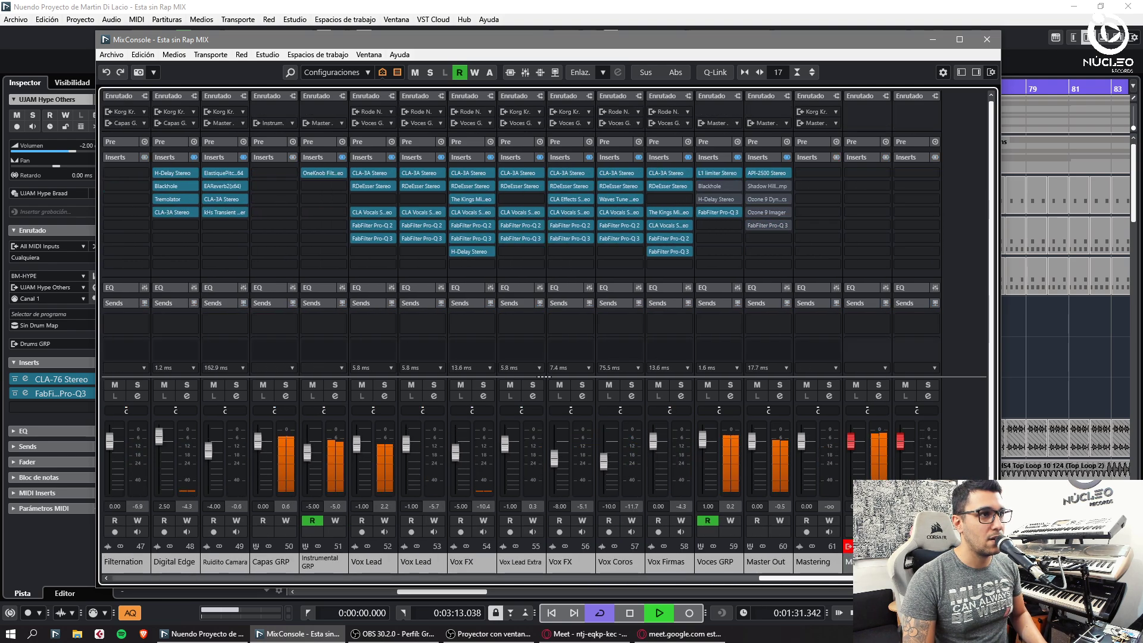
pyautogui.click(385, 578)
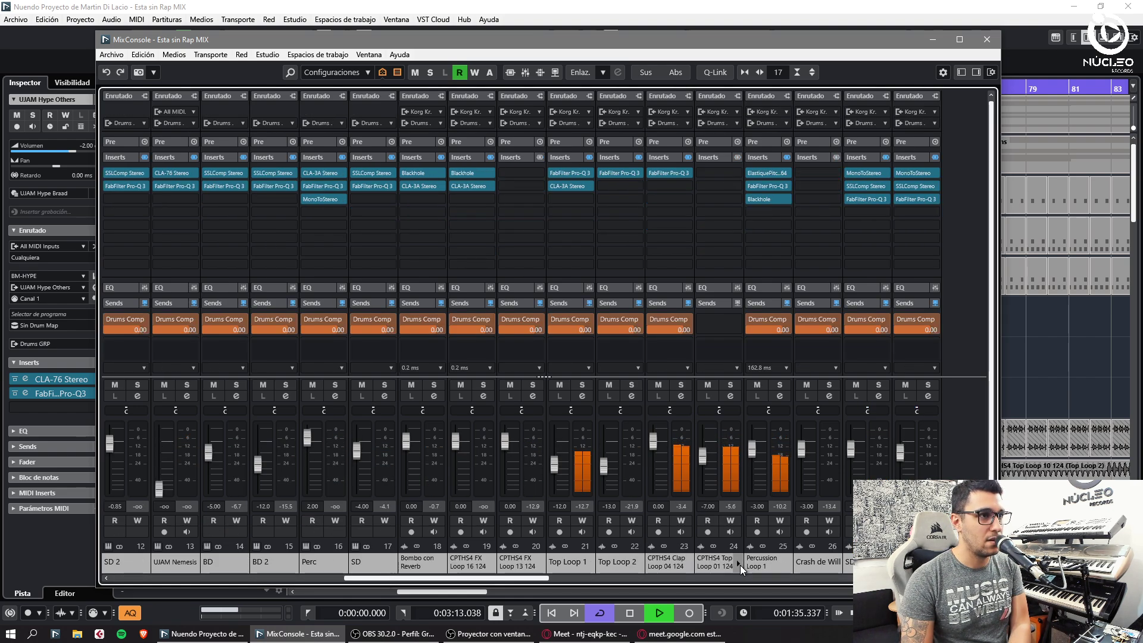
pyautogui.click(774, 578)
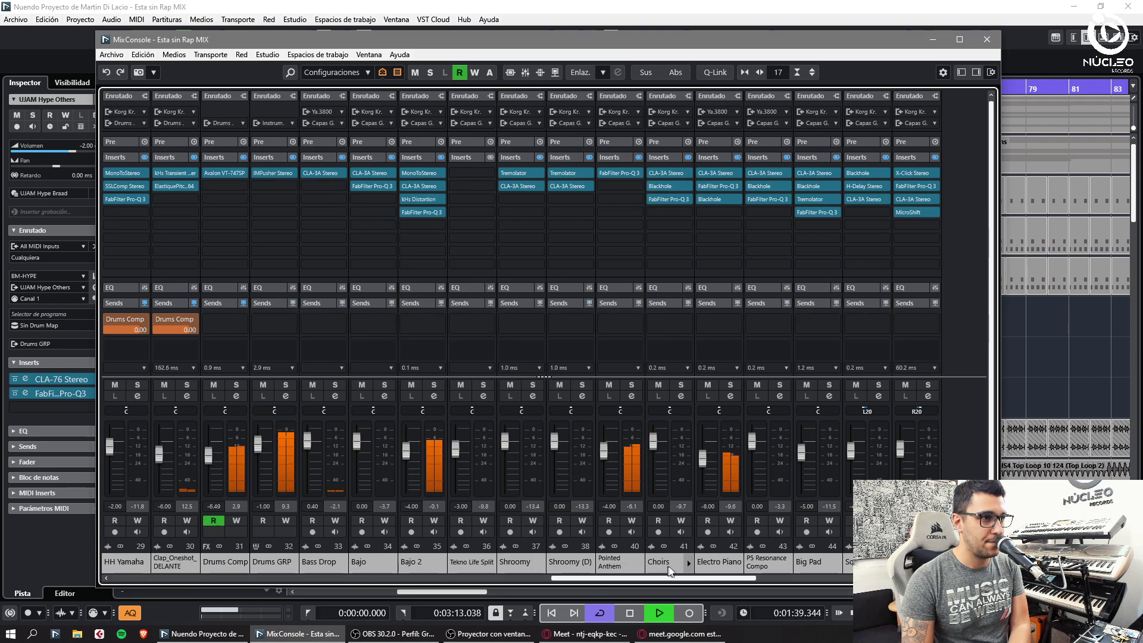
# Set the Clap_Oneshot_DELANTE channel volume to -9.00 dB and close the MixConsole.
pyautogui.click(150, 565)
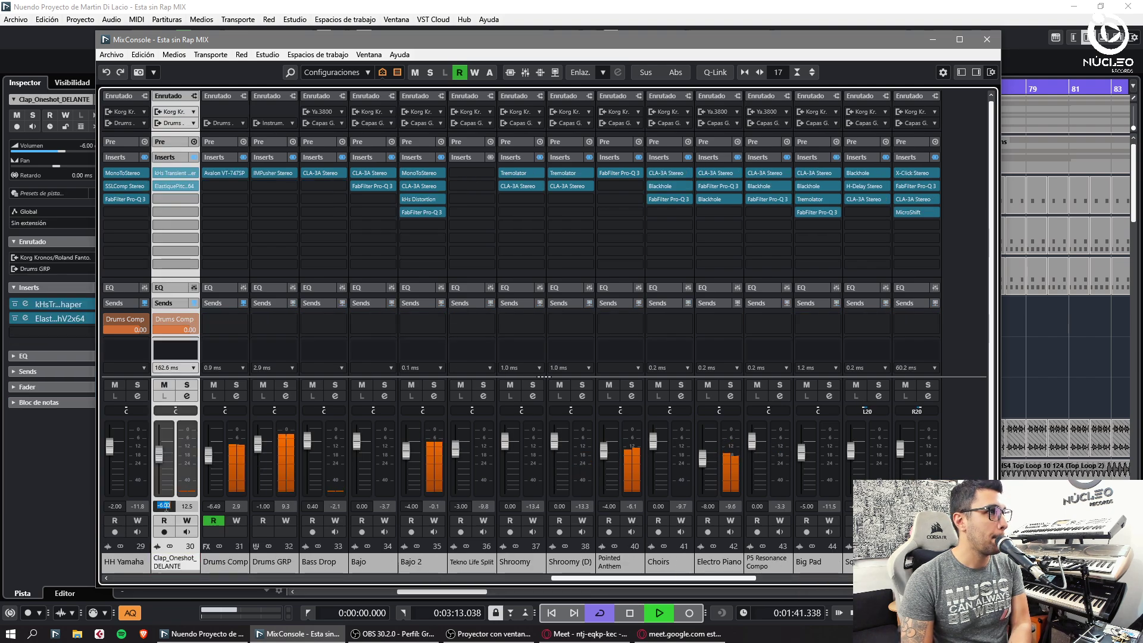
pyautogui.press('F3')
pyautogui.scroll(-10, 340, 356)
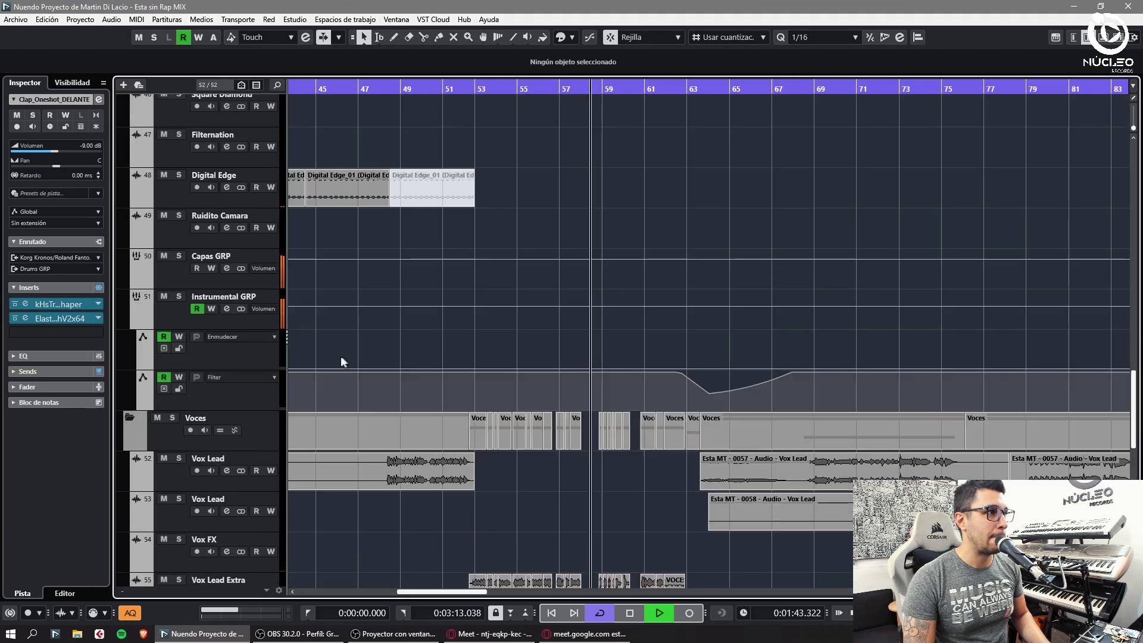
# Solo Voces GRP and route its output to the Master Out group.
pyautogui.click(179, 324)
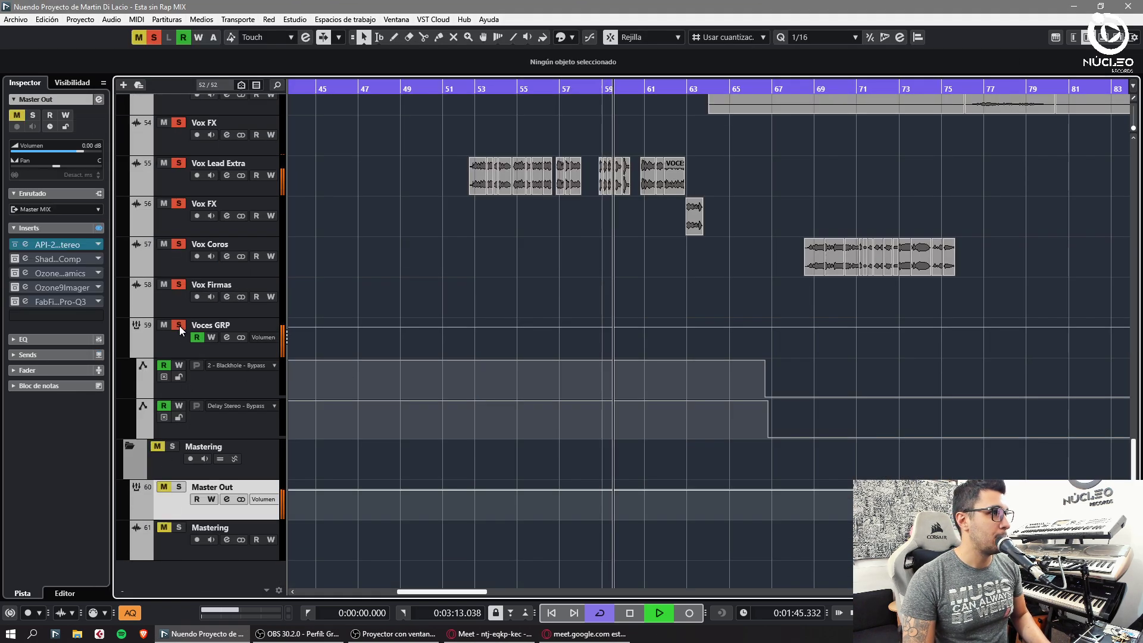
pyautogui.click(57, 209)
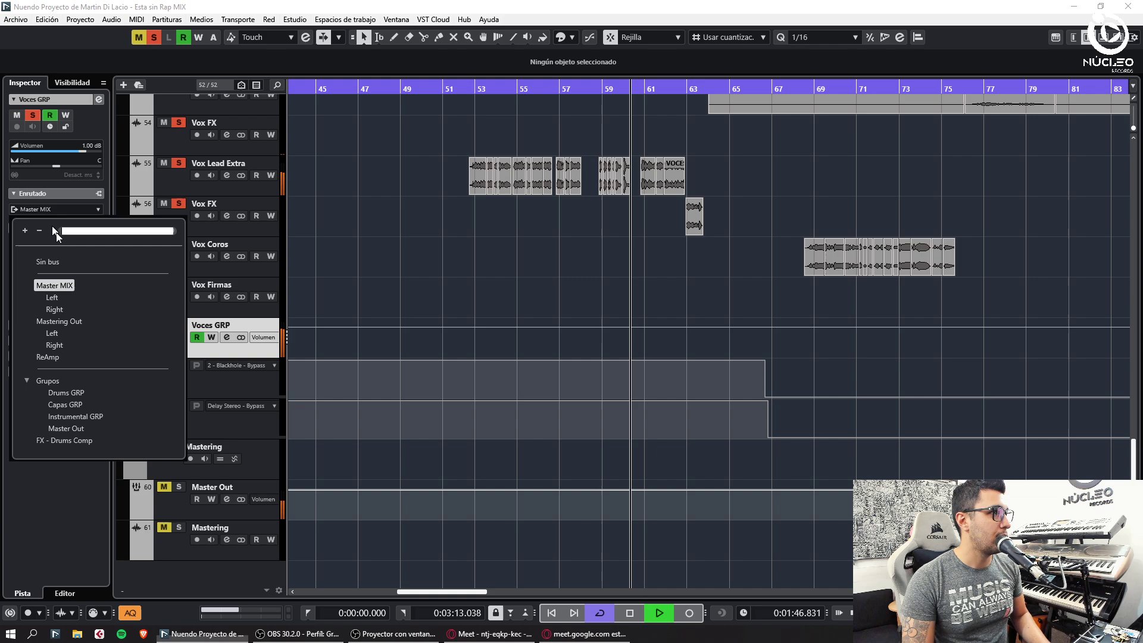
pyautogui.click(97, 420)
# Solo Instrumental GRP, check the output routing of the instrumental, Capas and Drums groups, and clear all solos and mutes.
pyautogui.scroll(10, 516, 140)
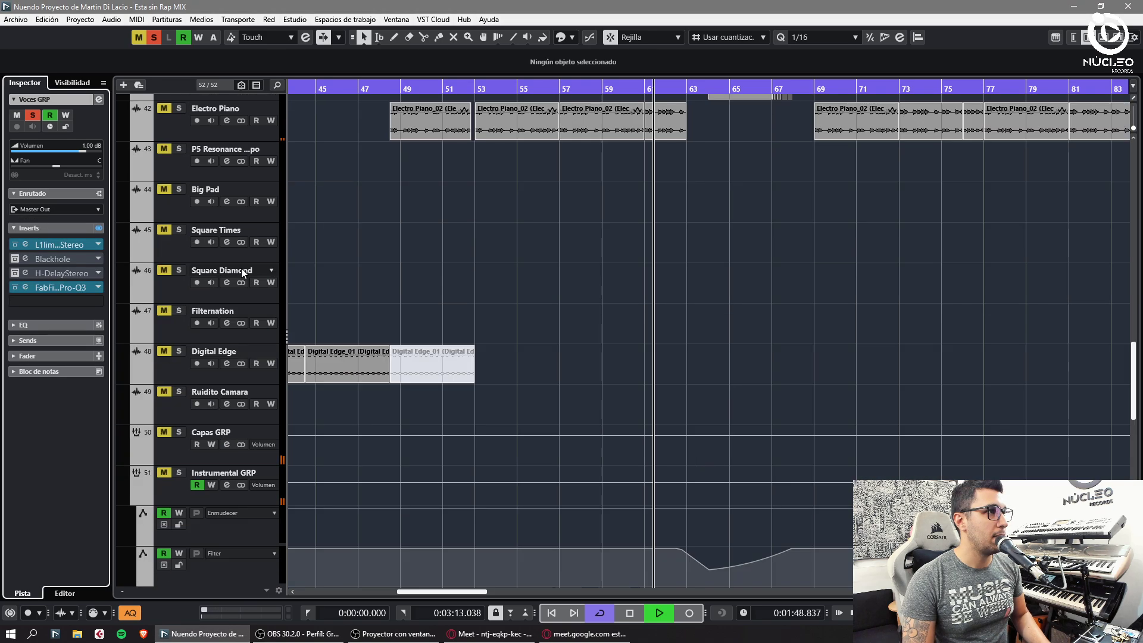
pyautogui.click(167, 472)
pyautogui.click(179, 472)
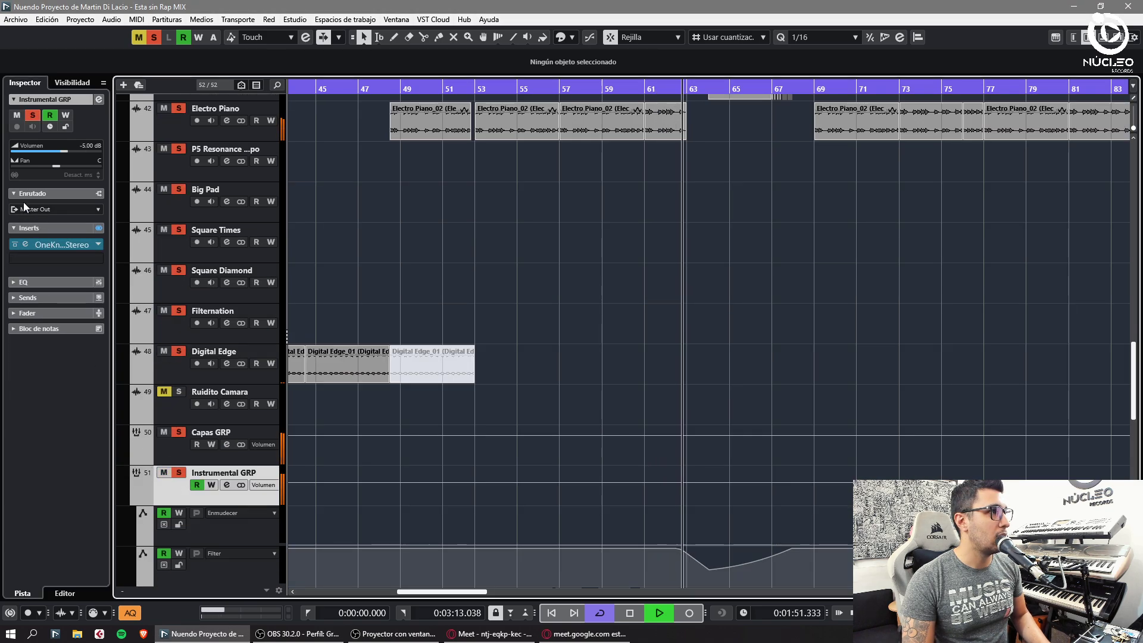
pyautogui.click(169, 456)
pyautogui.scroll(12, 167, 416)
pyautogui.click(169, 363)
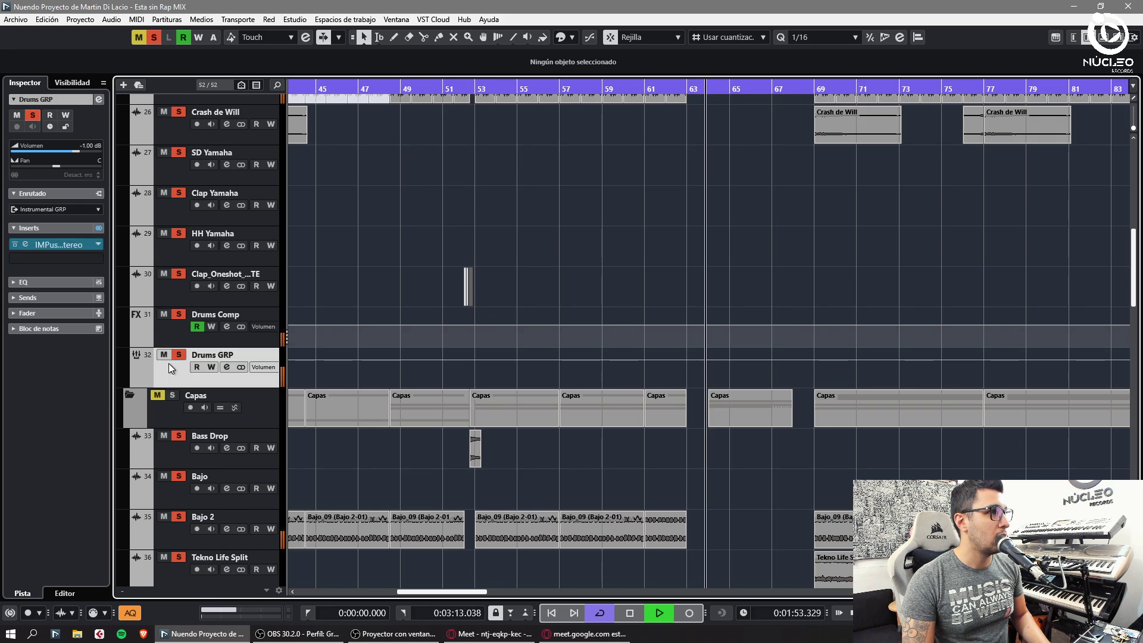
pyautogui.click(154, 36)
pyautogui.click(139, 38)
# Examine the API-2500 compressor's settings and gain reduction on Master Out during playback, and close the plug-in.
pyautogui.scroll(-20, 215, 293)
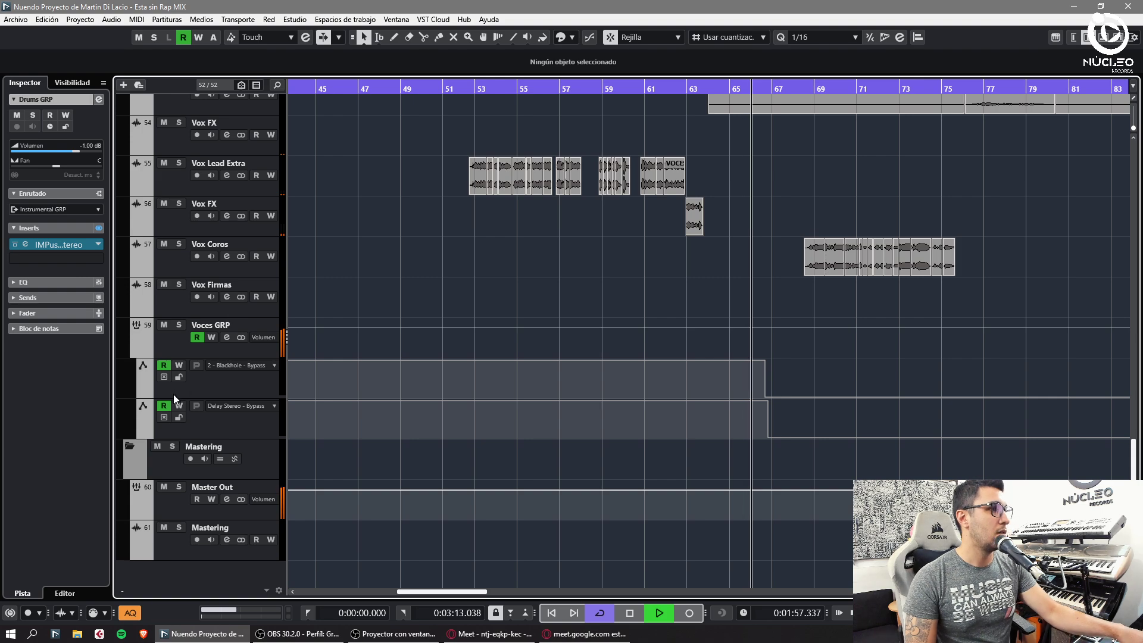
pyautogui.click(176, 504)
pyautogui.click(23, 243)
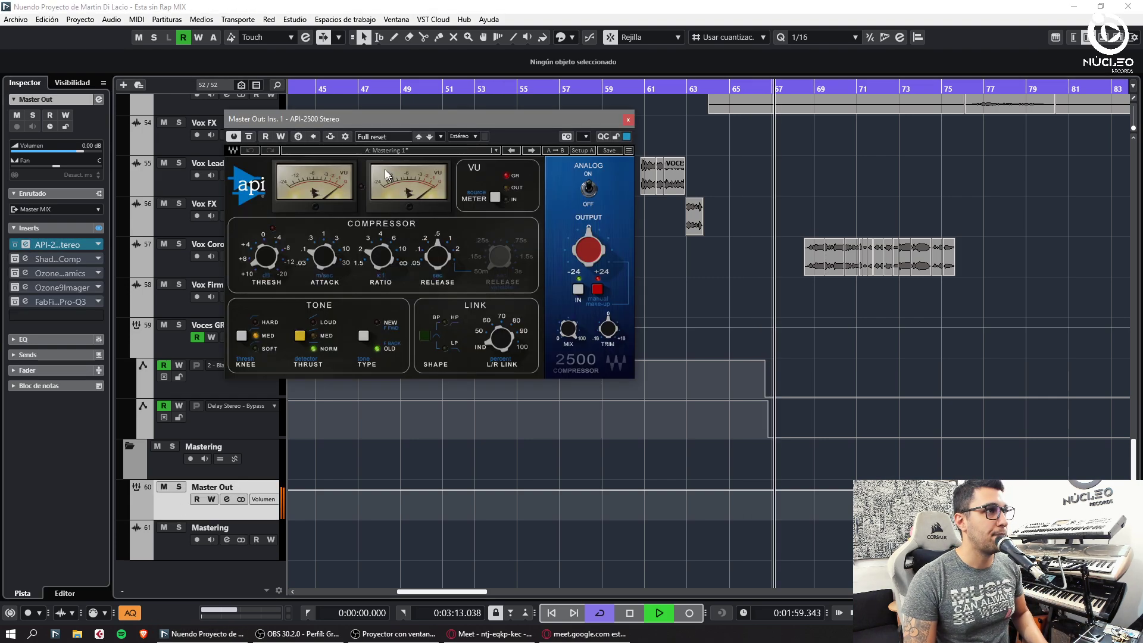
pyautogui.click(388, 151)
pyautogui.press('Escape')
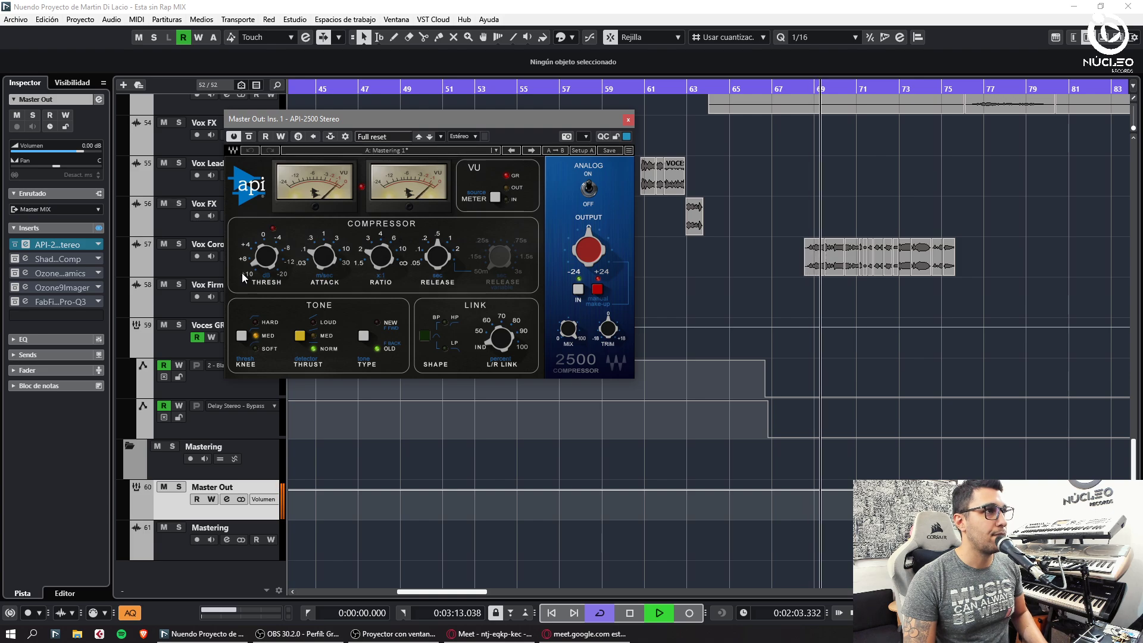
pyautogui.moveTo(256, 234)
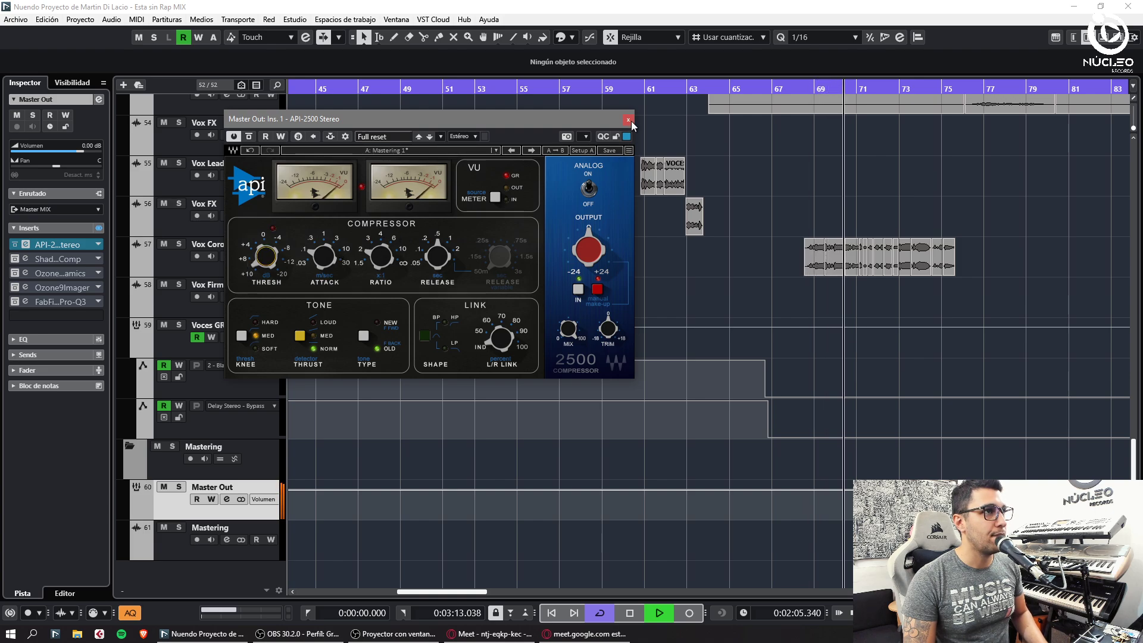
pyautogui.press('Escape')
# Stop playback and reset the Voces GRP volume to 0.00 dB.
pyautogui.click(181, 345)
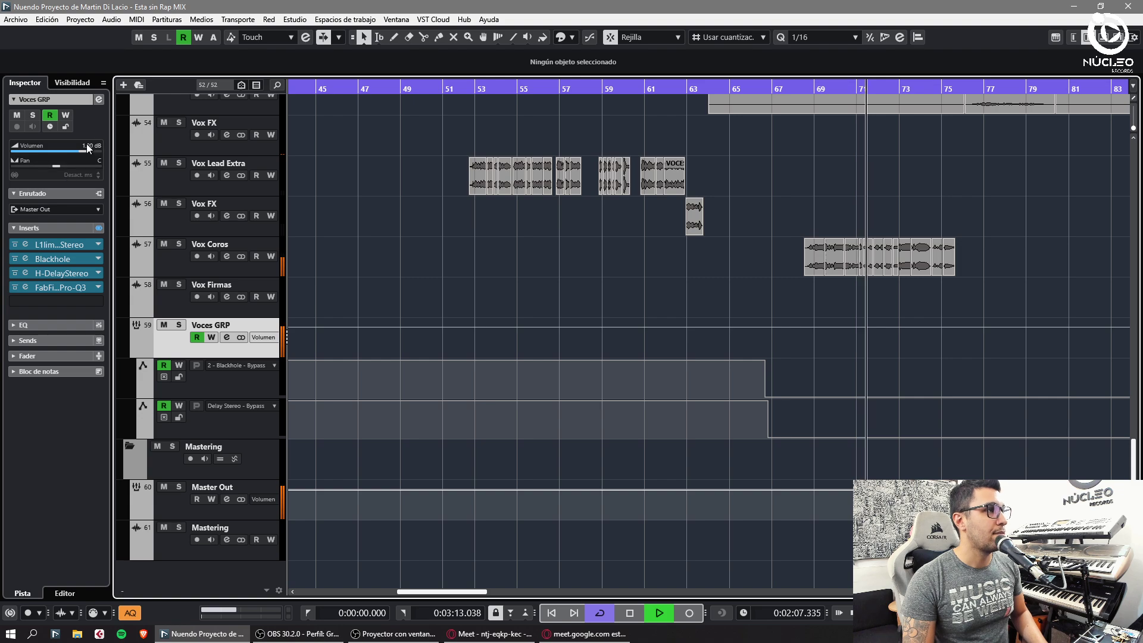
pyautogui.press('space')
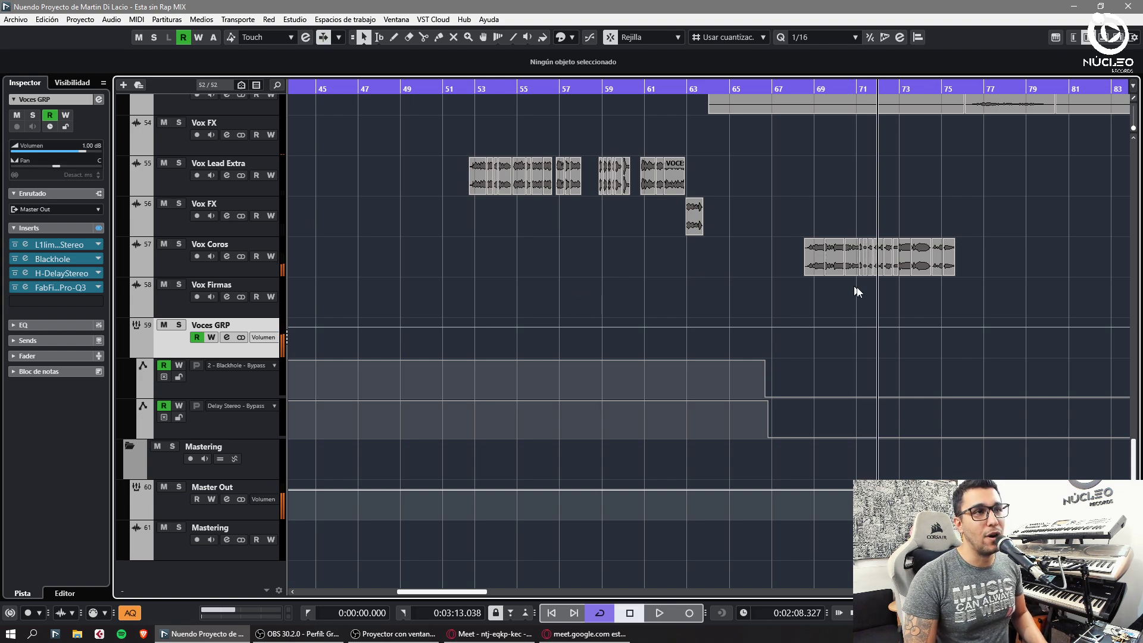
pyautogui.keyDown('ctrl'); pyautogui.click(86, 149); pyautogui.keyUp('ctrl')
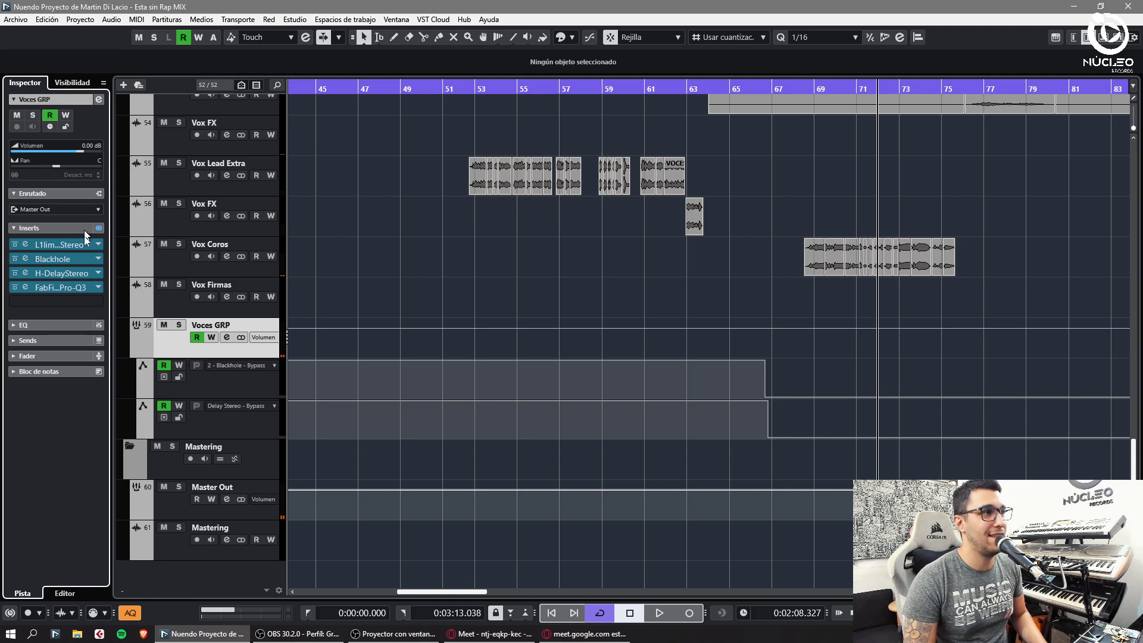
# Set the L1 limiter on Voces GRP to a threshold of -7.0 and an out ceiling of -3.4, and close it.
pyautogui.click(25, 244)
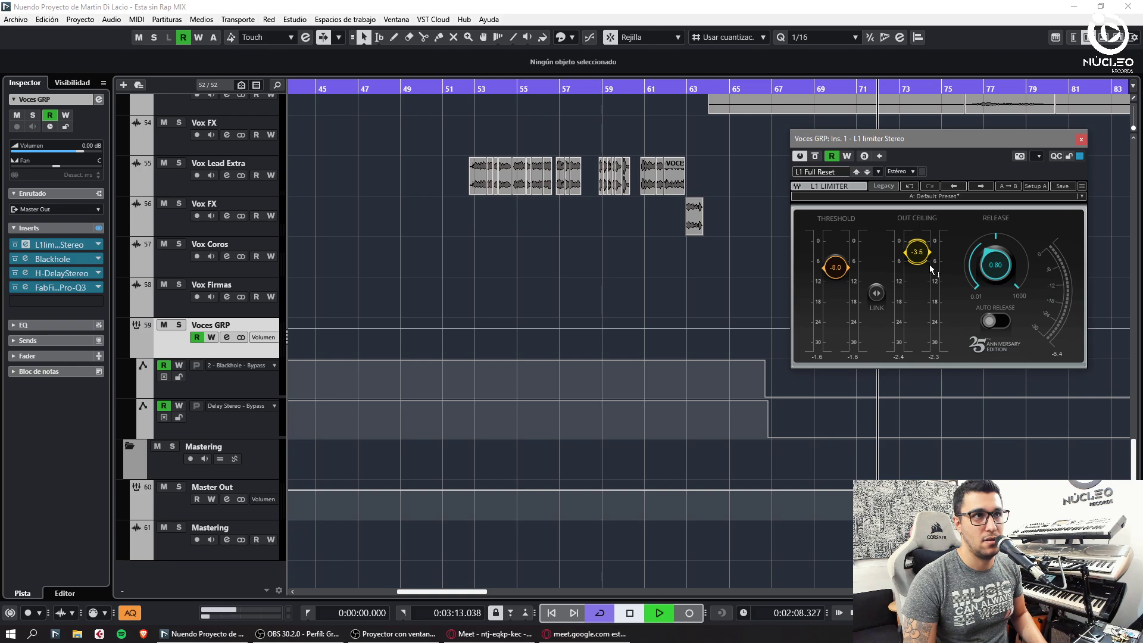
pyautogui.moveTo(840, 281); pyautogui.dragTo(840, 276)
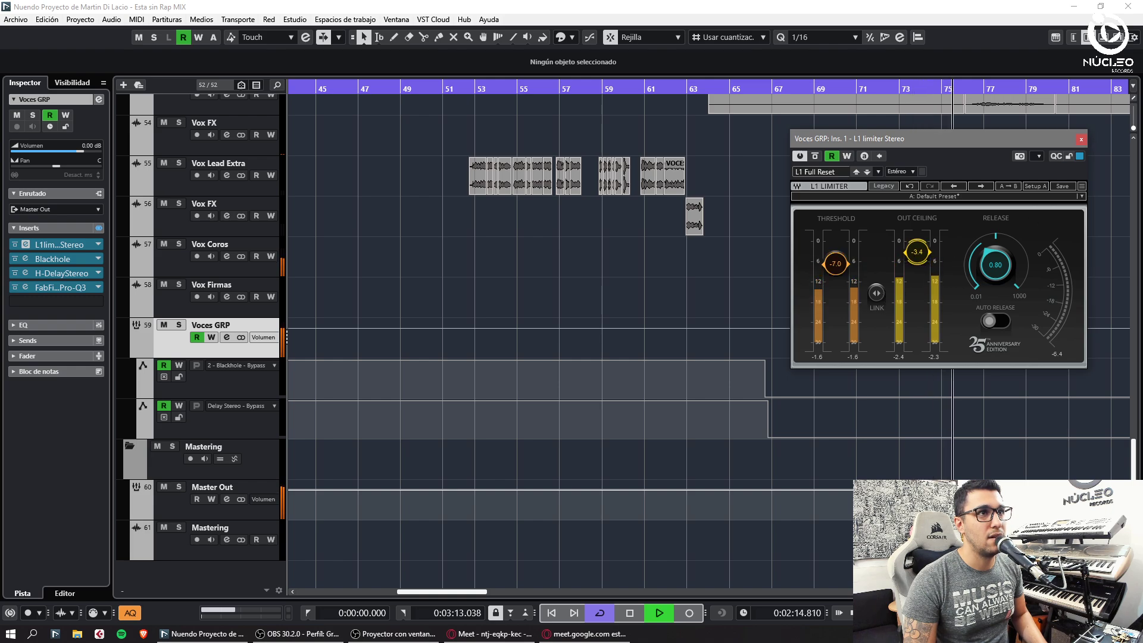
pyautogui.click(1081, 139)
# Solo Capas GRP and audition the instrument layers from about bar 48.
pyautogui.scroll(10, 340, 352)
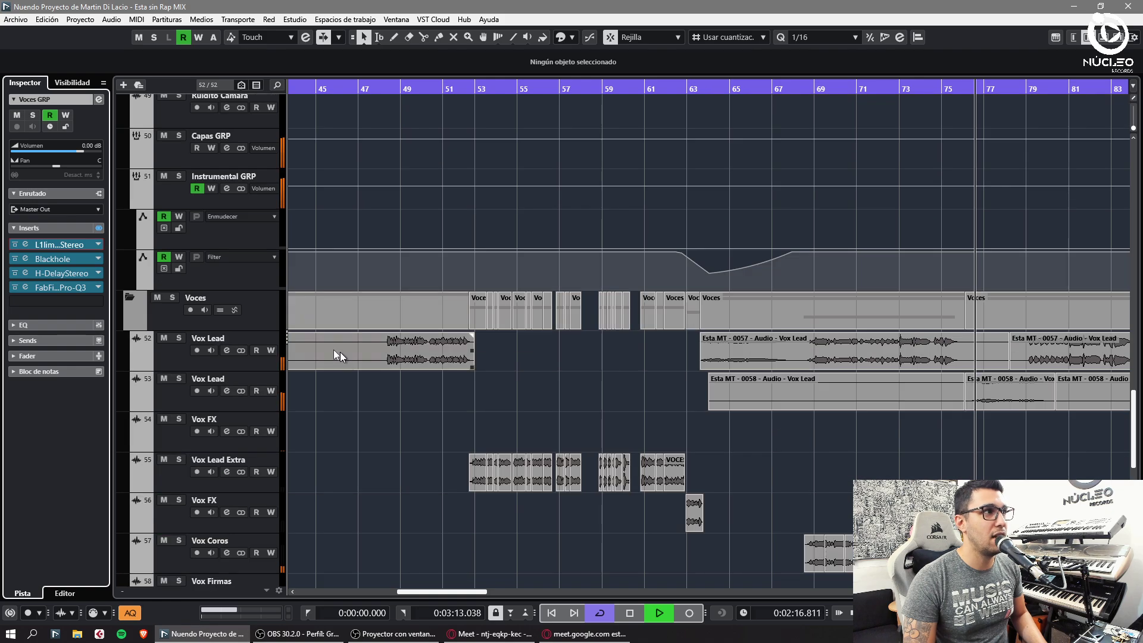
pyautogui.click(178, 234)
pyautogui.scroll(3, 169, 259)
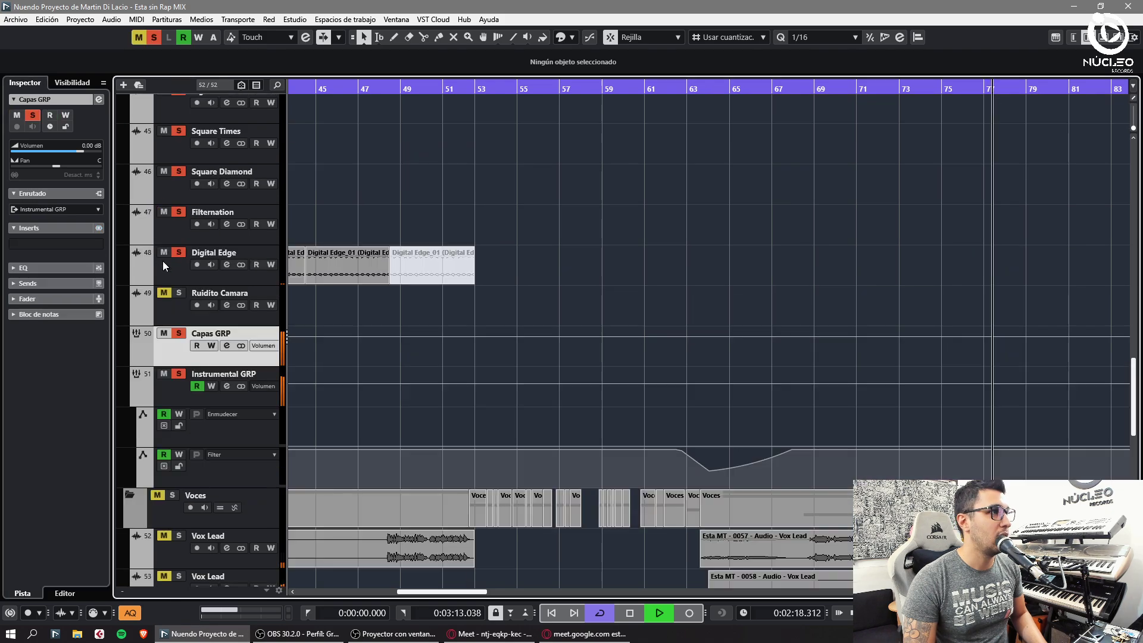
pyautogui.click(176, 317)
pyautogui.scroll(7, 160, 311)
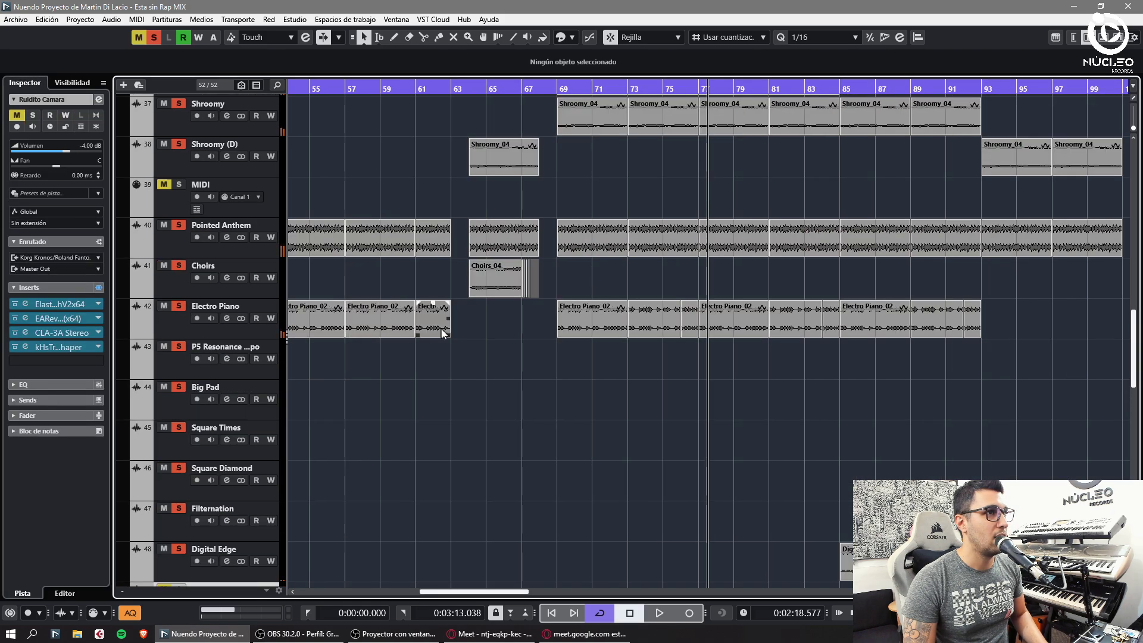
pyautogui.press('g')
pyautogui.press('g')
pyautogui.press('g')
pyautogui.scroll(-5, 488, 412)
pyautogui.click(539, 90)
pyautogui.press('space')
pyautogui.press('h')
pyautogui.press('h')
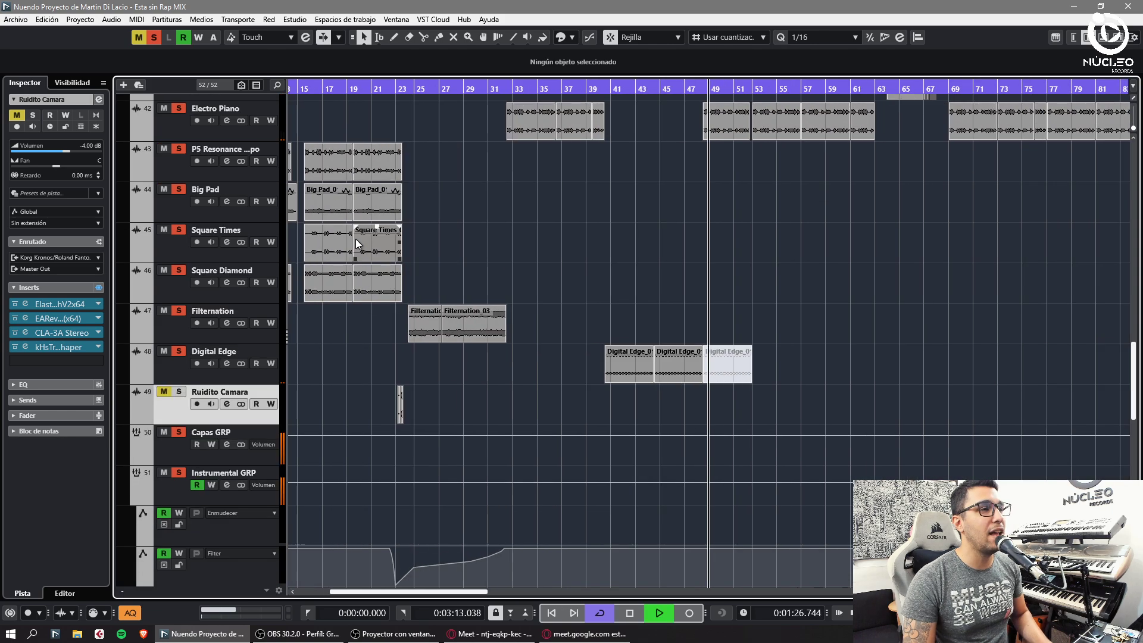
# Examine how the layer clips from Shroomy to Ruidito Camara are arranged while the soloed group plays.
pyautogui.press('space')
pyautogui.press('g')
pyautogui.press('g')
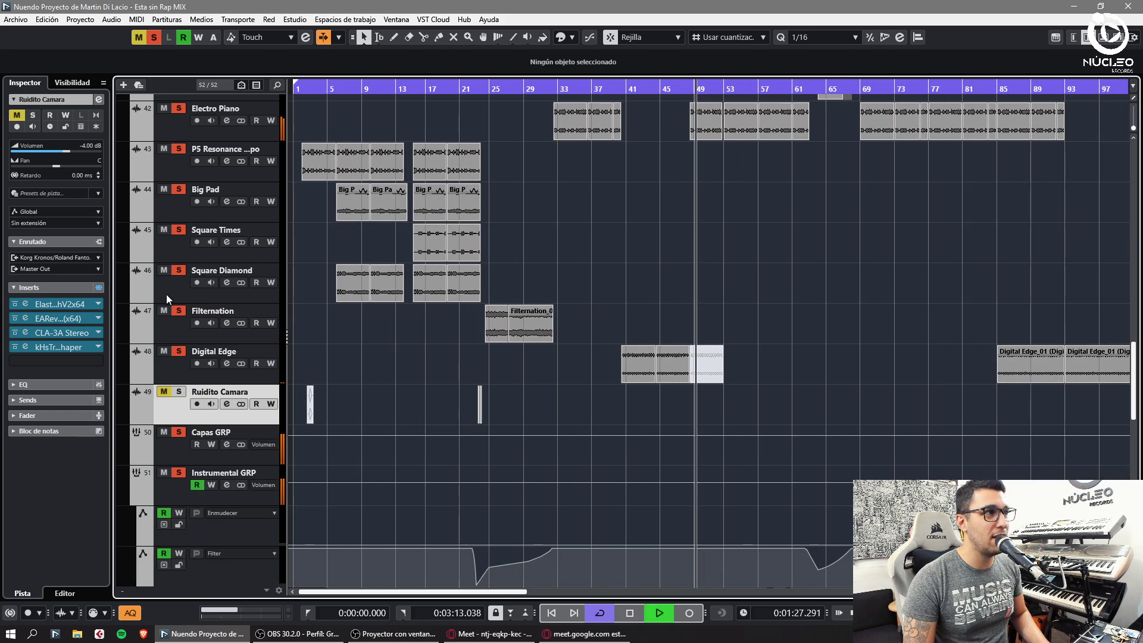
pyautogui.press('h')
pyautogui.scroll(4, 166, 295)
pyautogui.scroll(-4, 169, 303)
pyautogui.scroll(2, 170, 306)
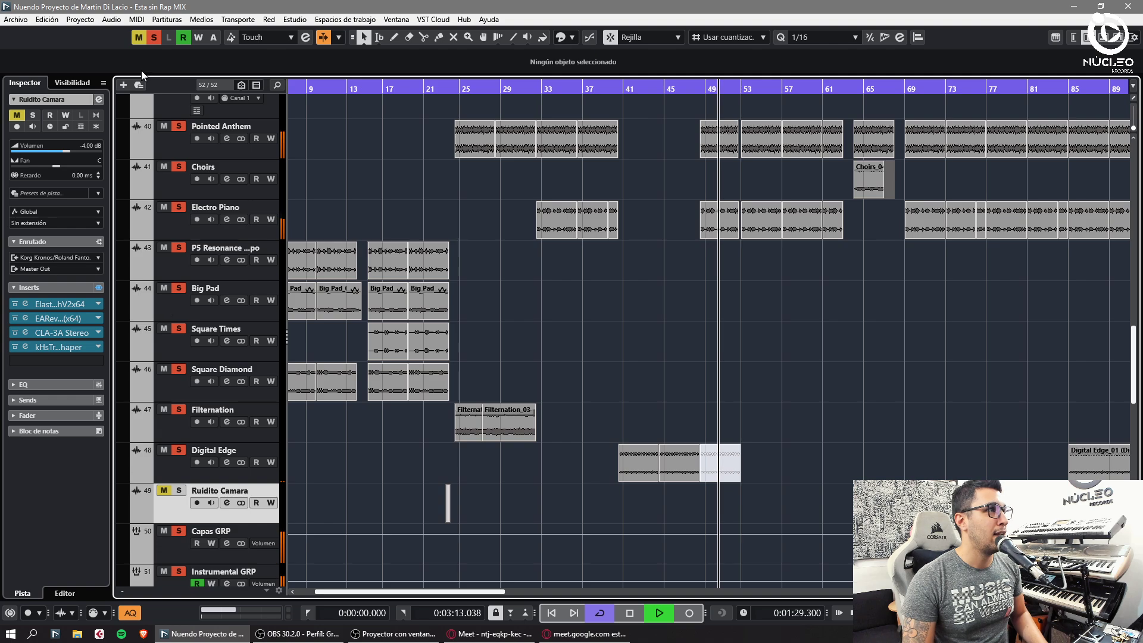
pyautogui.scroll(-2, 230, 233)
pyautogui.scroll(4, 230, 233)
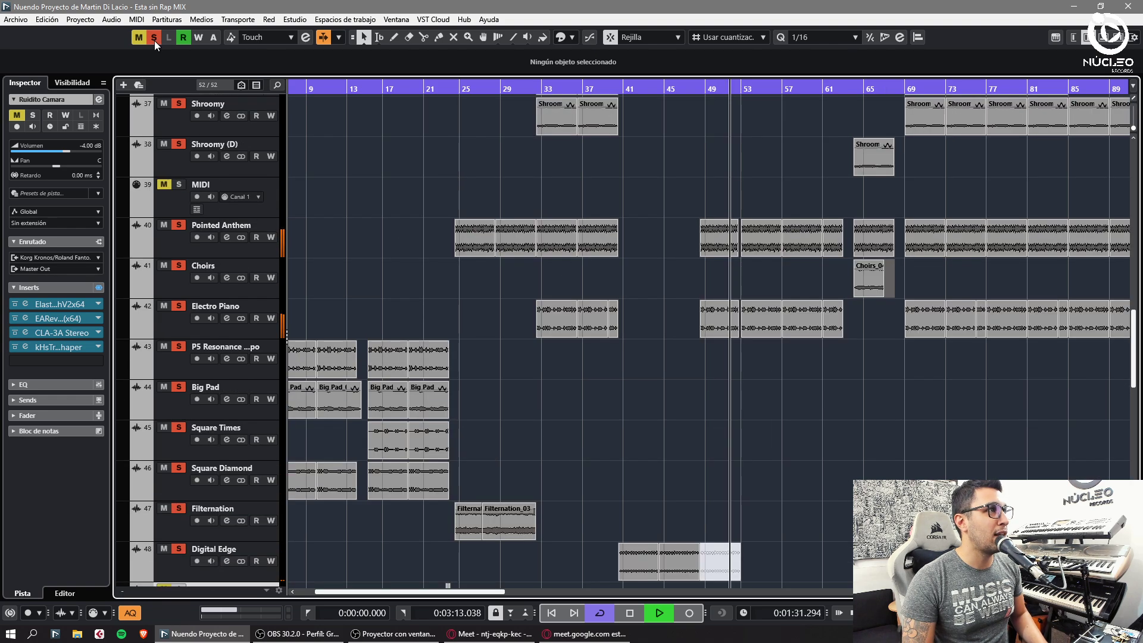
# Clear the group solo, solo Pointed Anthem and Electro Piano, and set Electro Piano's volume to -4.00 dB.
pyautogui.click(154, 38)
pyautogui.click(179, 225)
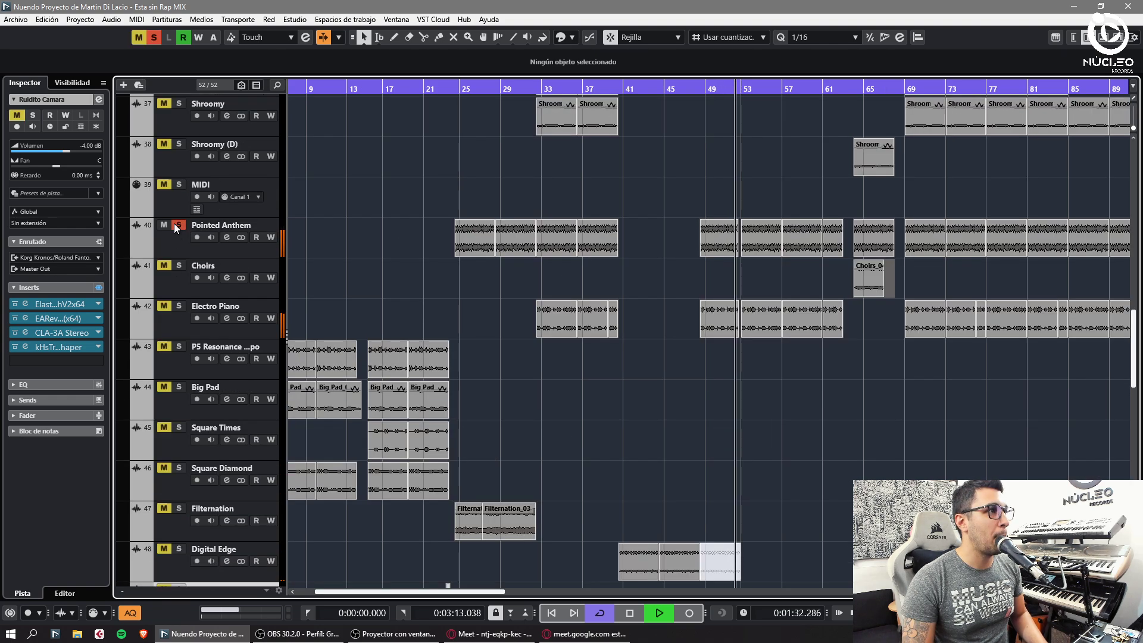
pyautogui.click(180, 306)
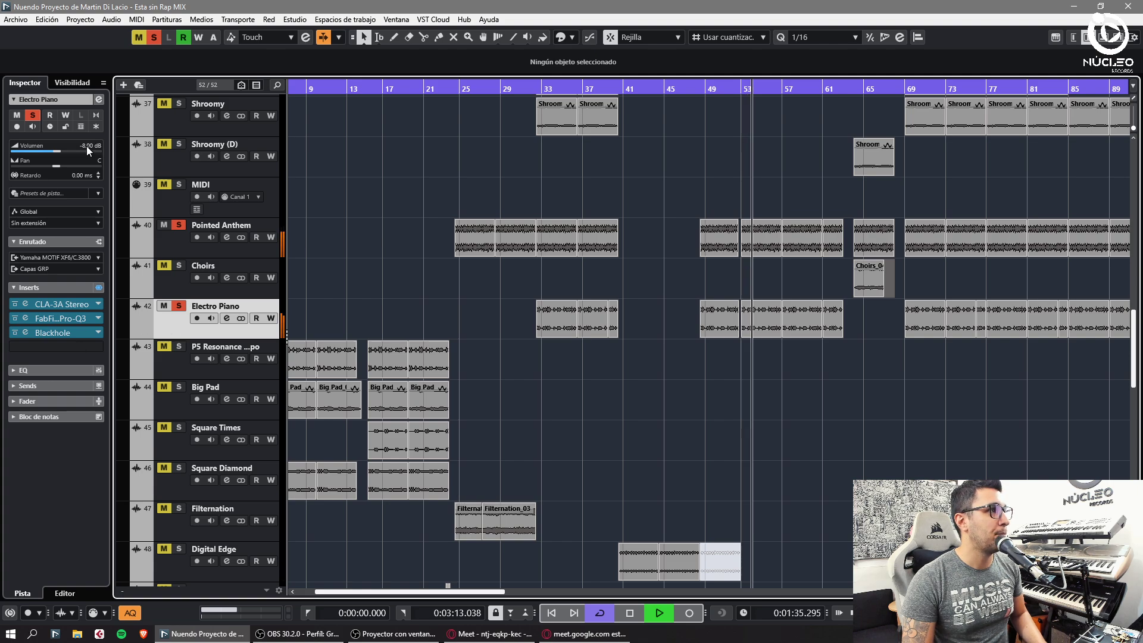
pyautogui.scroll(4, 87, 147)
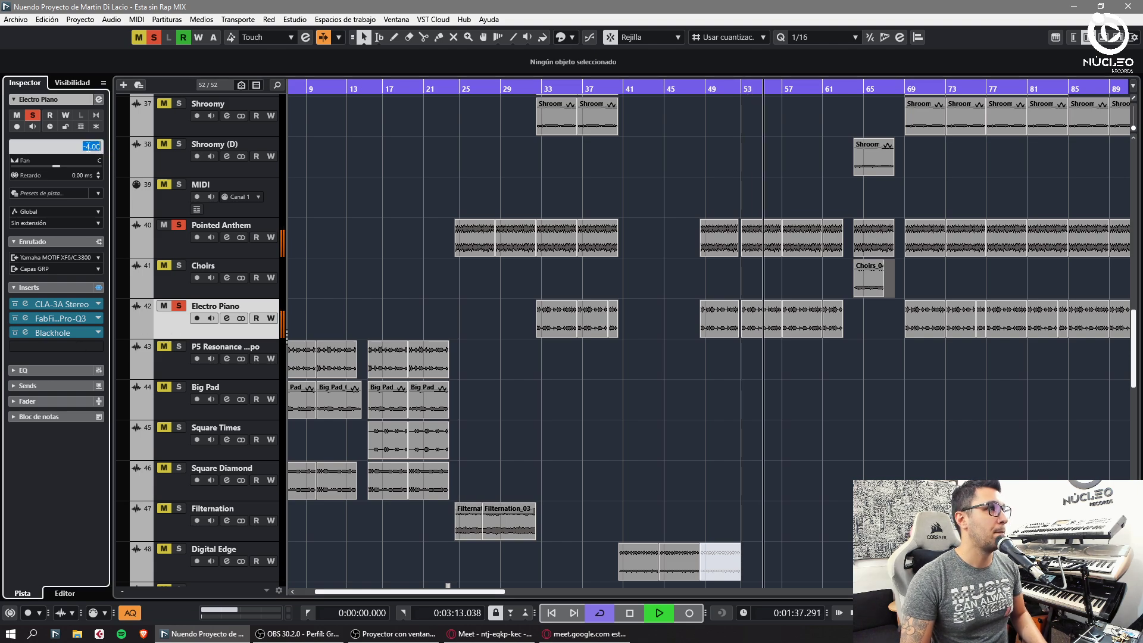
# Add Bajo 2 to the soloed tracks and audition it with Pointed Anthem and Electro Piano.
pyautogui.press('g')
pyautogui.press('g')
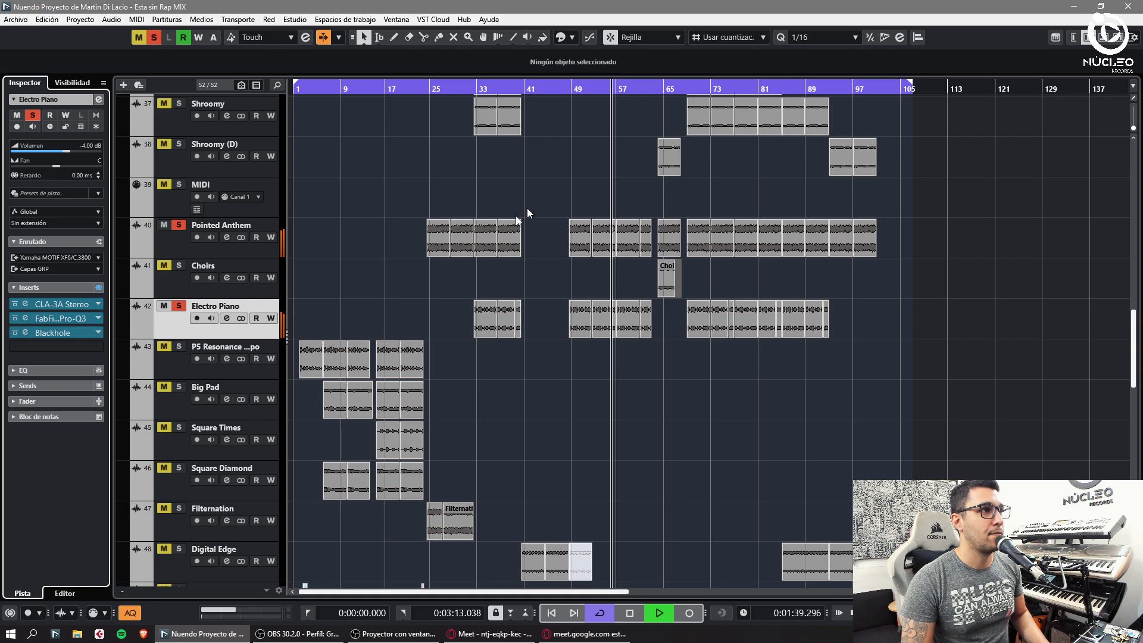
pyautogui.scroll(2, 168, 181)
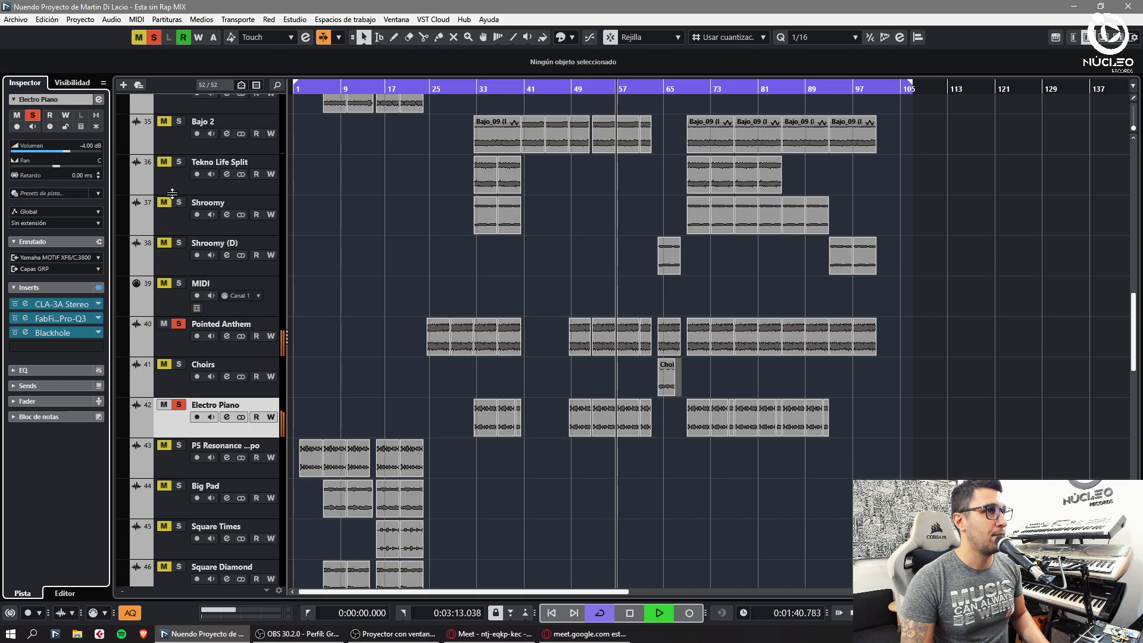
pyautogui.click(171, 141)
pyautogui.scroll(-4, 189, 344)
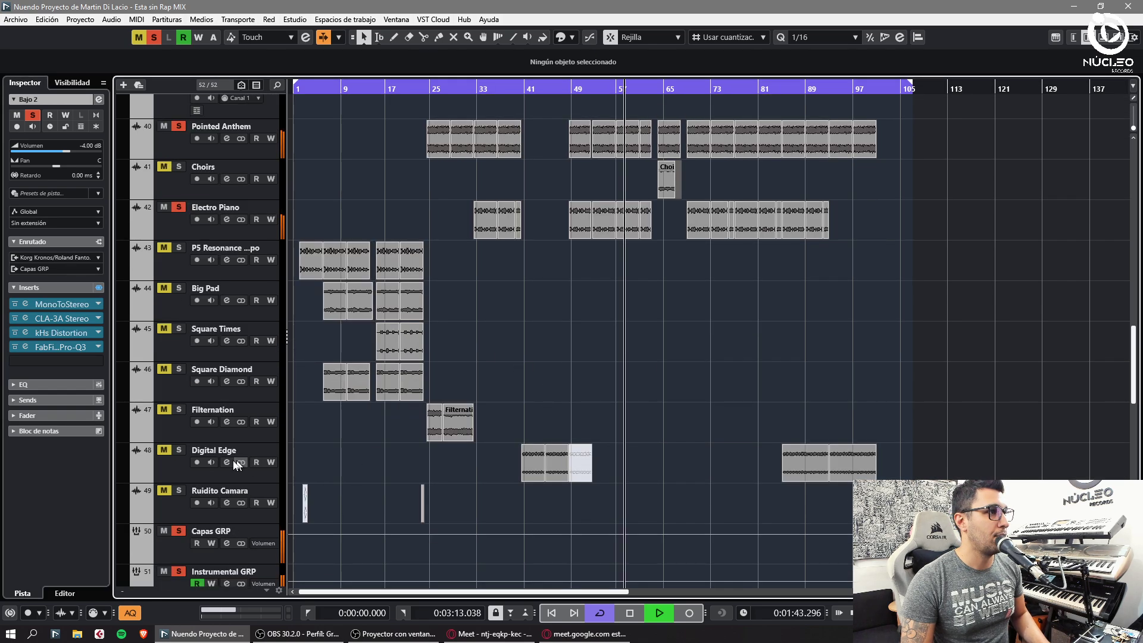
# Solo Digital Edge, play its first clip from about bar 41, and check the track's channel settings.
pyautogui.click(179, 451)
pyautogui.moveTo(527, 90); pyautogui.dragTo(530, 131)
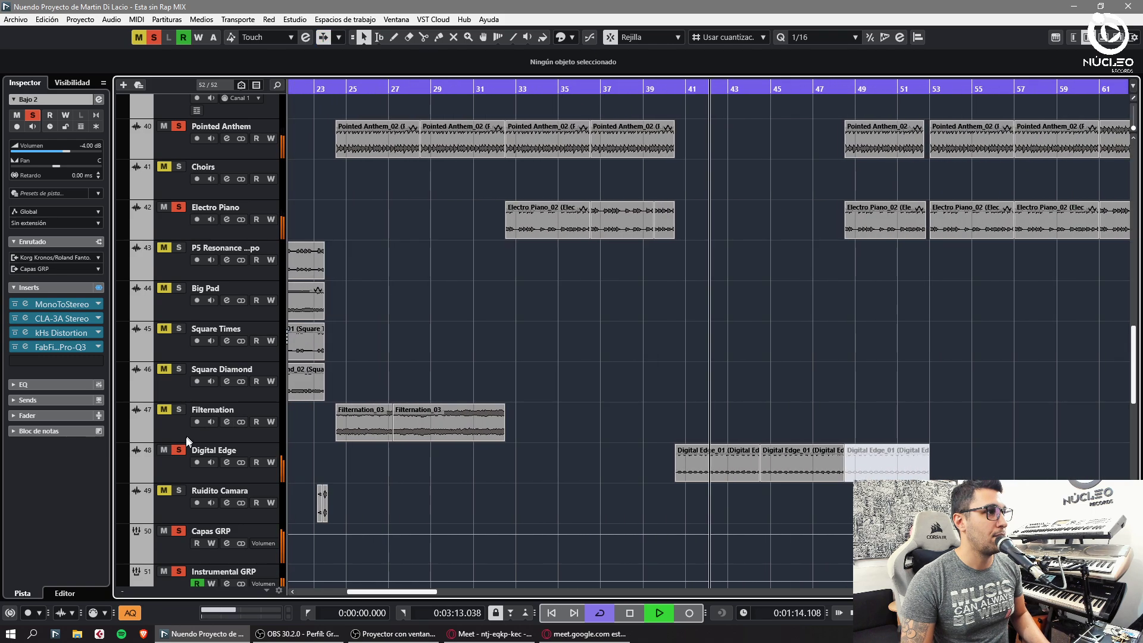
pyautogui.click(166, 470)
pyautogui.press('g')
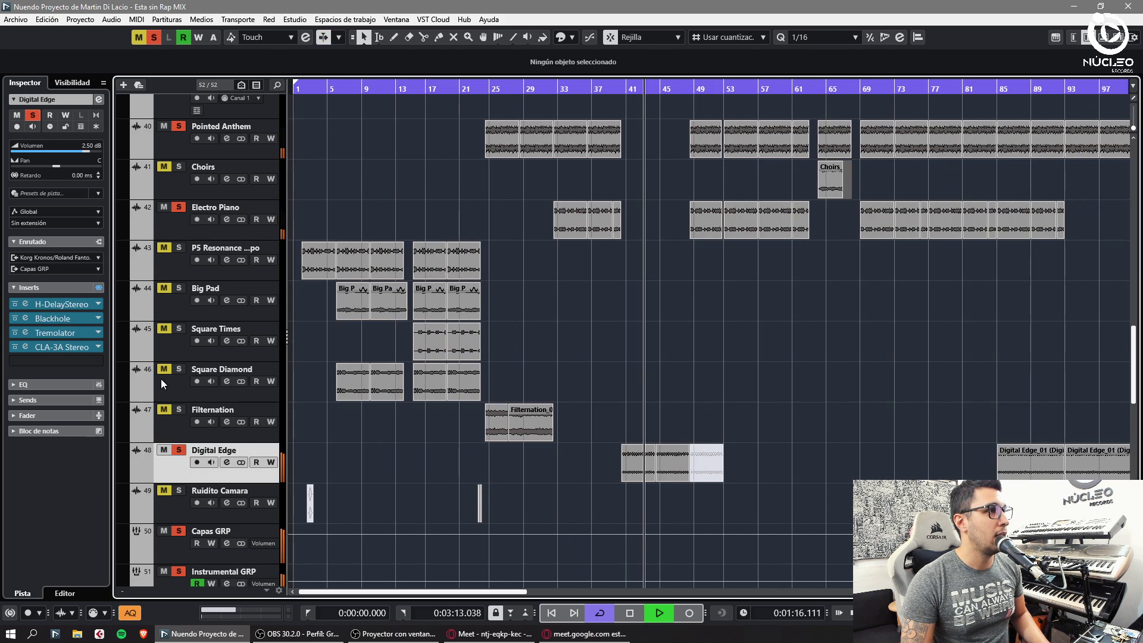
# Play from about bar 15 and audition Square Diamond soloed with the other layers.
pyautogui.click(417, 88)
pyautogui.press('h')
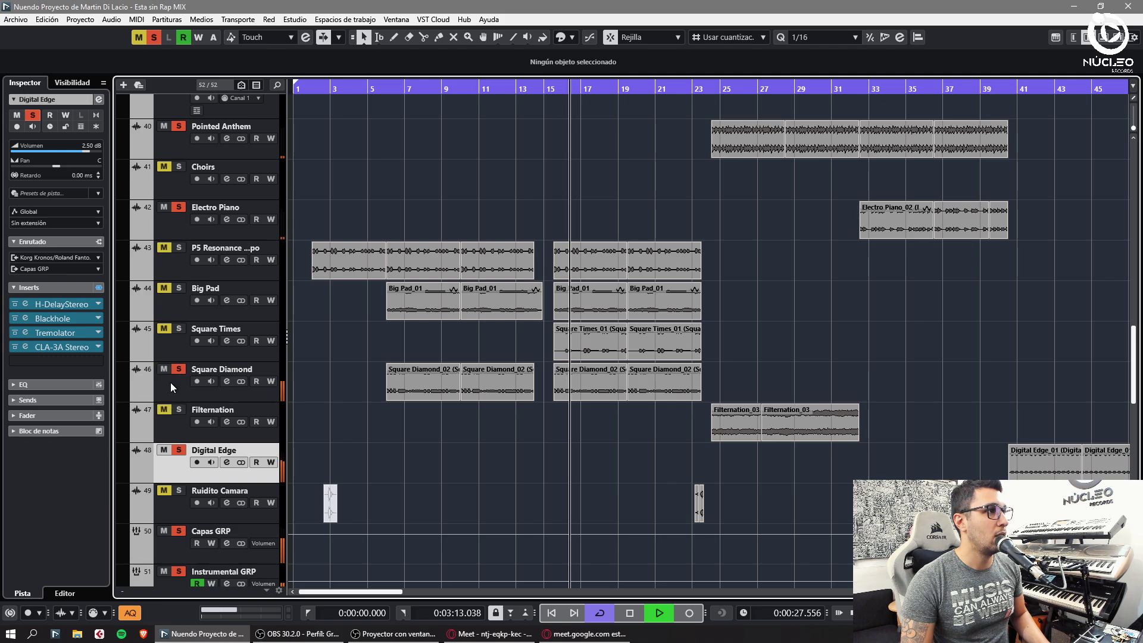
pyautogui.click(179, 369)
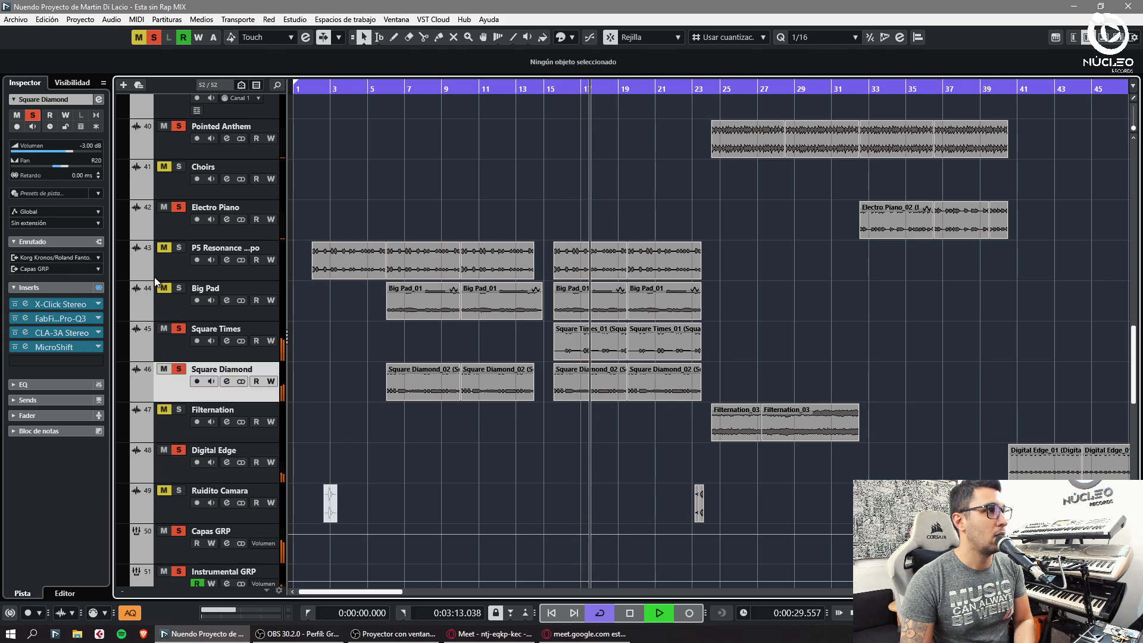
# Set the Capas GRP volume to 1.00 dB and clear all solos and mutes.
pyautogui.scroll(-4, 166, 297)
pyautogui.click(177, 359)
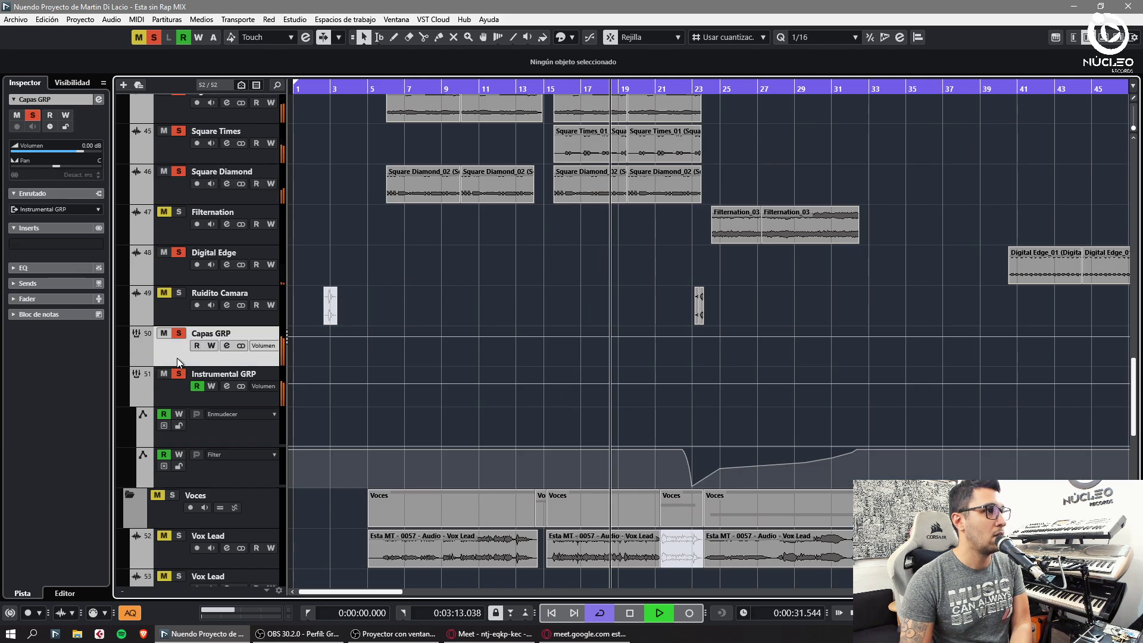
pyautogui.scroll(1, 90, 146)
pyautogui.click(138, 37)
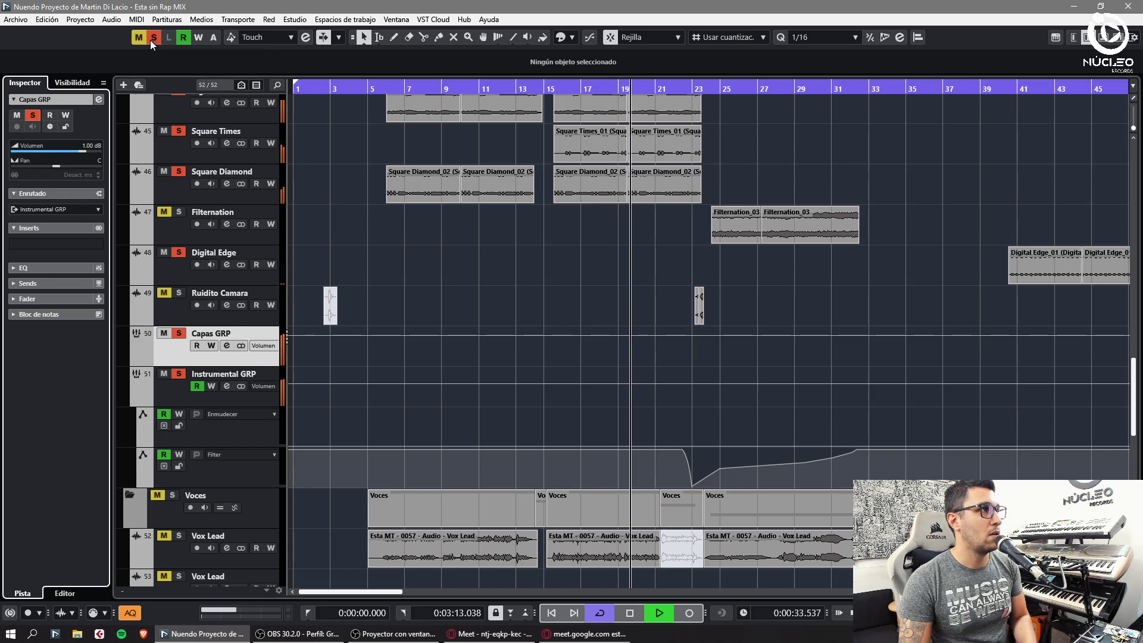
pyautogui.click(154, 37)
# Check Instrumental GRP's channel settings and examine the vocal clips and Voces GRP bypass automation across the whole song.
pyautogui.click(186, 384)
pyautogui.scroll(-10, 230, 359)
pyautogui.press('g')
pyautogui.press('g')
pyautogui.press('g')
pyautogui.press('g')
pyautogui.press('g')
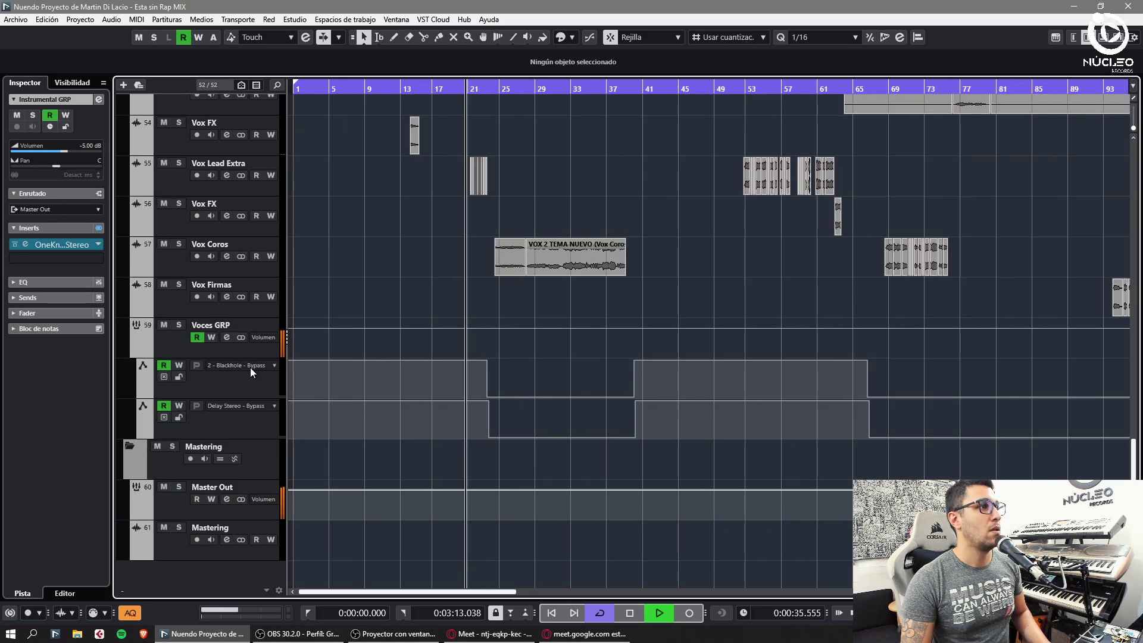
pyautogui.scroll(5, 250, 366)
pyautogui.scroll(-5, 250, 367)
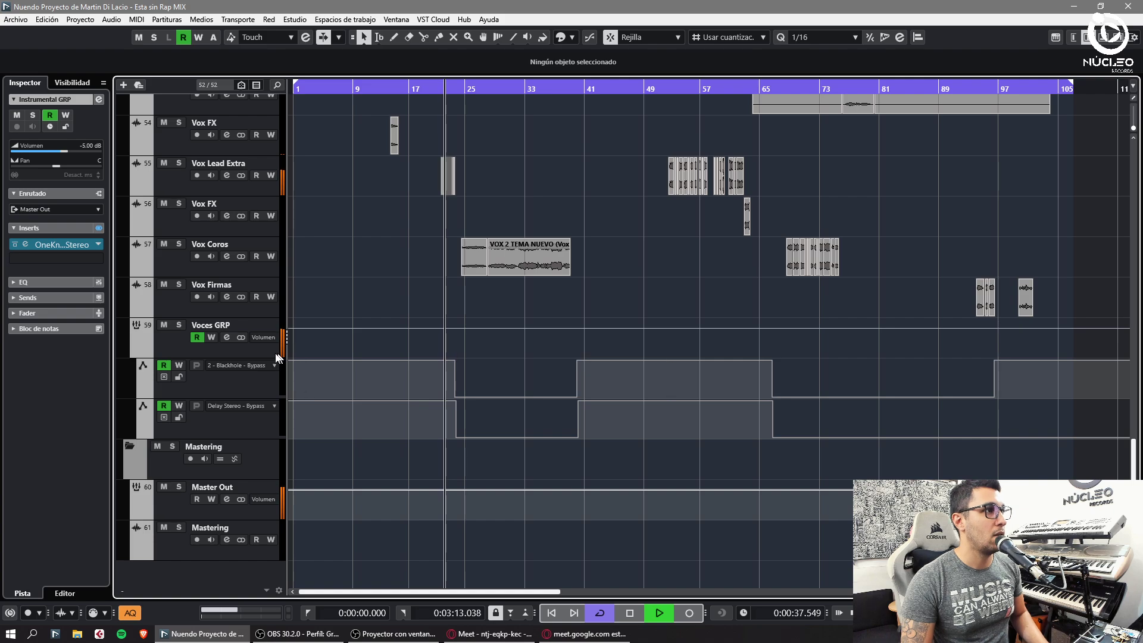
# Enable the API and Shadow Hills mastering compressor inserts on Master Out and open the Shadow Hills compressor.
pyautogui.press('h')
pyautogui.press('h')
pyautogui.press('h')
pyautogui.click(162, 349)
pyautogui.press('g')
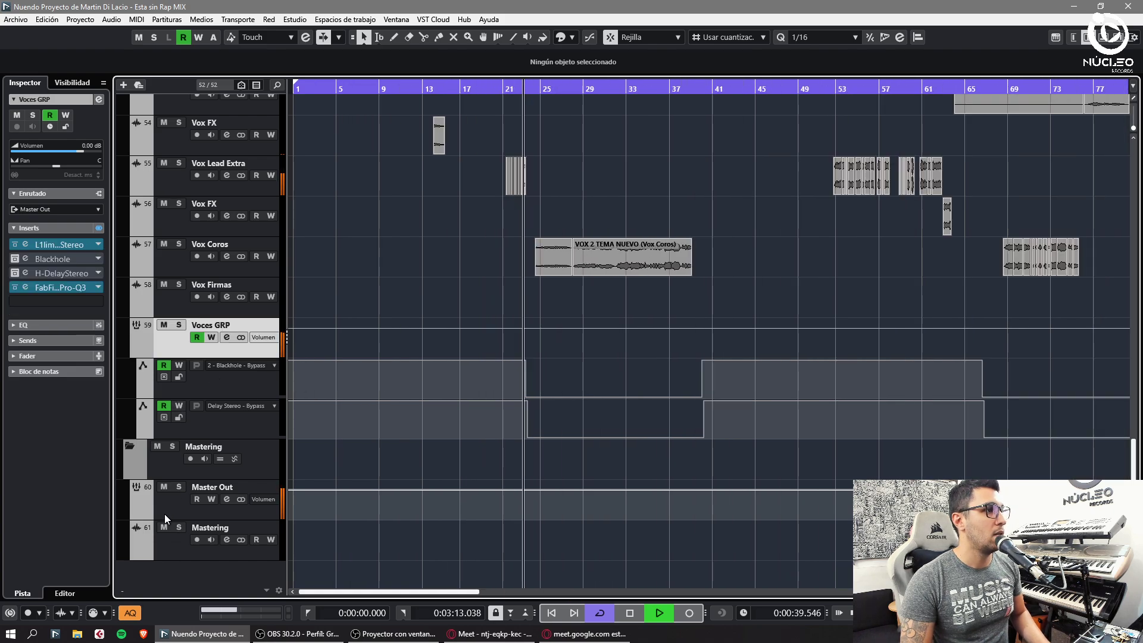
pyautogui.click(164, 513)
pyautogui.press('g')
pyautogui.click(27, 243)
pyautogui.click(23, 258)
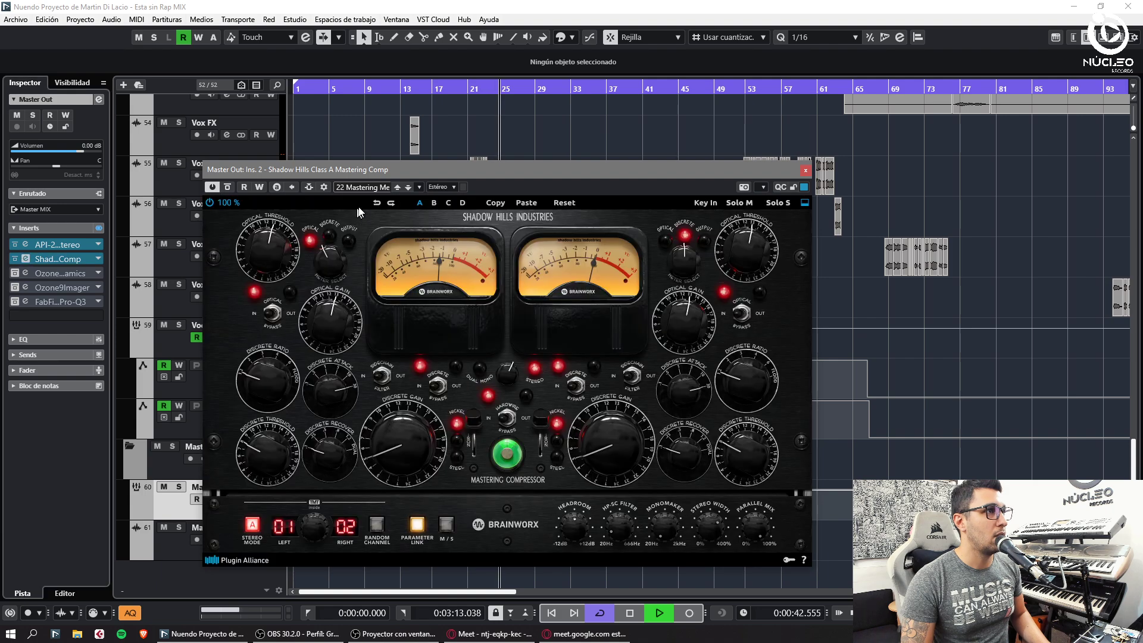
# Check the Shadow Hills presets, turn down the compressor's left-channel optical threshold while the song plays, and close the plug-in.
pyautogui.click(362, 187)
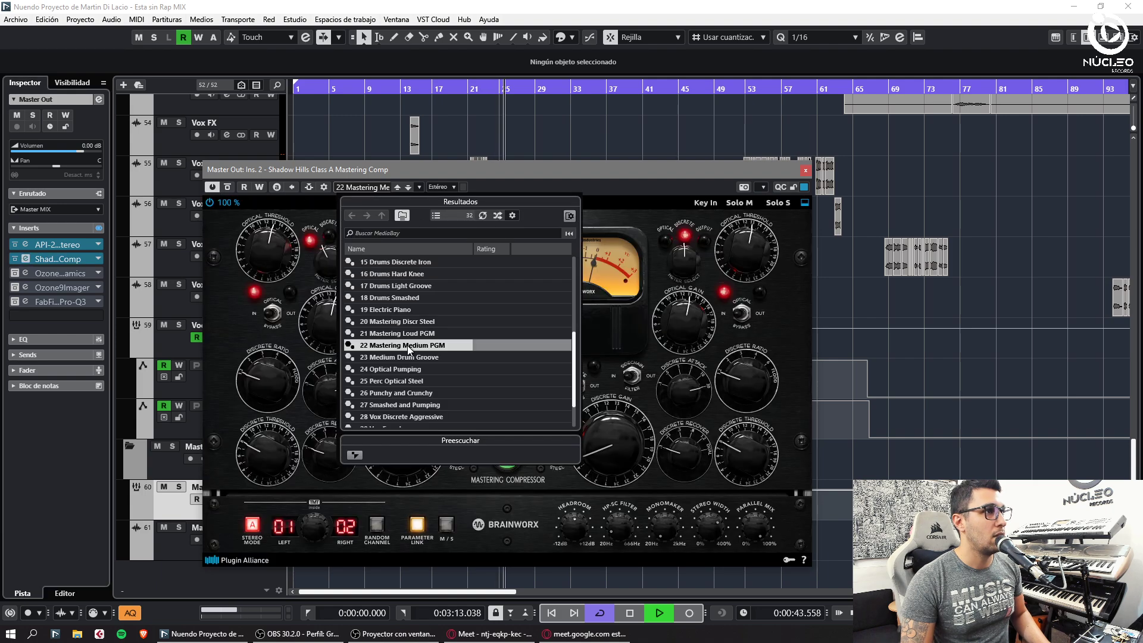
pyautogui.click(322, 320)
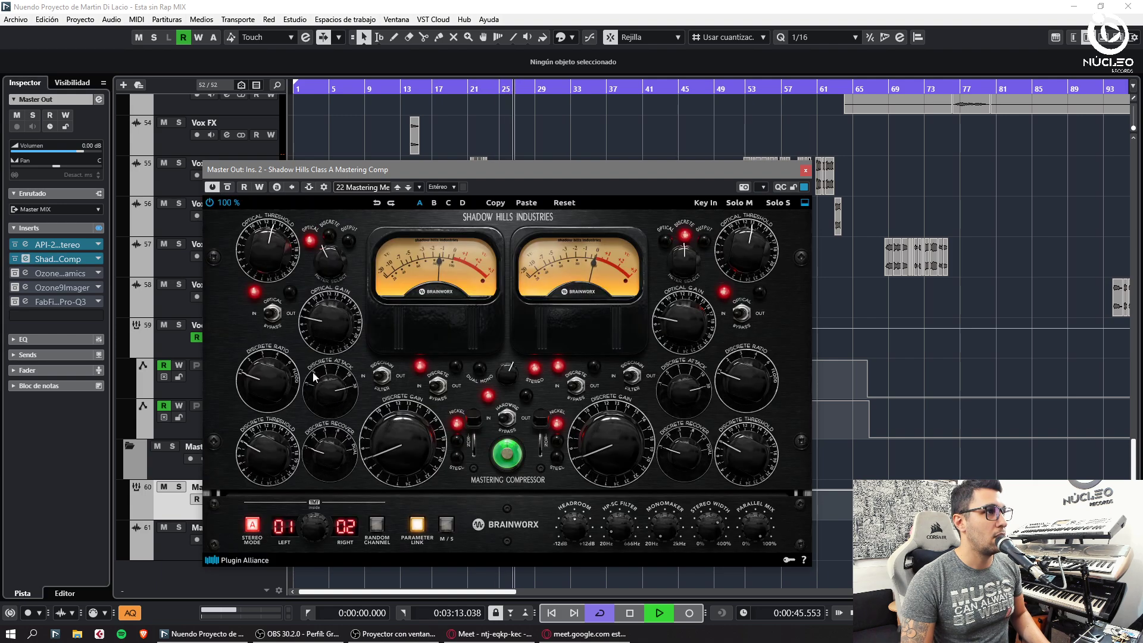
pyautogui.moveTo(271, 252); pyautogui.dragTo(262, 283)
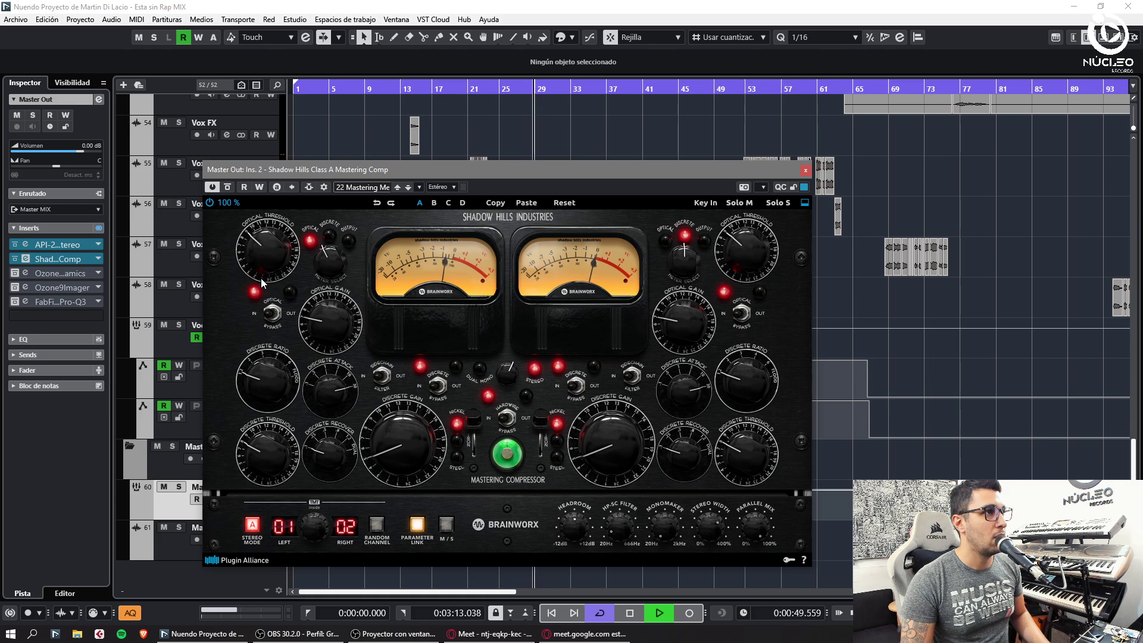
pyautogui.moveTo(710, 520); pyautogui.dragTo(709, 522)
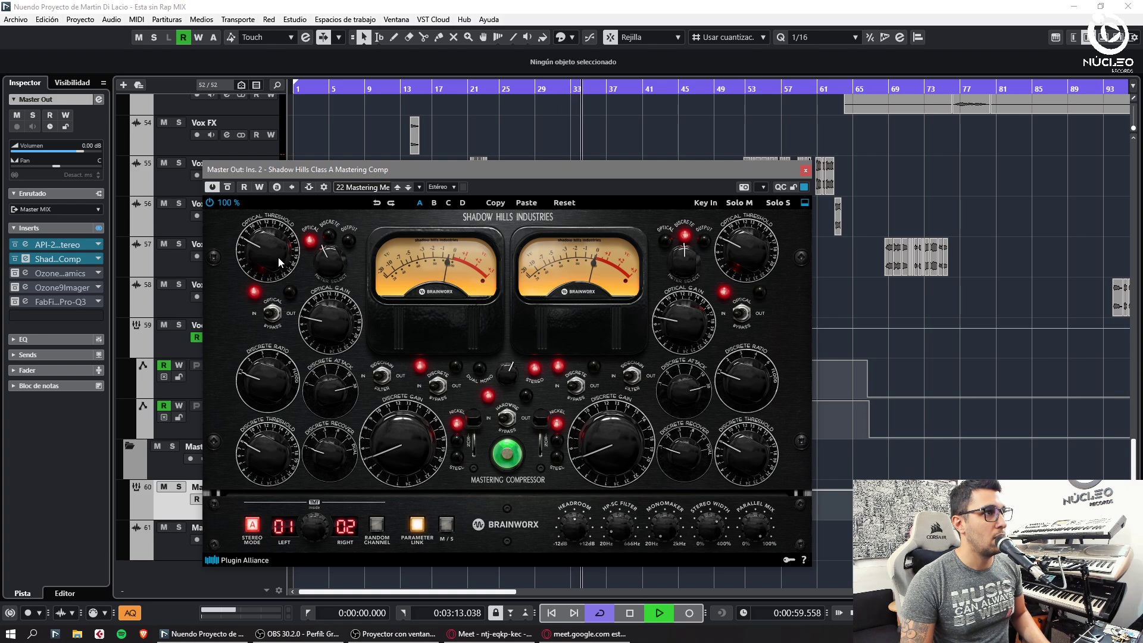
pyautogui.moveTo(278, 258); pyautogui.dragTo(266, 262)
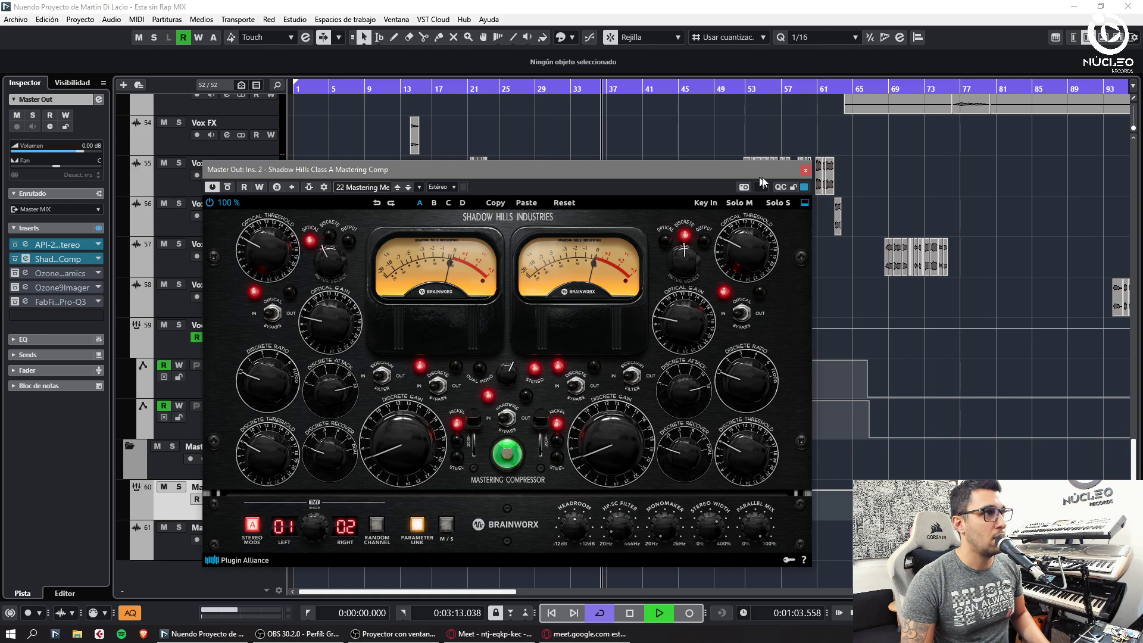
pyautogui.click(806, 170)
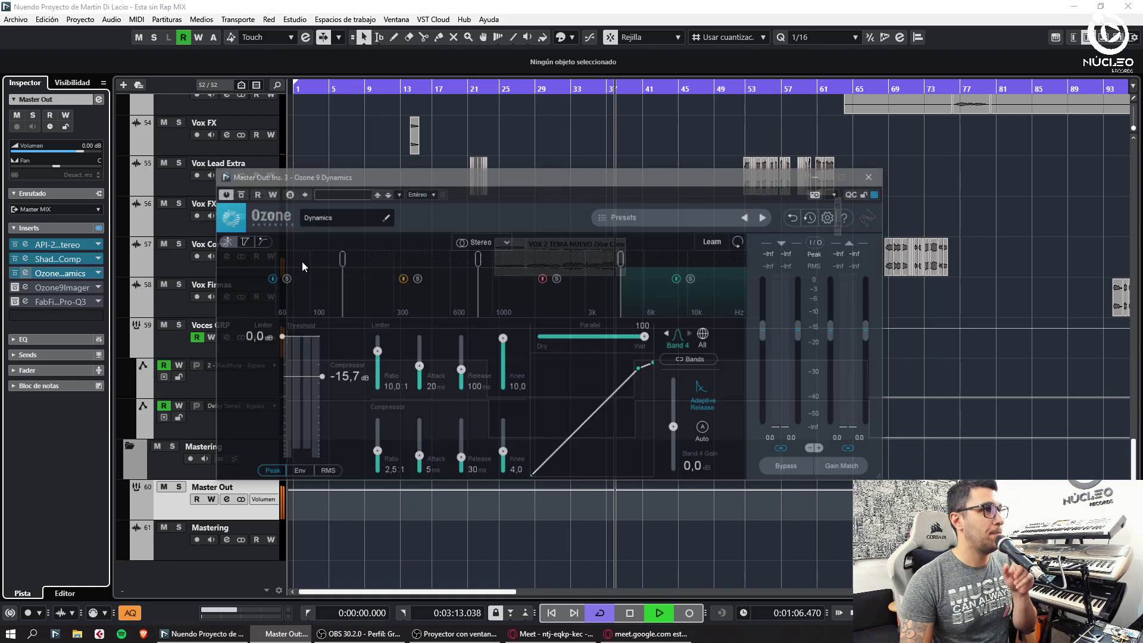
# In Master Out's Ozone 9 Dynamics, set band 1's compressor to ratio 2.5:1, attack 50 ms and threshold about -13.4 dB.
pyautogui.moveTo(320, 368); pyautogui.dragTo(317, 365)
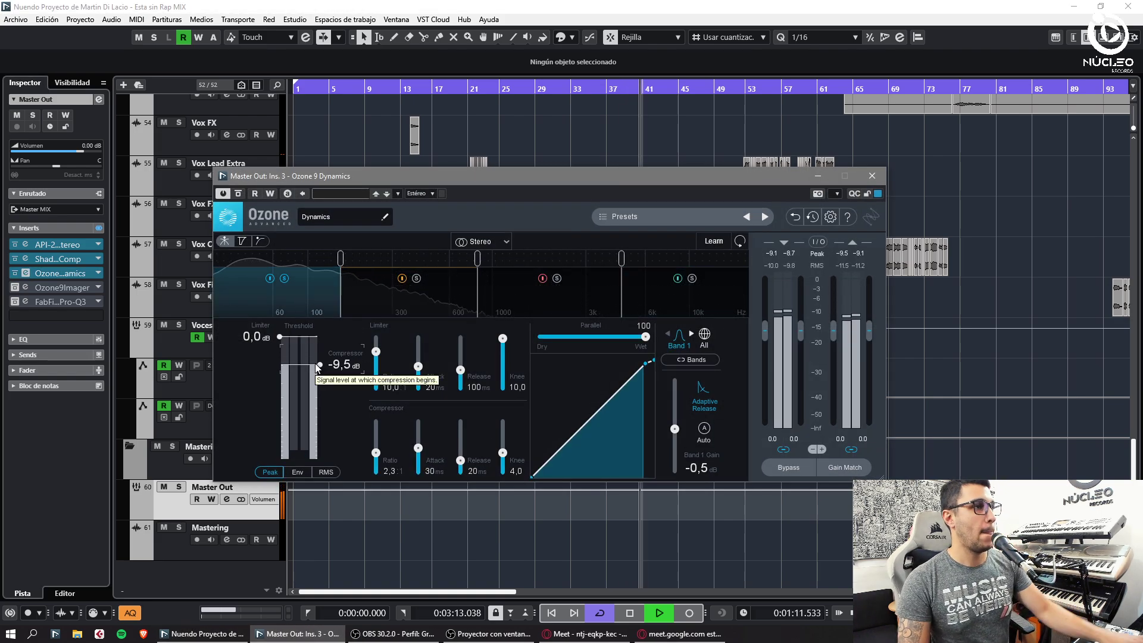
pyautogui.moveTo(322, 367); pyautogui.dragTo(323, 371)
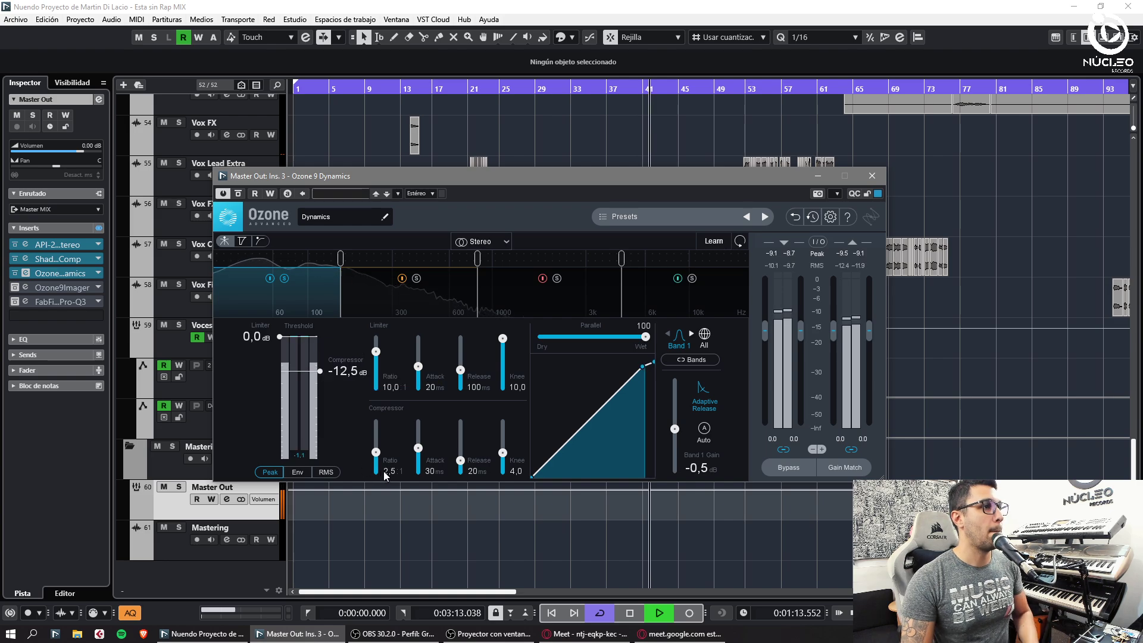
pyautogui.click(389, 470)
pyautogui.write('250')
pyautogui.press('Return')
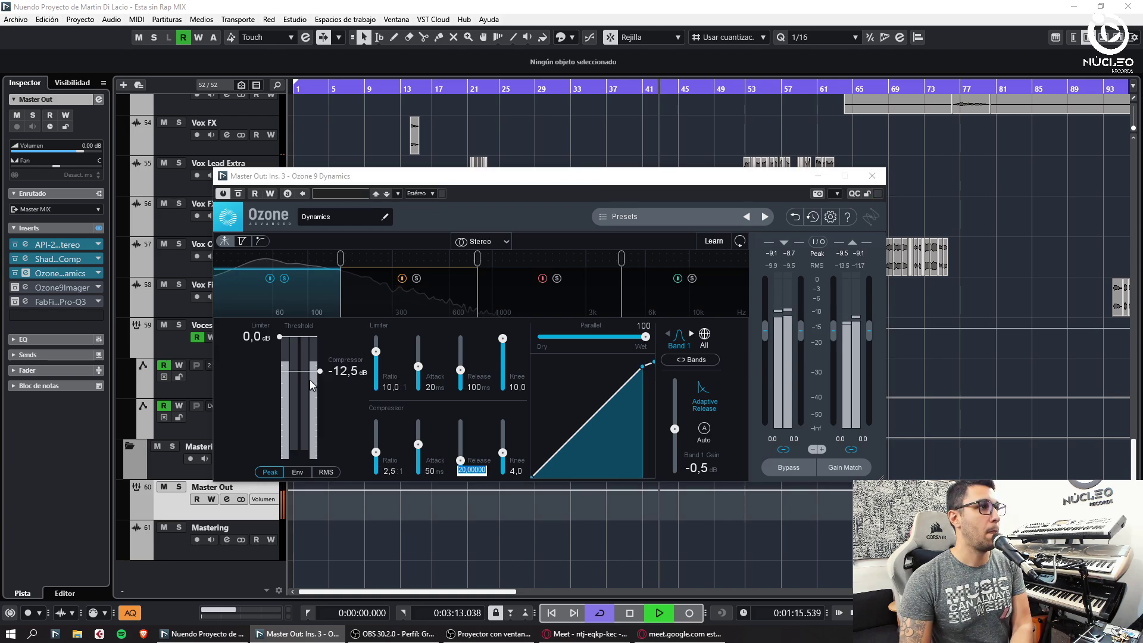
pyautogui.moveTo(317, 370); pyautogui.dragTo(313, 371)
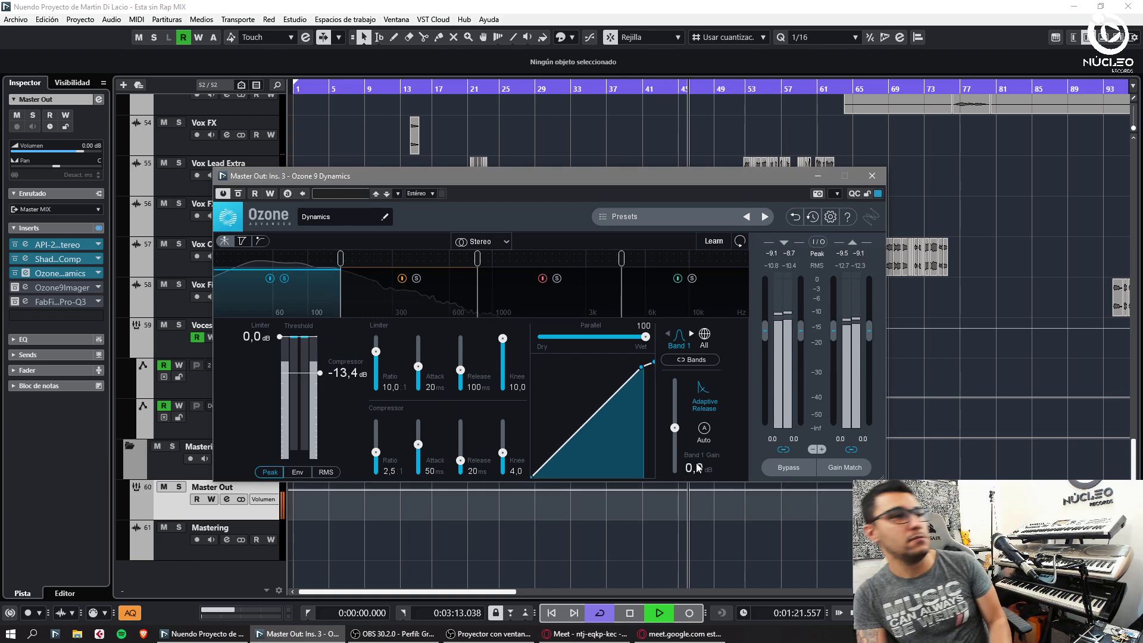
# Set the compressor threshold of Ozone 9 Dynamics band 2 to about -18.9 dB.
pyautogui.click(395, 295)
pyautogui.scroll(-5, 312, 376)
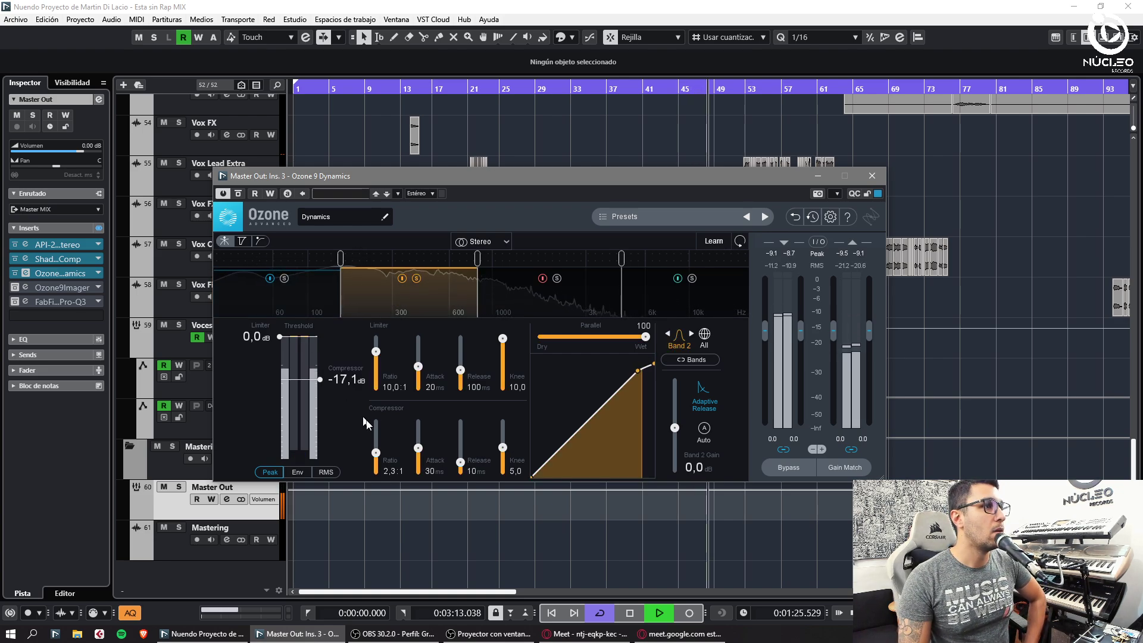
pyautogui.click(390, 470)
pyautogui.click(316, 382)
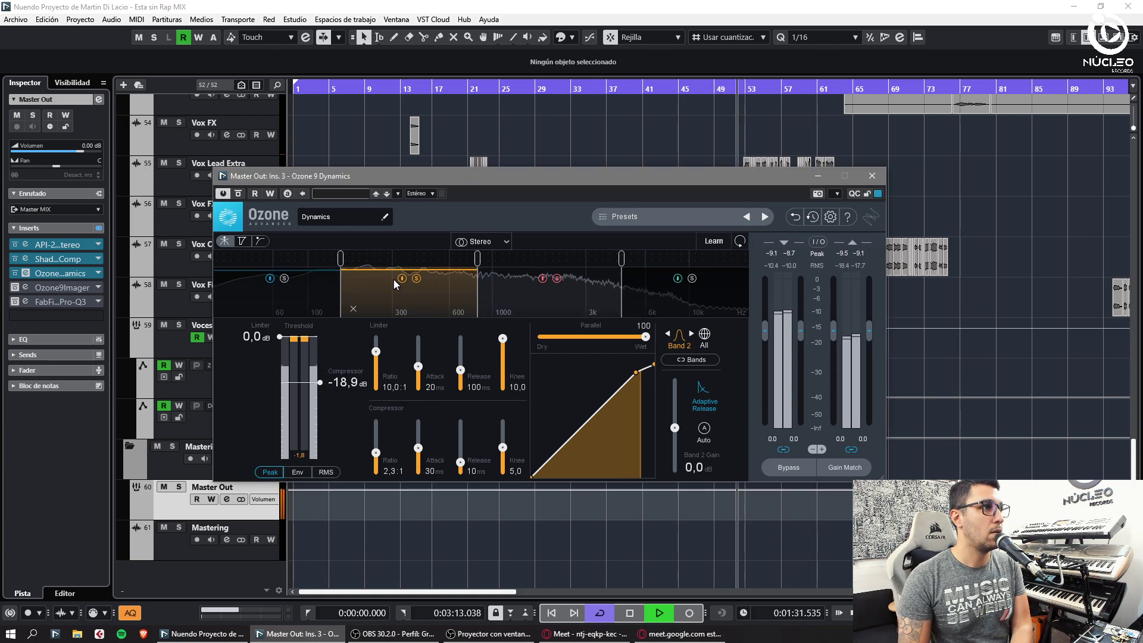
# Set the Ozone 9 Dynamics band 3 compressor to ratio 2.5:1 and threshold about -15.0 dB.
pyautogui.click(512, 292)
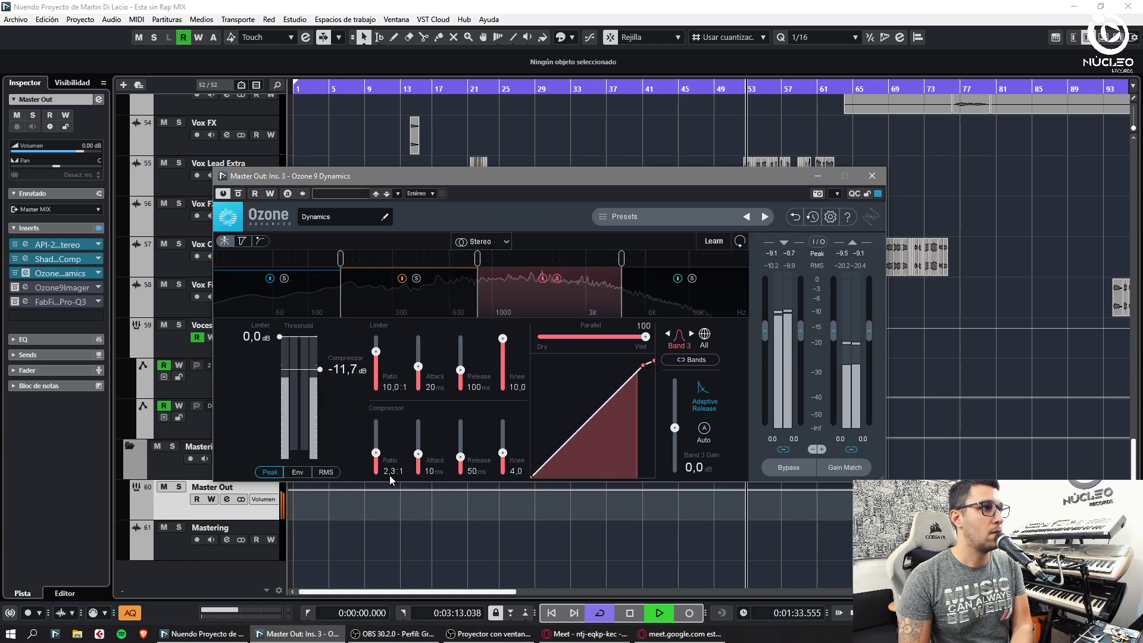
pyautogui.doubleClick(391, 473)
pyautogui.write('2,5')
pyautogui.press('Return')
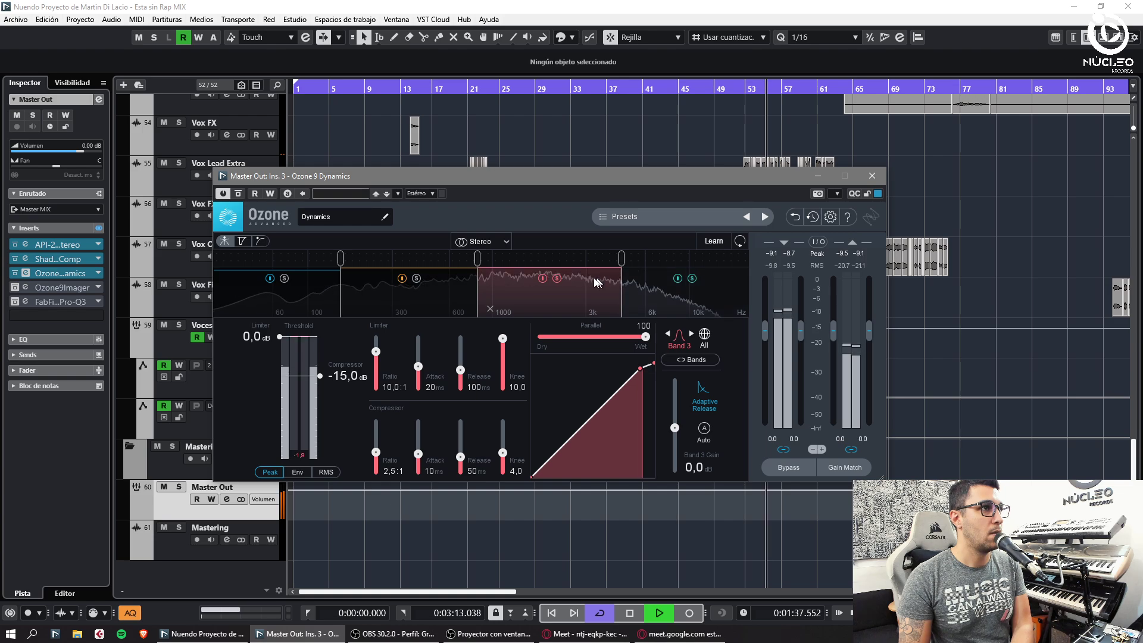
# Set the compressor threshold of Ozone 9 Dynamics band 4 to about -18.1 dB and close the plug-in.
pyautogui.click(626, 296)
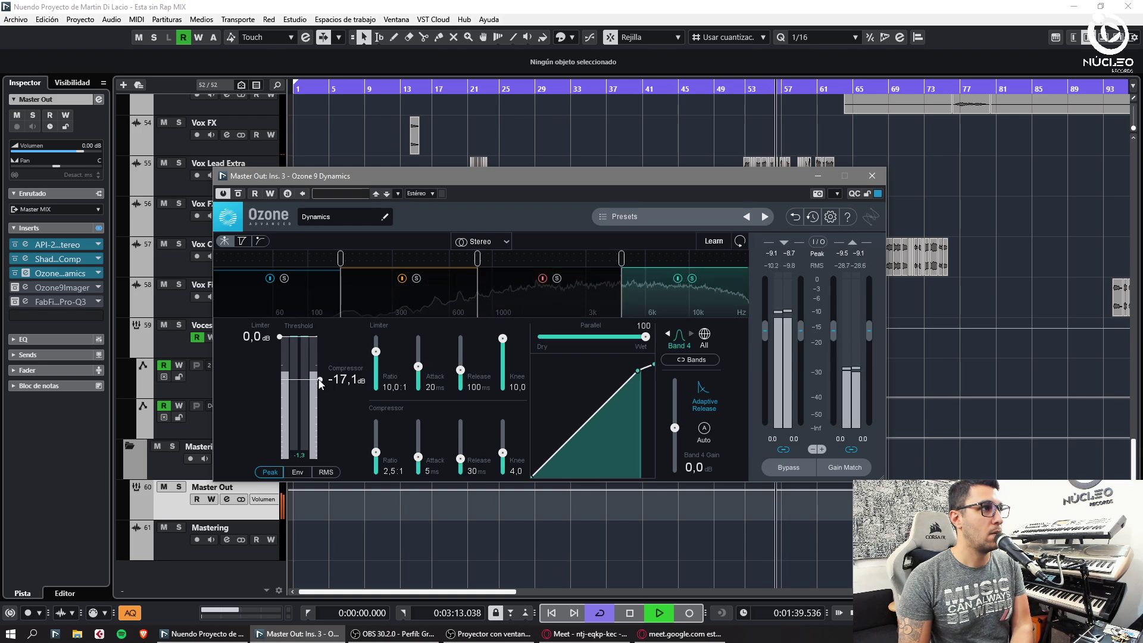
pyautogui.moveTo(321, 379); pyautogui.dragTo(323, 381)
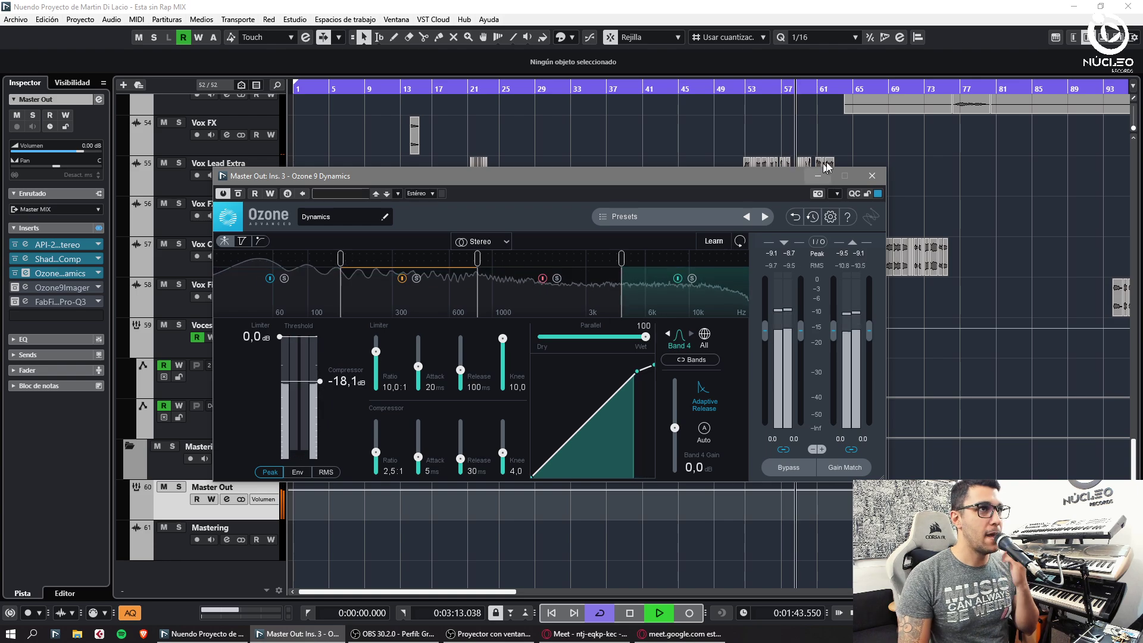
pyautogui.click(870, 174)
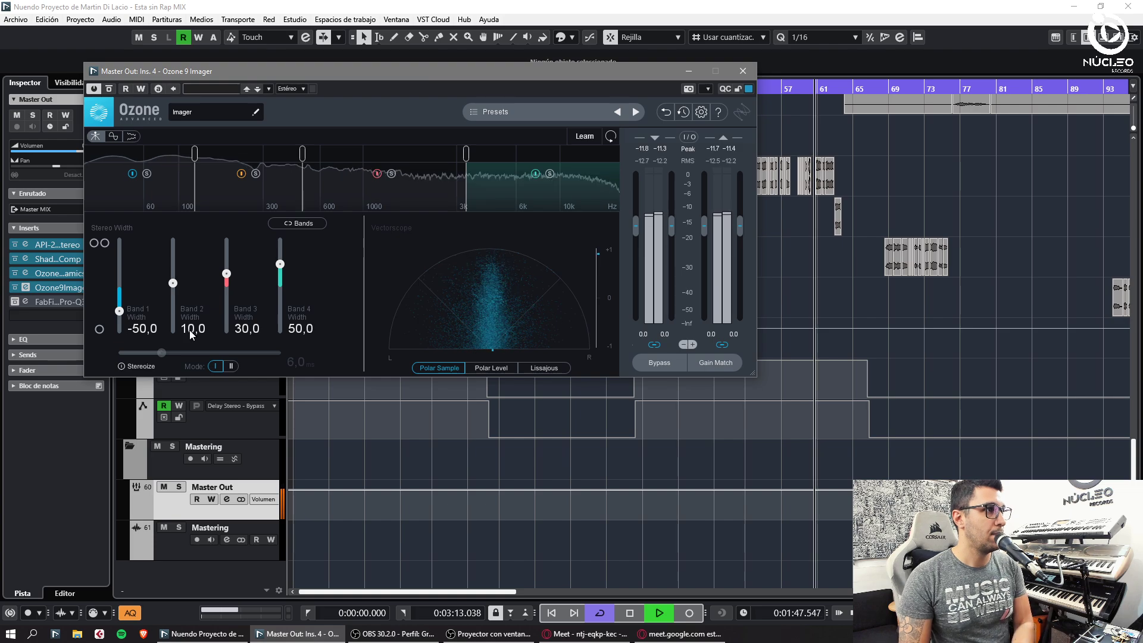
# Set the band 2 stereo width to 20 in Master Out's Ozone 9 Imager and close the plug-in.
pyautogui.doubleClick(190, 330)
pyautogui.write('20')
pyautogui.press('Return')
pyautogui.press('Escape')
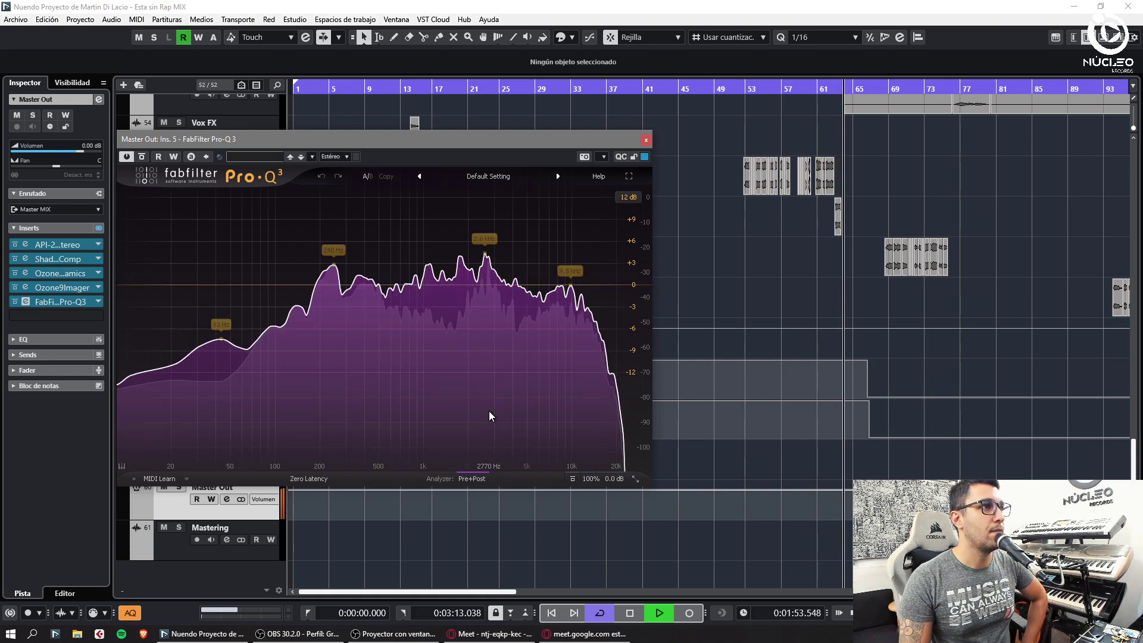
# Add a dynamic bell band at about 2620 Hz with a range of about -1.87 dB in Master Out's FabFilter Pro-Q 3.
pyautogui.doubleClick(486, 285)
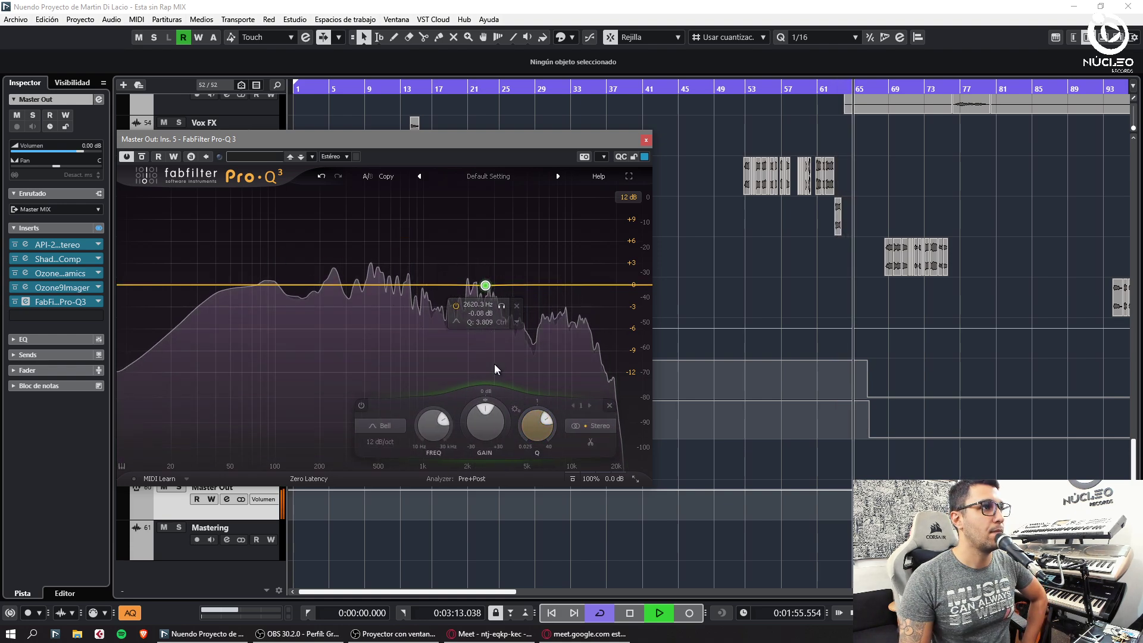
pyautogui.moveTo(502, 305); pyautogui.dragTo(502, 311)
pyautogui.moveTo(473, 403); pyautogui.dragTo(519, 429)
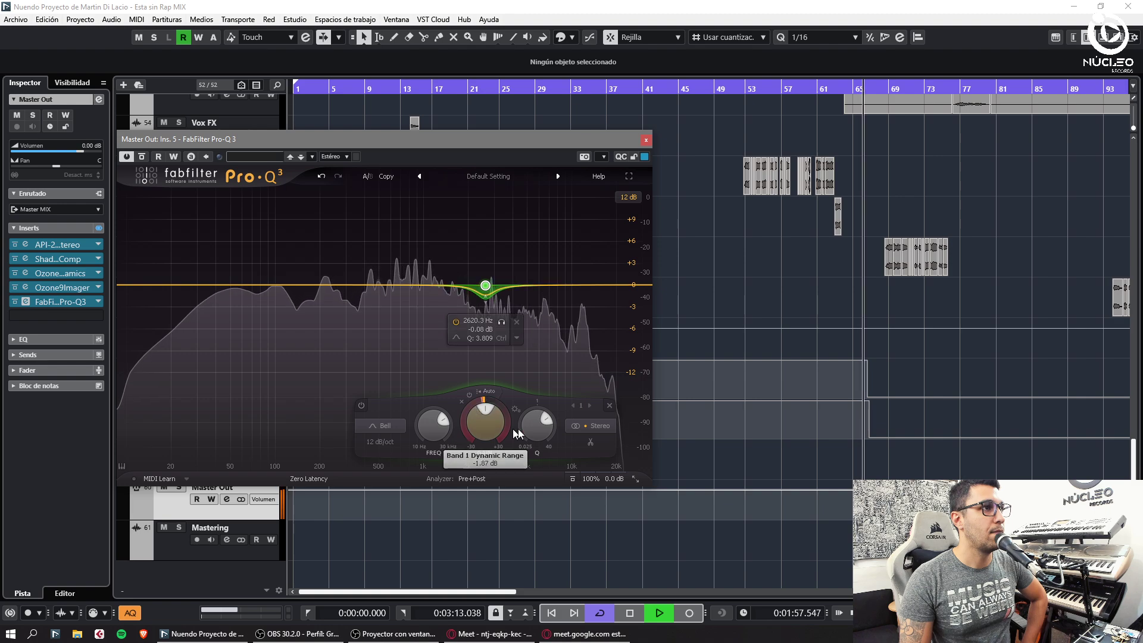
pyautogui.click(436, 367)
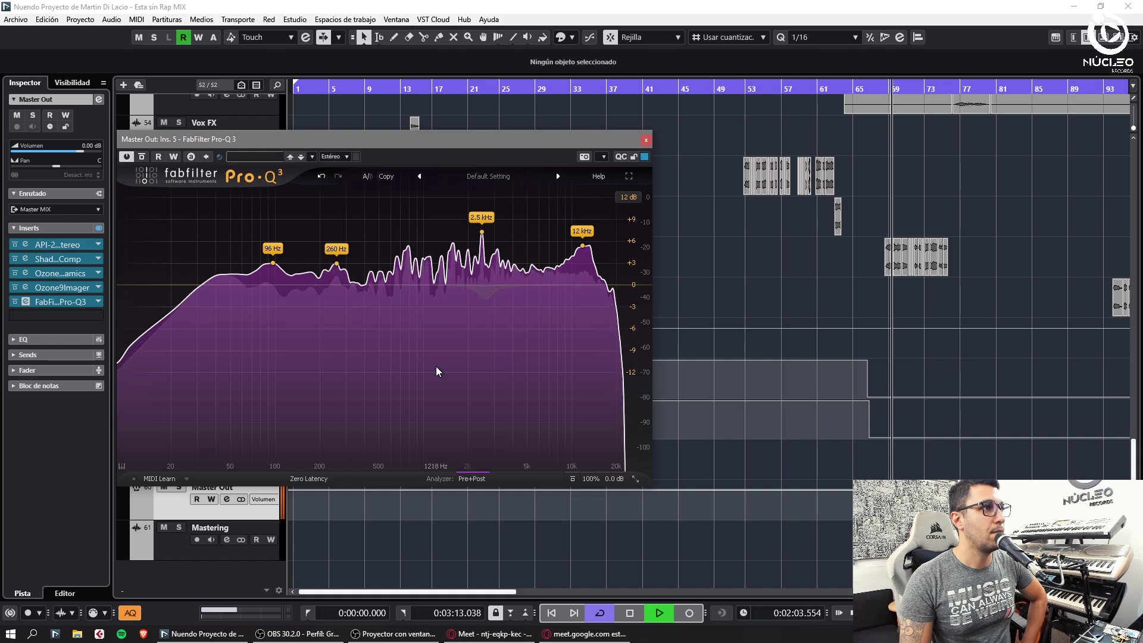
pyautogui.click(646, 140)
# Split the Vox Coros clip at about 68.3.4.11, delete the piece before the cut, and add a short fade-in to the remaining clip.
pyautogui.click(883, 91)
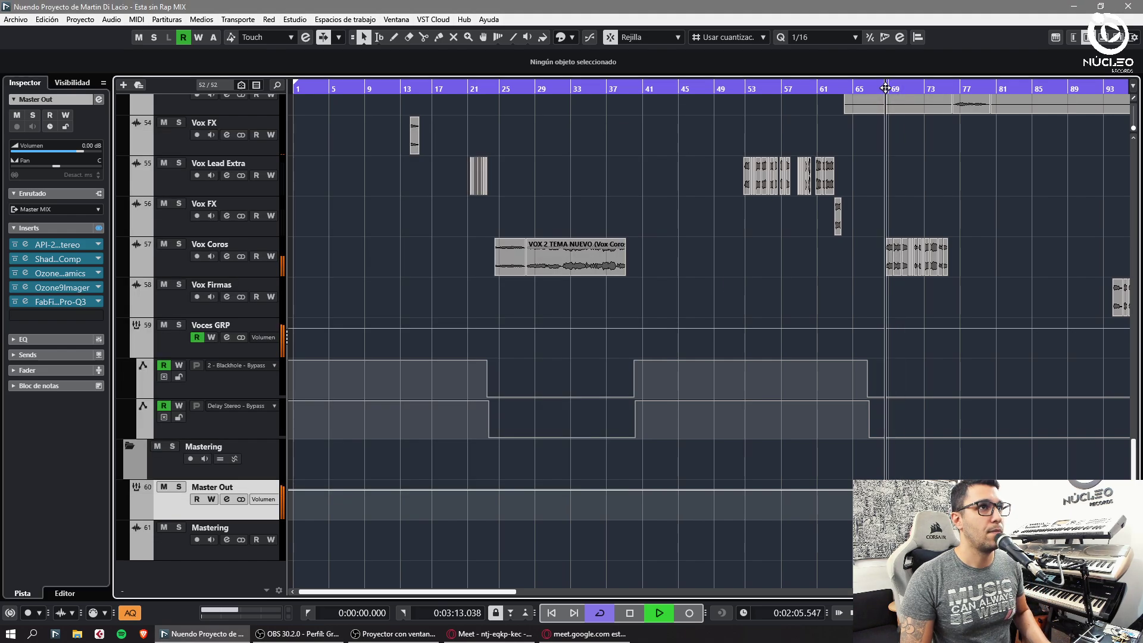
pyautogui.press('h')
pyautogui.scroll(3, 929, 262)
pyautogui.press('h')
pyautogui.press('h')
pyautogui.press('h')
pyautogui.press('space')
pyautogui.click(628, 93)
pyautogui.press('space')
pyautogui.press('h')
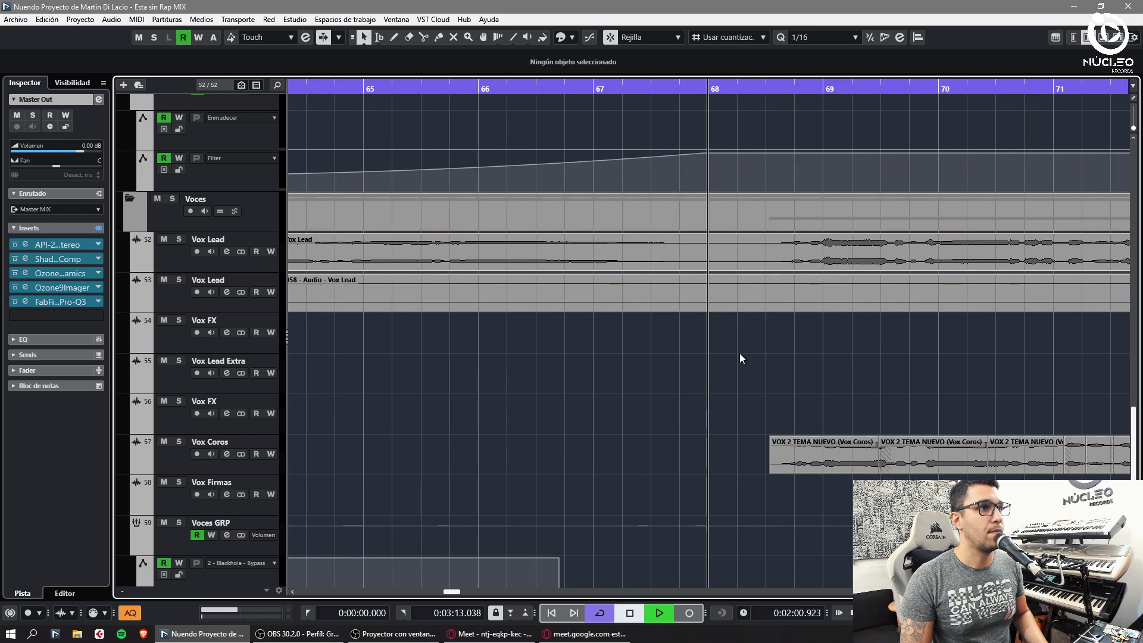
pyautogui.press('h')
pyautogui.press('h')
pyautogui.press('3')
pyautogui.press('j')
pyautogui.click(823, 471)
pyautogui.press('1')
pyautogui.press('j')
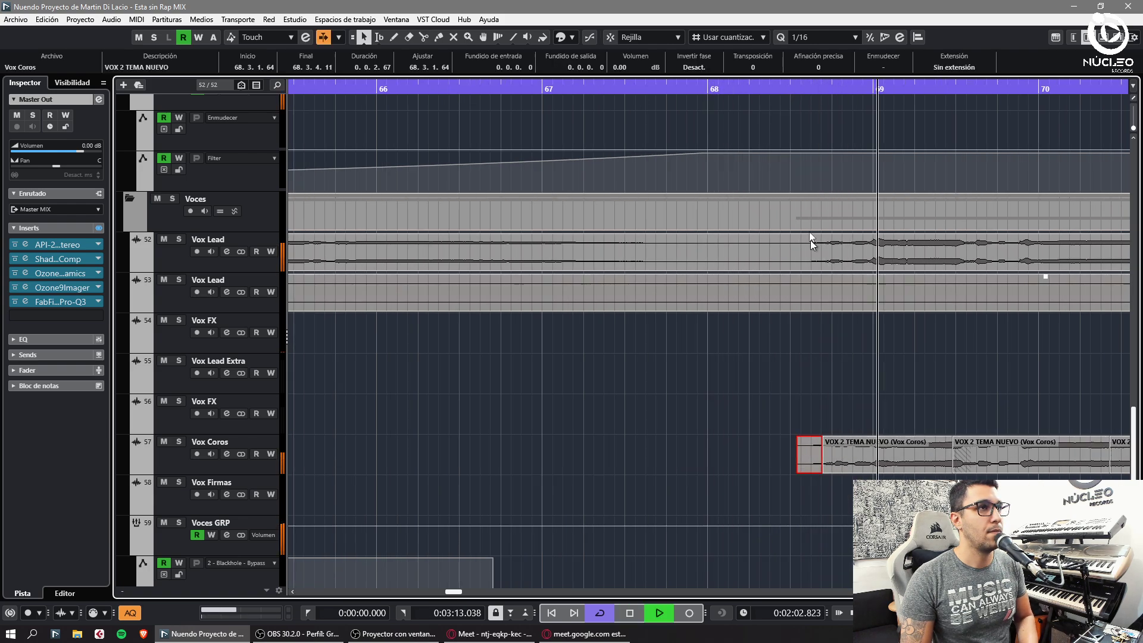
pyautogui.press('Delete')
pyautogui.moveTo(826, 439); pyautogui.dragTo(832, 439)
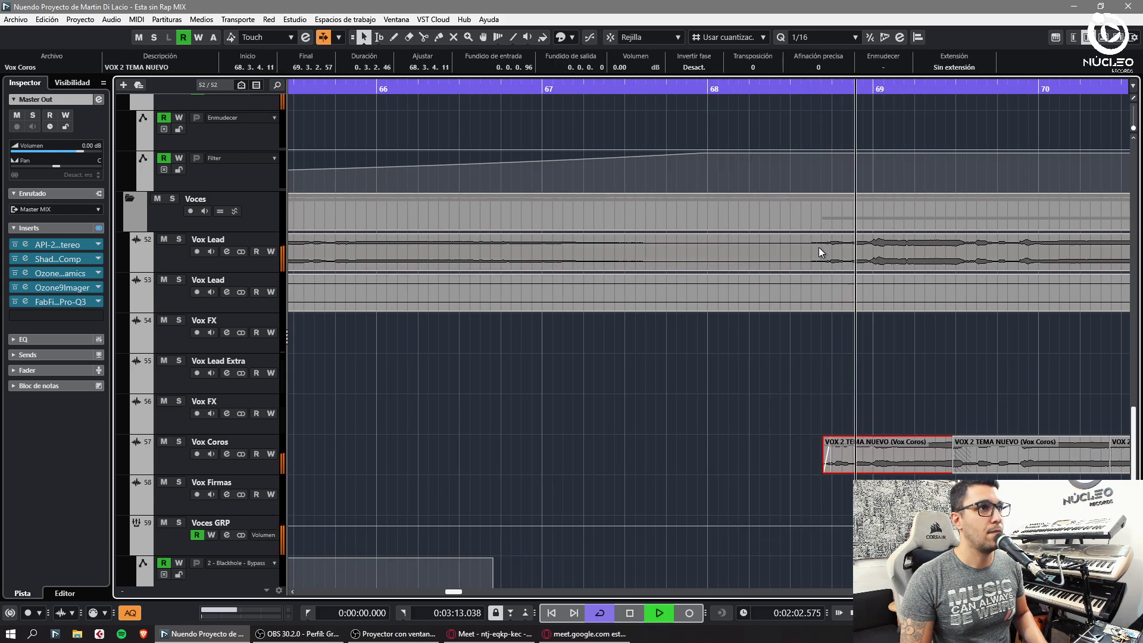
# Cut the Vox Lead clip on track 52 twice just before bar 69 and remove the short piece between the cuts.
pyautogui.click(776, 91)
pyautogui.press('g')
pyautogui.press('g')
pyautogui.press('g')
pyautogui.press('g')
pyautogui.press('g')
pyautogui.press('g')
pyautogui.press('g')
pyautogui.press('g')
pyautogui.press('g')
pyautogui.press('g')
pyautogui.press('g')
pyautogui.press('g')
pyautogui.press('g')
pyautogui.press('g')
pyautogui.press('g')
pyautogui.press('g')
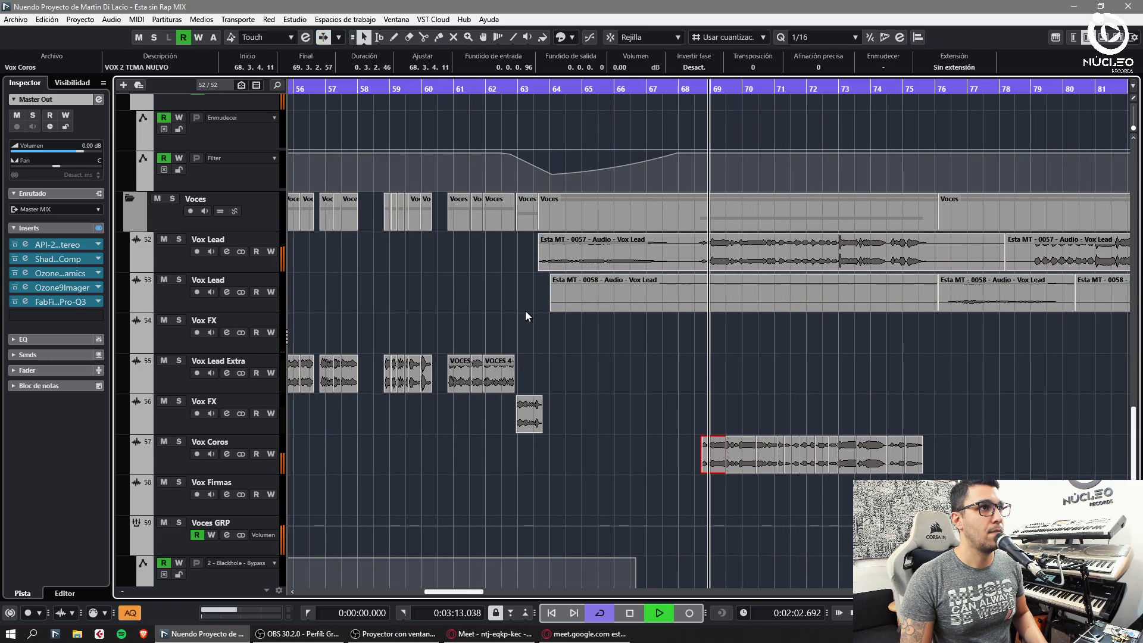
pyautogui.press('h')
pyautogui.press('h')
pyautogui.press('h')
pyautogui.press('h')
pyautogui.press('h')
pyautogui.press('h')
pyautogui.press('h')
pyautogui.press('h')
pyautogui.press('h')
pyautogui.press('h')
pyautogui.press('h')
pyautogui.press('h')
pyautogui.press('h')
pyautogui.press('h')
pyautogui.press('3')
pyautogui.click(546, 262)
pyautogui.click(565, 262)
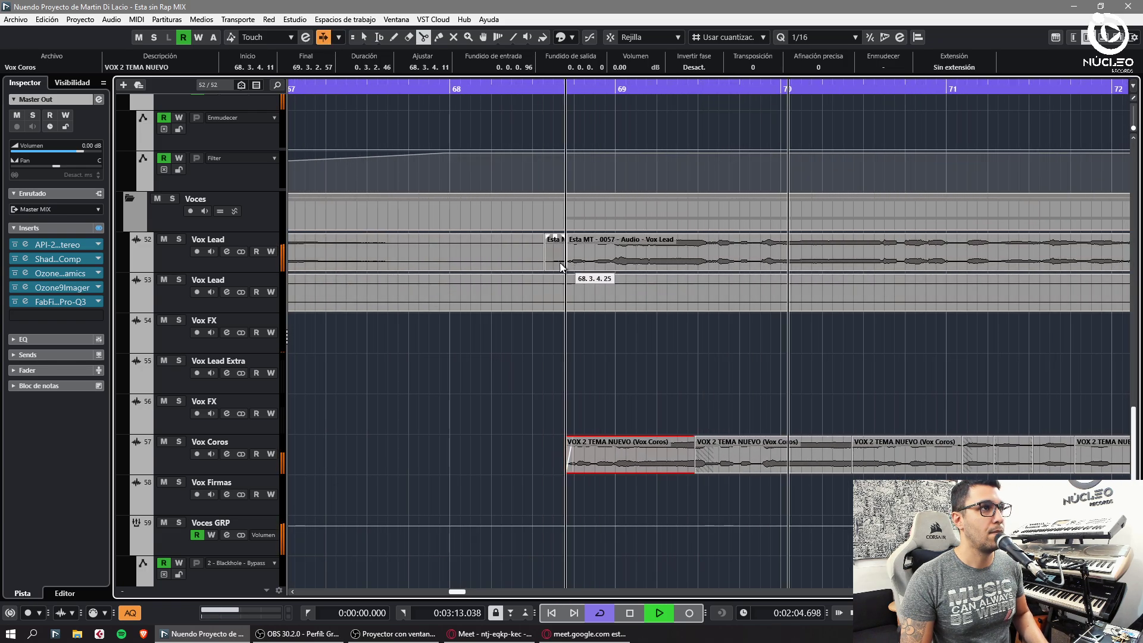
pyautogui.press('1')
pyautogui.click(556, 262)
pyautogui.press('End')
# Extend the start of the Vox Lead clip after the gap back to about 68.3.3.24, with a short fade-in.
pyautogui.scroll(5, 527, 101)
pyautogui.scroll(1, 526, 119)
pyautogui.press('g')
pyautogui.press('g')
pyautogui.press('g')
pyautogui.press('g')
pyautogui.scroll(-3, 527, 220)
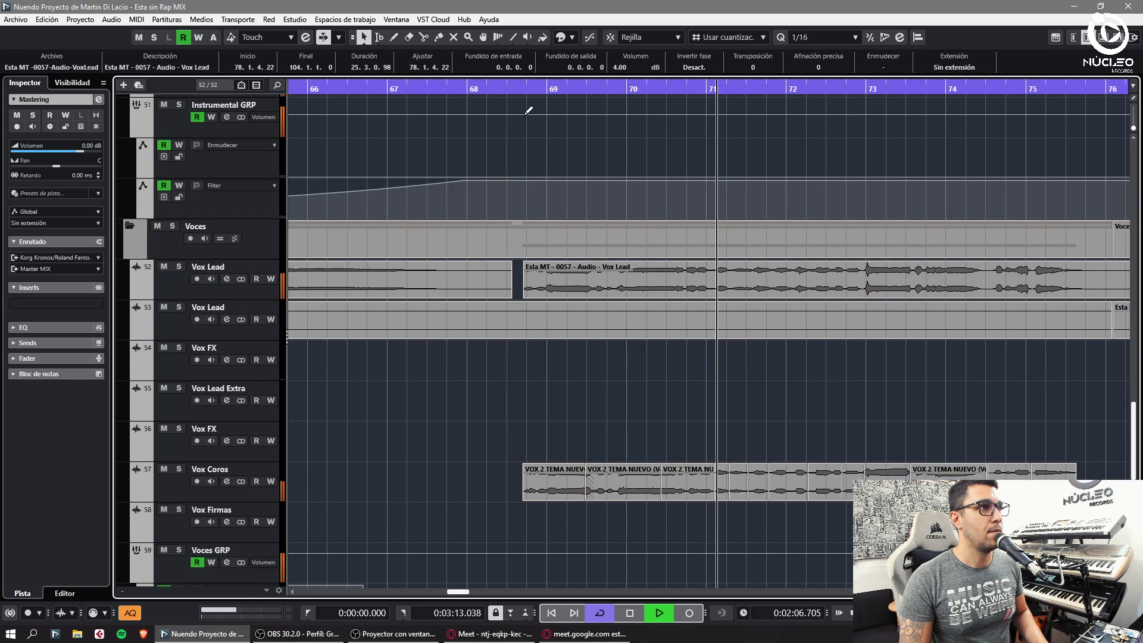
pyautogui.click(506, 89)
pyautogui.press('h')
pyautogui.press('h')
pyautogui.press('h')
pyautogui.press('h')
pyautogui.press('h')
pyautogui.press('h')
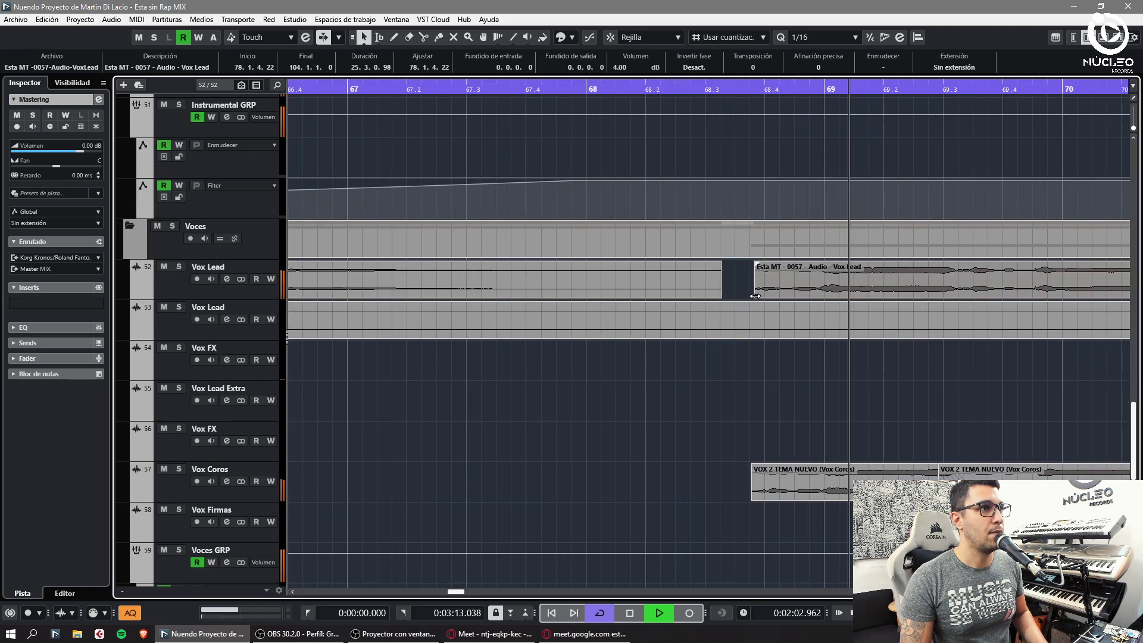
pyautogui.moveTo(754, 273); pyautogui.dragTo(739, 273)
# Play from just after bar 68 and lengthen the fade-in of the Vox Coros clip that starts before bar 69.
pyautogui.click(658, 89)
pyautogui.press('space')
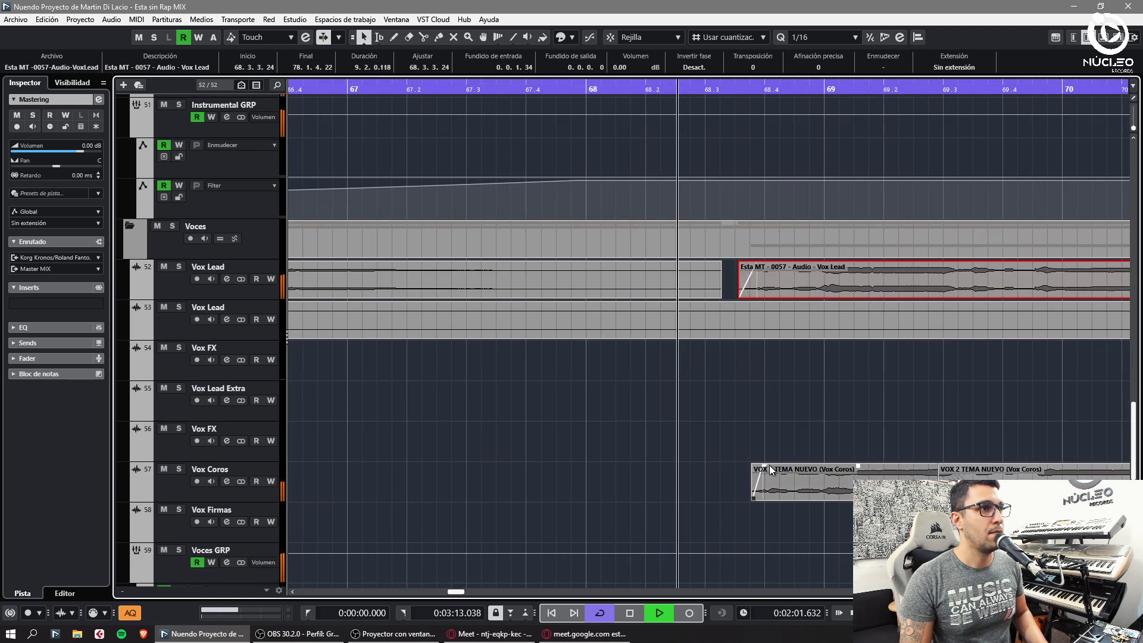
pyautogui.moveTo(764, 467); pyautogui.dragTo(773, 467)
pyautogui.click(759, 411)
# Review the whole arrangement and listen to the mix from about bar 23 and again from about bar 5.
pyautogui.press('g')
pyautogui.press('g')
pyautogui.press('g')
pyautogui.press('g')
pyautogui.press('g')
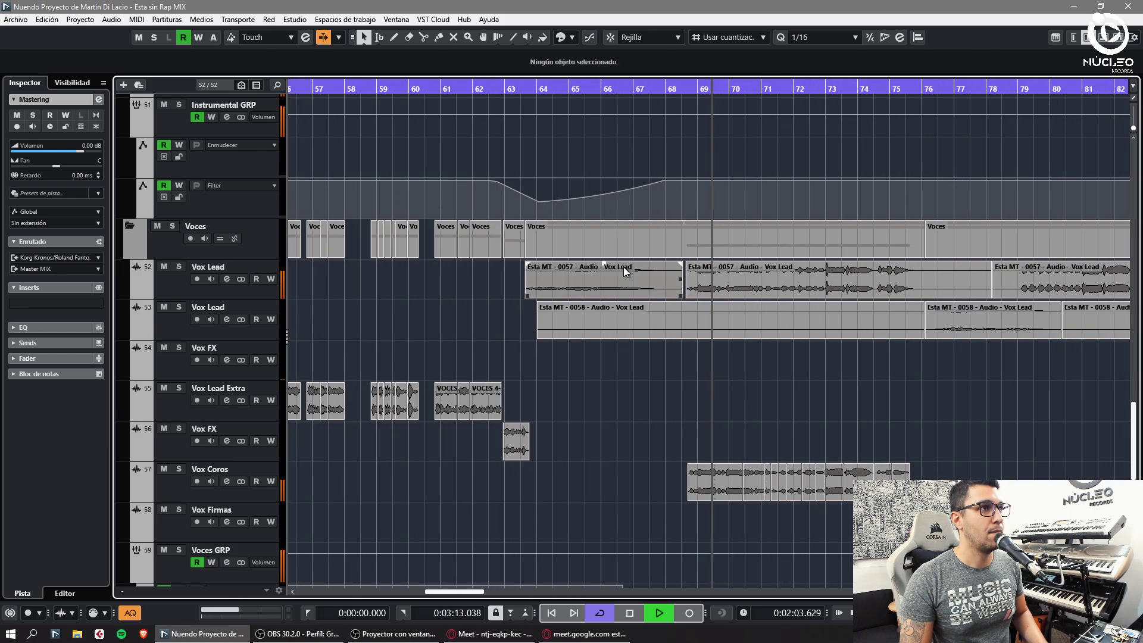
pyautogui.press('g')
pyautogui.press('g')
pyautogui.press('g')
pyautogui.press('g')
pyautogui.press('g')
pyautogui.press('g')
pyautogui.press('g')
pyautogui.press('g')
pyautogui.scroll(-5, 469, 334)
pyautogui.click(388, 90)
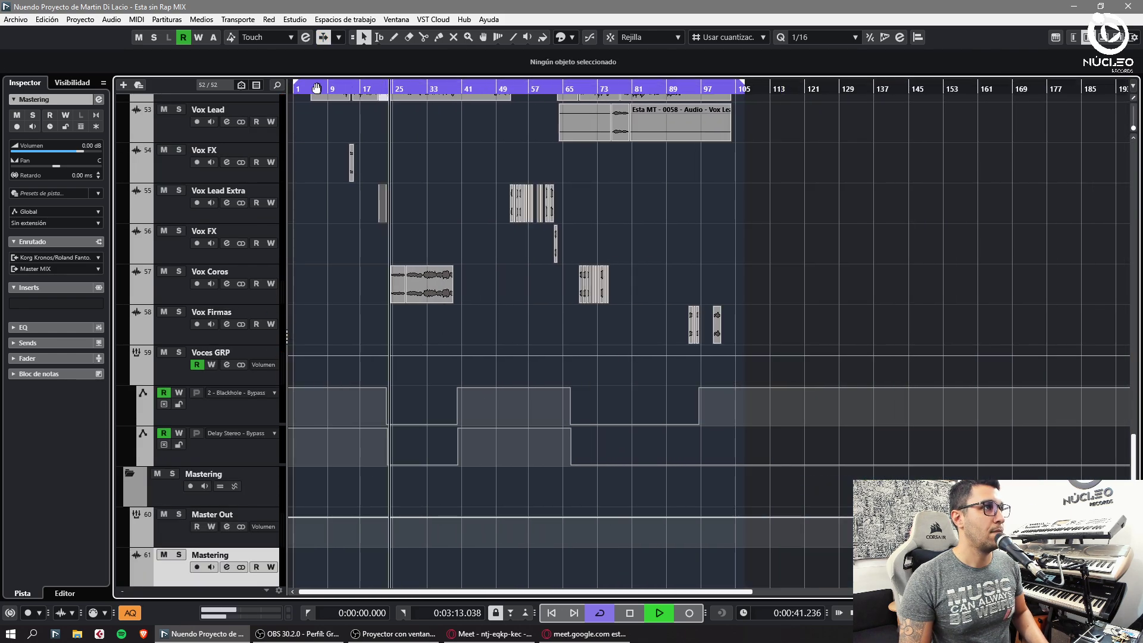
pyautogui.click(314, 89)
pyautogui.press('h')
pyautogui.press('h')
pyautogui.press('h')
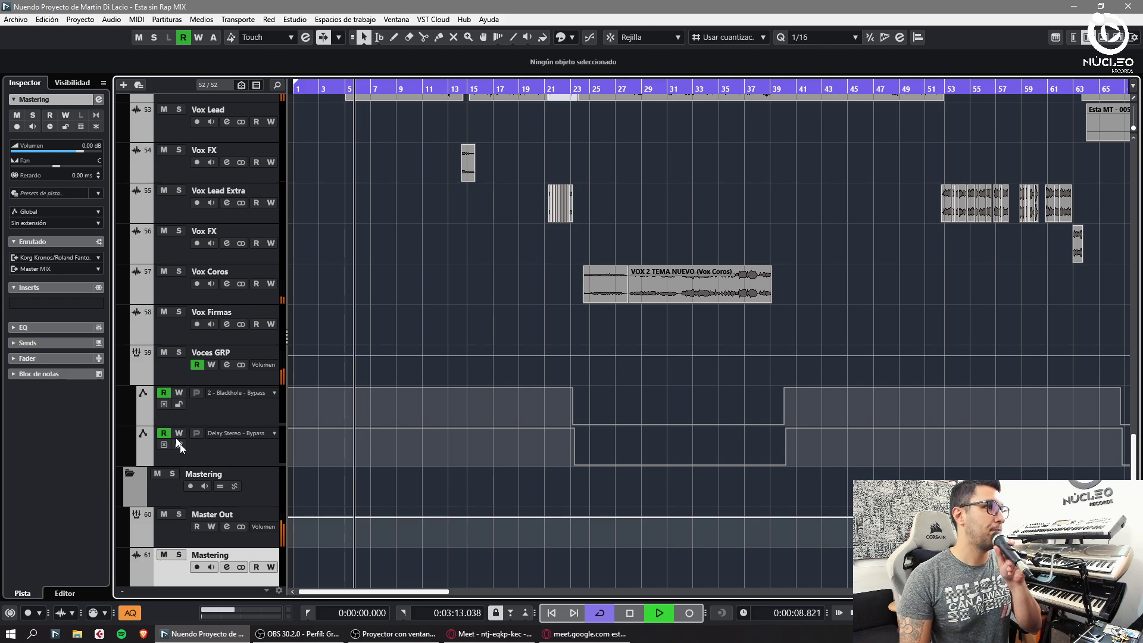
# Solo the PS Resonance, Big Pad and Square Diamond tracks during playback.
pyautogui.scroll(-1, 177, 524)
pyautogui.click(176, 524)
pyautogui.scroll(5, 231, 353)
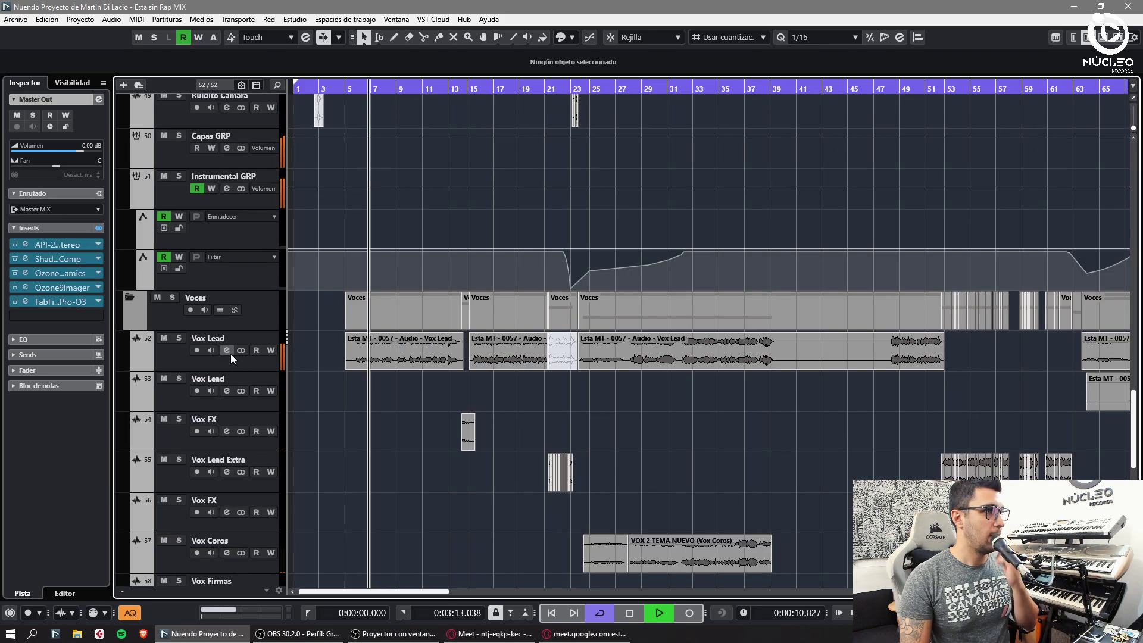
pyautogui.scroll(5, 231, 354)
pyautogui.click(178, 248)
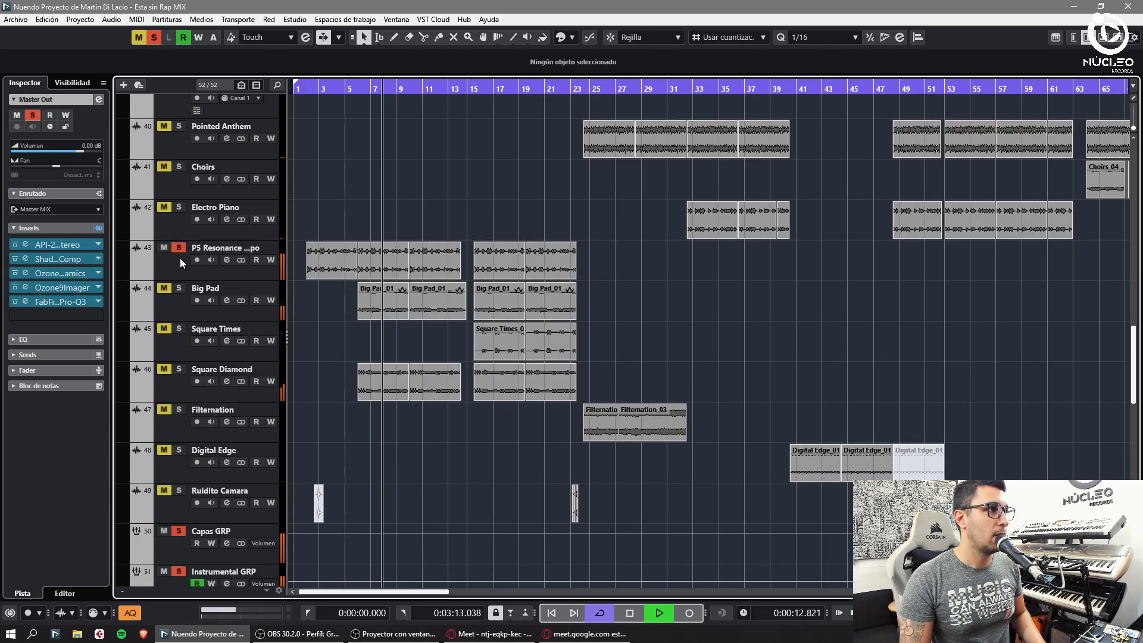
pyautogui.click(178, 288)
pyautogui.click(178, 369)
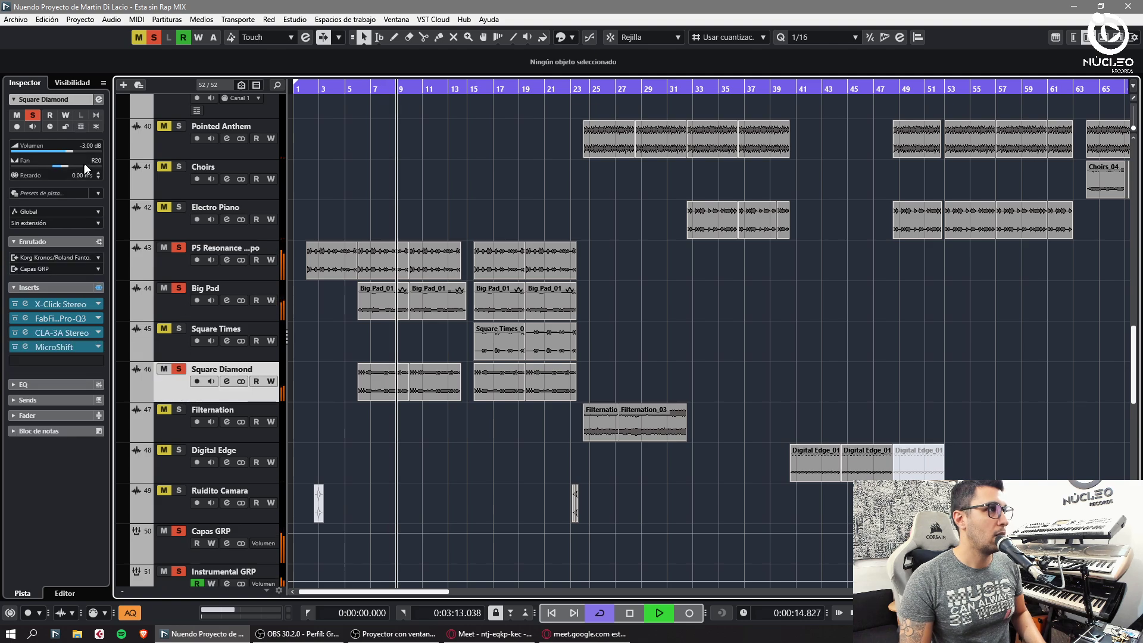
# Reset the Square Diamond track's volume to 0 dB and lower it to -0.5 dB.
pyautogui.keyDown('ctrl'); pyautogui.click(87, 145); pyautogui.keyUp('ctrl')
pyautogui.press('h')
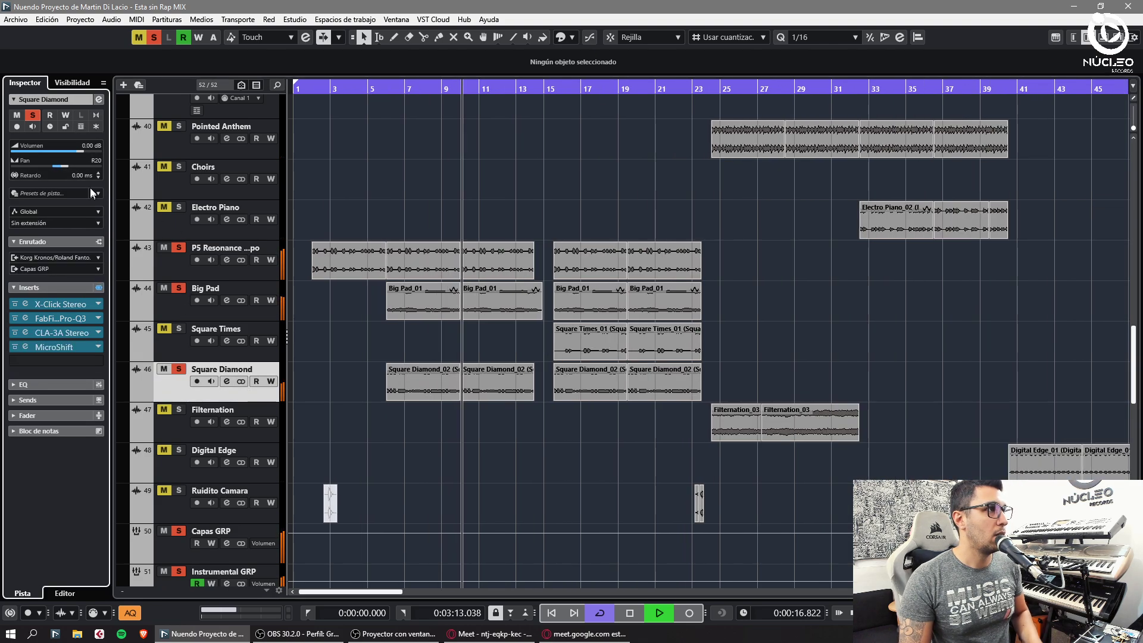
pyautogui.doubleClick(91, 145)
pyautogui.write('-')
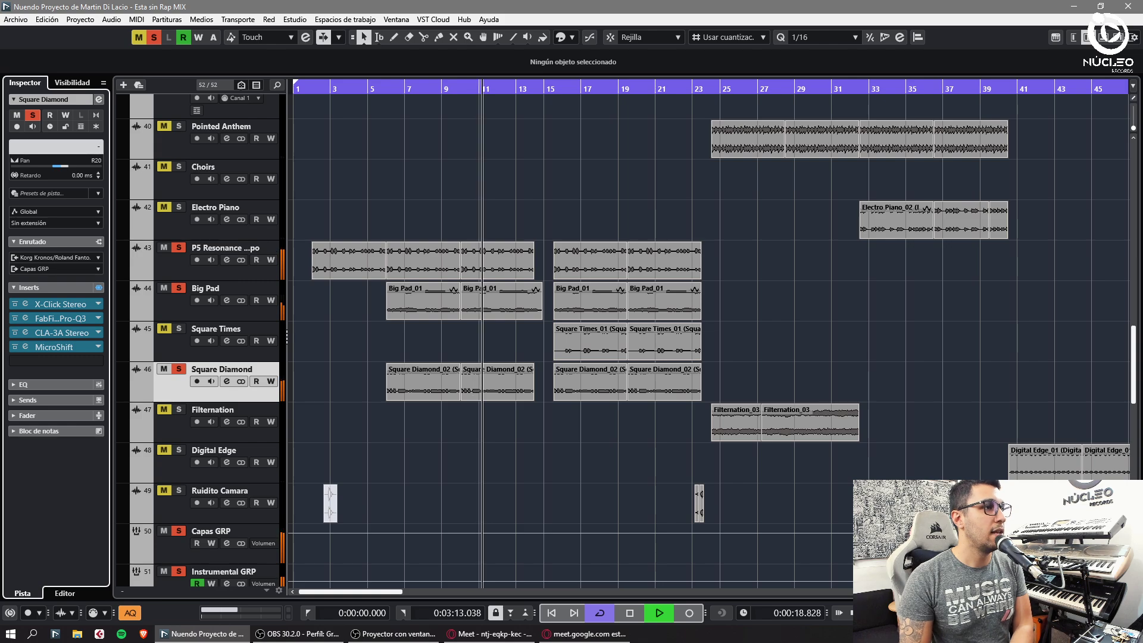
pyautogui.write('0.5')
pyautogui.press('Return')
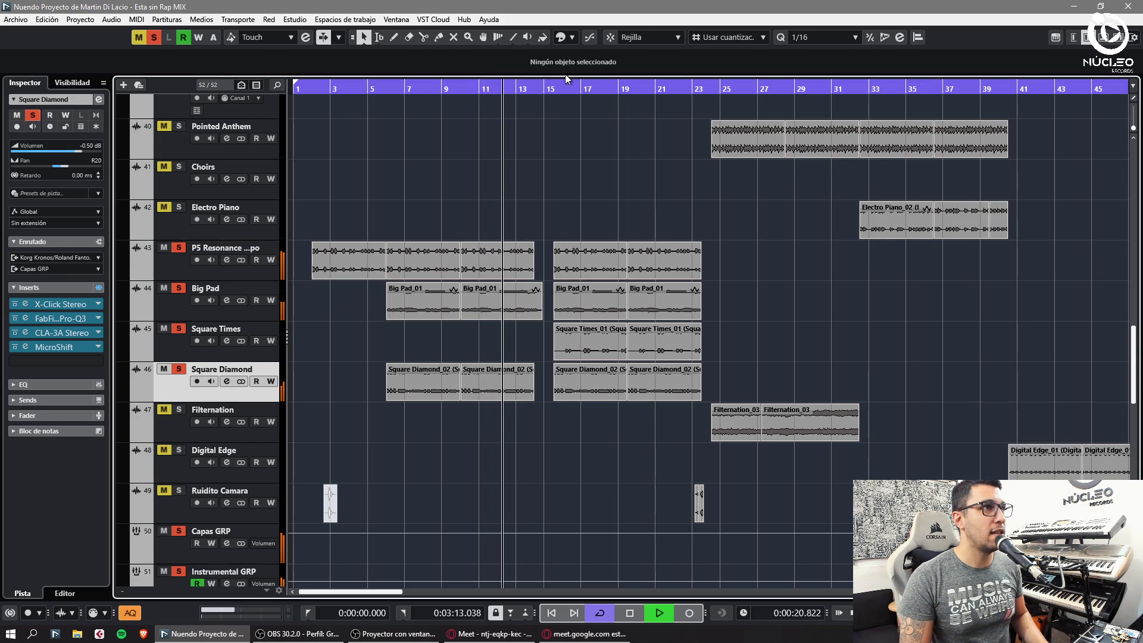
# Play from about bar 16 with Square Times also soloed and set the Square Diamond track's volume to 1 dB.
pyautogui.moveTo(566, 84); pyautogui.dragTo(326, 341)
pyautogui.click(164, 346)
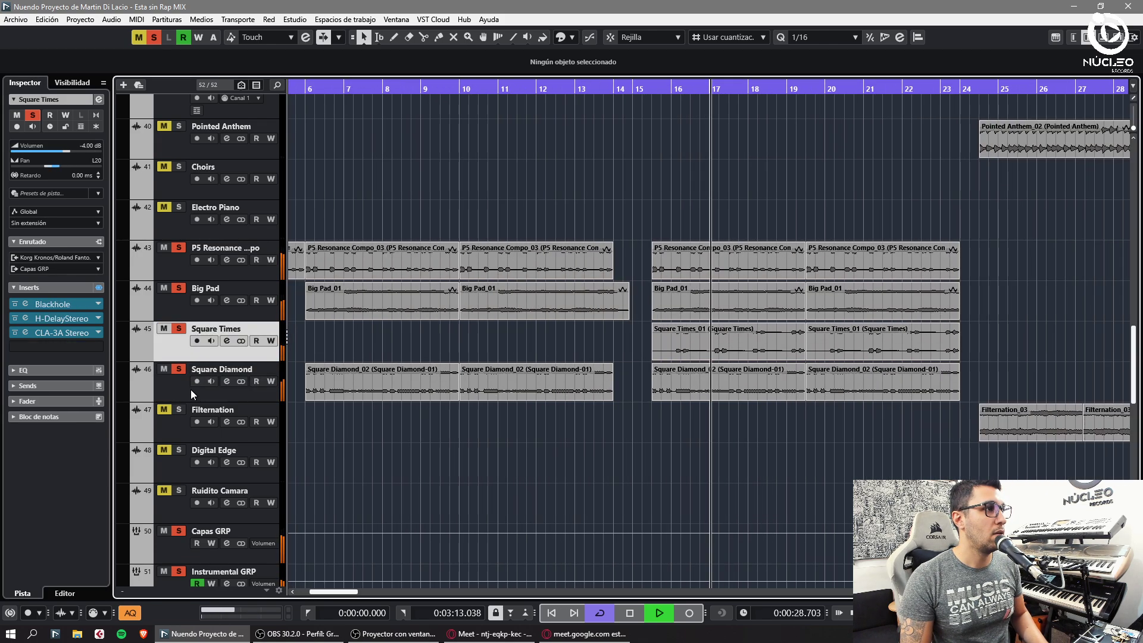
pyautogui.click(191, 391)
pyautogui.press('g')
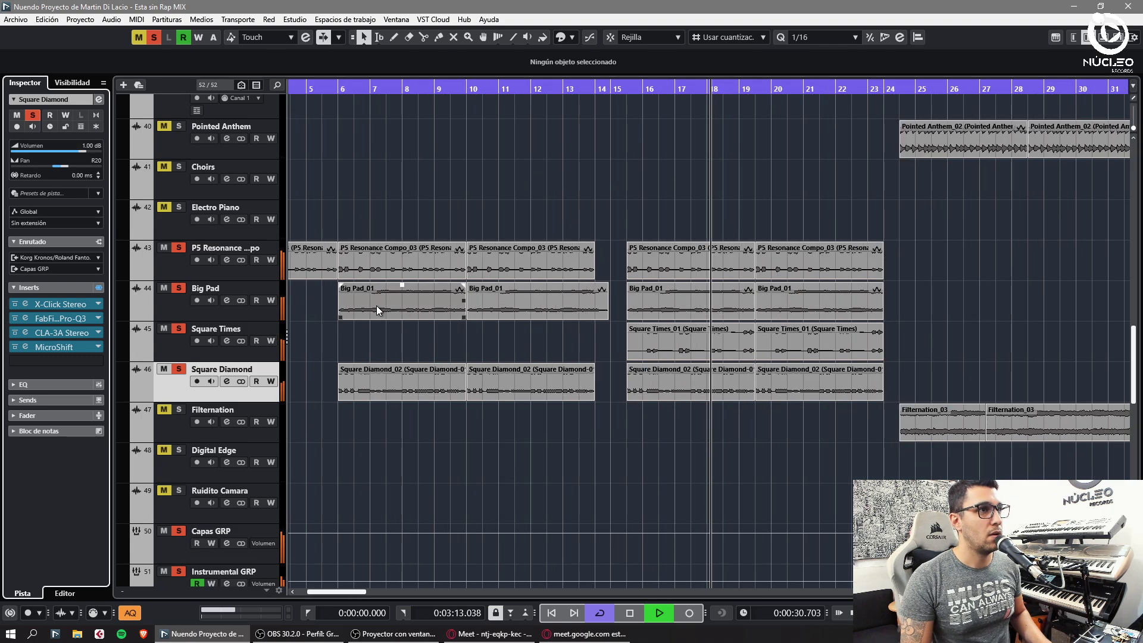
pyautogui.press('g')
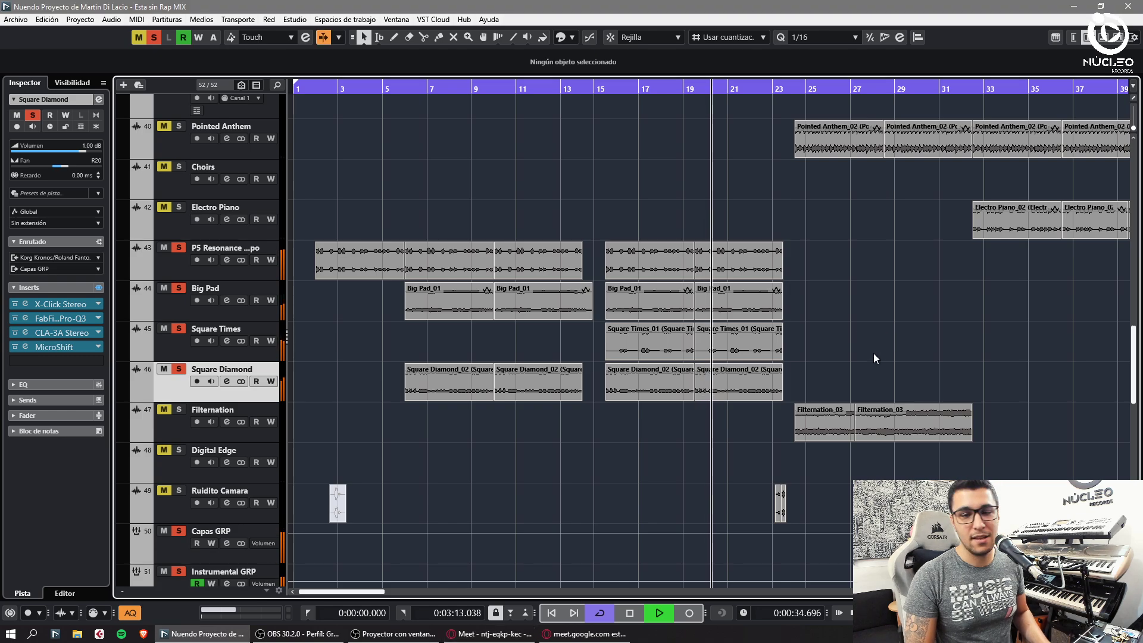
pyautogui.press('h')
pyautogui.press('space')
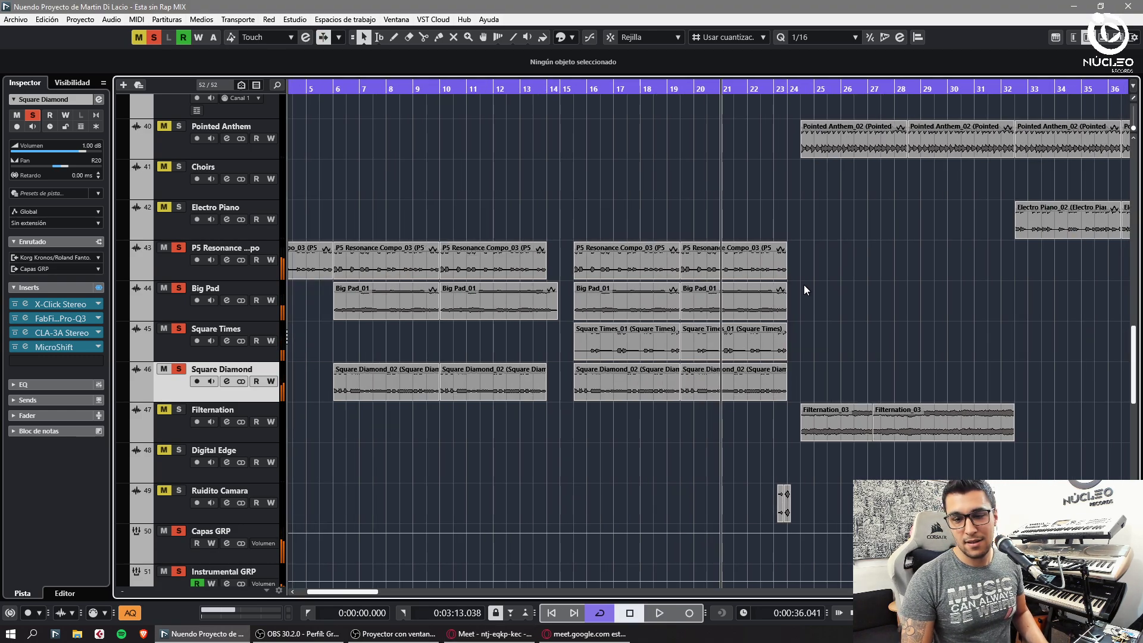
# Resume playback and listen from about bar 24 with the Filternation and Ruidito Camara tracks also soloed.
pyautogui.press('space')
pyautogui.press('g')
pyautogui.scroll(-2, 792, 284)
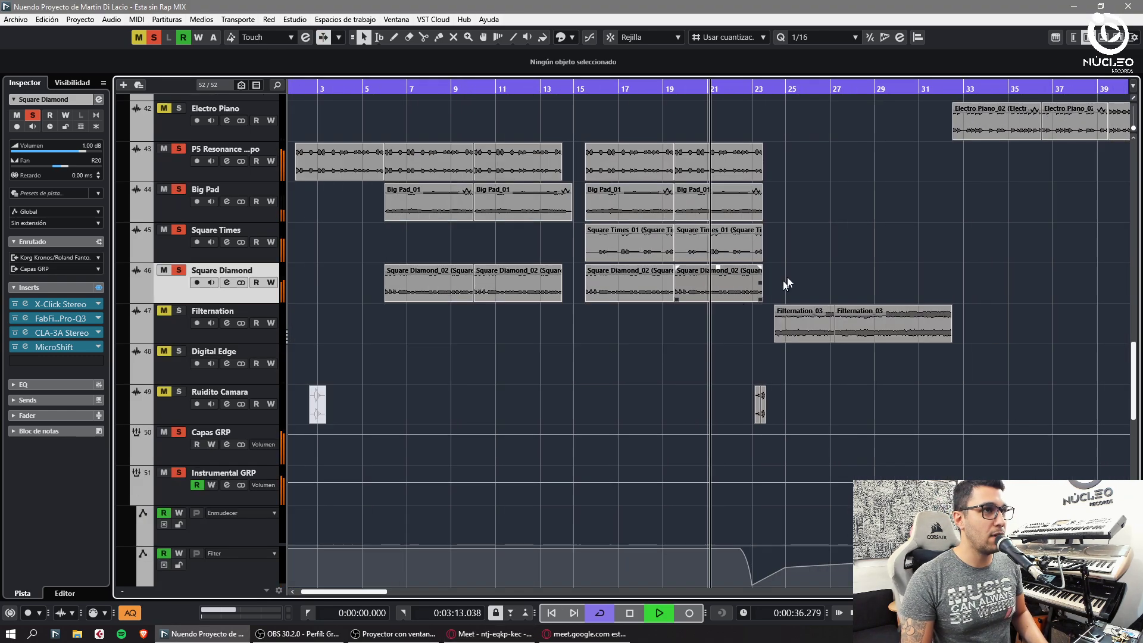
pyautogui.press('h')
pyautogui.press('h')
pyautogui.press('h')
pyautogui.click(169, 329)
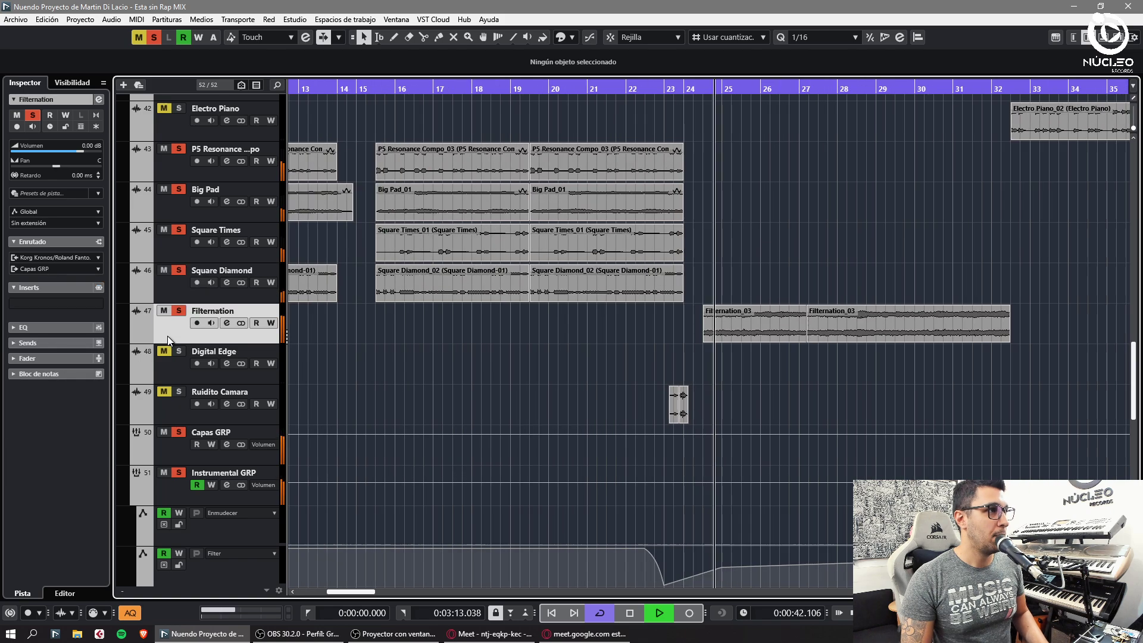
pyautogui.press('g')
pyautogui.click(167, 378)
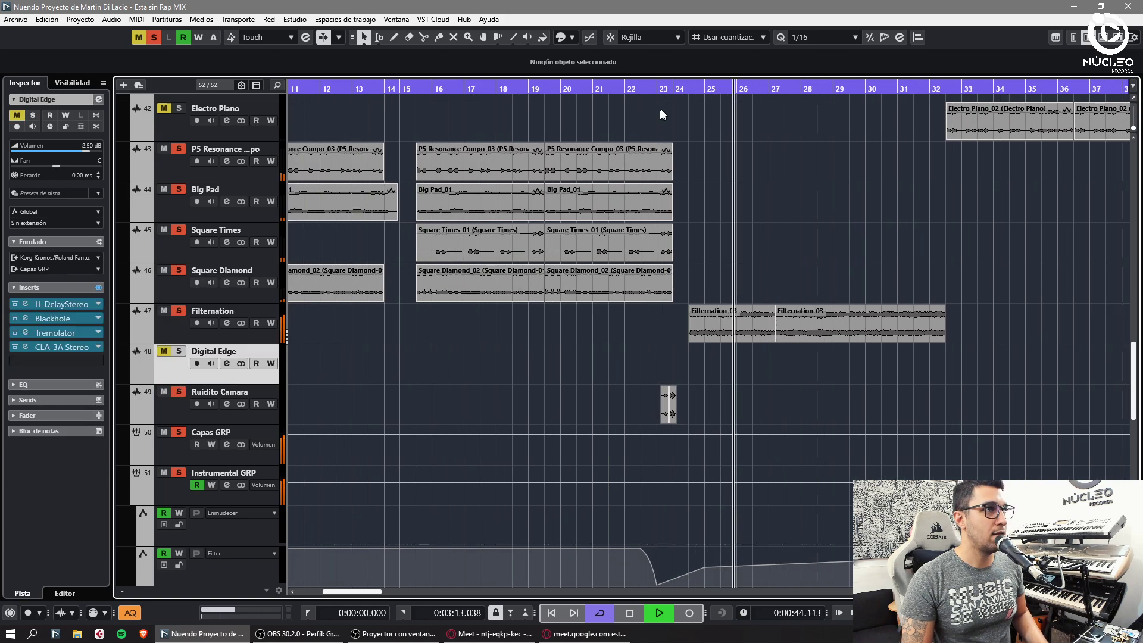
pyautogui.press('g')
pyautogui.press('g')
# Add the Tekno Life Split track to the solos and listen to it from about bar 32.
pyautogui.scroll(5, 754, 125)
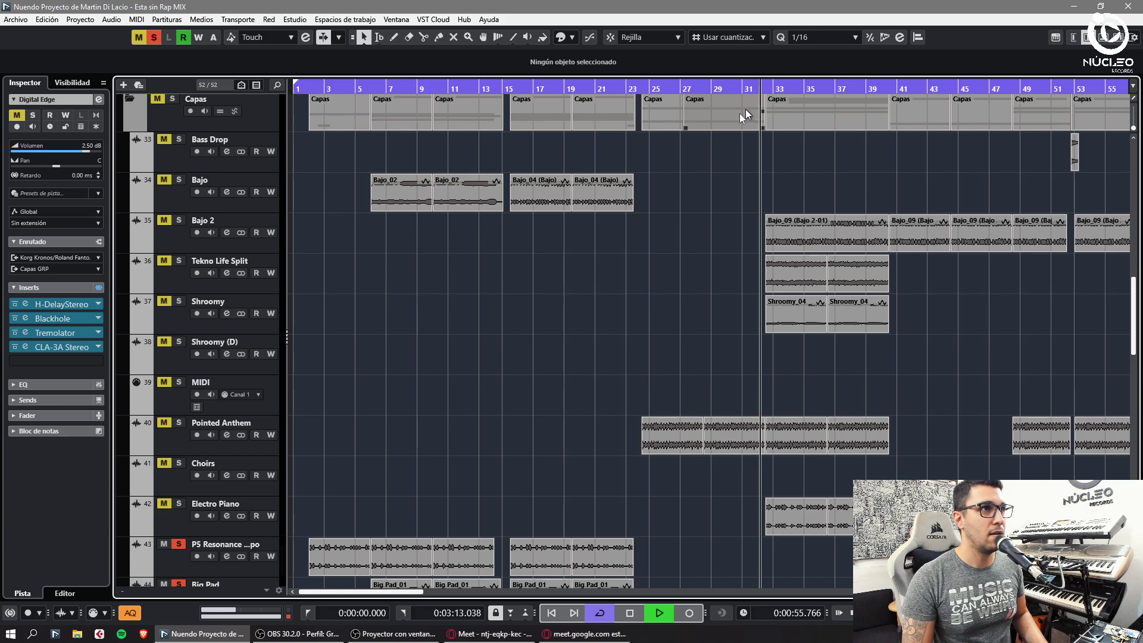
pyautogui.press('h')
pyautogui.click(163, 278)
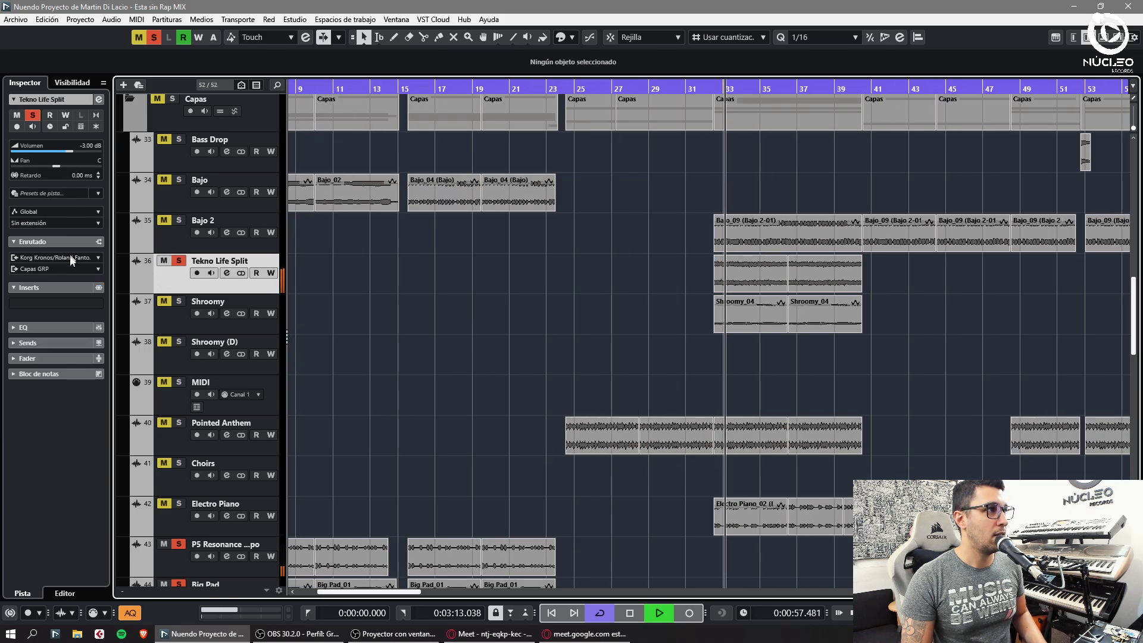
pyautogui.click(56, 305)
pyautogui.click(612, 291)
pyautogui.press('h')
pyautogui.press('h')
pyautogui.press('h')
pyautogui.press('h')
pyautogui.press('h')
pyautogui.press('h')
pyautogui.press('h')
pyautogui.press('h')
pyautogui.press('h')
pyautogui.press('h')
pyautogui.press('h')
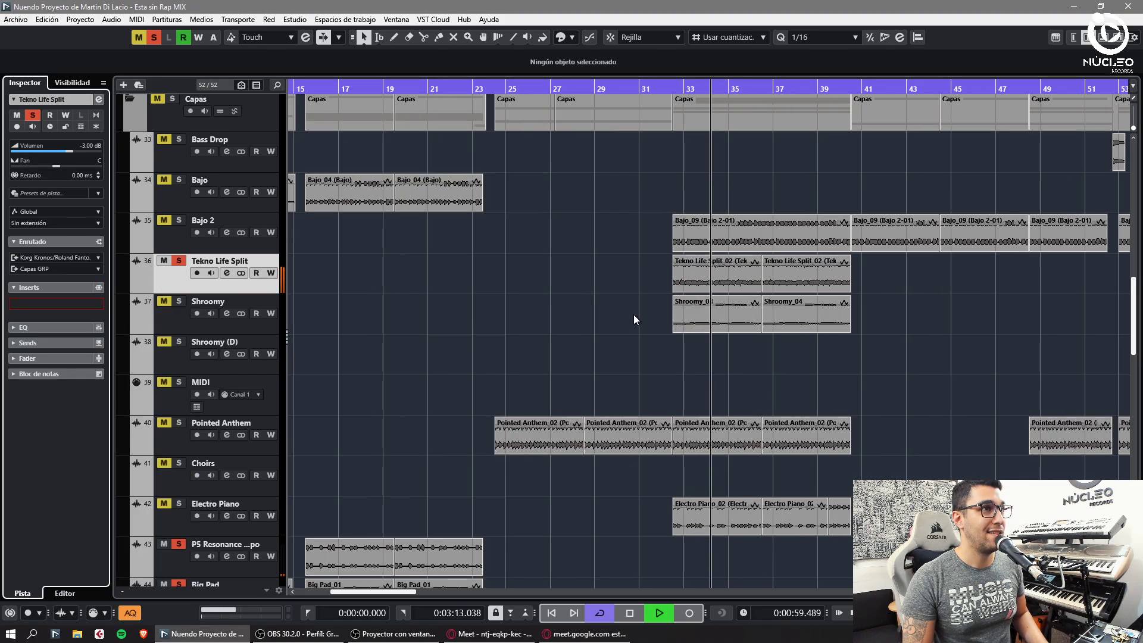
# Add the Bajo 2 and Shroomy tracks to the solos and listen to them around bars 35 to 36.
pyautogui.click(166, 225)
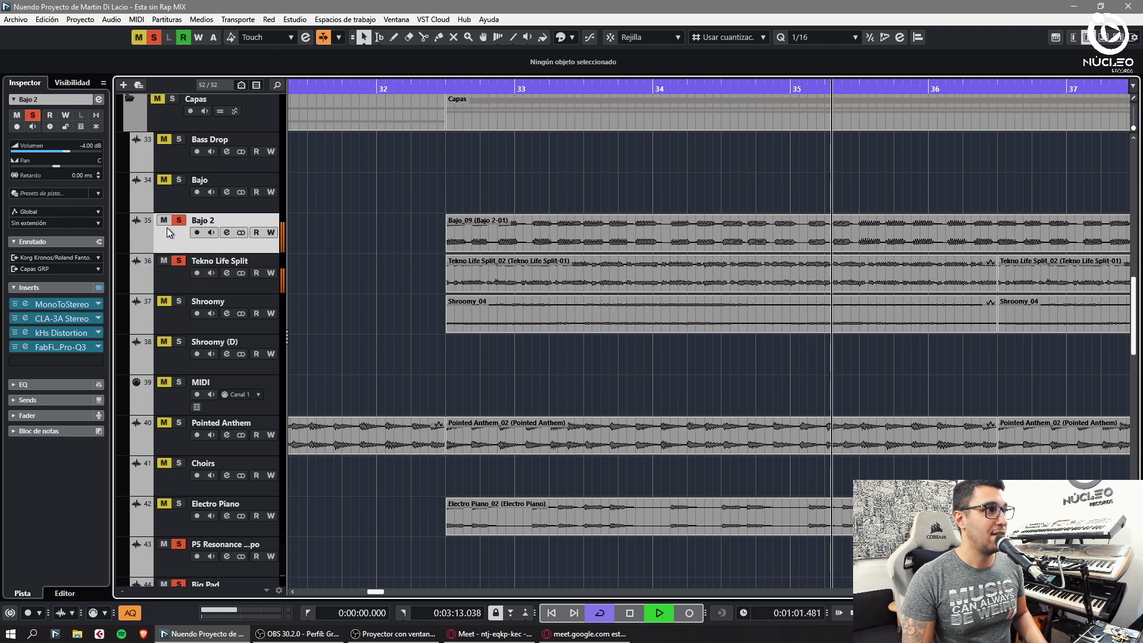
pyautogui.click(167, 301)
pyautogui.press('g')
pyautogui.press('g')
pyautogui.press('g')
pyautogui.press('g')
pyautogui.press('g')
pyautogui.press('g')
pyautogui.press('g')
pyautogui.press('g')
pyautogui.press('g')
pyautogui.click(188, 321)
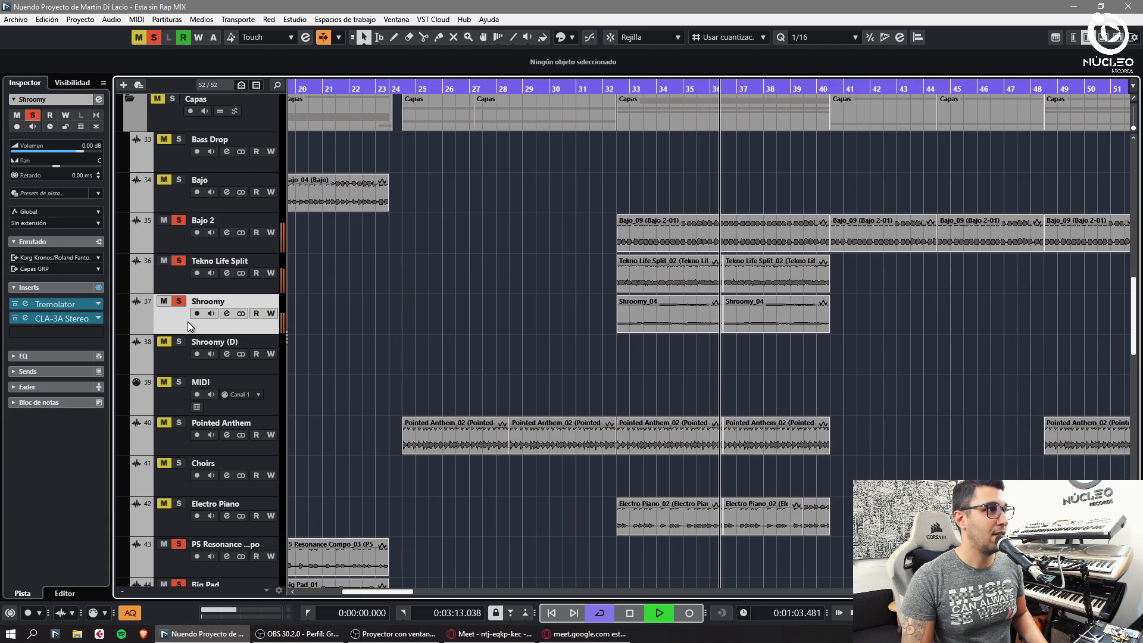
# Check the Tremolator insert settings on the Shroomy and Shroomy (D) tracks.
pyautogui.click(49, 306)
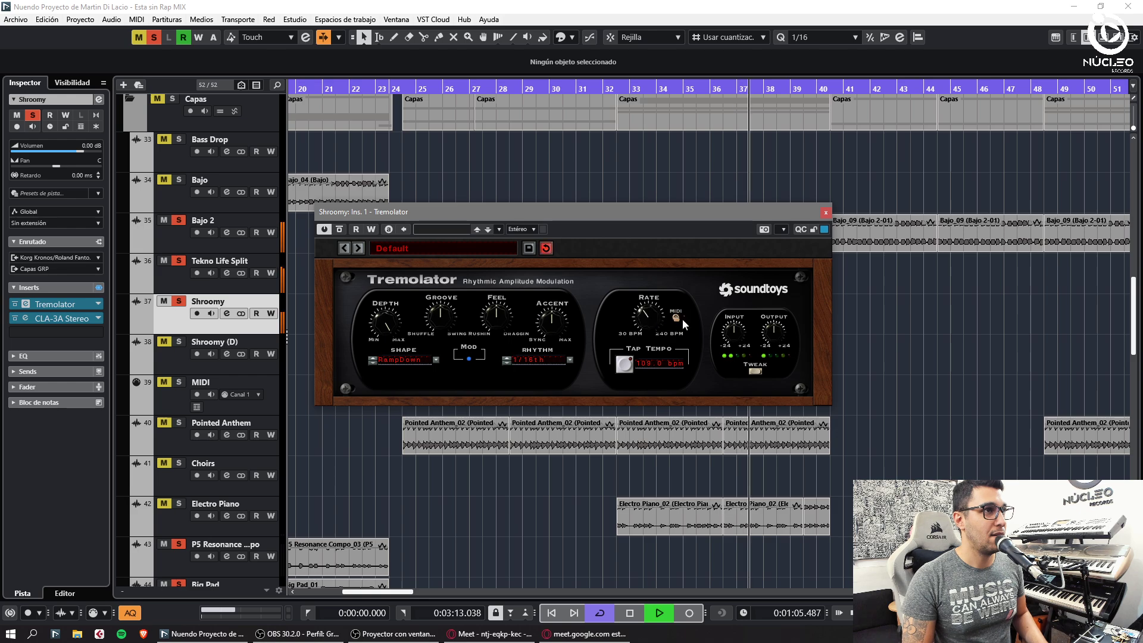
pyautogui.click(826, 213)
pyautogui.click(262, 345)
pyautogui.click(49, 304)
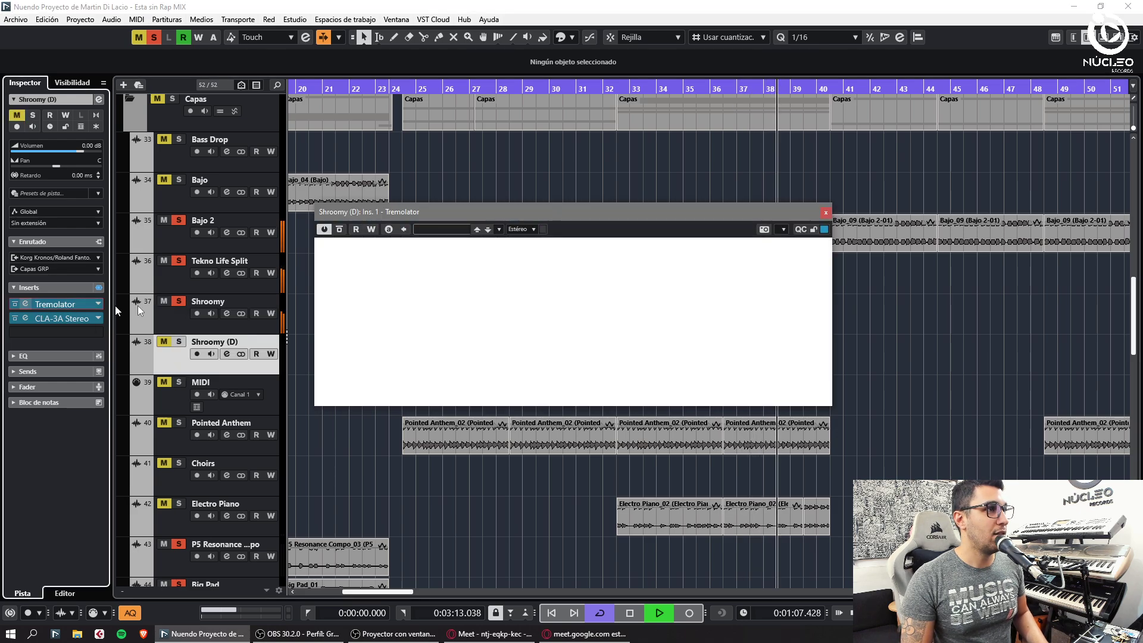
pyautogui.click(826, 213)
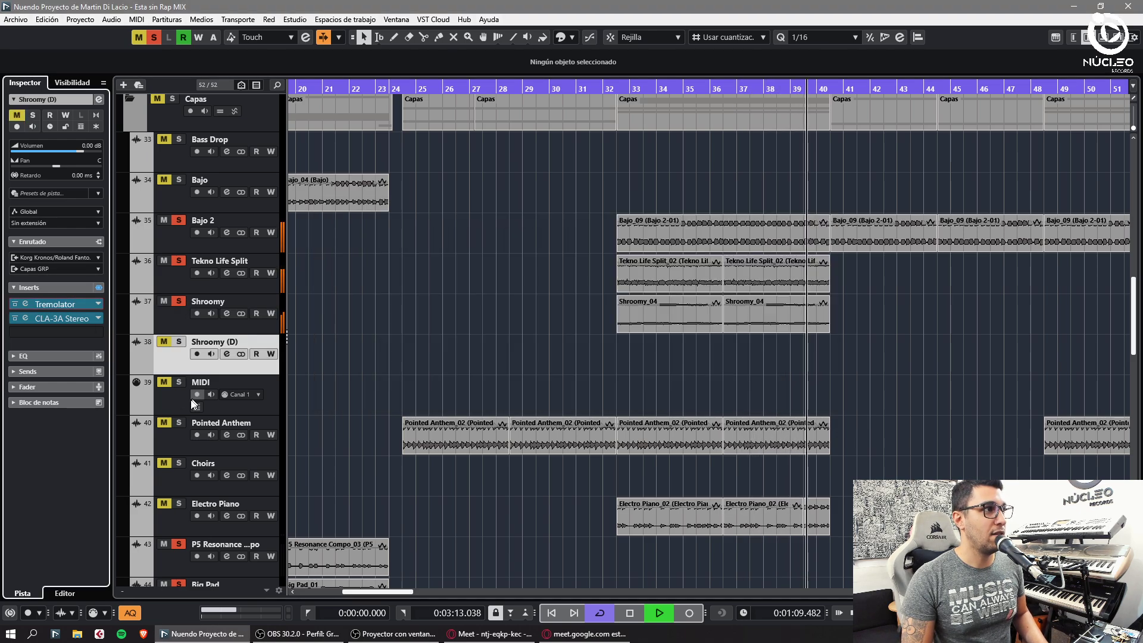
# Add Pointed Anthem, Choirs, Electro Piano and Digital Edge to the solos and check the inserts on Bajo.
pyautogui.click(179, 422)
pyautogui.click(179, 503)
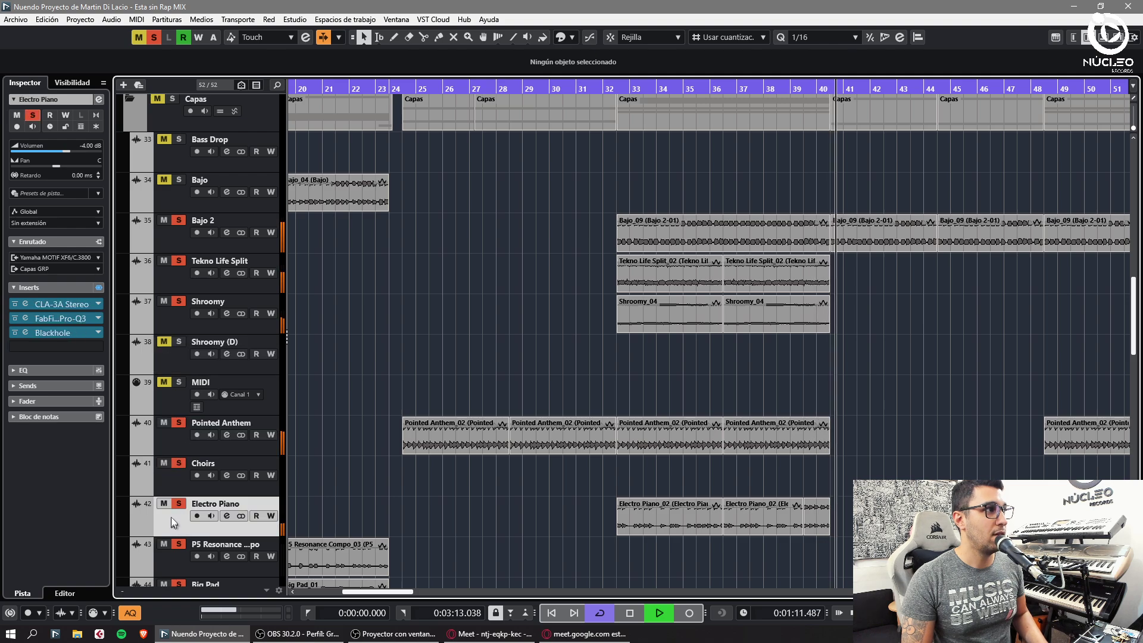
pyautogui.click(173, 198)
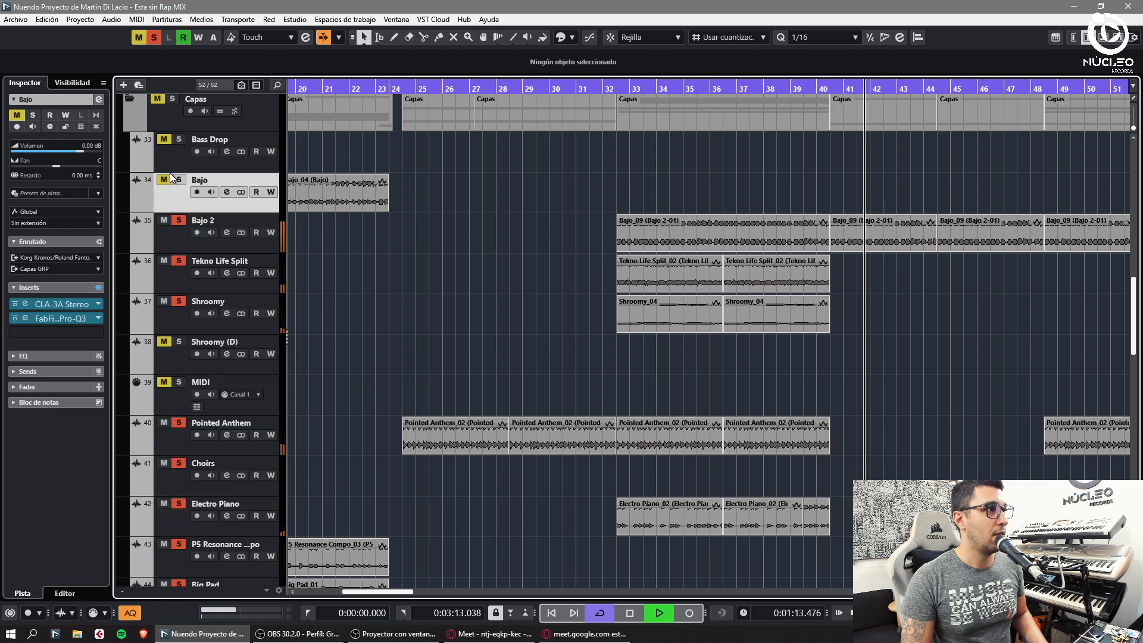
pyautogui.click(171, 167)
pyautogui.scroll(-6, 164, 333)
pyautogui.click(170, 264)
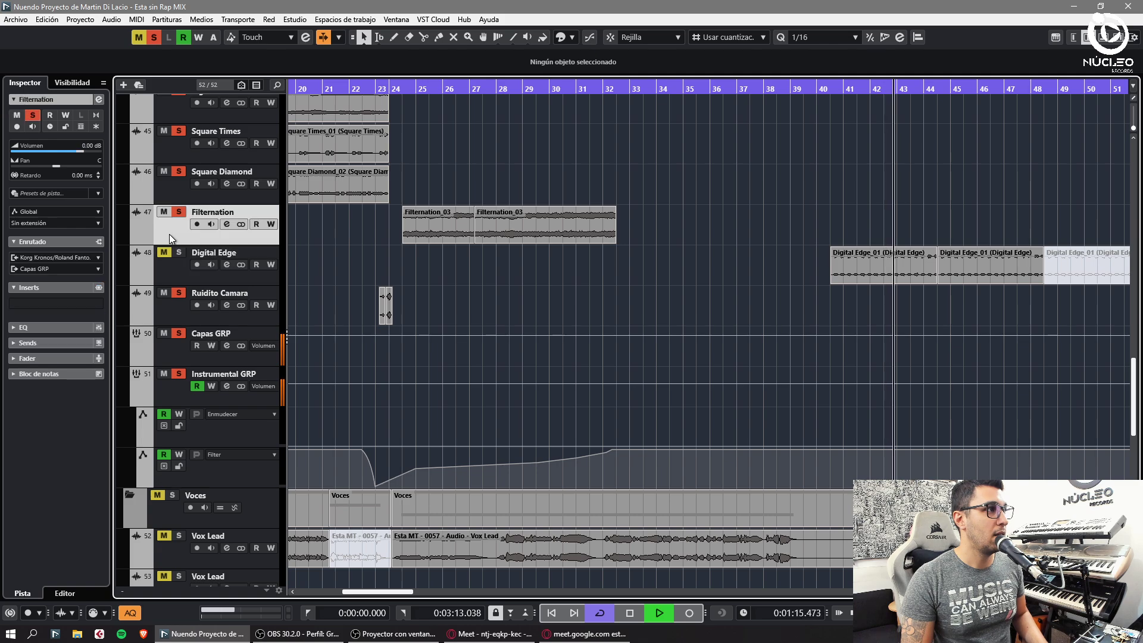
# Check the Tremolator insert settings on the Digital Edge track and clear all track solos.
pyautogui.click(25, 332)
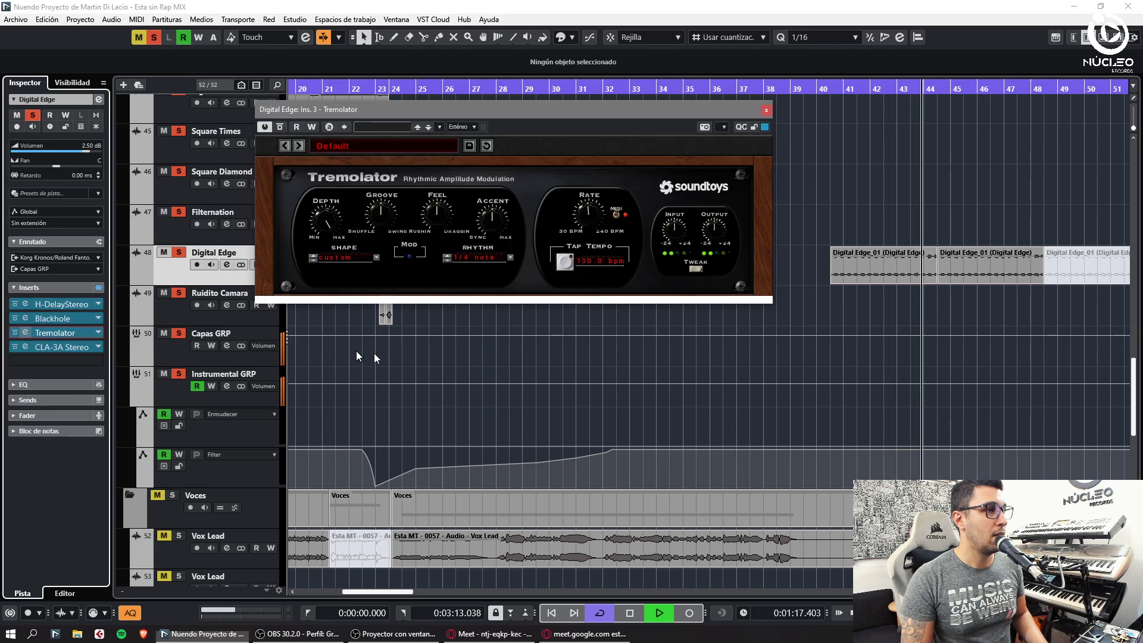
pyautogui.click(766, 110)
pyautogui.scroll(3, 359, 225)
pyautogui.click(156, 38)
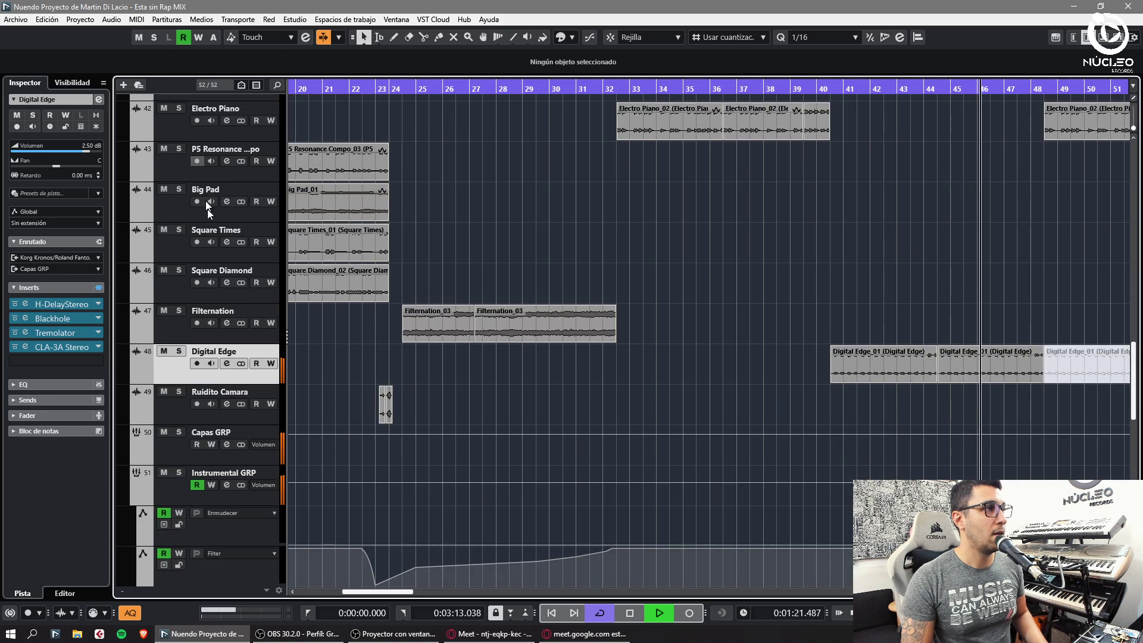
# In the Voces GRP Pro-Q 3, set the dynamic range of the 168.74 Hz band to about -2.5 dB.
pyautogui.scroll(-5, 228, 325)
pyautogui.keyDown('ctrl'); pyautogui.scroll(-2, 417, 506); pyautogui.keyUp('ctrl')
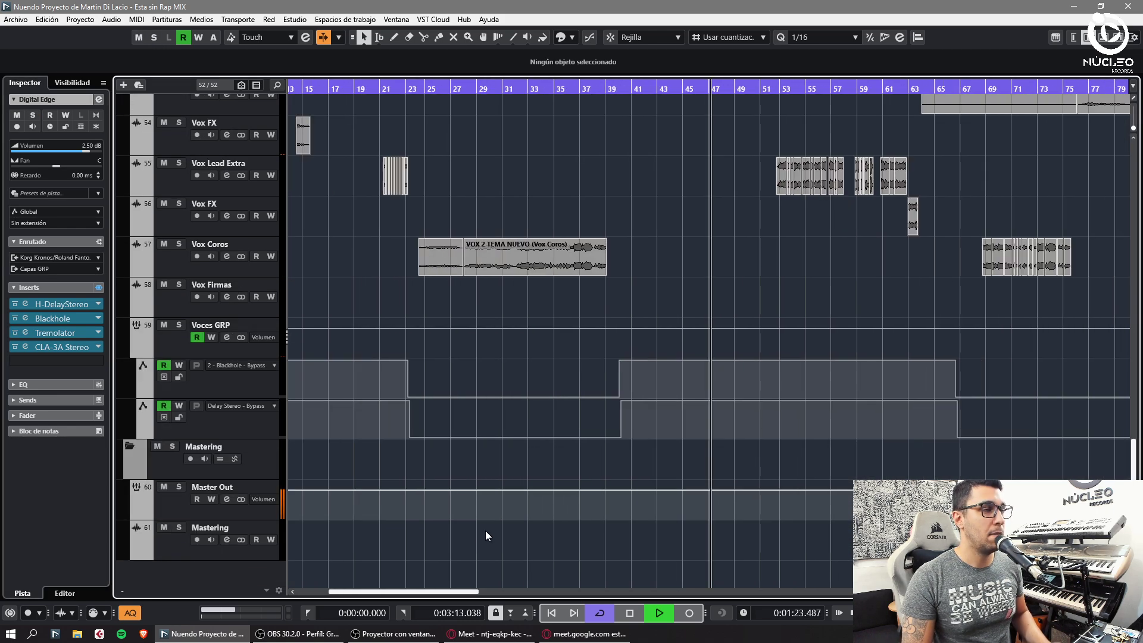
pyautogui.scroll(5, 536, 494)
pyautogui.scroll(-4, 538, 494)
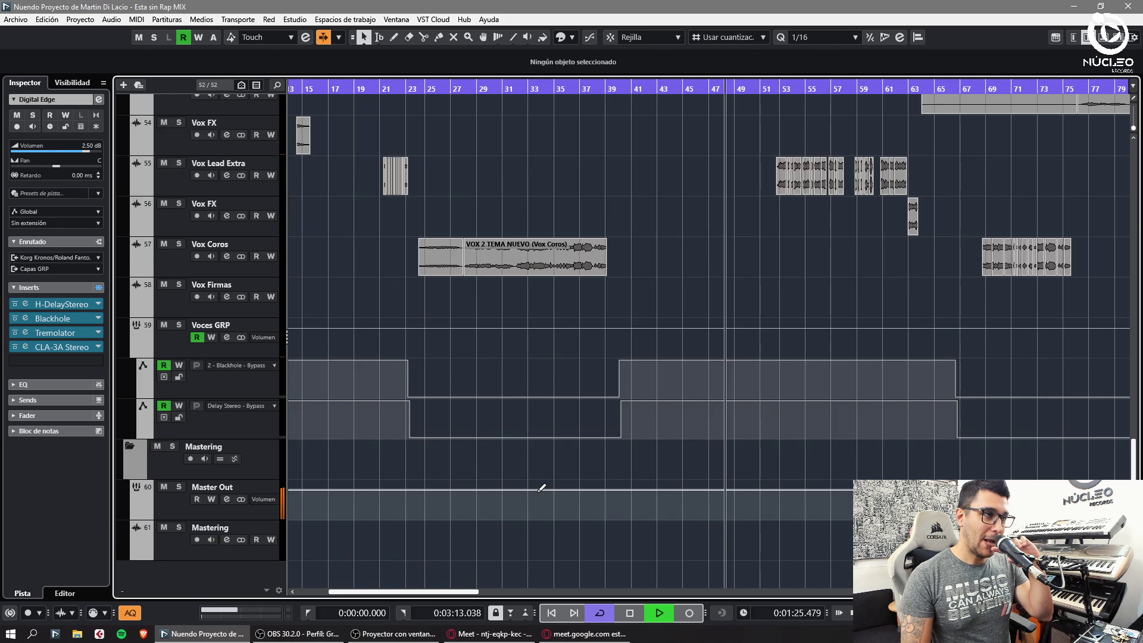
pyautogui.click(171, 351)
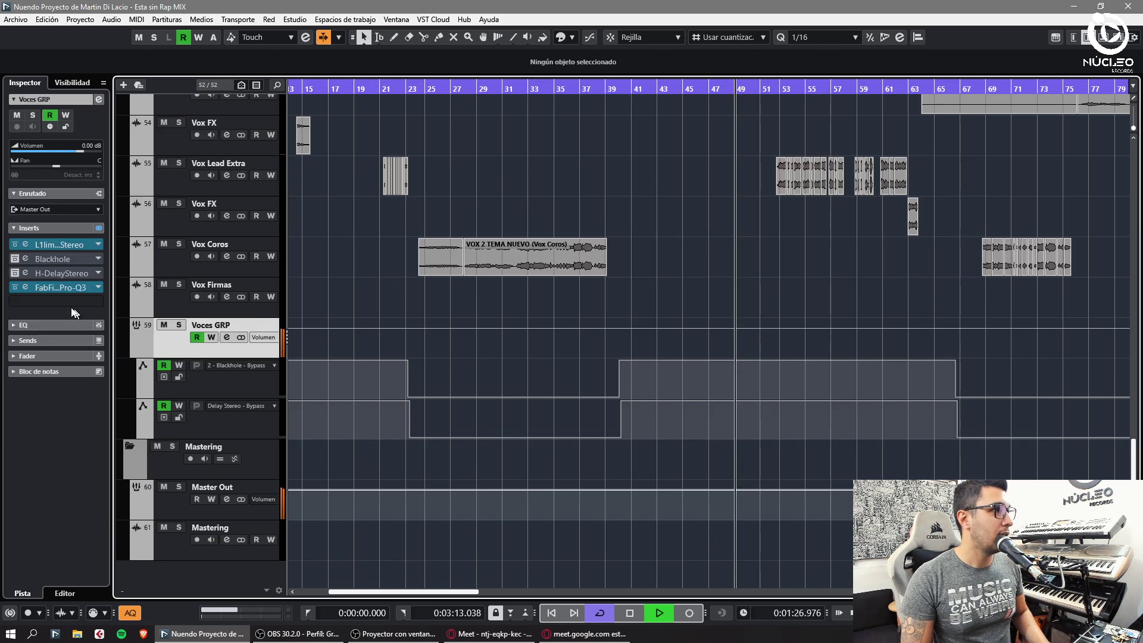
pyautogui.click(25, 288)
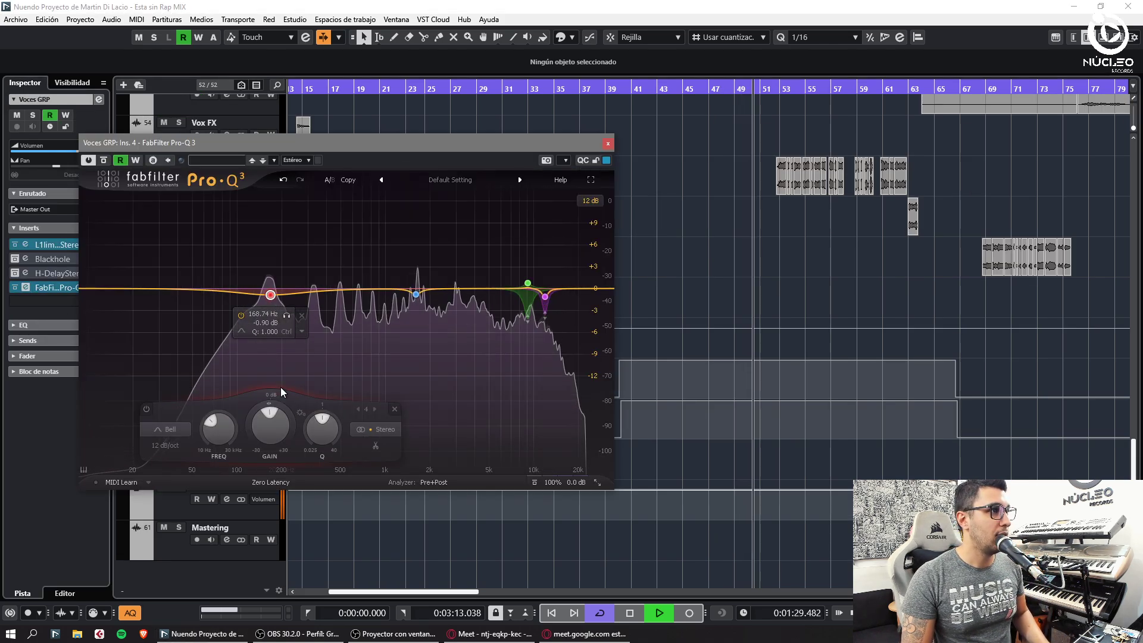
pyautogui.moveTo(259, 409); pyautogui.dragTo(253, 428)
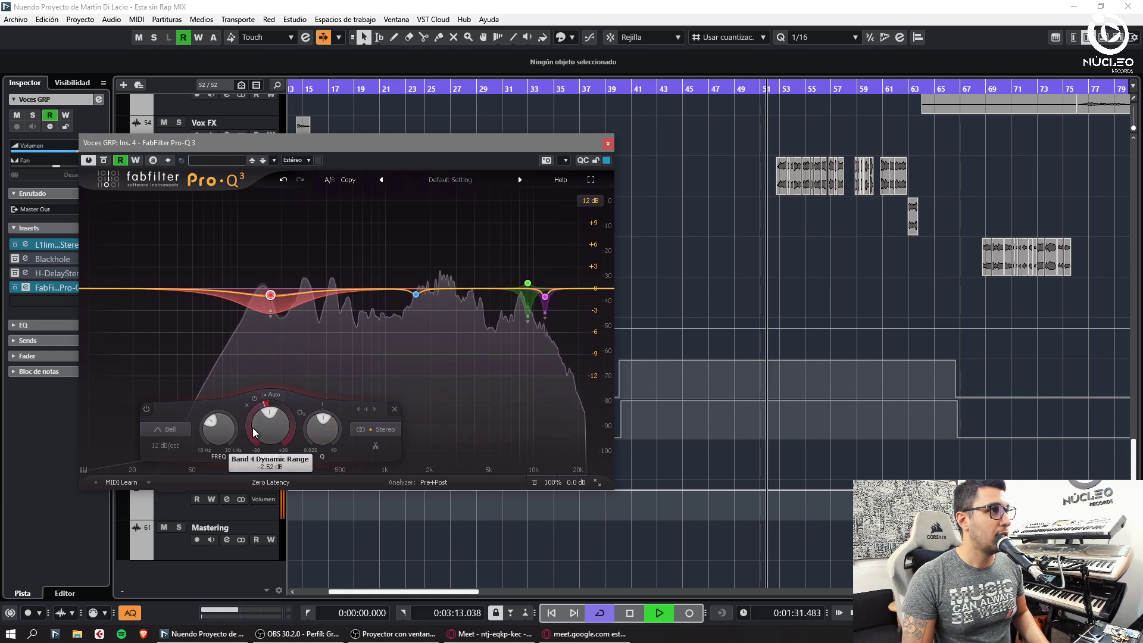
# Add a bell band at about 670 Hz to the Voces GRP equalizer and narrow its Q.
pyautogui.click(365, 288)
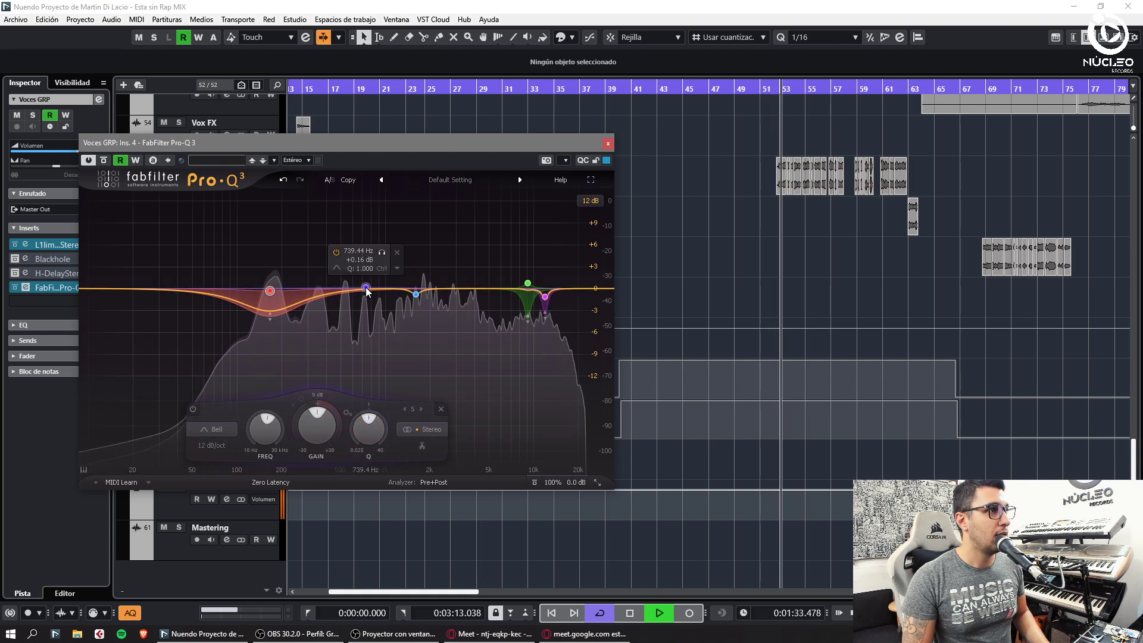
pyautogui.moveTo(366, 288); pyautogui.dragTo(359, 290)
pyautogui.scroll(3, 359, 289)
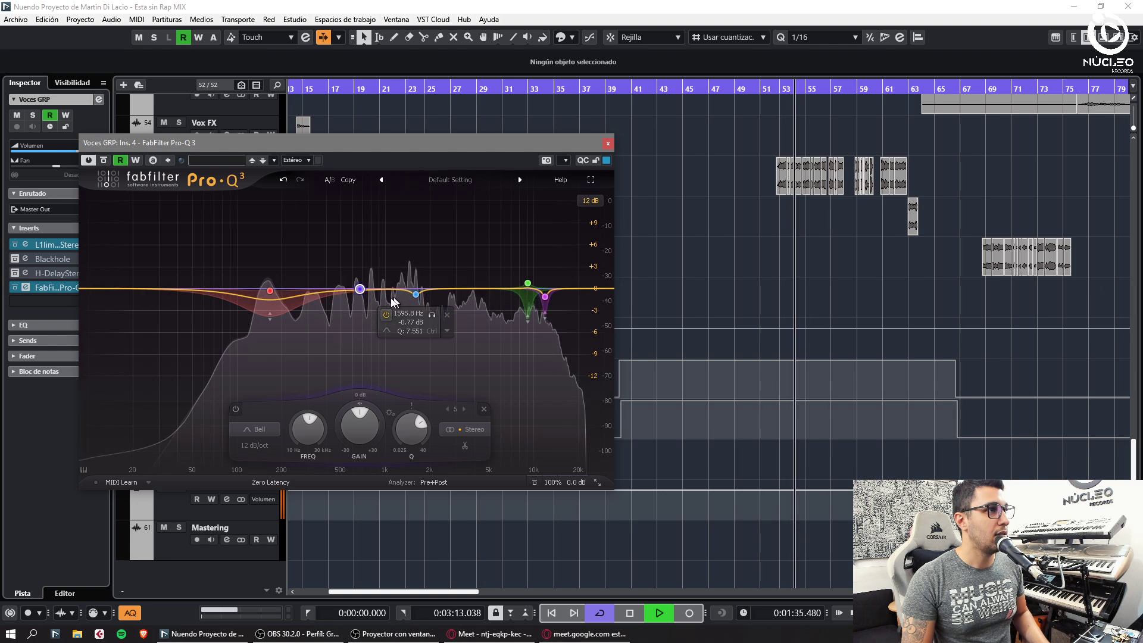
# Add a high shelf boost of about 3.5 dB near 7 kHz and a narrow bell band near 4 kHz with a negative dynamic range.
pyautogui.click(543, 263)
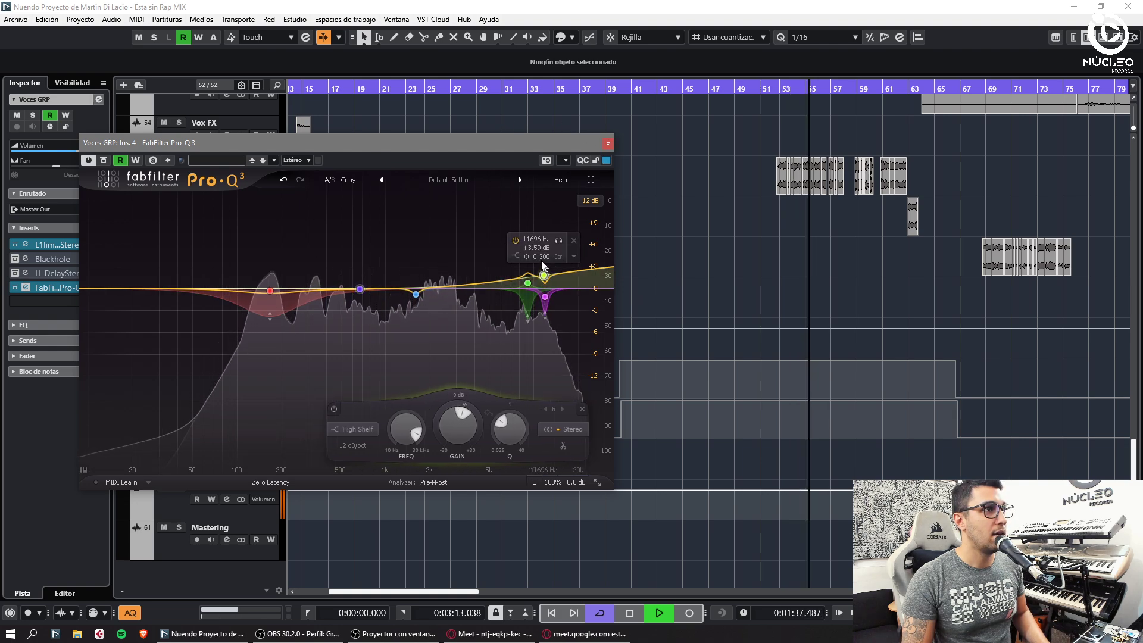
pyautogui.moveTo(543, 262); pyautogui.dragTo(509, 263)
pyautogui.click(477, 290)
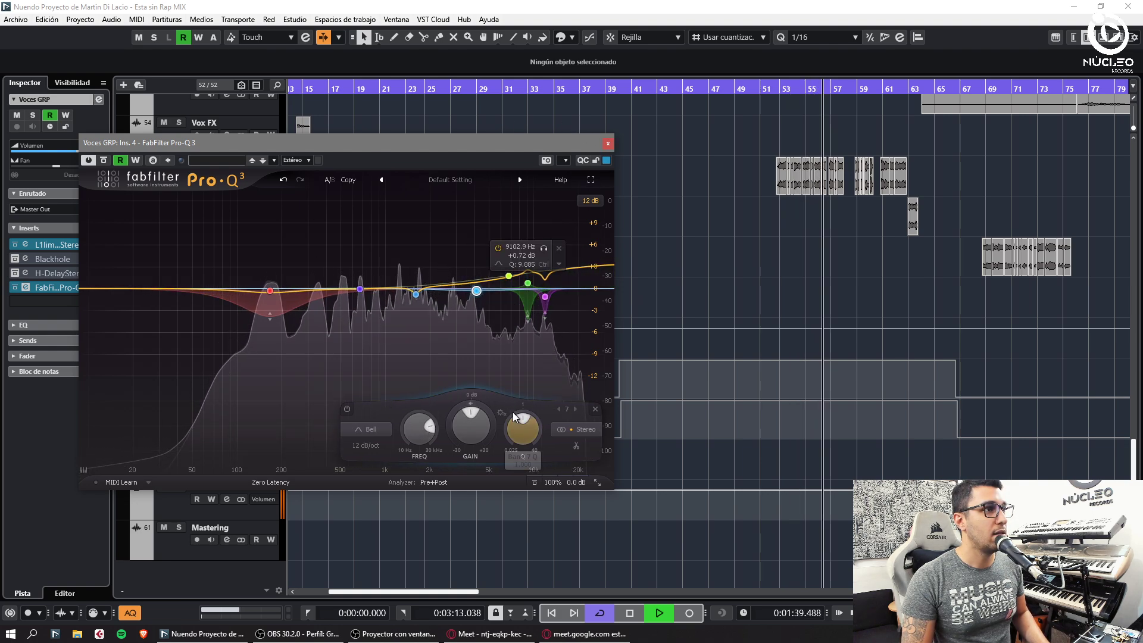
pyautogui.scroll(3, 513, 412)
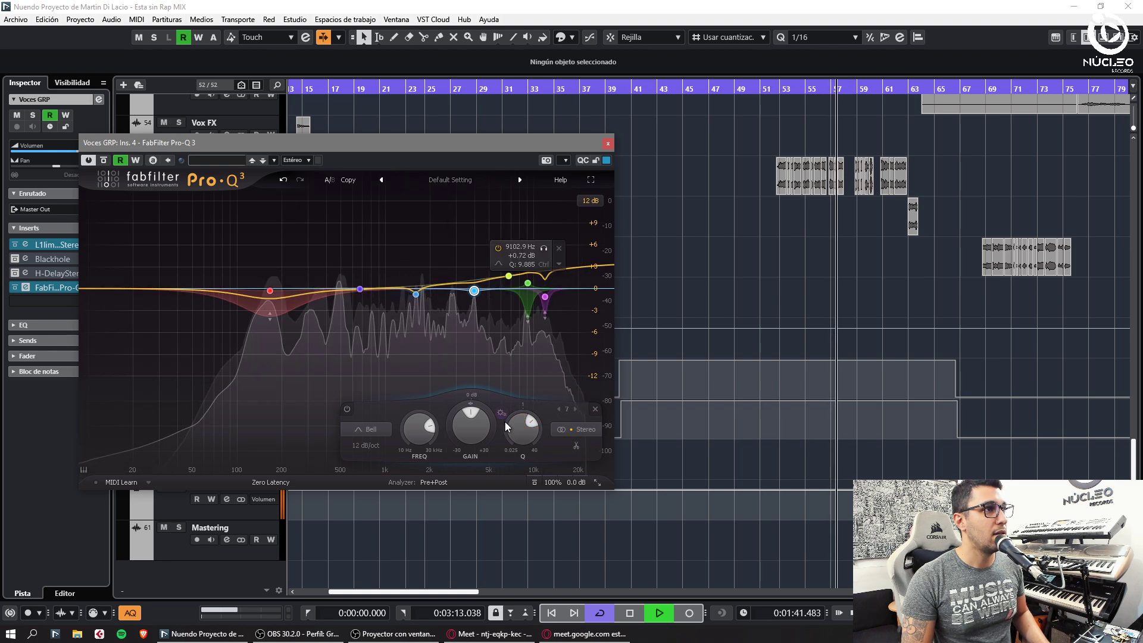
pyautogui.moveTo(515, 426); pyautogui.dragTo(513, 400)
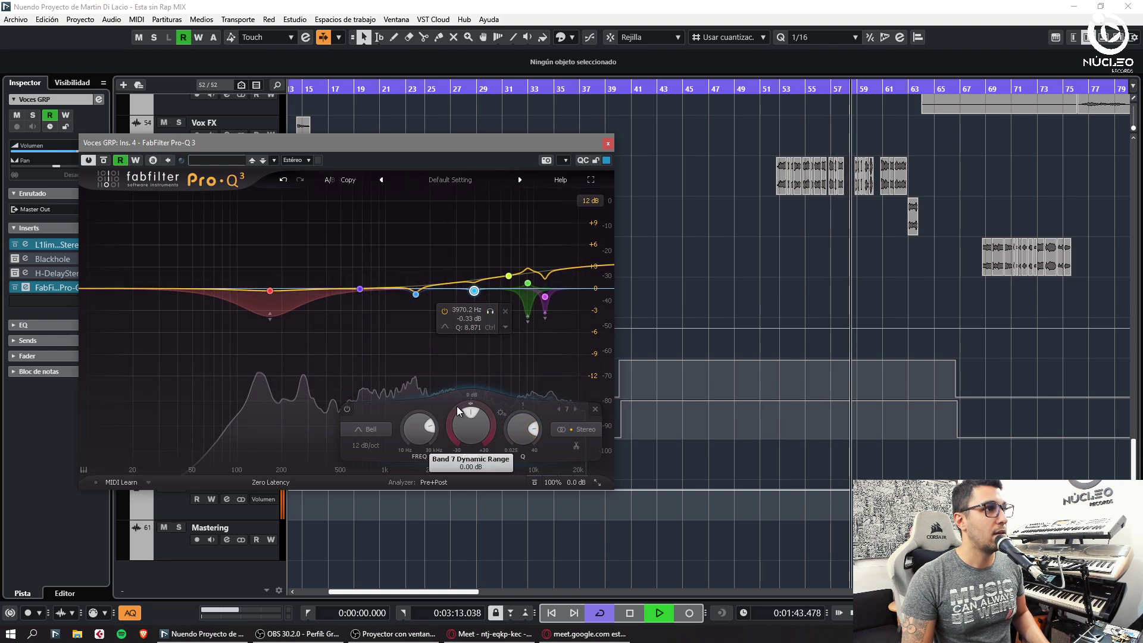
# Move the blue bell to about 1850 Hz with a -1.64 dB dynamic range, and shift the 670 Hz band to about 450 Hz.
pyautogui.moveTo(416, 294); pyautogui.dragTo(427, 303)
pyautogui.moveTo(415, 414); pyautogui.dragTo(407, 447)
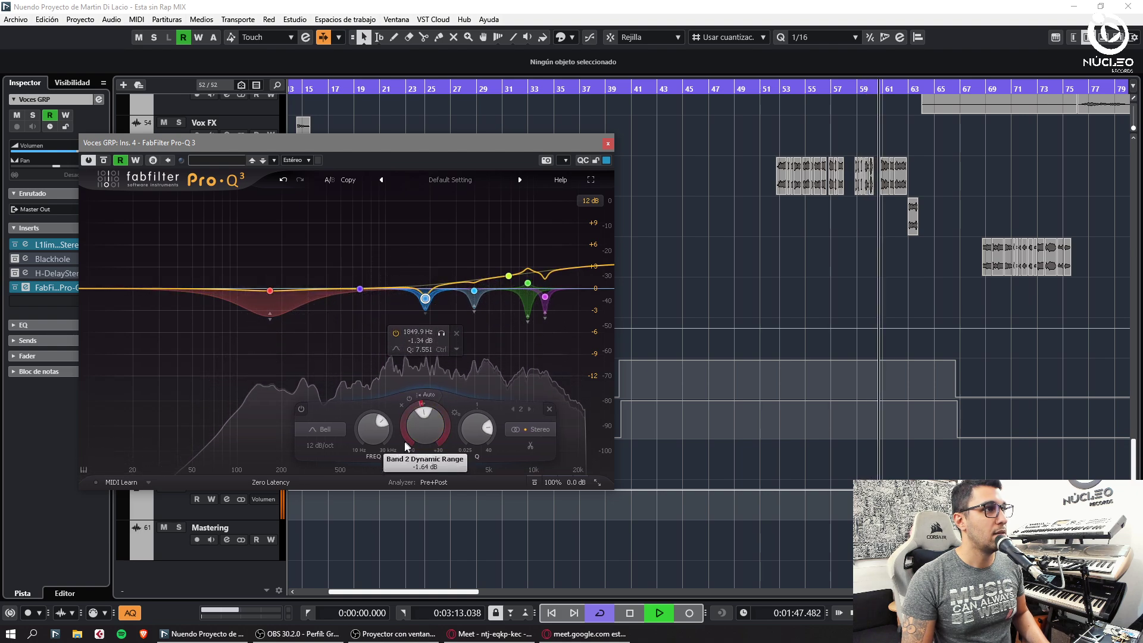
pyautogui.moveTo(360, 289); pyautogui.dragTo(334, 290)
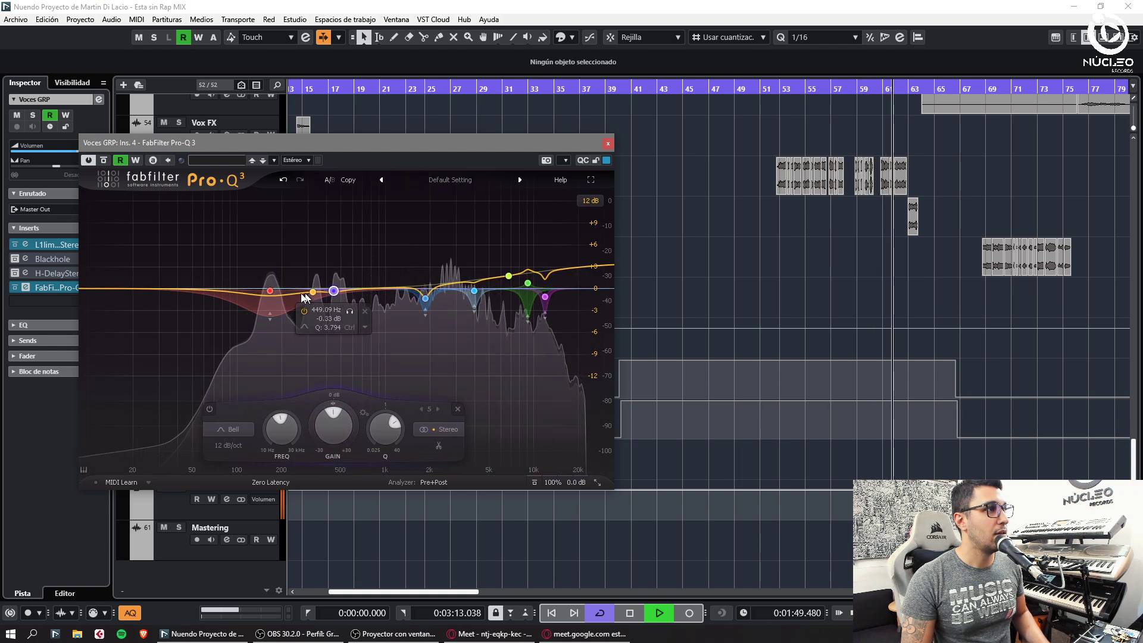
# Add a low cut at about 83.6 Hz with a 30 dB/oct slope and close the equalizer.
pyautogui.moveTo(254, 292); pyautogui.dragTo(242, 297)
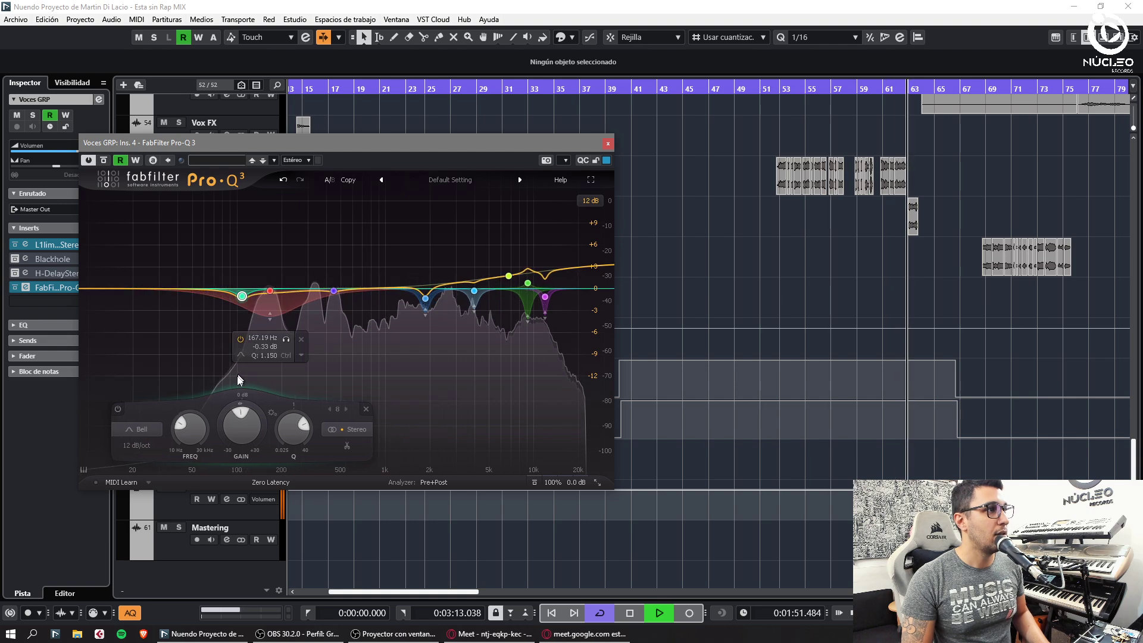
pyautogui.click(366, 410)
pyautogui.click(225, 290)
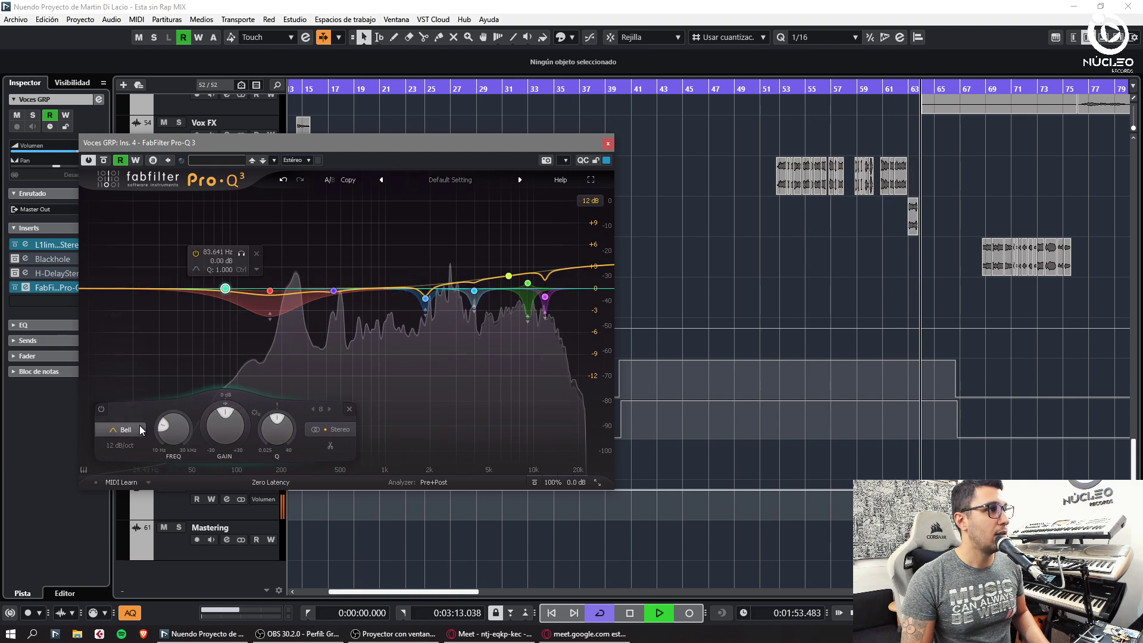
pyautogui.click(141, 430)
pyautogui.click(134, 342)
pyautogui.click(119, 447)
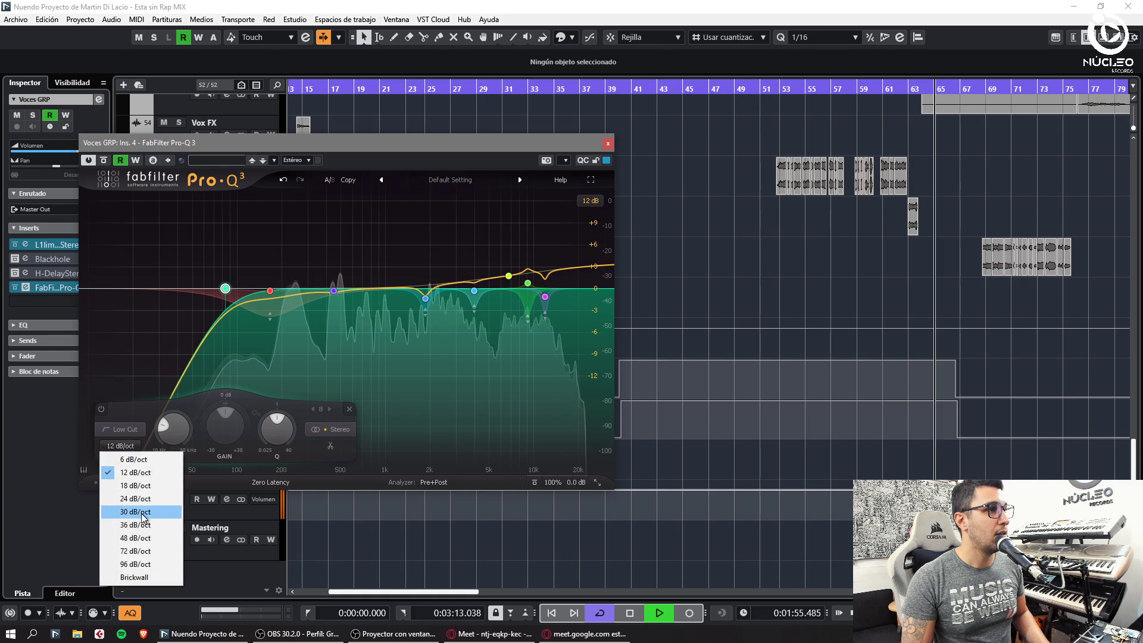
pyautogui.click(142, 514)
pyautogui.click(608, 143)
# Pull the ends of the Delay and Blackhole bypass automation on Voces GRP back to just before bar 64.
pyautogui.click(911, 89)
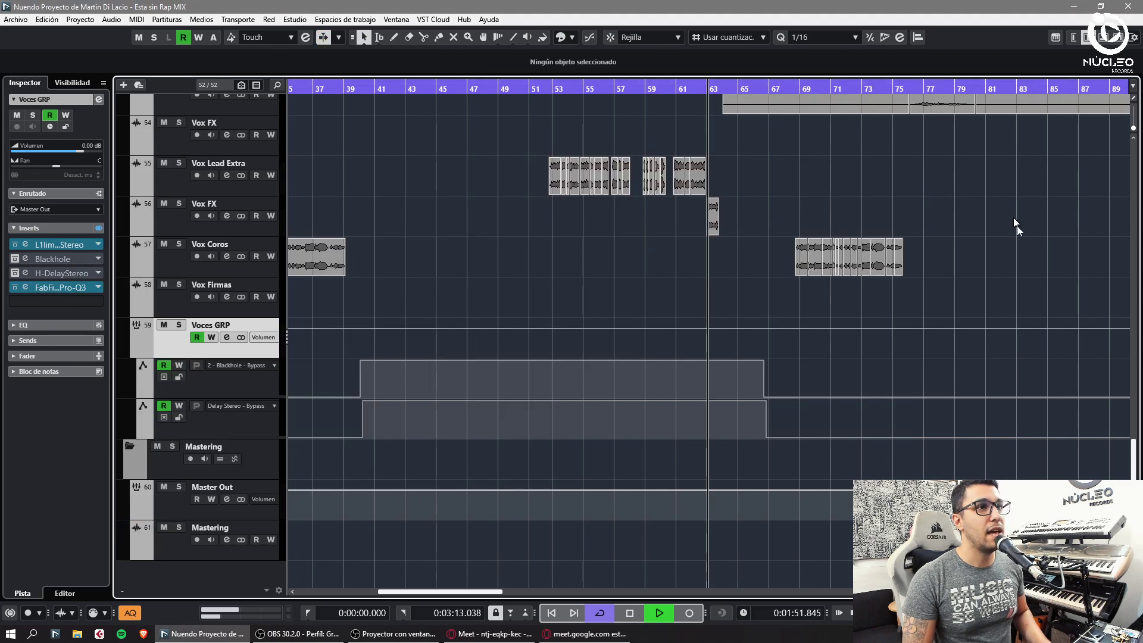
pyautogui.press('h')
pyautogui.press('h')
pyautogui.moveTo(785, 349); pyautogui.dragTo(841, 438)
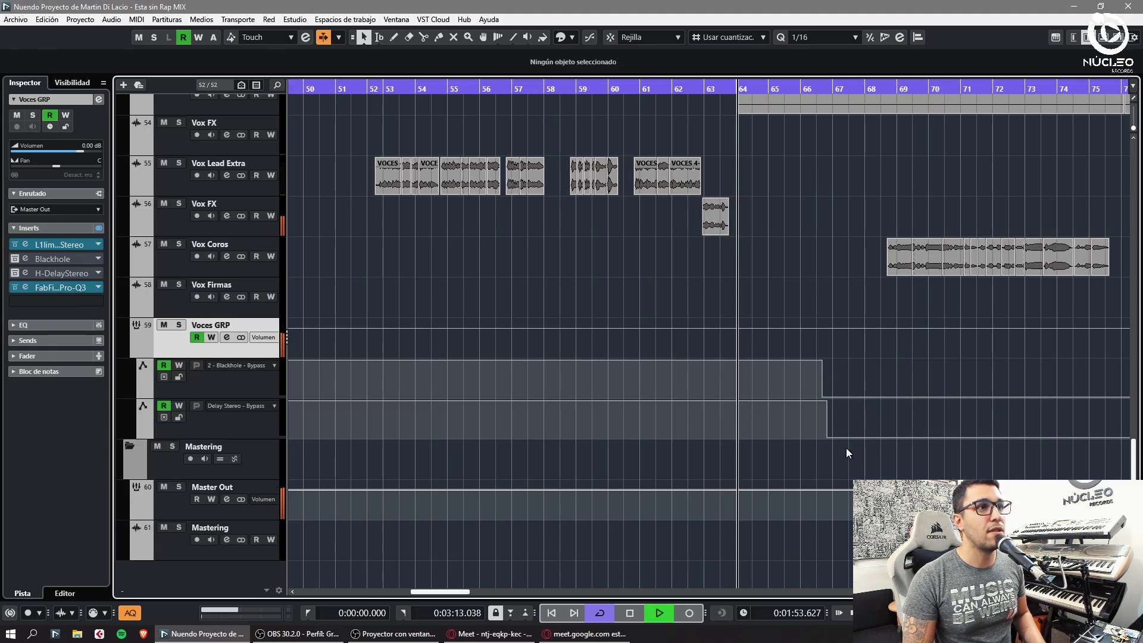
pyautogui.moveTo(827, 400); pyautogui.dragTo(730, 405)
pyautogui.click(712, 84)
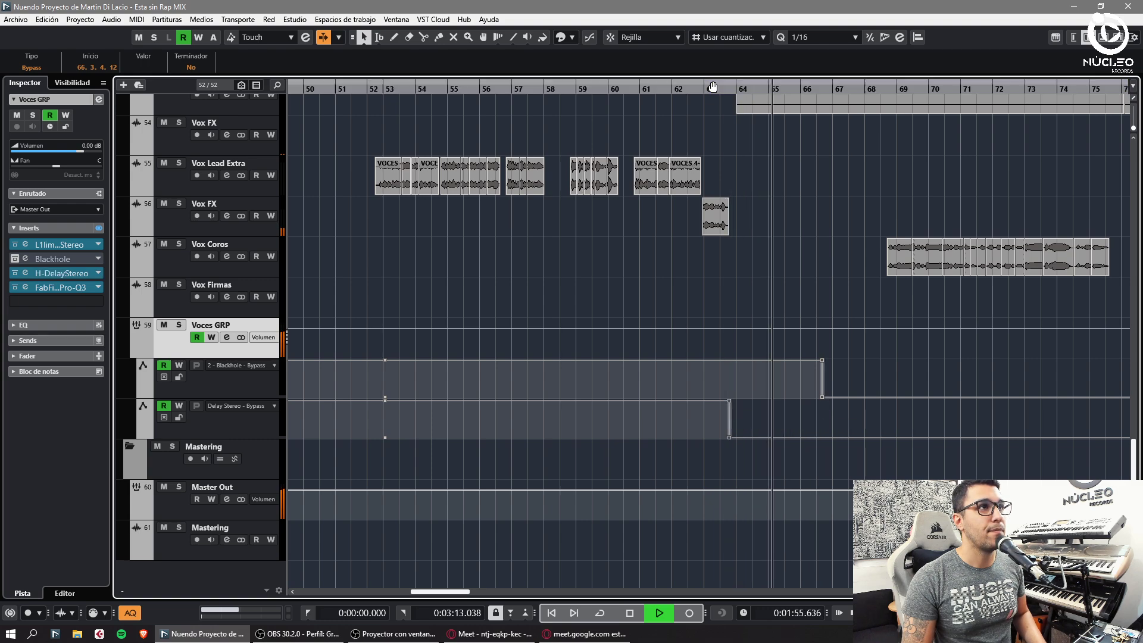
pyautogui.click(712, 89)
pyautogui.press('h')
pyautogui.press('h')
pyautogui.moveTo(895, 383); pyautogui.dragTo(742, 377)
pyautogui.press('h')
pyautogui.press('h')
pyautogui.press('h')
pyautogui.press('h')
pyautogui.press('h')
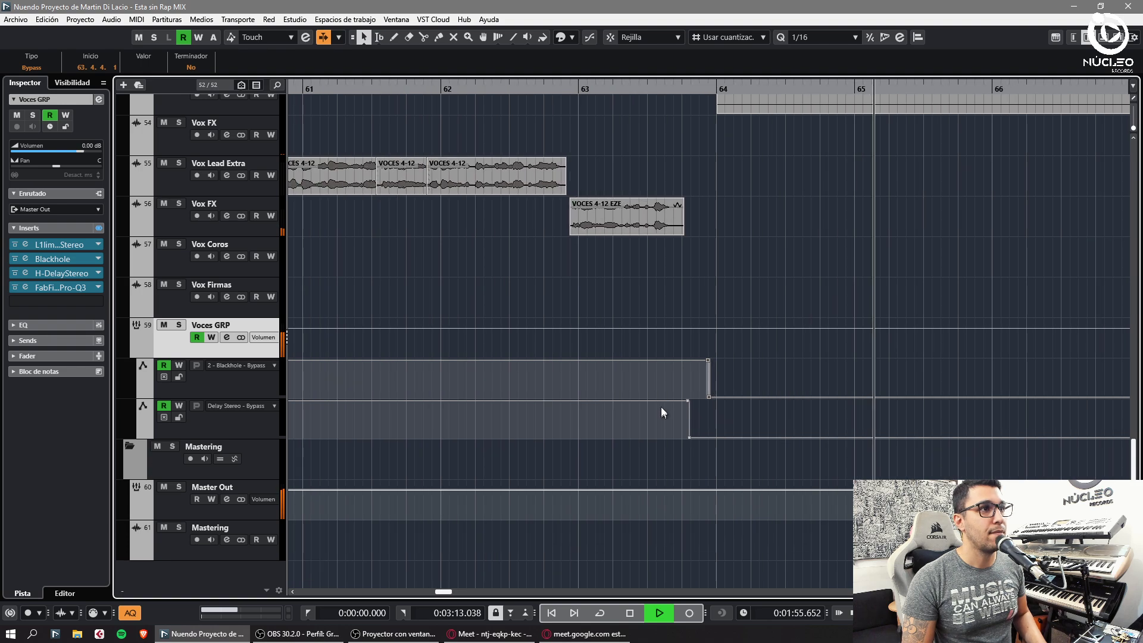
# Align the end of the Delay bypass automation with the Blackhole's end and replay the passage from around bar 63.
pyautogui.moveTo(664, 387); pyautogui.dragTo(708, 430)
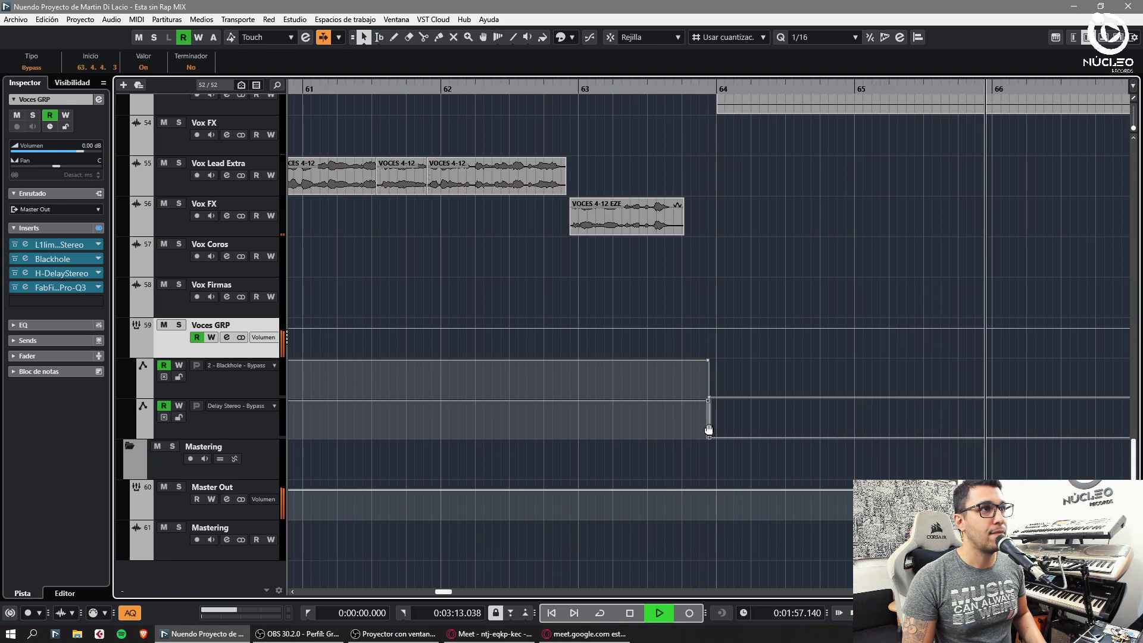
pyautogui.click(663, 87)
pyautogui.click(643, 91)
pyautogui.click(717, 160)
pyautogui.press('h')
pyautogui.press('h')
pyautogui.press('h')
pyautogui.press('g')
pyautogui.press('g')
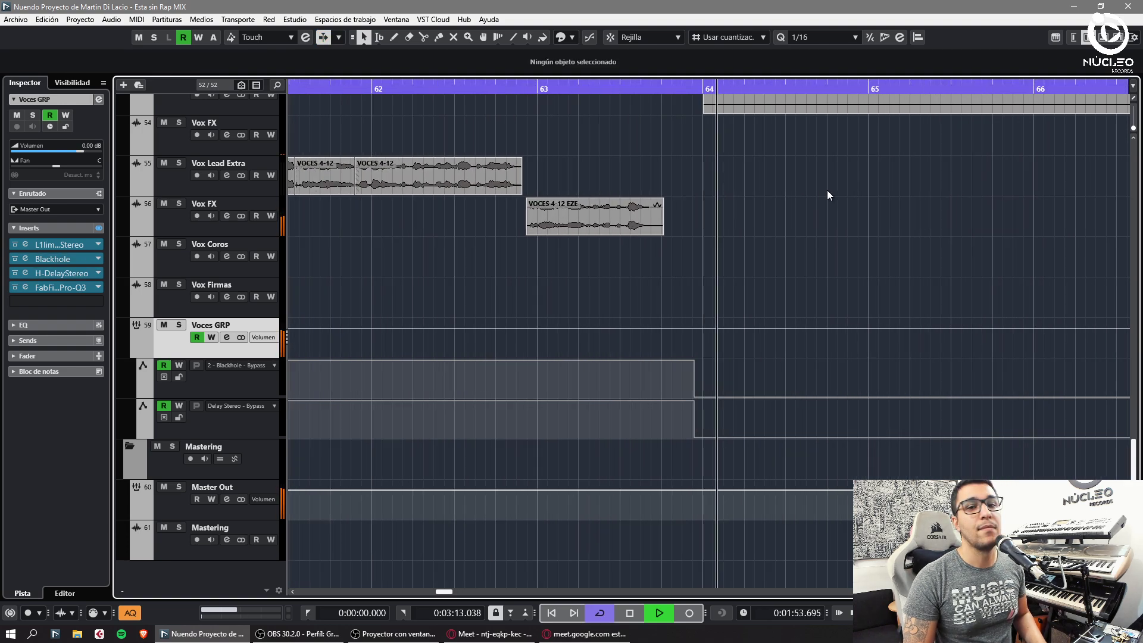
pyautogui.press('g')
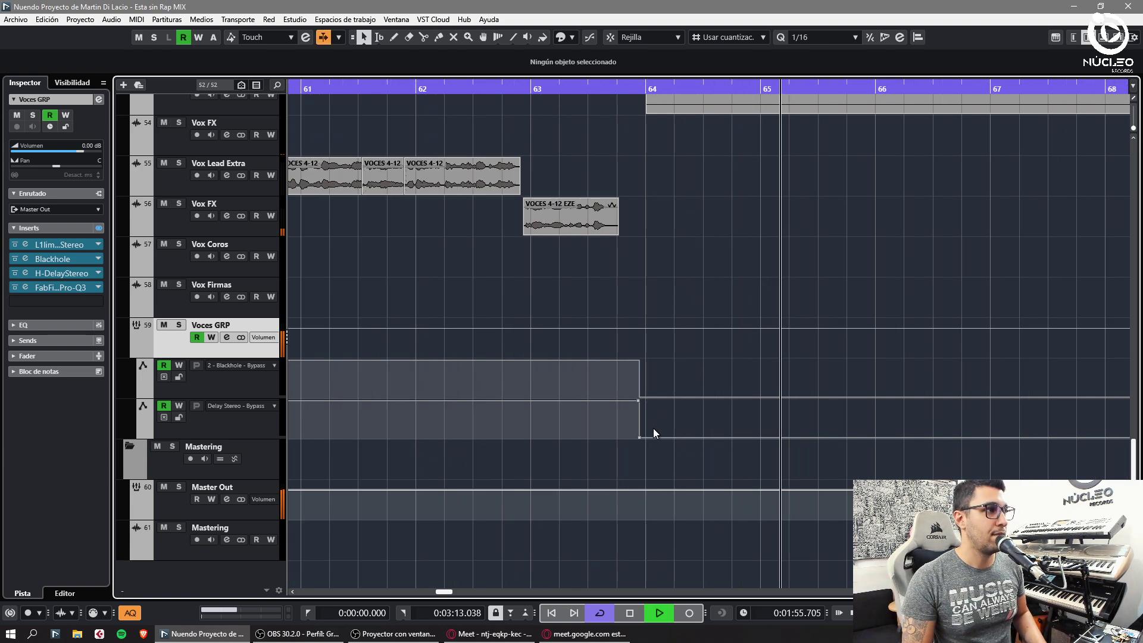
# Extend the end of the Delay bypass automation on Voces GRP to 64.2.3.75 and listen to the transition.
pyautogui.moveTo(653, 411); pyautogui.dragTo(694, 420)
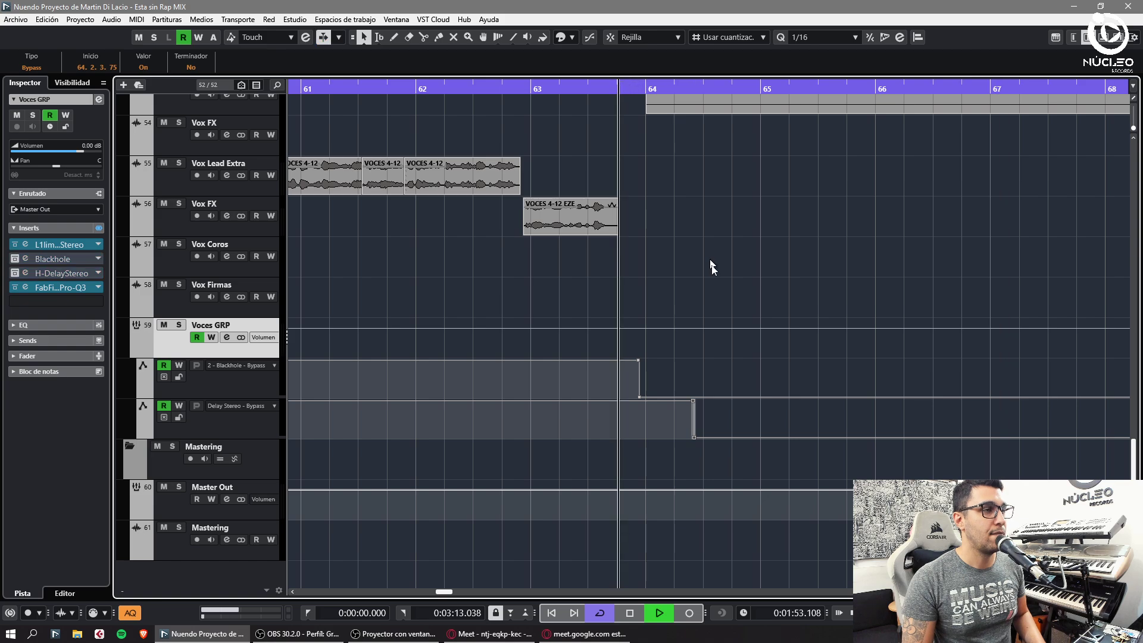
pyautogui.press('h')
pyautogui.press('h')
pyautogui.press('g')
pyautogui.press('g')
pyautogui.press('h')
pyautogui.press('h')
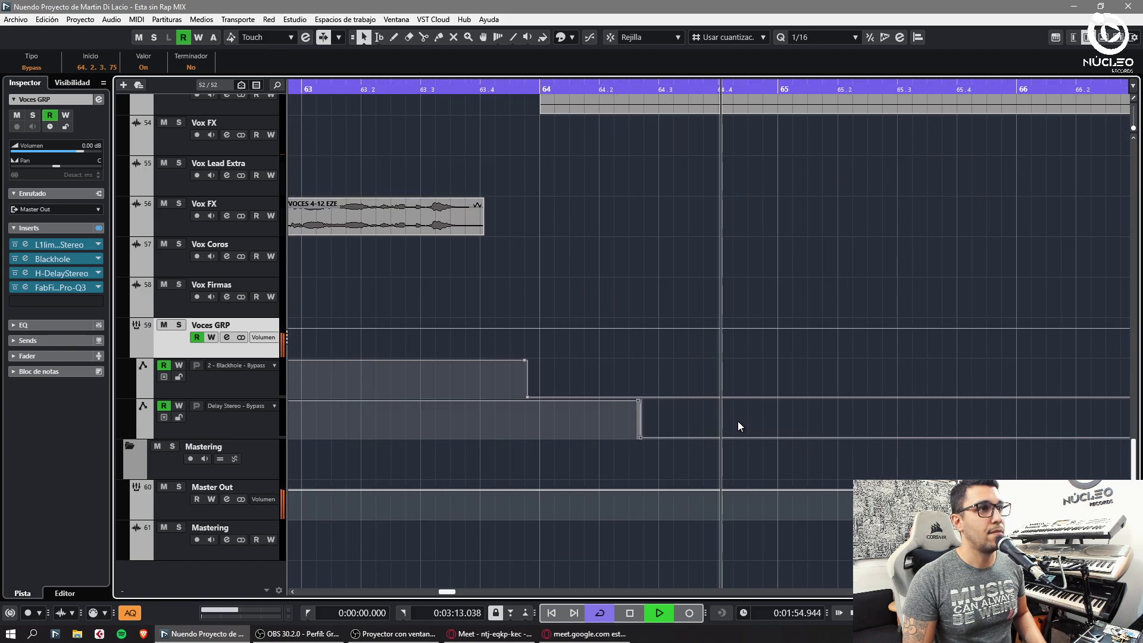
pyautogui.press('g')
pyautogui.press('g')
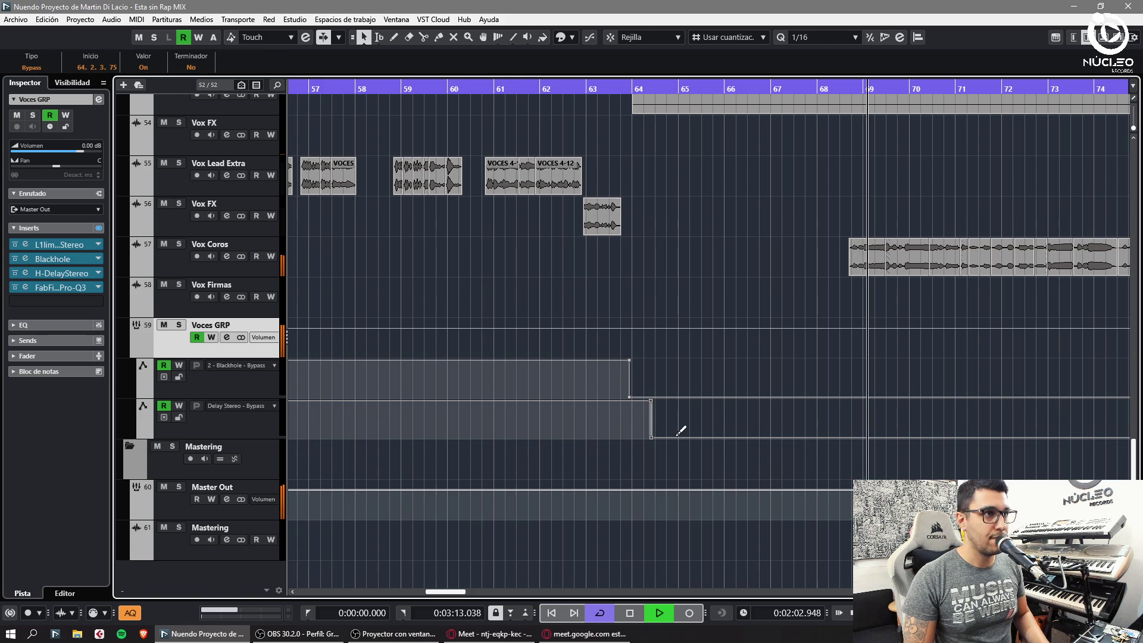
pyautogui.click(644, 292)
pyautogui.press('g')
pyautogui.press('g')
pyautogui.press('g')
pyautogui.press('g')
pyautogui.press('g')
pyautogui.press('g')
pyautogui.press('g')
pyautogui.click(222, 272)
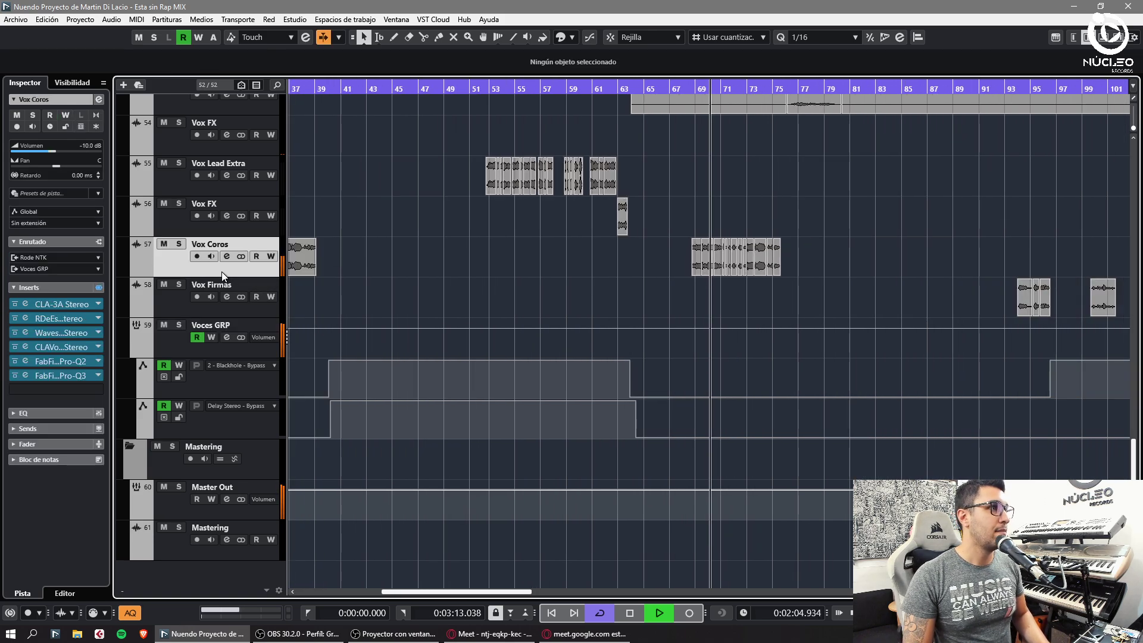
pyautogui.scroll(2, 685, 276)
pyautogui.press('h')
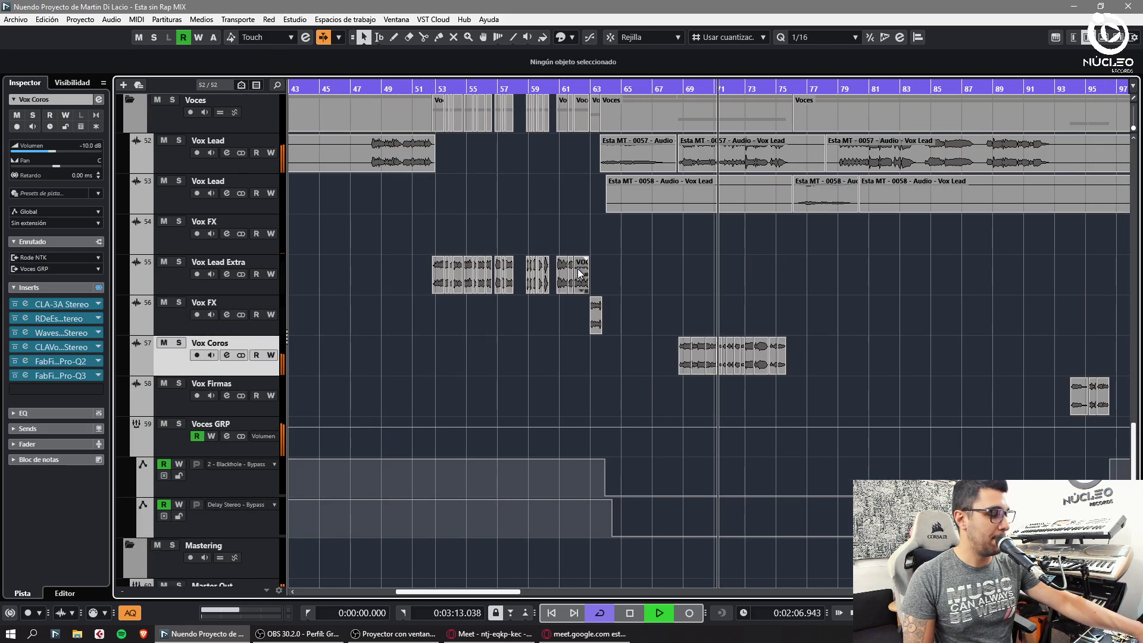
pyautogui.scroll(-3, 405, 352)
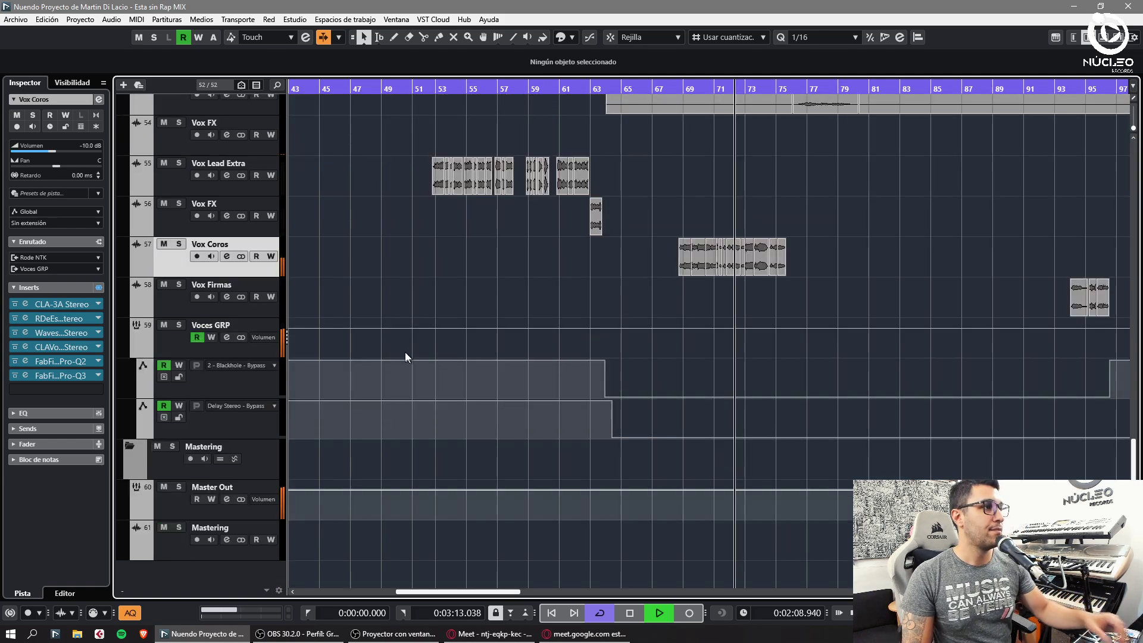
pyautogui.click(187, 506)
pyautogui.click(187, 549)
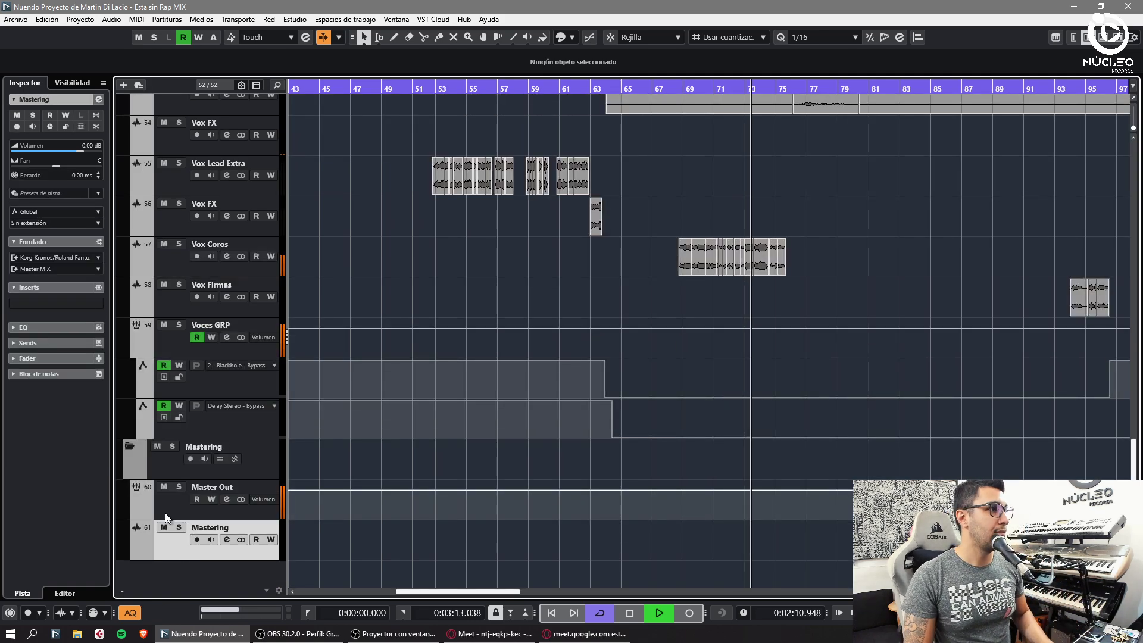
# Set the Tekno Life Split track's volume to 2 dB.
pyautogui.scroll(20, 163, 511)
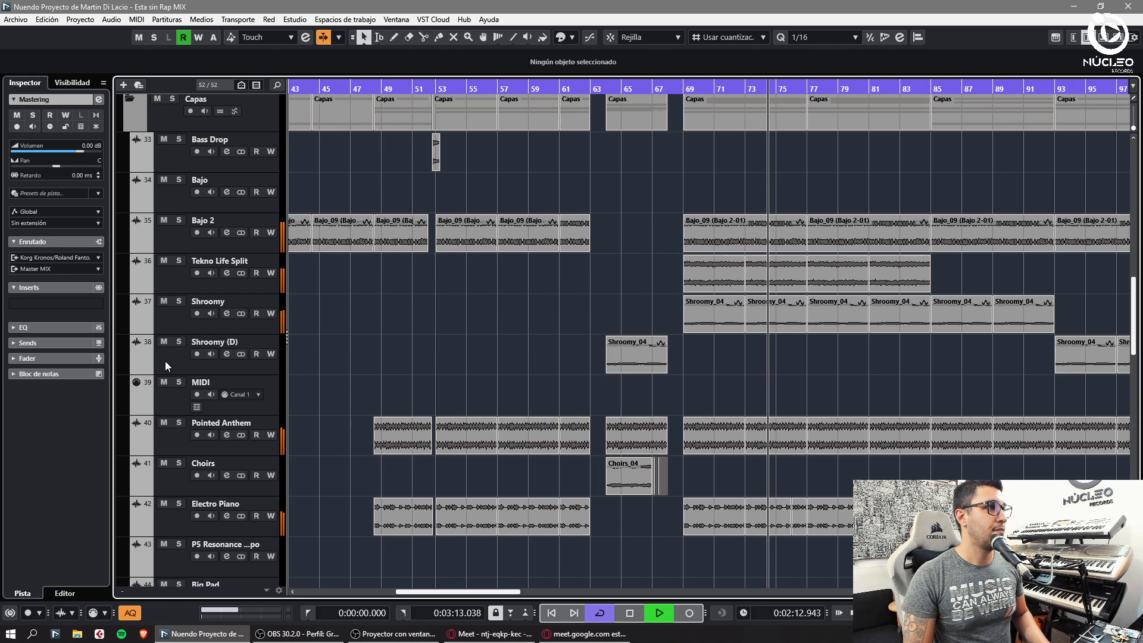
pyautogui.click(184, 290)
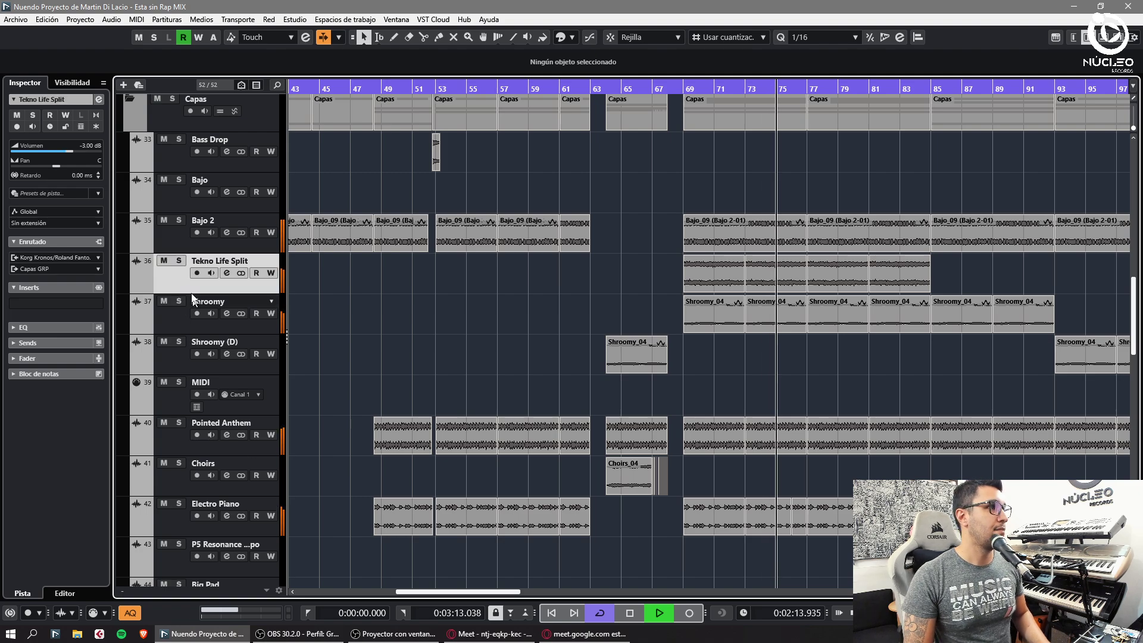
pyautogui.doubleClick(84, 147)
pyautogui.press('Return')
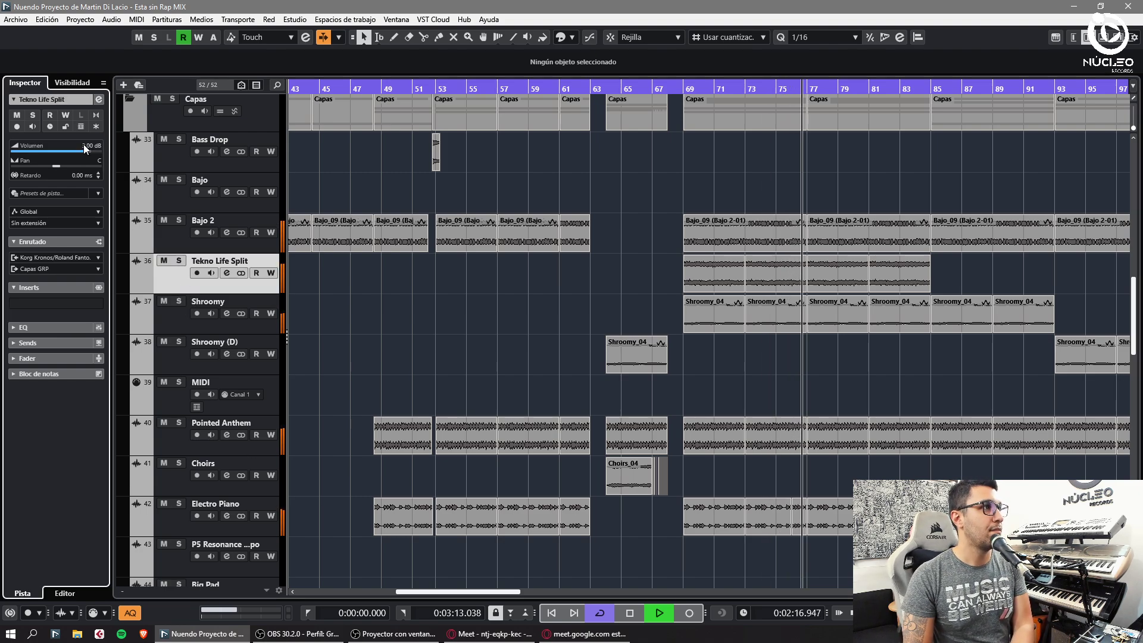
pyautogui.press('BackSpace')
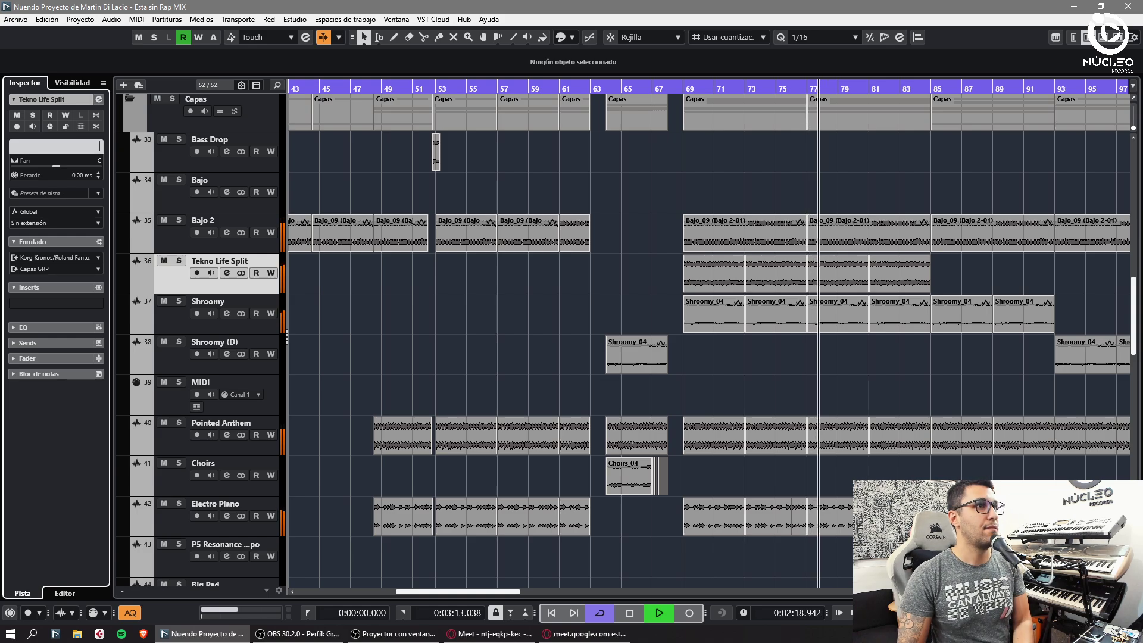
pyautogui.write('2')
pyautogui.press('Return')
# Solo the Electro Piano track, set its volume to -3 dB, and clear the solo and mute states.
pyautogui.scroll(-5, 609, 349)
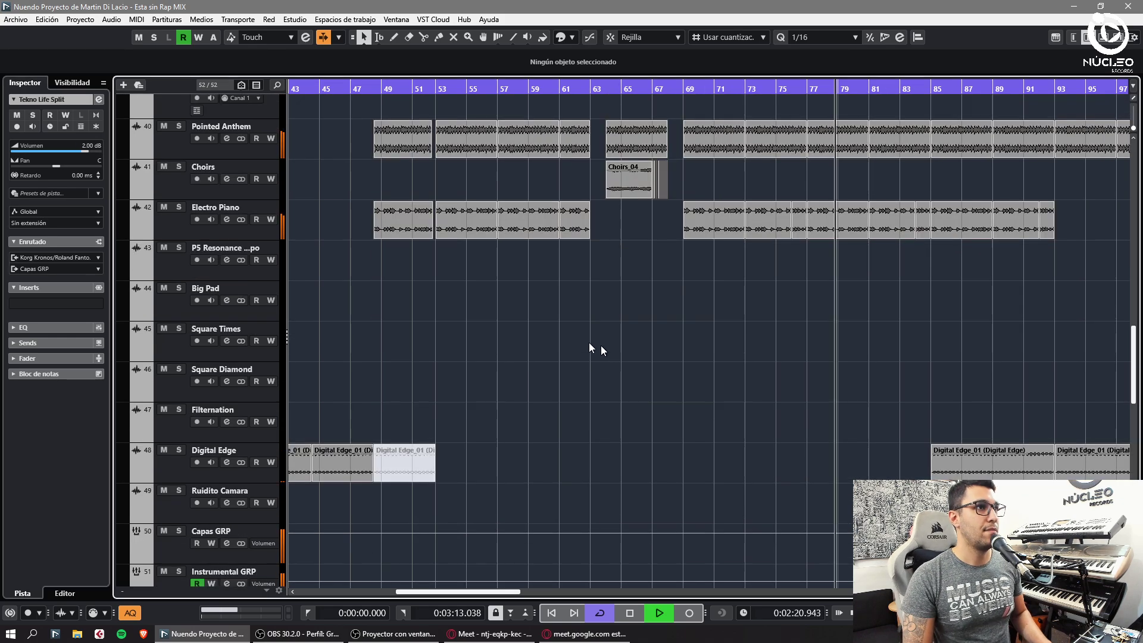
pyautogui.click(176, 223)
pyautogui.press('s')
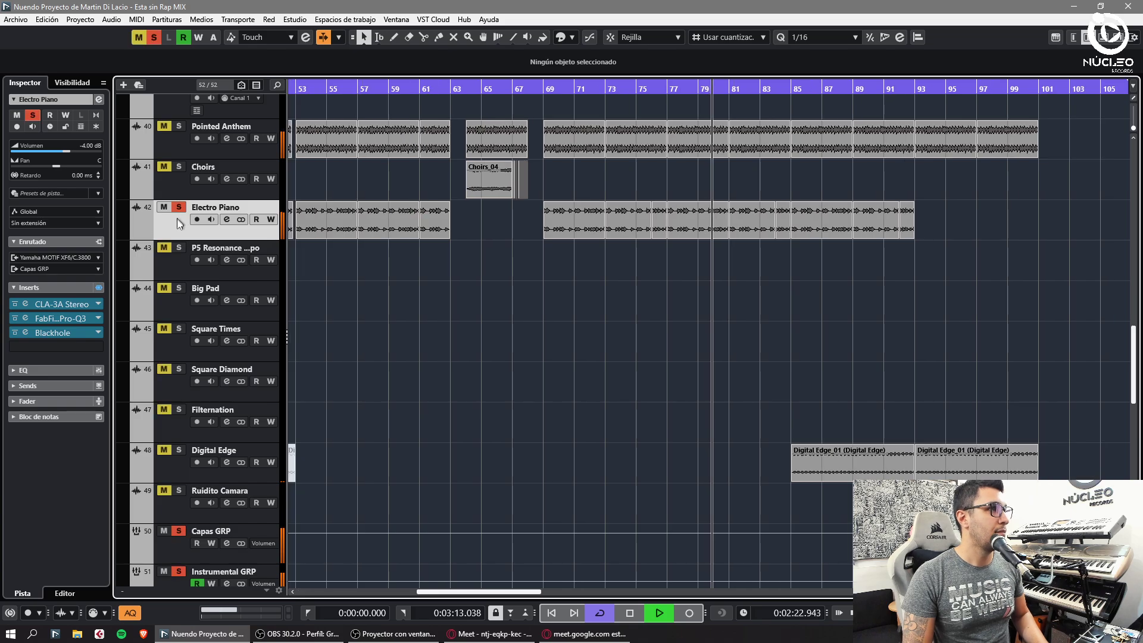
pyautogui.doubleClick(95, 145)
pyautogui.write('-3')
pyautogui.press('Return')
pyautogui.click(142, 37)
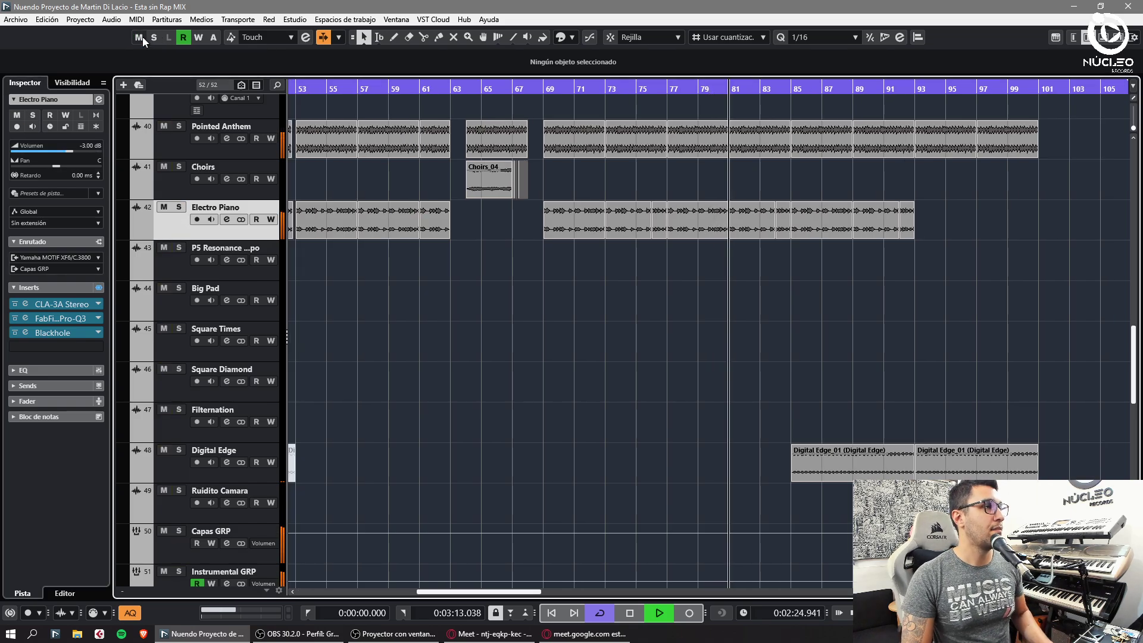
# Delete the unused Top Loop 24 clips from the Carril 1 lane of Top Loop 1.
pyautogui.press('f')
pyautogui.press('g')
pyautogui.scroll(-3, 502, 360)
pyautogui.scroll(8, 501, 364)
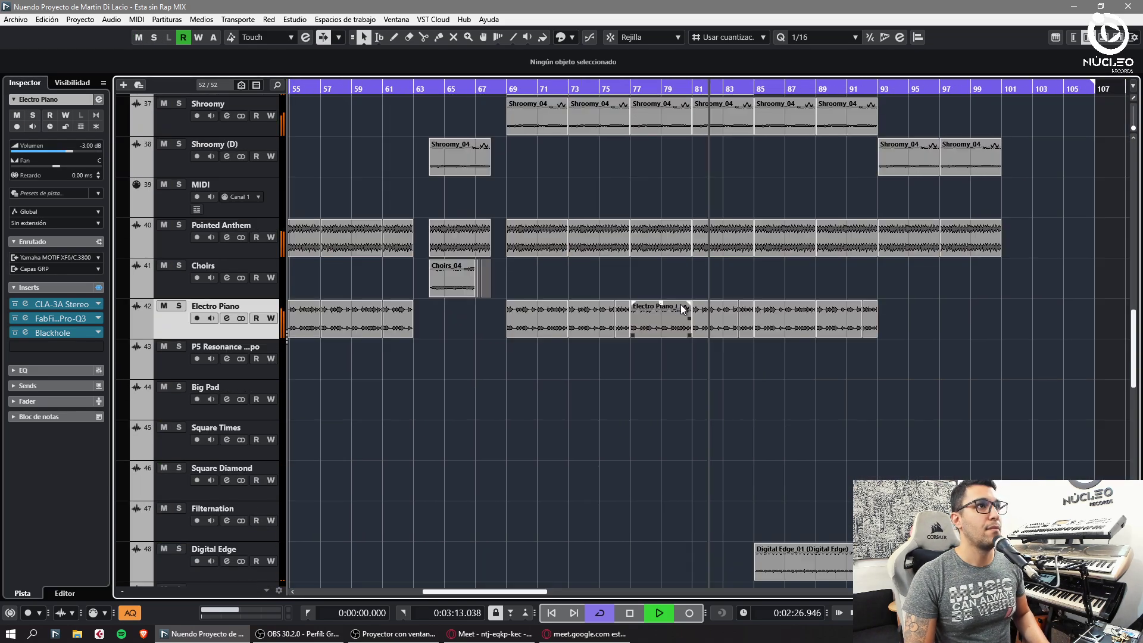
pyautogui.press('h')
pyautogui.scroll(6, 966, 166)
pyautogui.press('h')
pyautogui.press('h')
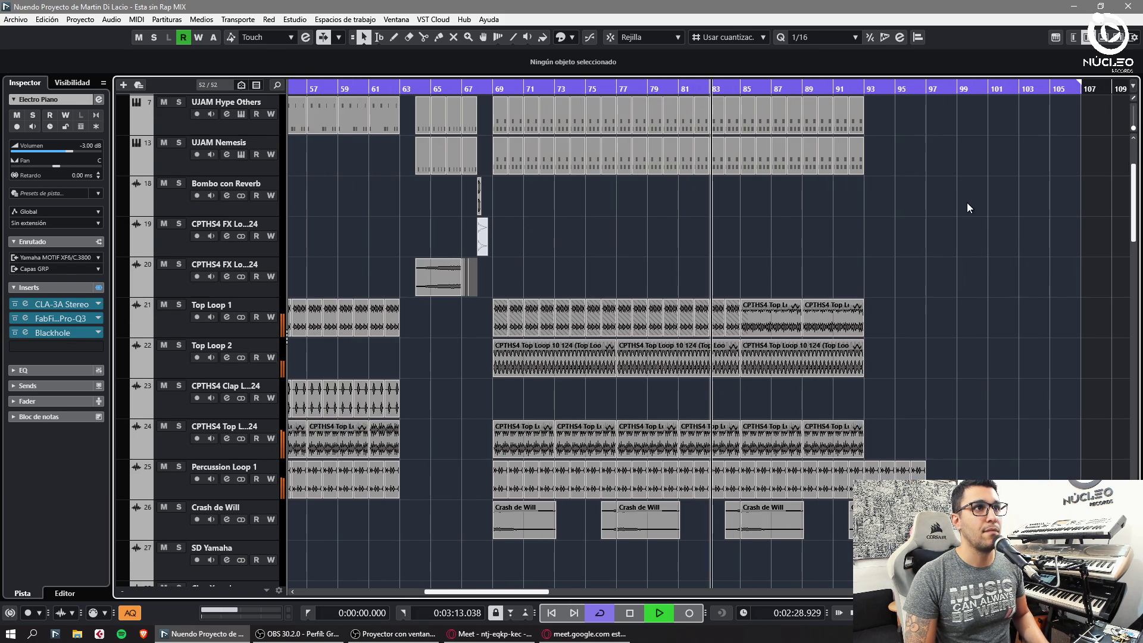
pyautogui.scroll(3, 967, 208)
pyautogui.click(159, 327)
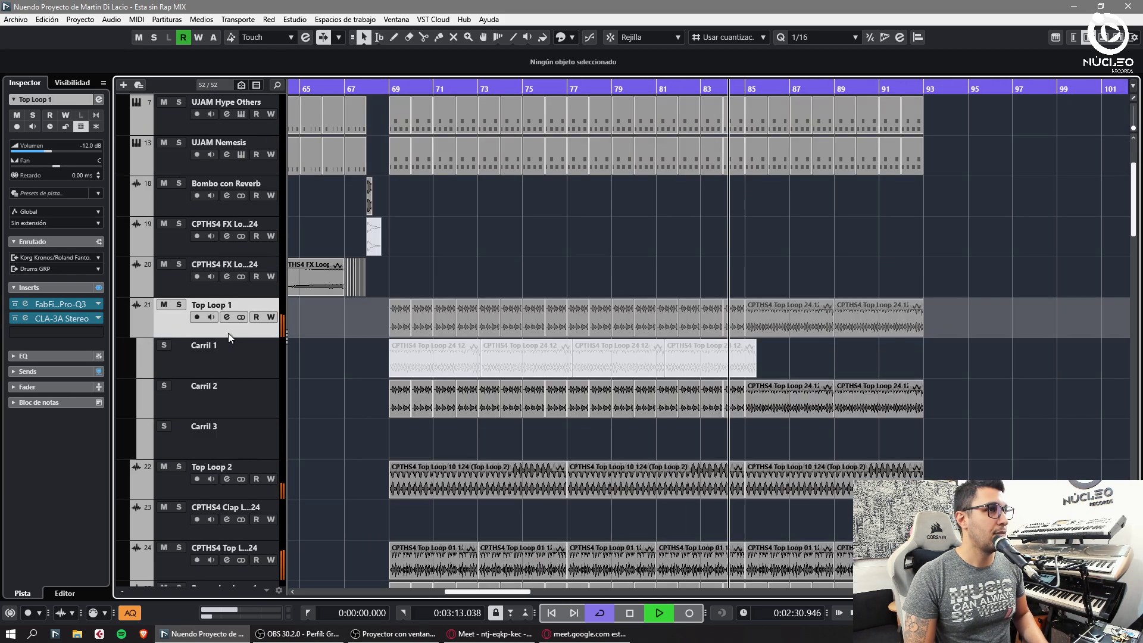
pyautogui.moveTo(806, 363); pyautogui.dragTo(411, 355)
pyautogui.press('Delete')
pyautogui.click(191, 330)
# Review the drum and layer tracks around bar 85 during playback and select the Digital Edge track.
pyautogui.scroll(-12, 337, 362)
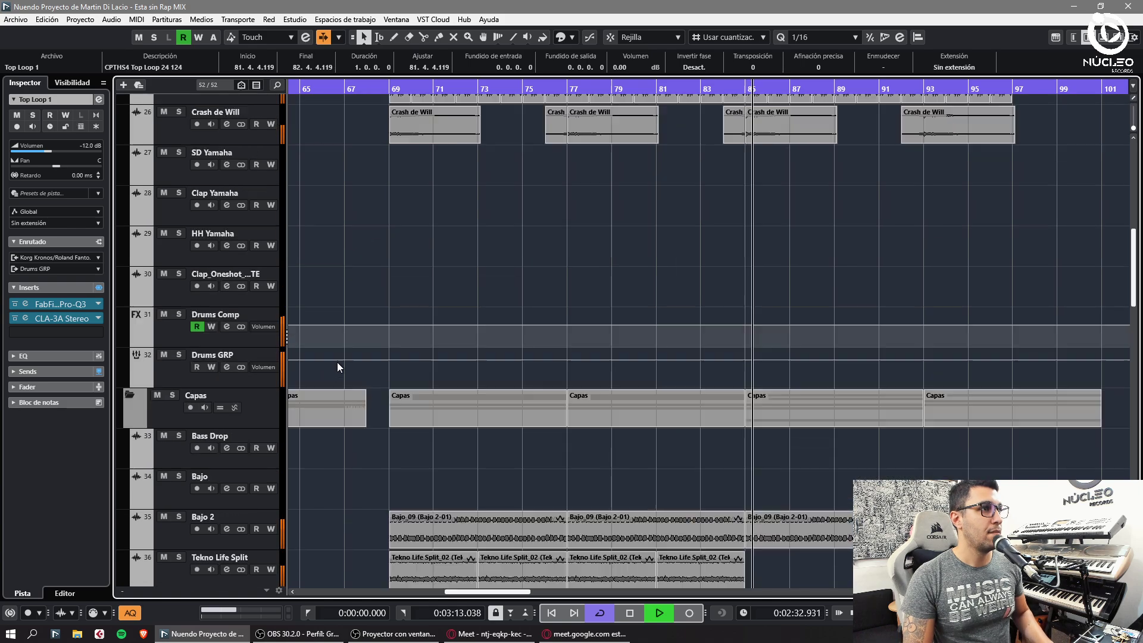
pyautogui.press('g')
pyautogui.scroll(-6, 337, 362)
pyautogui.press('h')
pyautogui.press('h')
pyautogui.scroll(3, 419, 216)
pyautogui.press('g')
pyautogui.click(172, 277)
pyautogui.press('g')
pyautogui.press('g')
pyautogui.press('g')
pyautogui.press('g')
pyautogui.press('g')
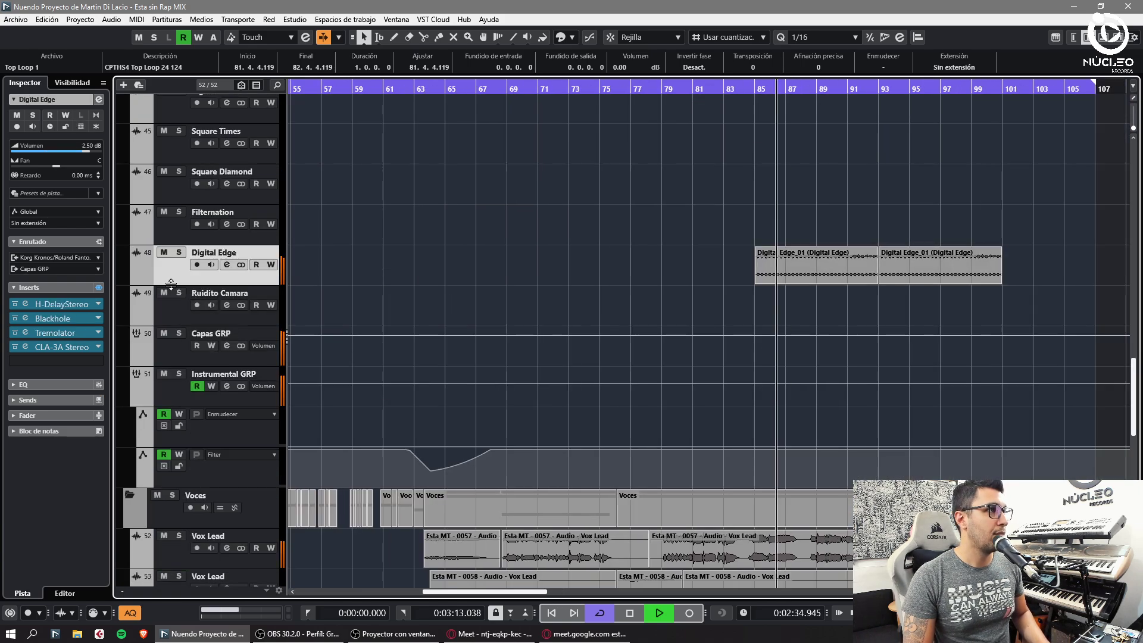
# Examine the vocal clips and the Voces GRP effect automation through the final section up to bar 94 while listening.
pyautogui.scroll(-5, 542, 321)
pyautogui.scroll(1, 643, 292)
pyautogui.press('h')
pyautogui.press('h')
pyautogui.press('h')
pyautogui.press('h')
pyautogui.press('h')
pyautogui.press('h')
pyautogui.press('h')
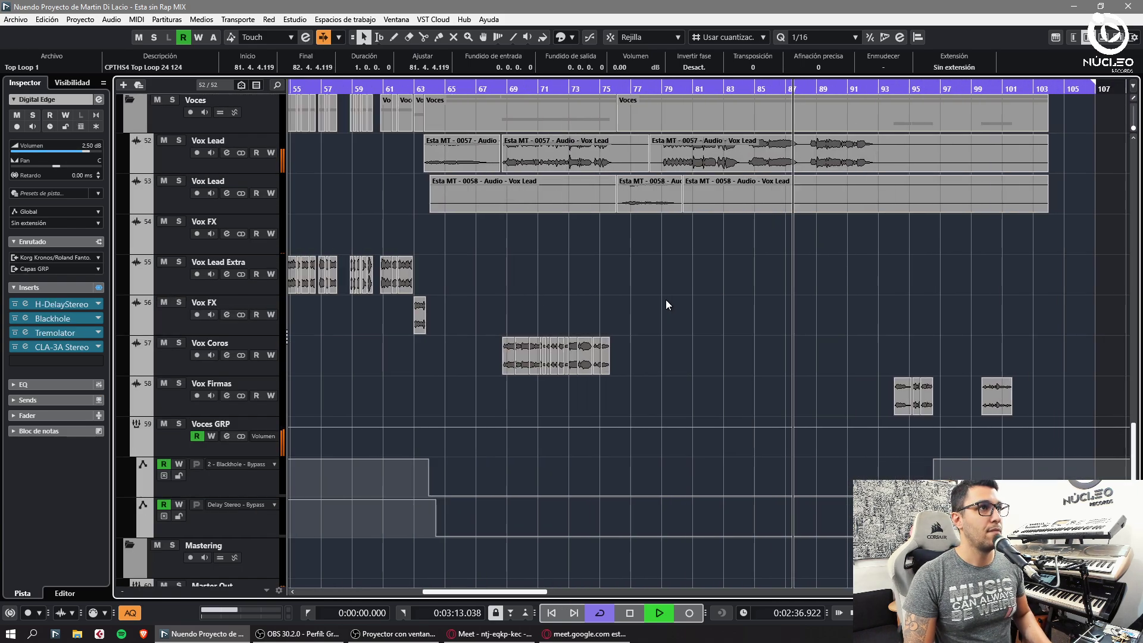
pyautogui.press('g')
pyautogui.press('g')
pyautogui.press('h')
pyautogui.press('h')
pyautogui.press('g')
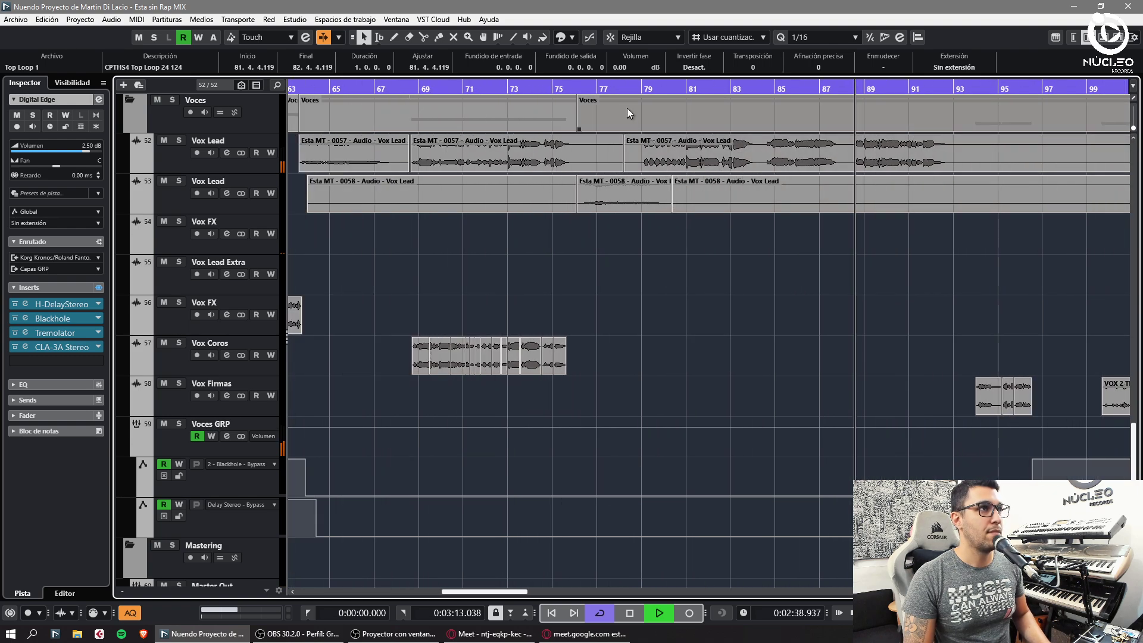
pyautogui.click(760, 308)
pyautogui.press('h')
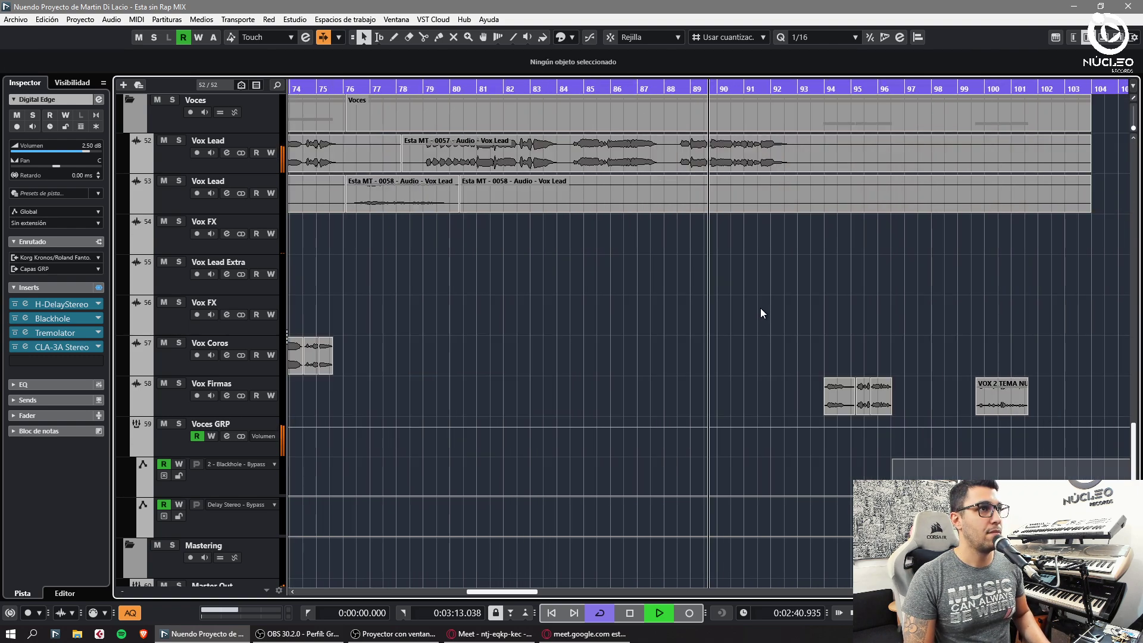
pyautogui.press('g')
pyautogui.scroll(-2, 660, 292)
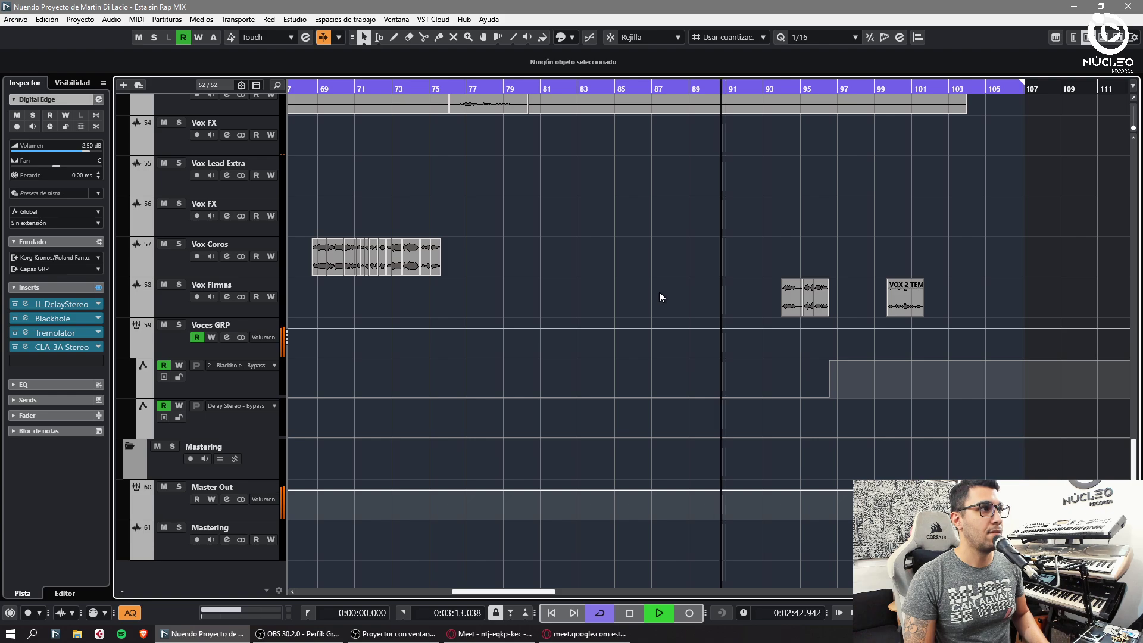
pyautogui.scroll(2, 611, 287)
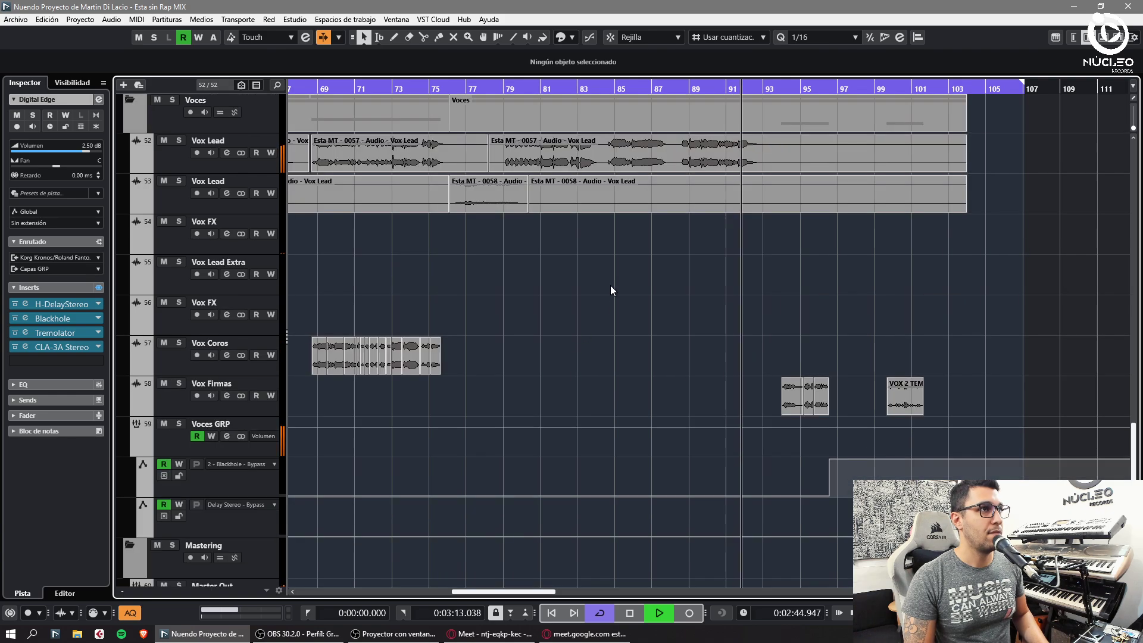
pyautogui.press('h')
pyautogui.press('h')
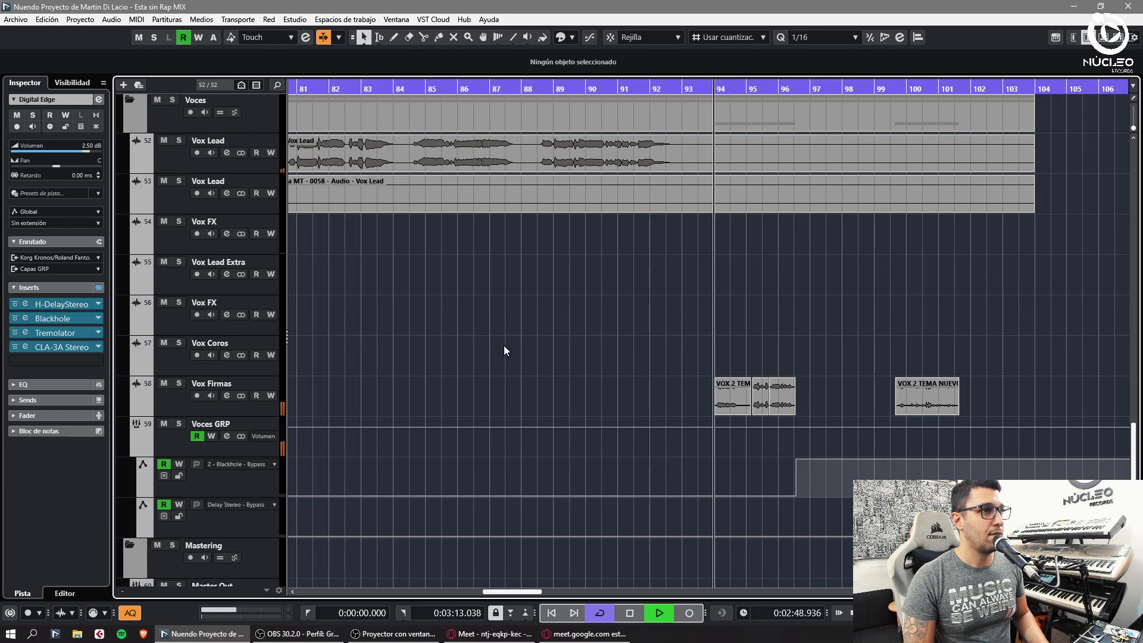
# Set the Vox Firmas track's volume to 1 dB.
pyautogui.click(185, 401)
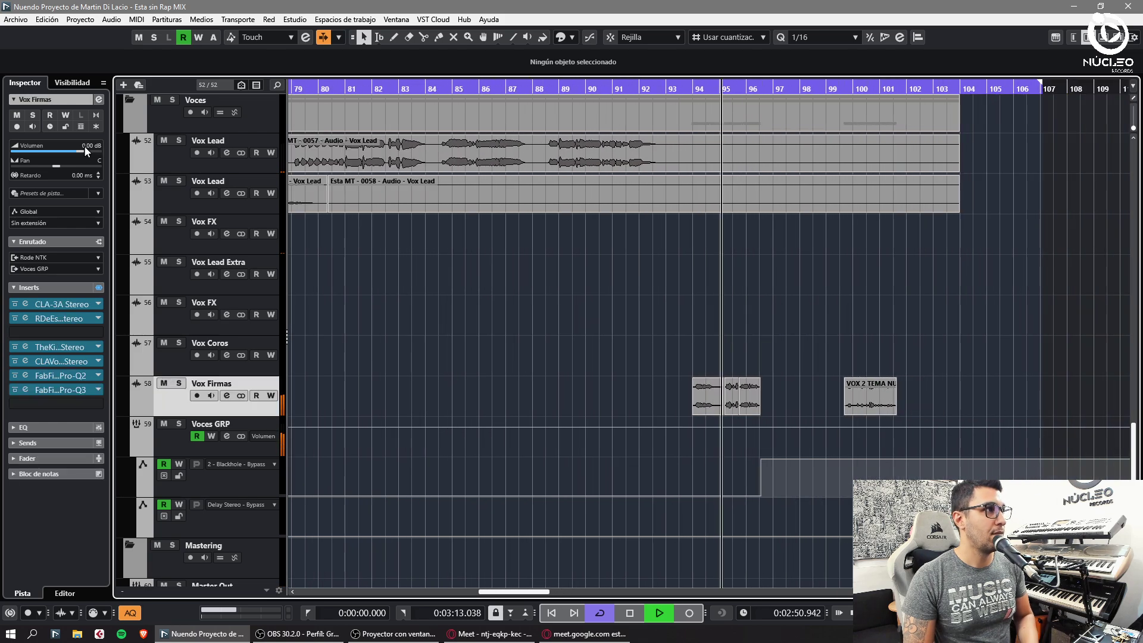
pyautogui.scroll(-2, 505, 395)
pyautogui.press('g')
pyautogui.press('g')
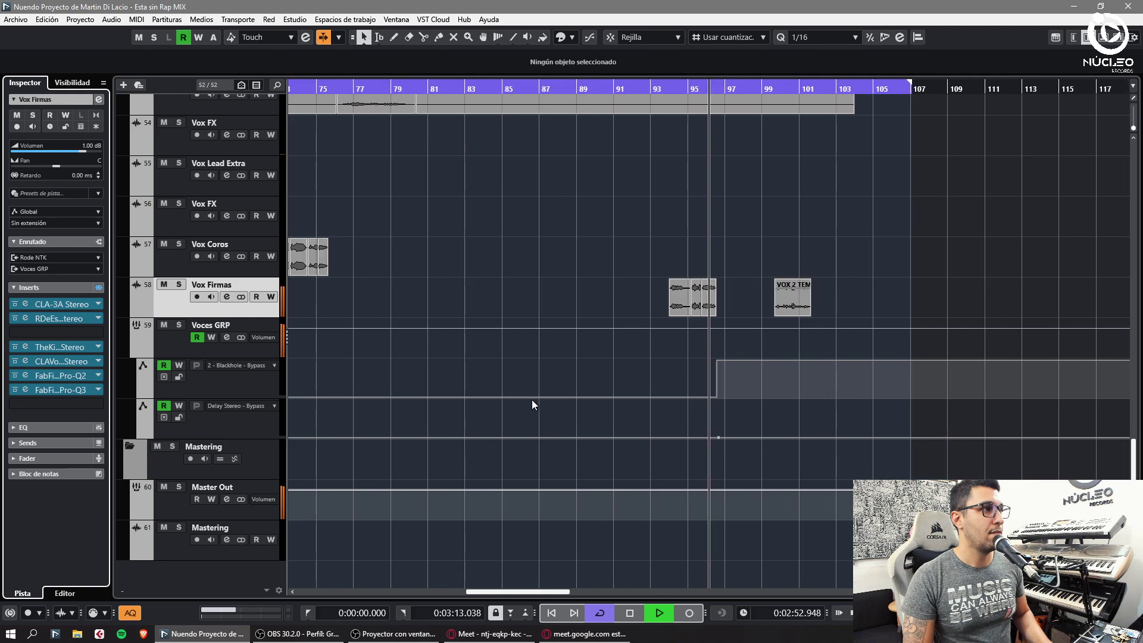
# Move the start of the final Blackhole bypass automation on Voces GRP to 99.2.1.12 and listen to the transition.
pyautogui.press('h')
pyautogui.press('h')
pyautogui.press('h')
pyautogui.moveTo(691, 353); pyautogui.dragTo(806, 385)
pyautogui.press('h')
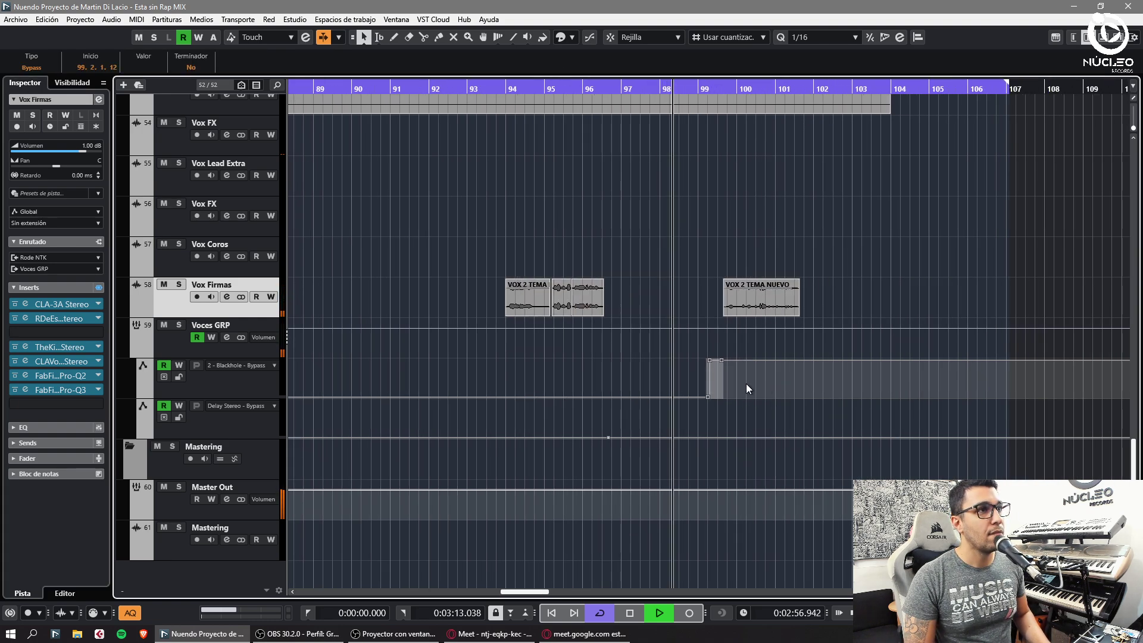
pyautogui.press('h')
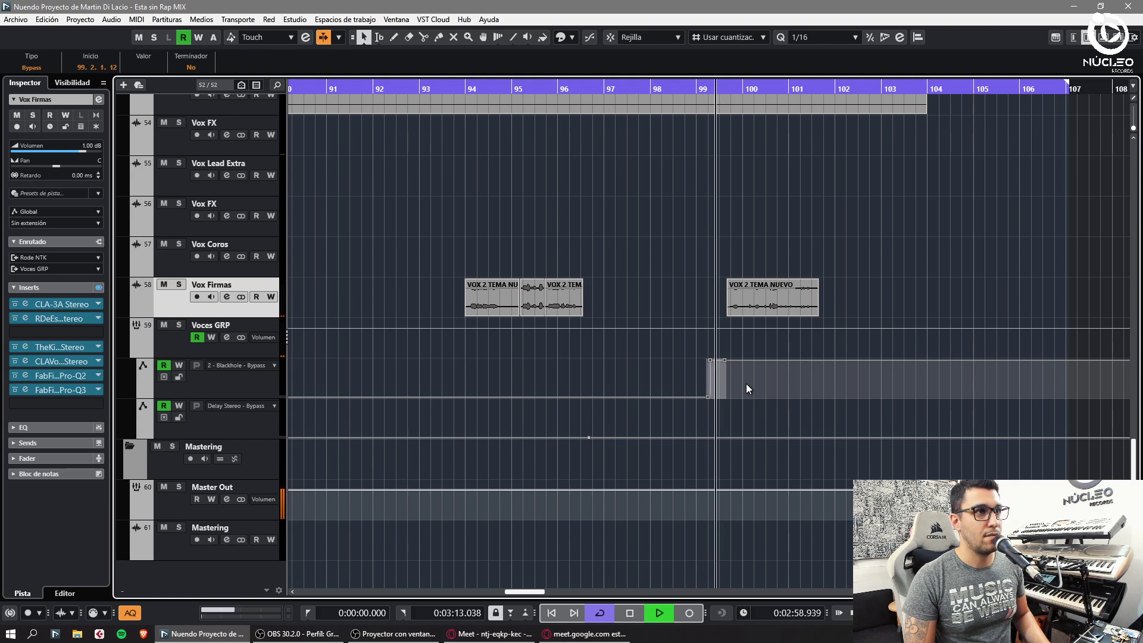
# Move the final Blackhole bypass start on Voces GRP to 101.1.4.90, stop playback and place the playhead just before bar 100.
pyautogui.press('h')
pyautogui.press('g')
pyautogui.press('g')
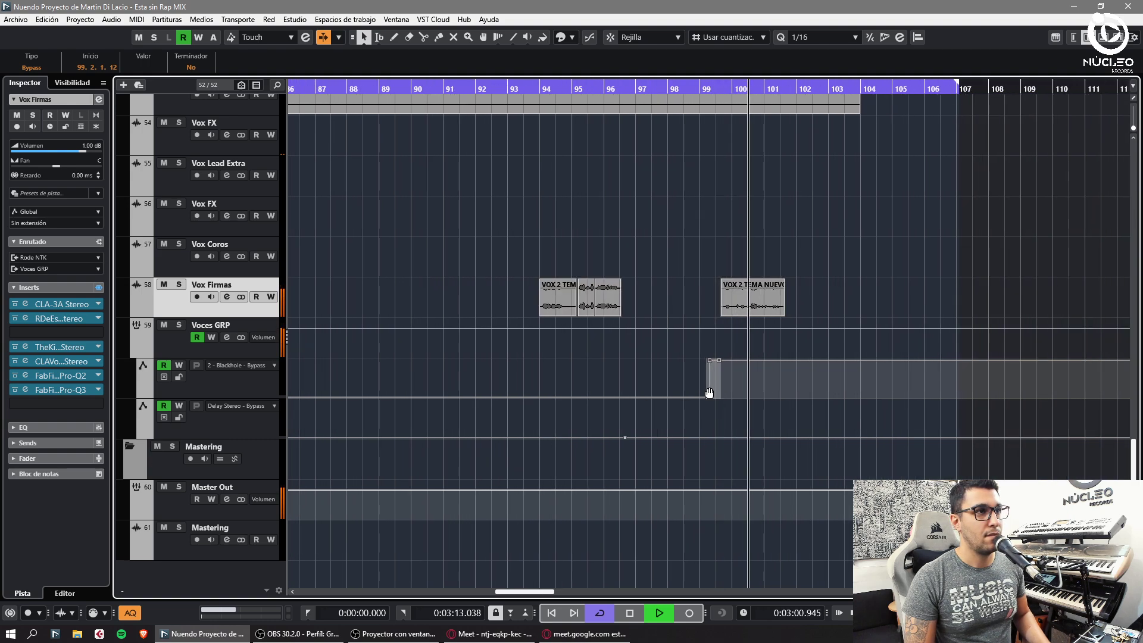
pyautogui.moveTo(709, 381); pyautogui.dragTo(826, 385)
pyautogui.press('h')
pyautogui.press('h')
pyautogui.press('g')
pyautogui.press('g')
pyautogui.press('g')
pyautogui.press('g')
pyautogui.press('g')
pyautogui.press('g')
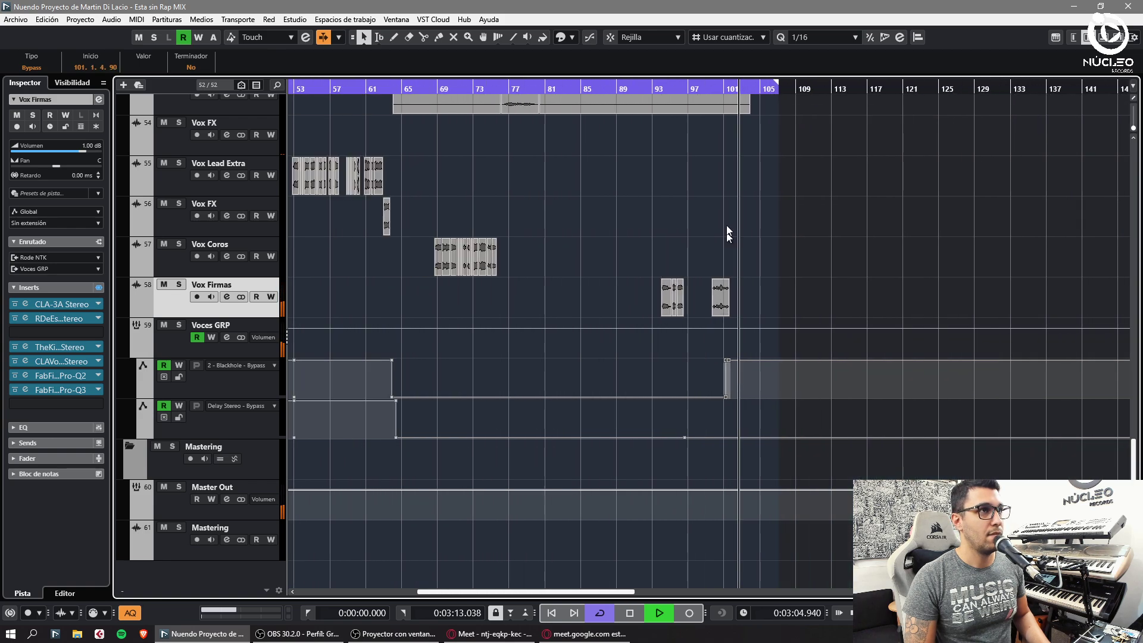
pyautogui.press('space')
pyautogui.click(715, 88)
# Draw a Delay Stereo bypass on Voces GRP from just after bar 99, delete its closing point, and start playback.
pyautogui.press('h')
pyautogui.press('h')
pyautogui.press('h')
pyautogui.press('h')
pyautogui.press('h')
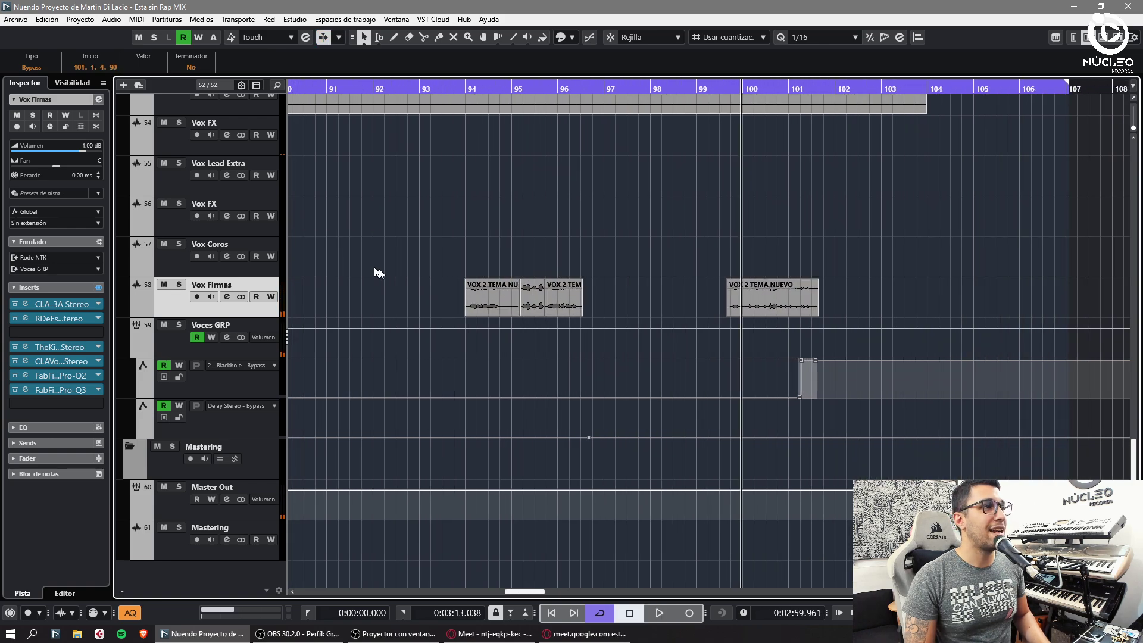
pyautogui.press('g')
pyautogui.press('g')
pyautogui.press('g')
pyautogui.press('g')
pyautogui.press('g')
pyautogui.press('g')
pyautogui.press('h')
pyautogui.press('h')
pyautogui.press('h')
pyautogui.press('h')
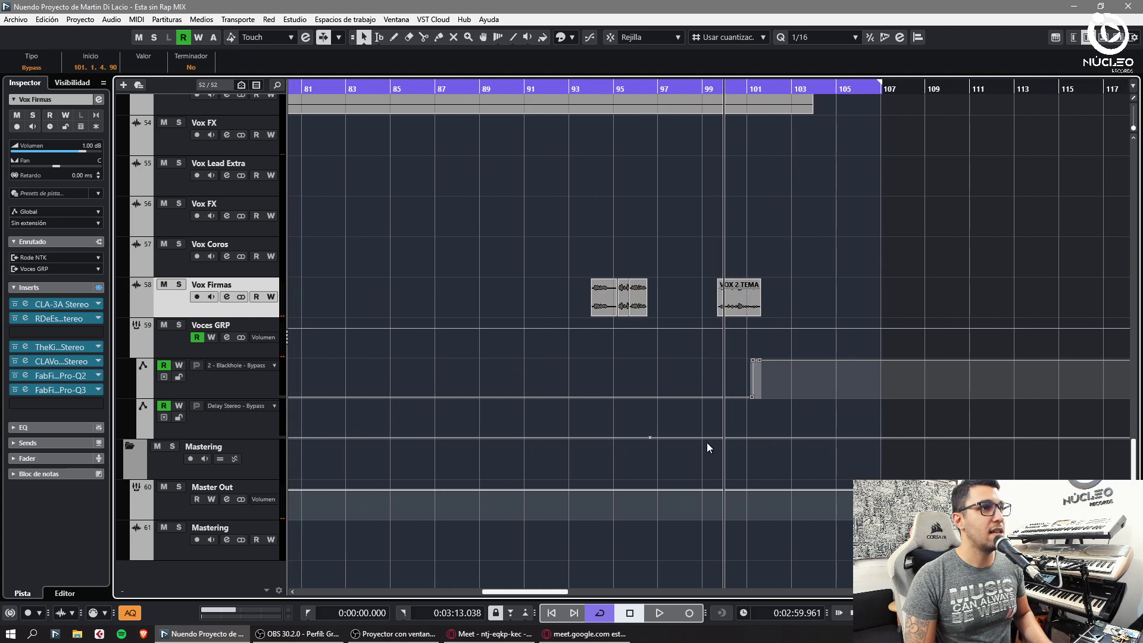
pyautogui.moveTo(709, 412); pyautogui.dragTo(736, 404)
pyautogui.press('1')
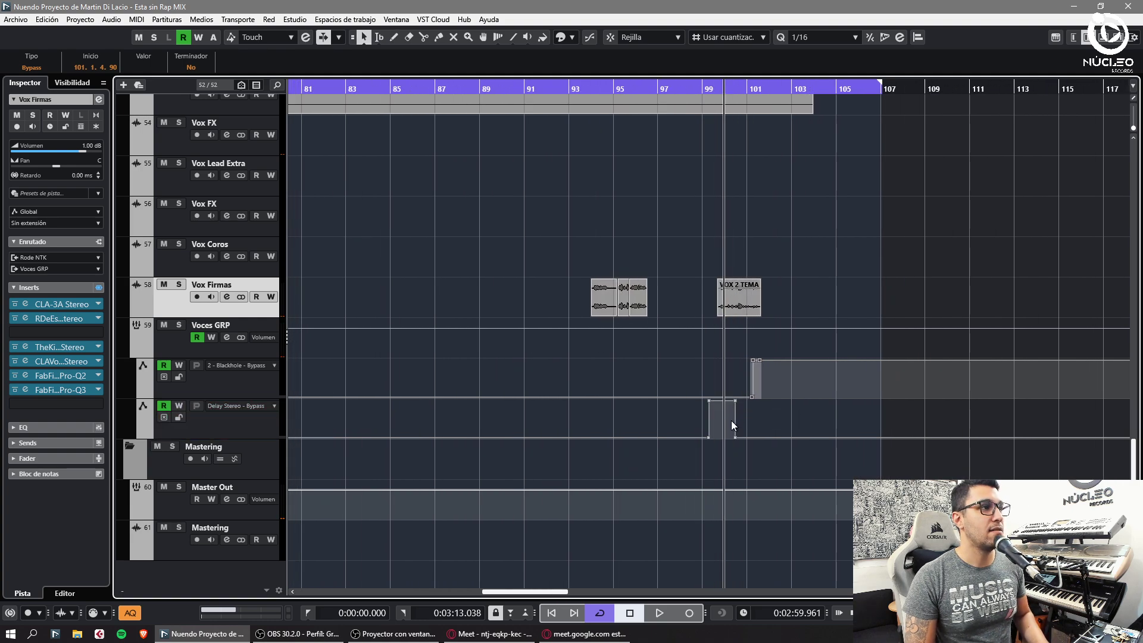
pyautogui.click(735, 438)
pyautogui.press('Delete')
pyautogui.press('space')
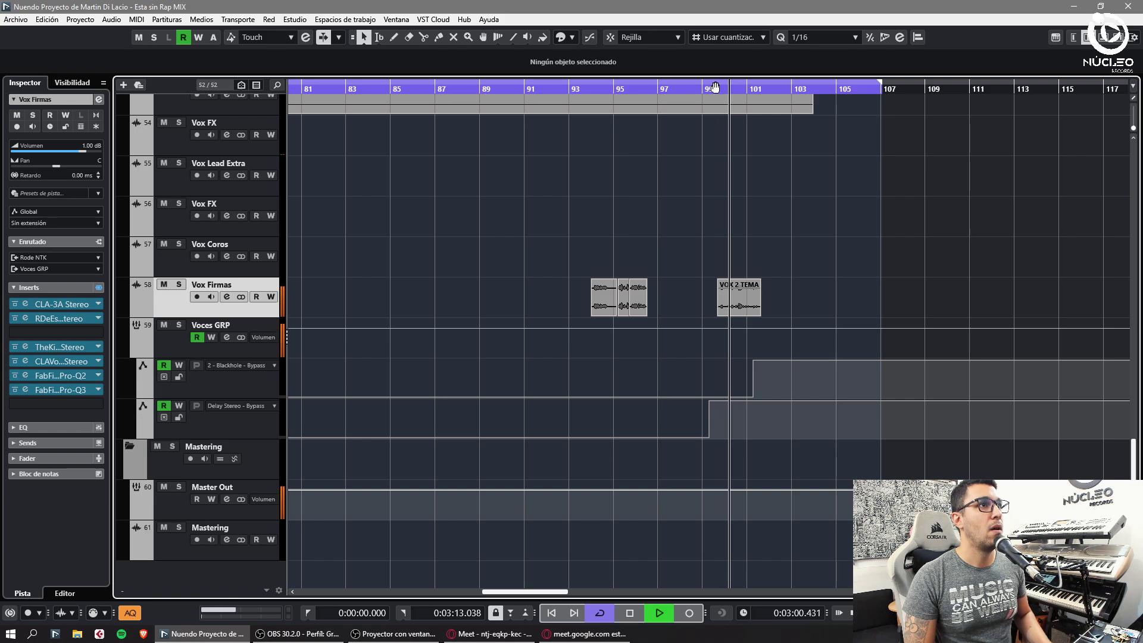
# Shift the selected Blackhole bypass points on Voces GRP to 101.4.4.20 and stop playback.
pyautogui.press('h')
pyautogui.press('h')
pyautogui.press('h')
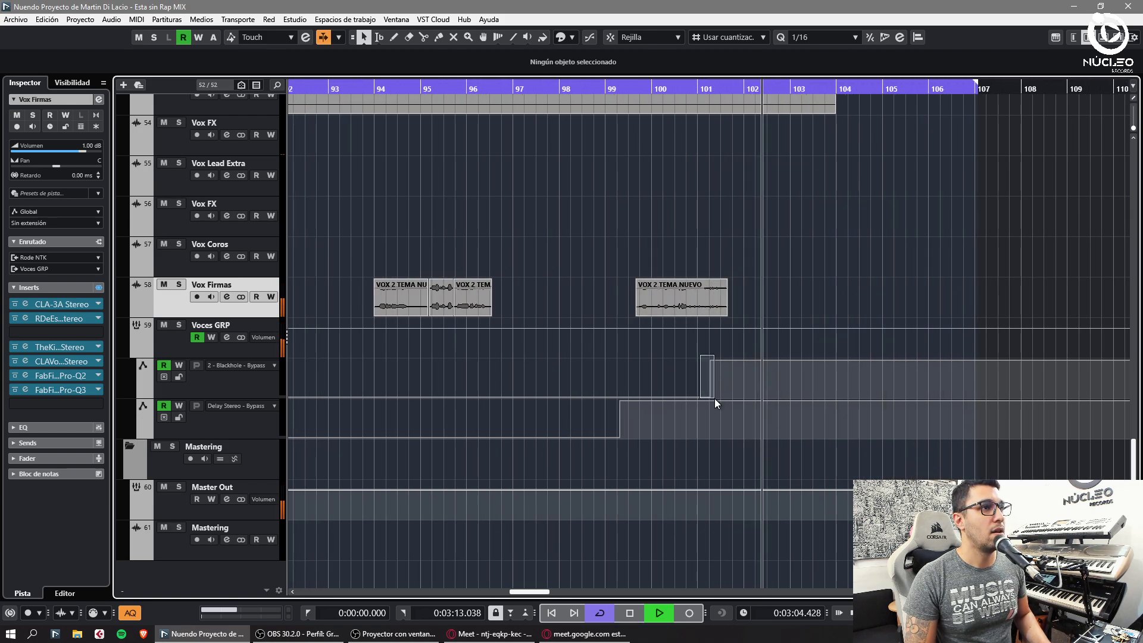
pyautogui.moveTo(715, 398); pyautogui.dragTo(742, 387)
pyautogui.press('space')
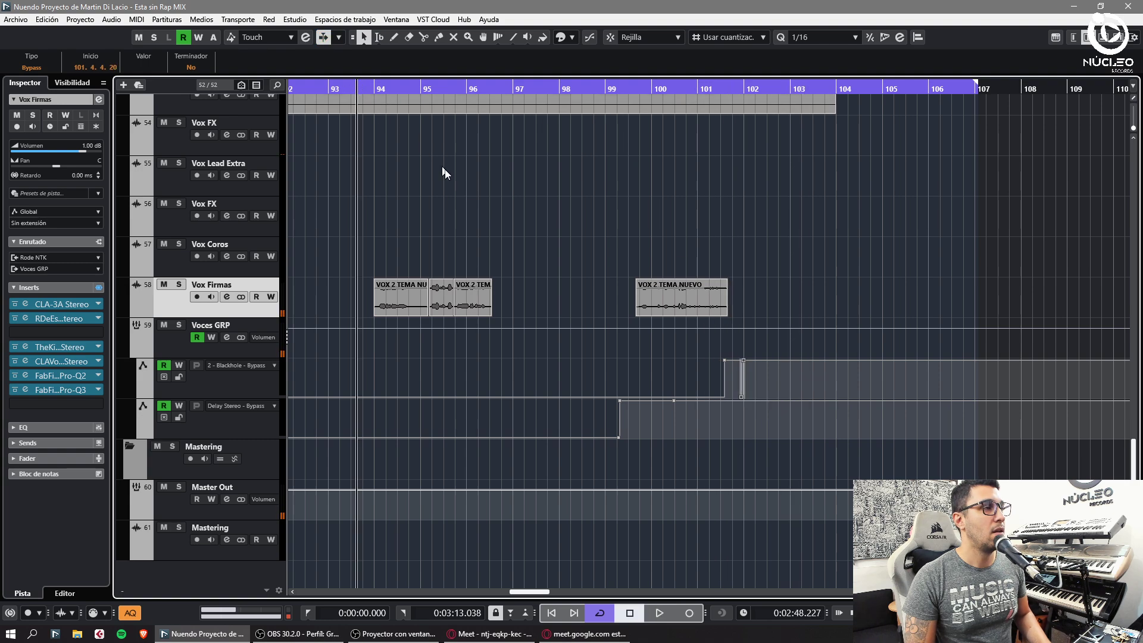
# Move the start of the Delay Stereo bypass on Voces GRP back to 93.4.3.114, before the first Vox Firmas clips.
pyautogui.press('g')
pyautogui.press('g')
pyautogui.press('g')
pyautogui.press('h')
pyautogui.press('h')
pyautogui.press('h')
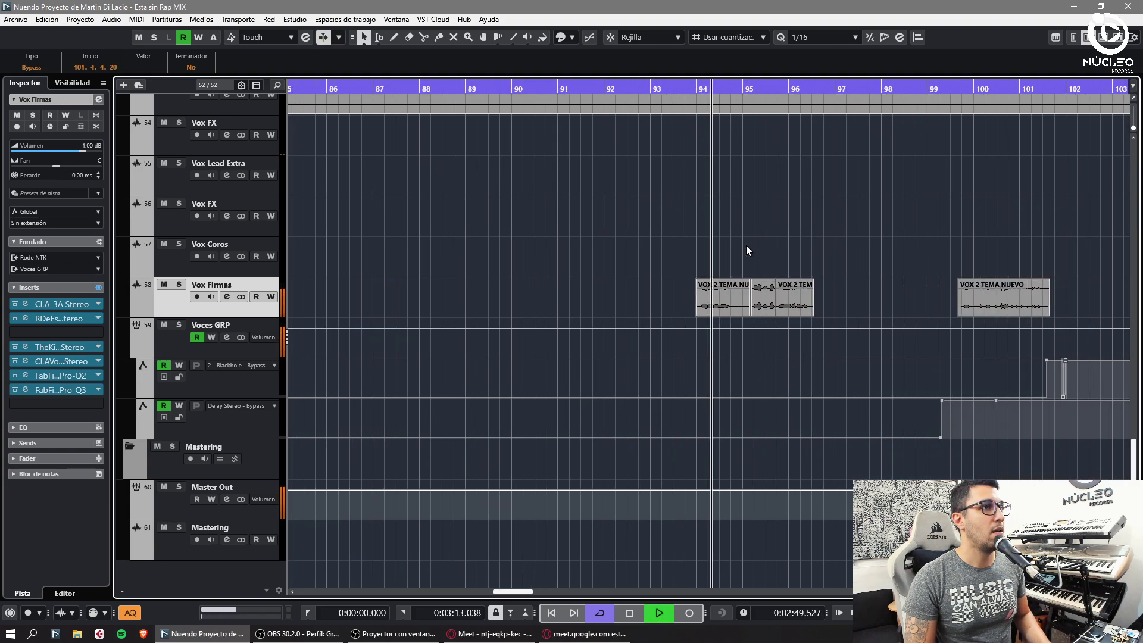
pyautogui.press('g')
pyautogui.click(791, 266)
pyautogui.press('g')
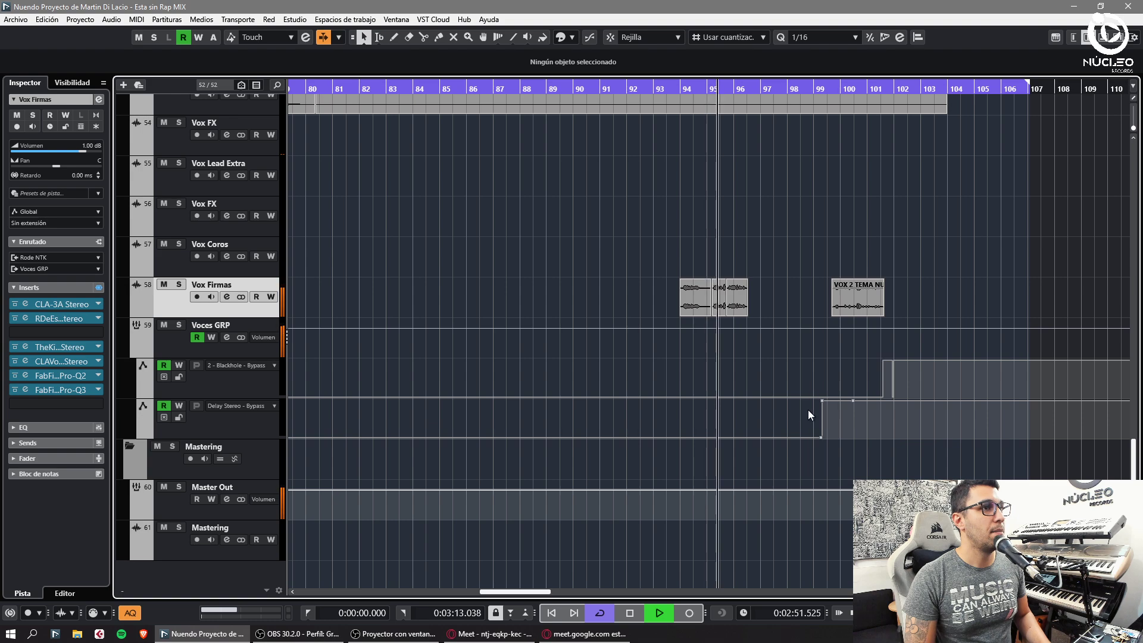
pyautogui.moveTo(816, 400); pyautogui.dragTo(679, 417)
pyautogui.press('h')
pyautogui.press('h')
pyautogui.press('h')
pyautogui.press('g')
pyautogui.press('g')
# Replay the Vox Firmas passage from about bar 93 to check how the vocal tags sound with the delay bypassed.
pyautogui.click(694, 89)
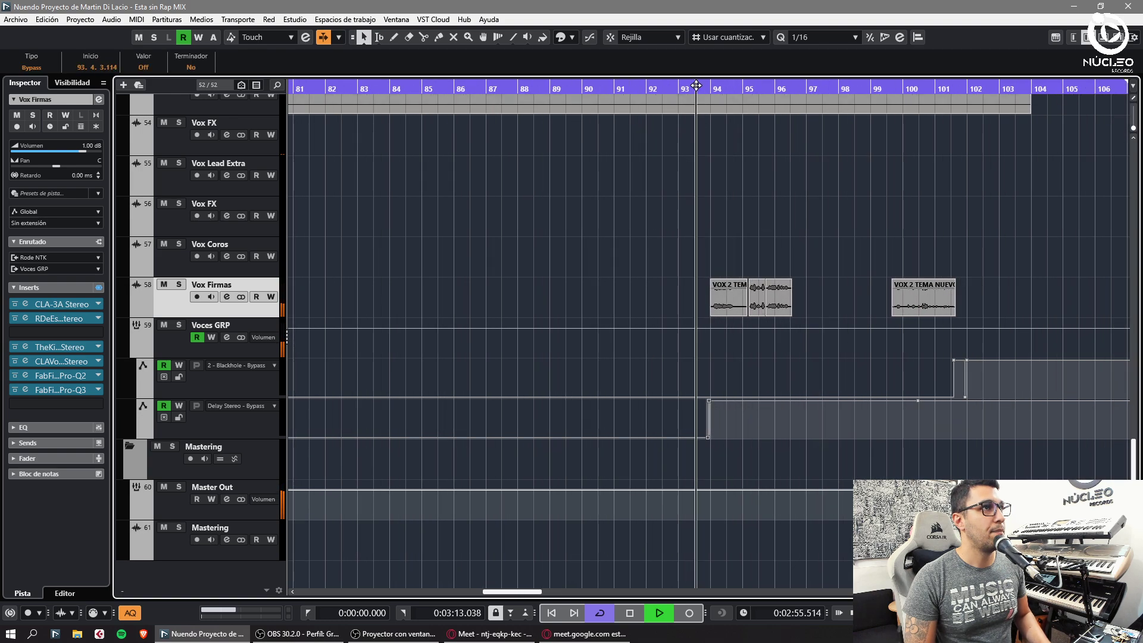
pyautogui.press('h')
pyautogui.press('g')
pyautogui.press('g')
pyautogui.press('g')
pyautogui.press('g')
pyautogui.press('g')
pyautogui.press('g')
pyautogui.press('h')
pyautogui.press('h')
pyautogui.press('h')
pyautogui.press('h')
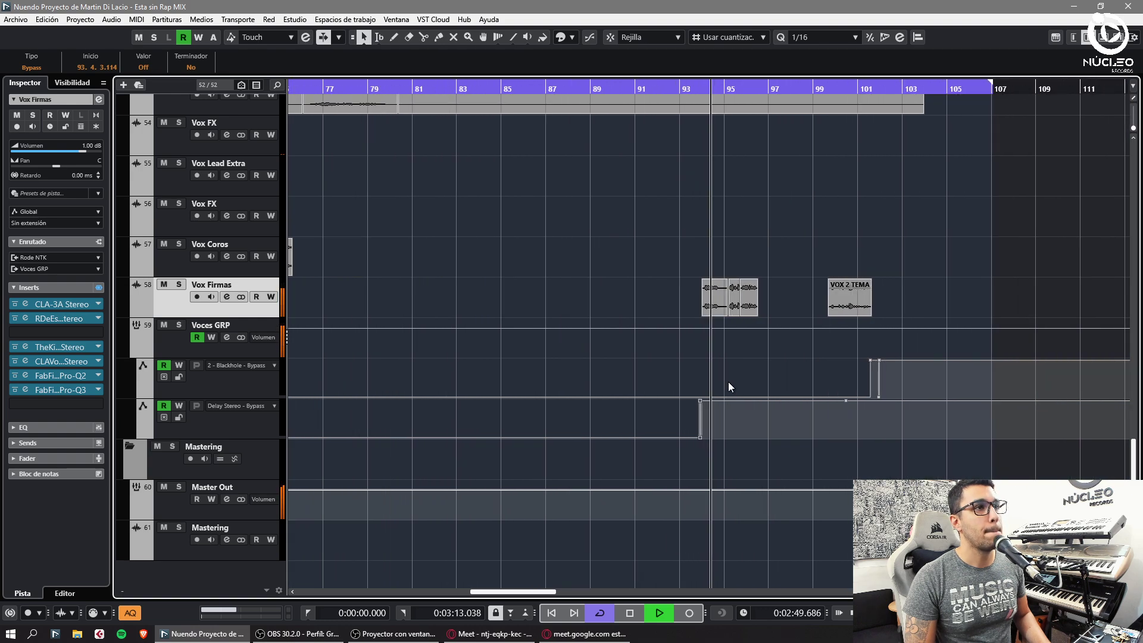
# Set the Vox Firmas track's volume to -3 dB.
pyautogui.click(731, 387)
pyautogui.press('g')
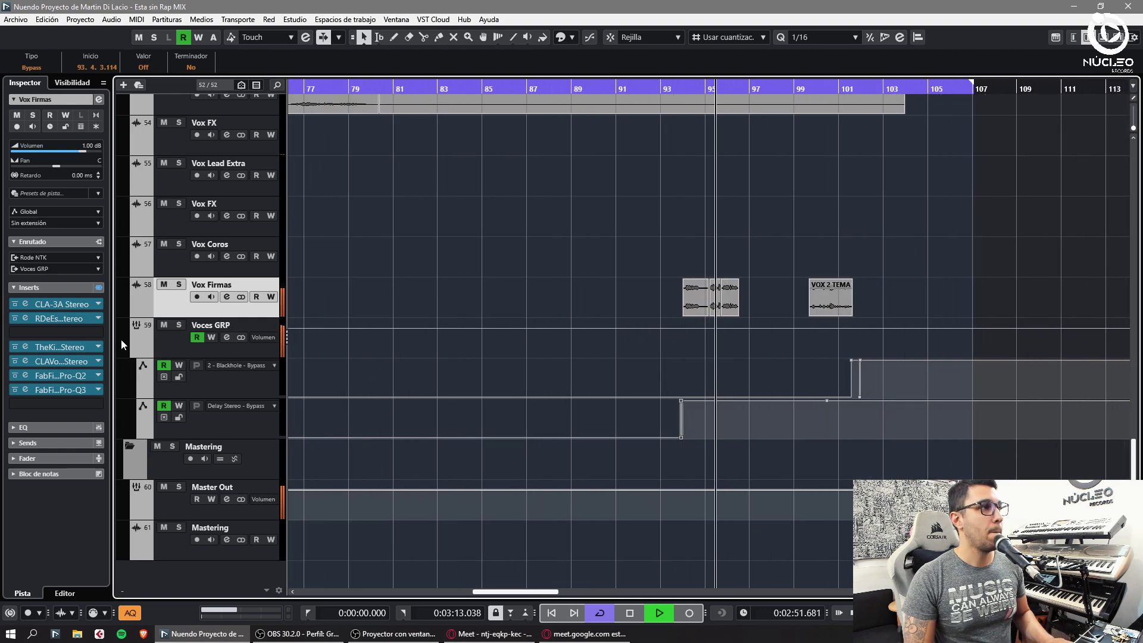
pyautogui.press('g')
pyautogui.press('g')
pyautogui.press('g')
pyautogui.press('g')
pyautogui.press('g')
pyautogui.press('g')
pyautogui.press('g')
pyautogui.press('g')
pyautogui.press('g')
pyautogui.press('g')
pyautogui.press('g')
pyautogui.press('g')
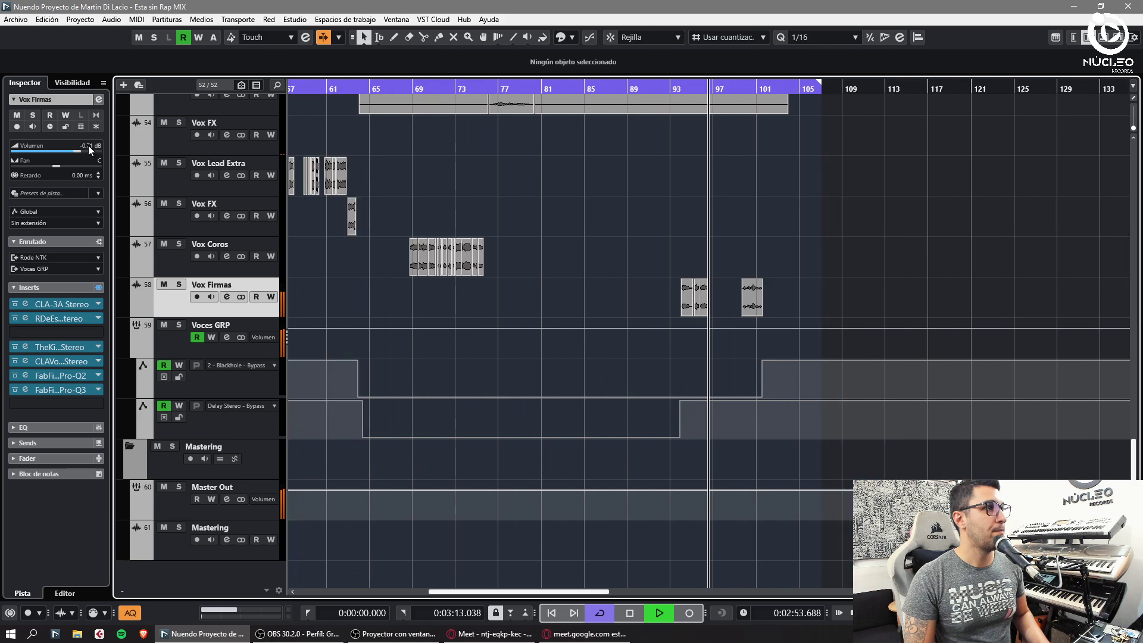
pyautogui.doubleClick(89, 146)
pyautogui.write('-3')
pyautogui.press('Return')
# Set the Vox Firmas track's volume to -2 dB and listen to the passage.
pyautogui.press('h')
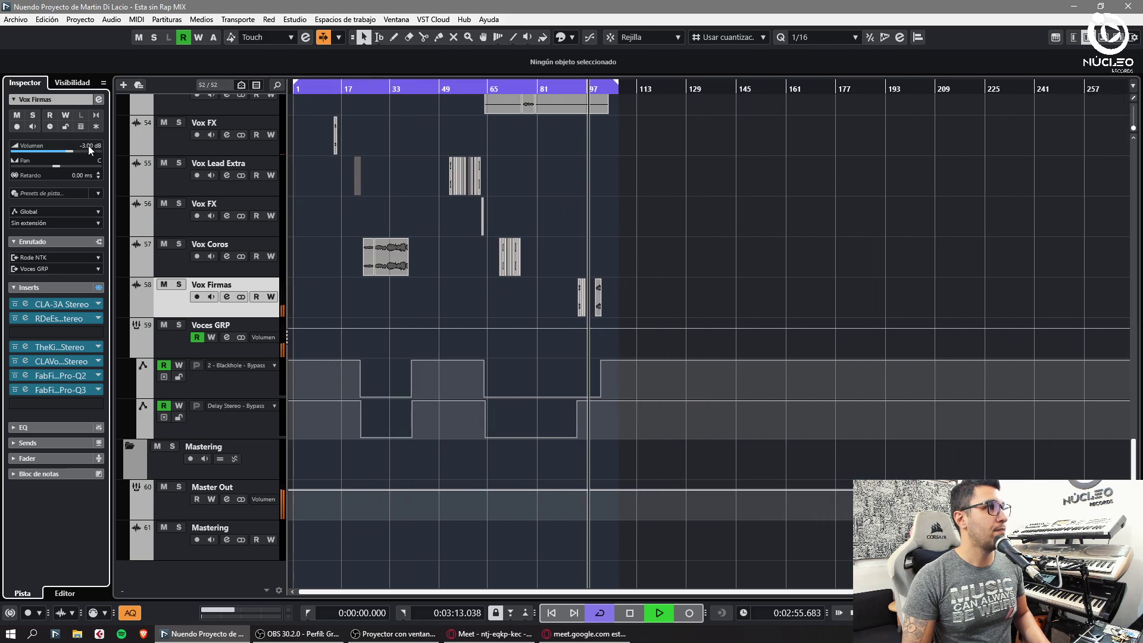
pyautogui.press('h')
pyautogui.press('h')
pyautogui.press('h')
pyautogui.press('h')
pyautogui.press('h')
pyautogui.press('Return')
pyautogui.press('h')
pyautogui.press('h')
pyautogui.press('h')
pyautogui.press('h')
pyautogui.press('h')
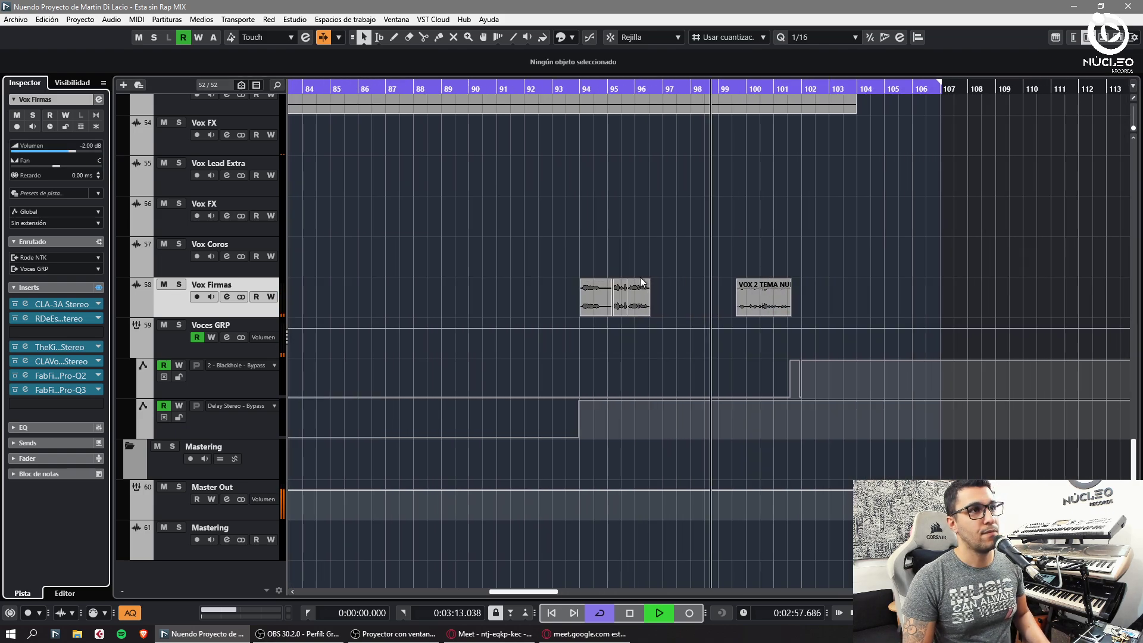
# Trim the start of the last Vox Firmas clip slightly and remove the surplus Blackhole bypass points at 101.4.4.20.
pyautogui.click(737, 282)
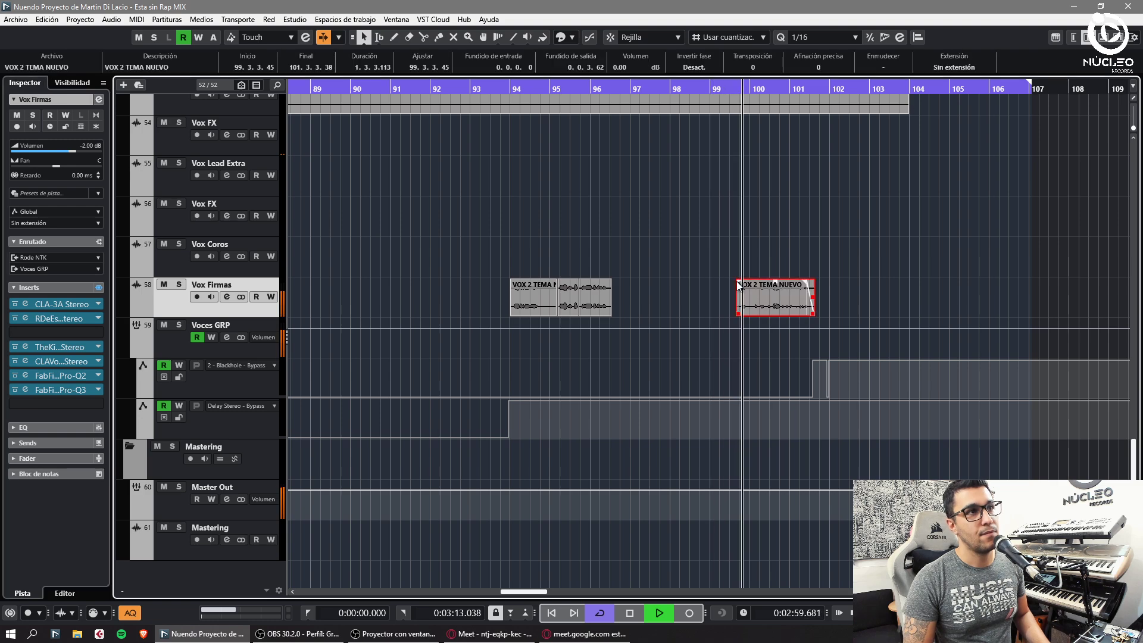
pyautogui.click(726, 248)
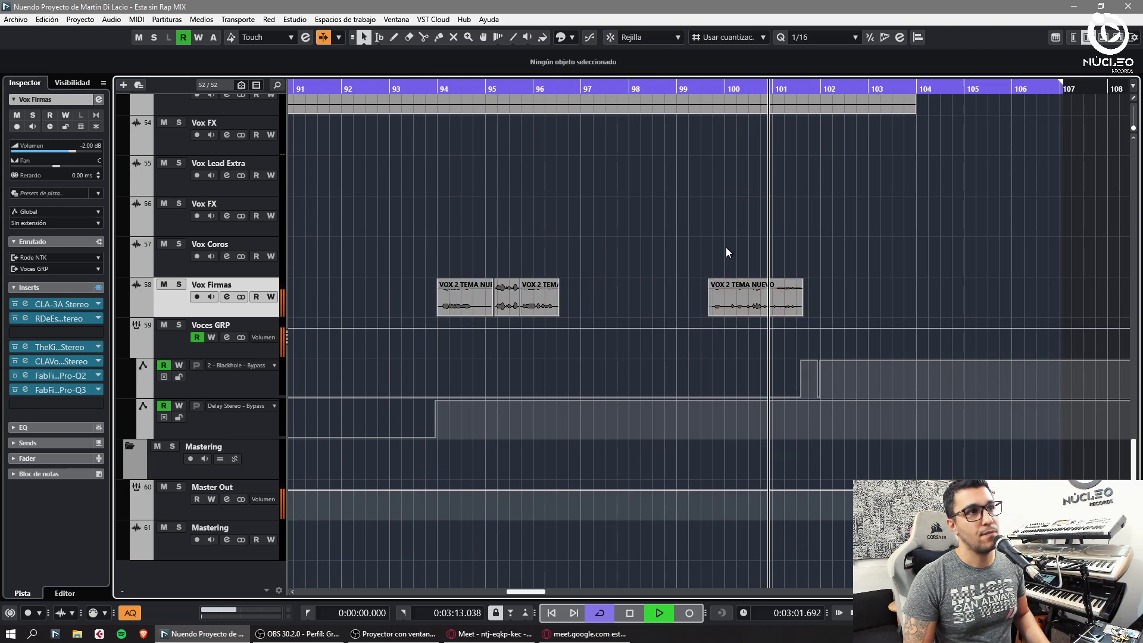
pyautogui.moveTo(656, 315)
pyautogui.mouseDown()
pyautogui.moveTo(587, 314)
pyautogui.moveTo(657, 314)
pyautogui.mouseUp()
pyautogui.click(689, 249)
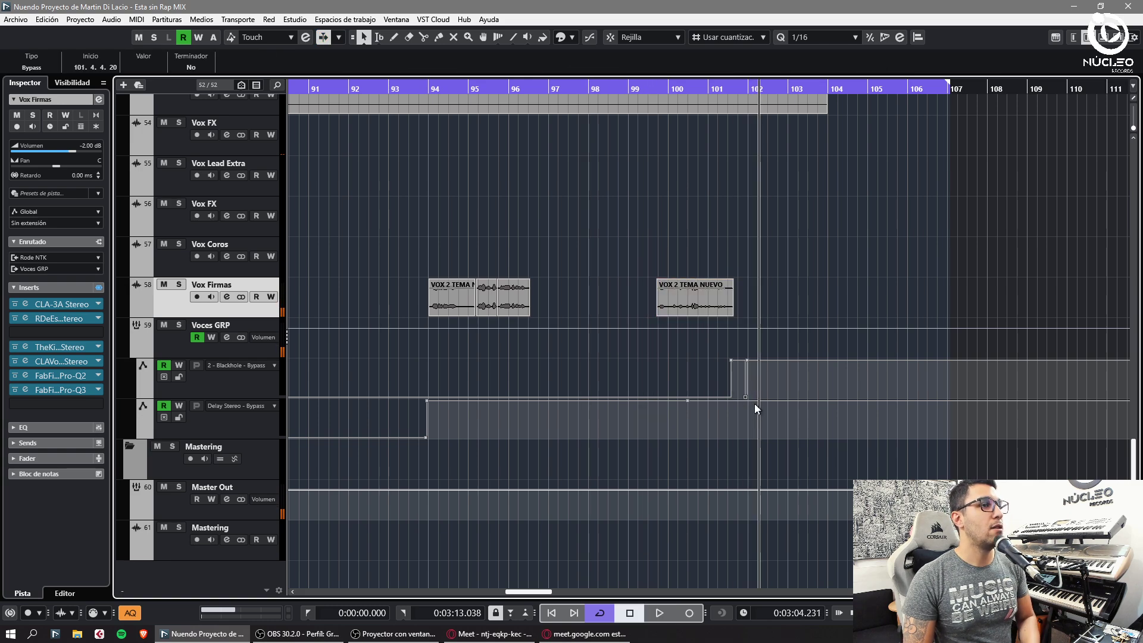
pyautogui.click(630, 85)
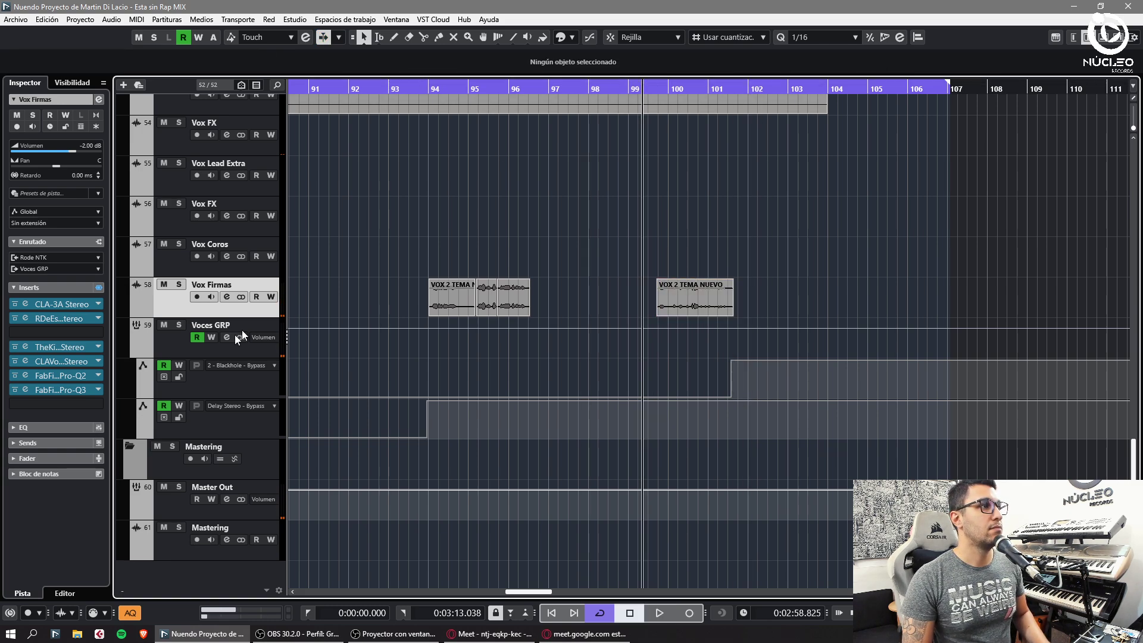
# Select Voces GRP and delete the Delay Stereo bypass points between bars 93 and 101 so the delay stays active.
pyautogui.click(180, 352)
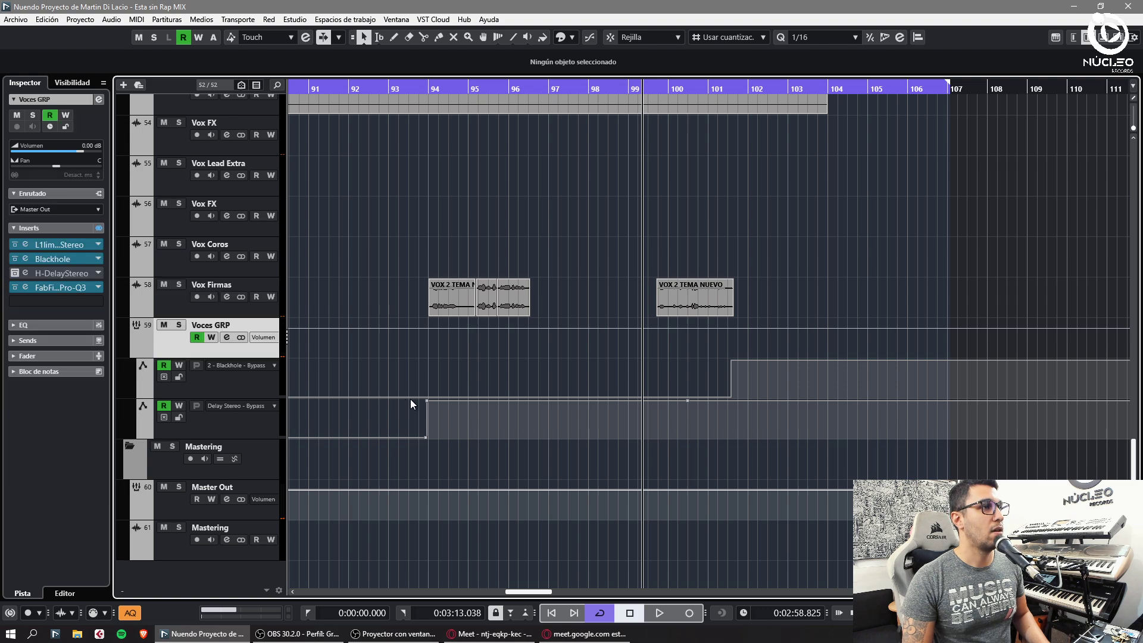
pyautogui.moveTo(427, 427); pyautogui.dragTo(713, 428)
pyautogui.press('Delete')
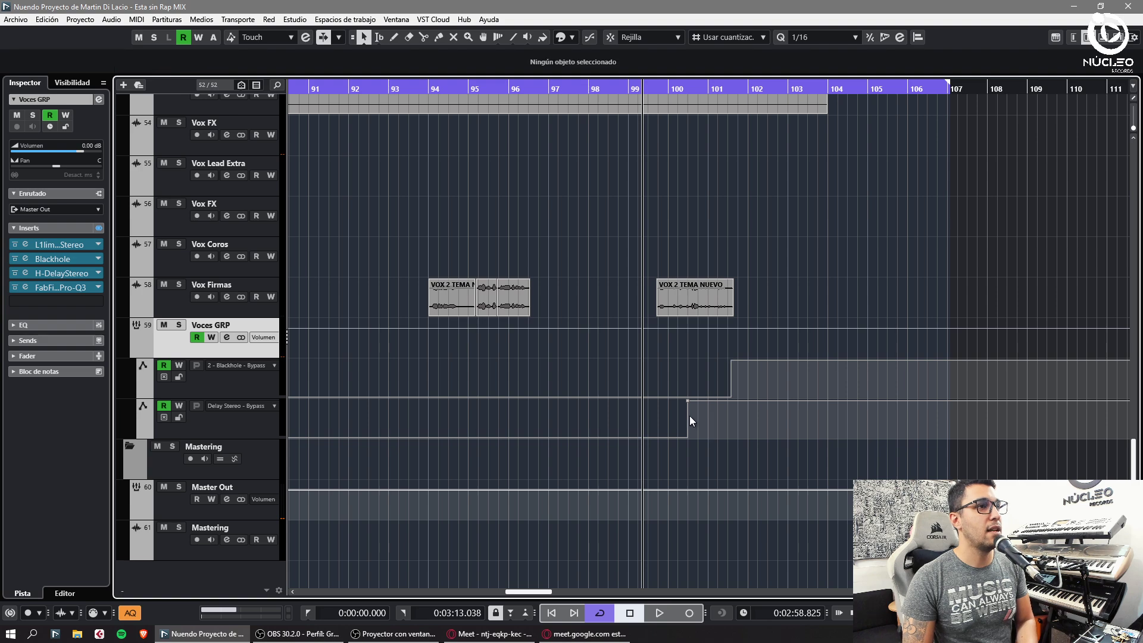
pyautogui.click(688, 402)
pyautogui.press('Delete')
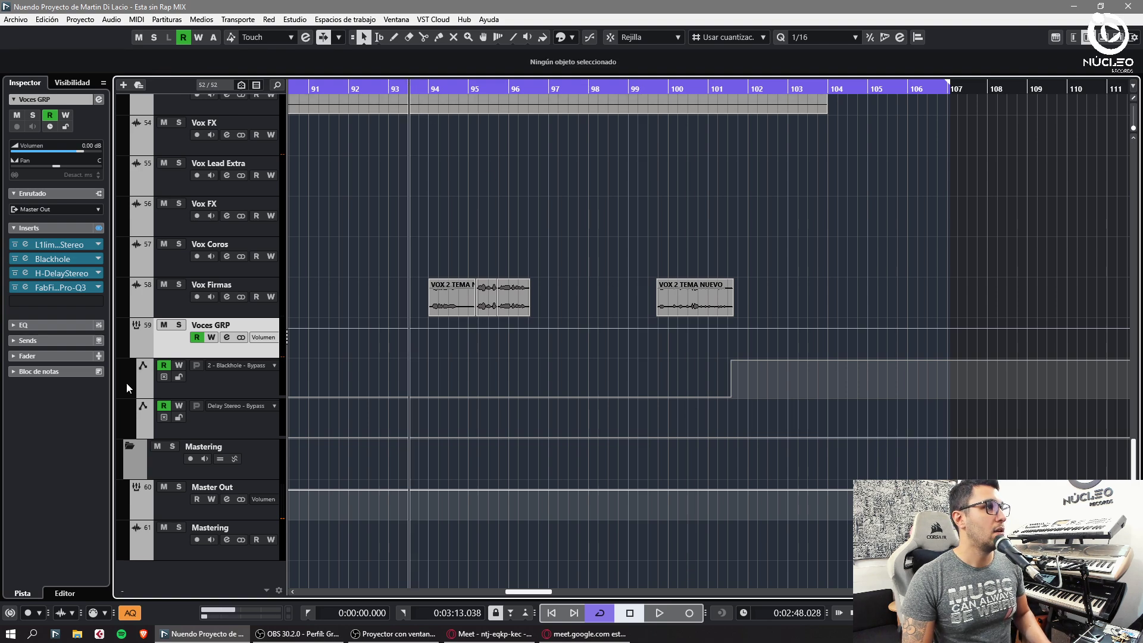
# Record automation on Voces GRP that lowers the H-Delay feedback, starting playback near bar 91.
pyautogui.click(28, 272)
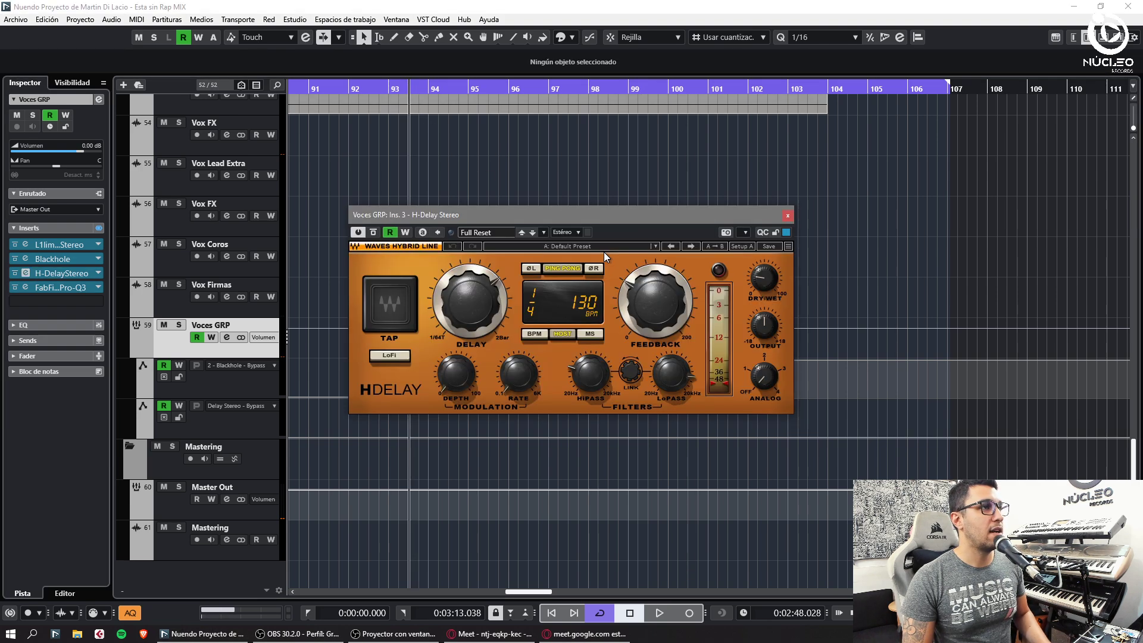
pyautogui.click(313, 88)
pyautogui.click(405, 233)
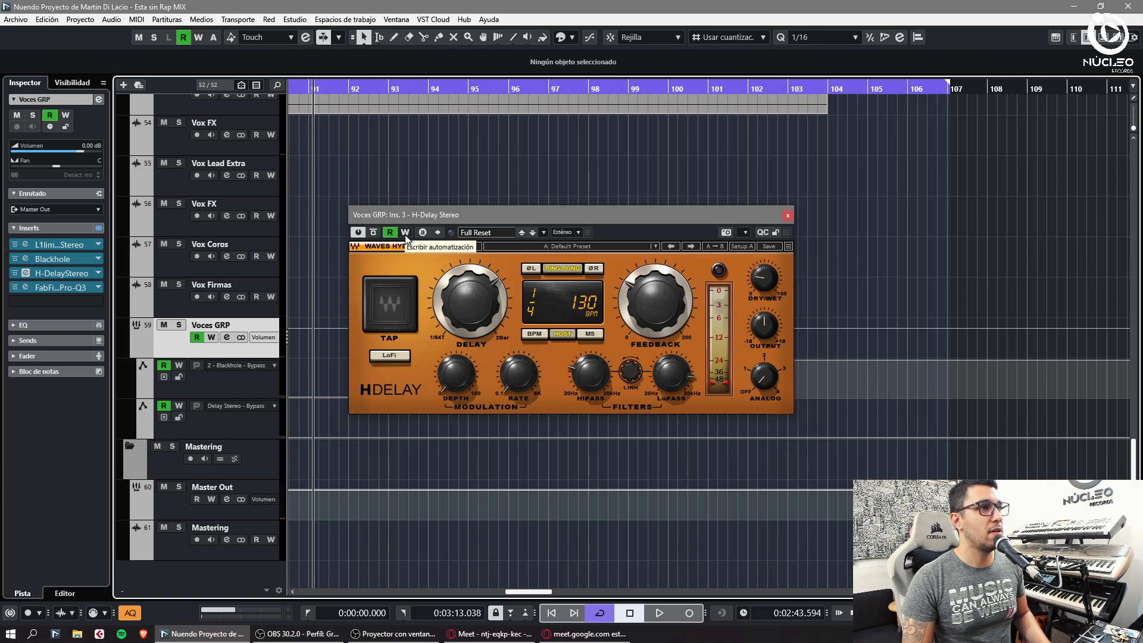
pyautogui.press('space')
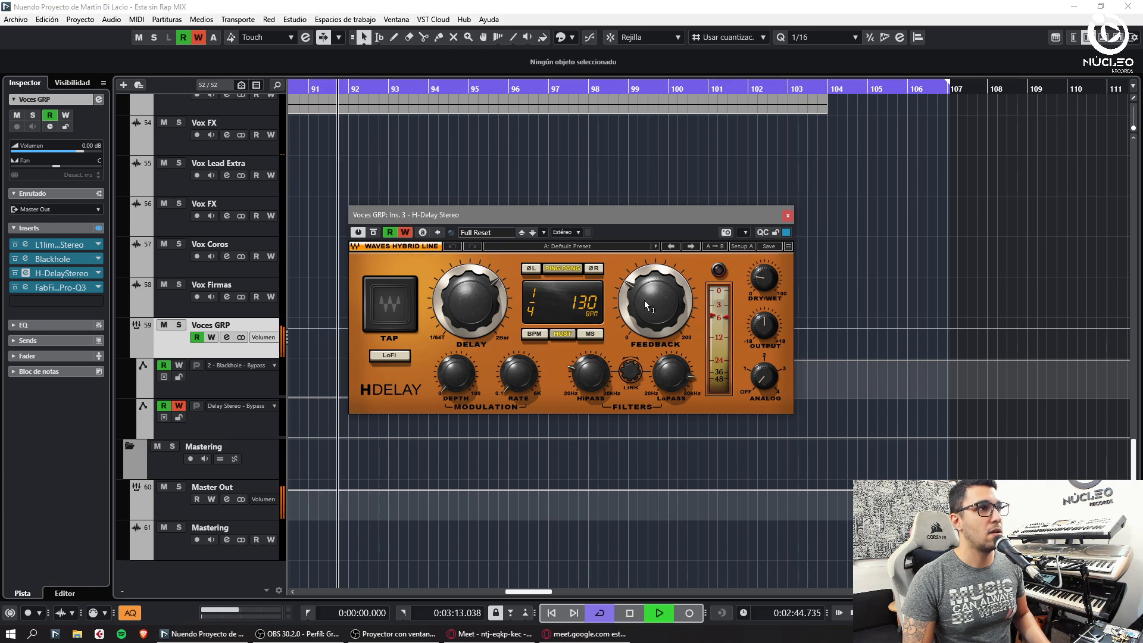
pyautogui.moveTo(644, 300); pyautogui.dragTo(644, 304)
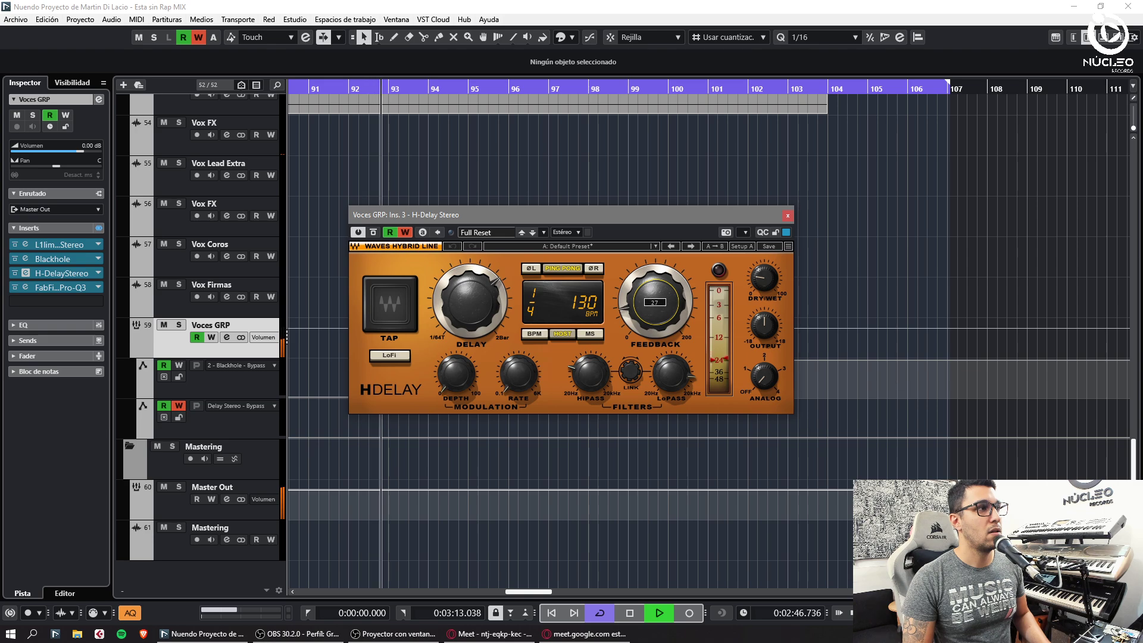
# Show the Feedback automation lane of Voces GRP, delete its surplus point, and set the H-Delay dry/wet to 16.
pyautogui.click(141, 435)
pyautogui.click(387, 467)
pyautogui.press('Delete')
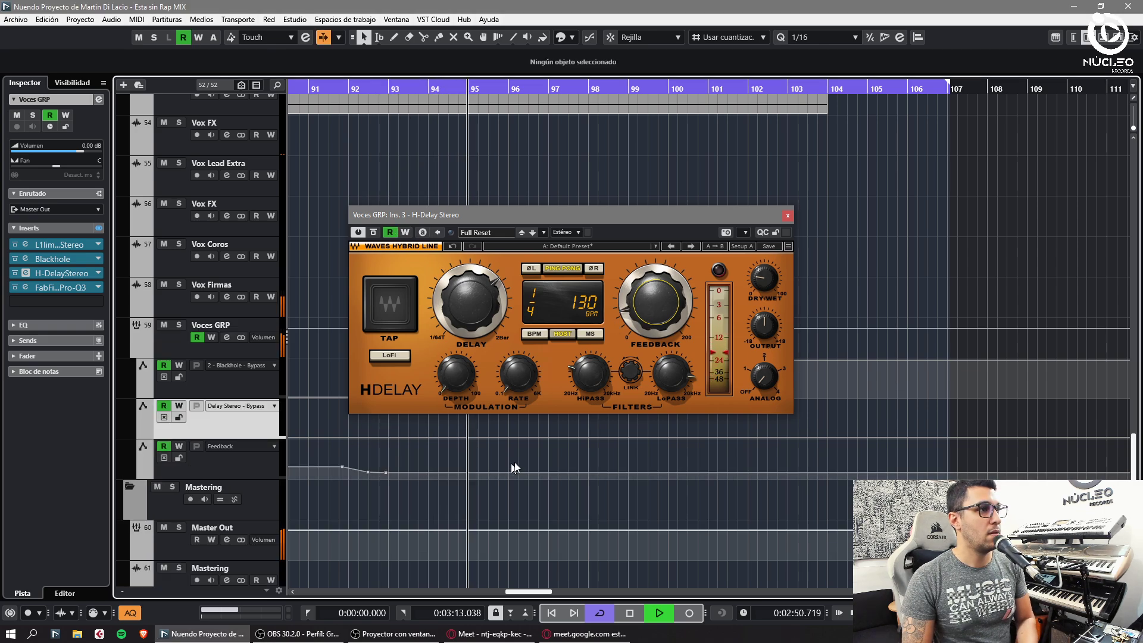
pyautogui.moveTo(764, 282); pyautogui.dragTo(764, 293)
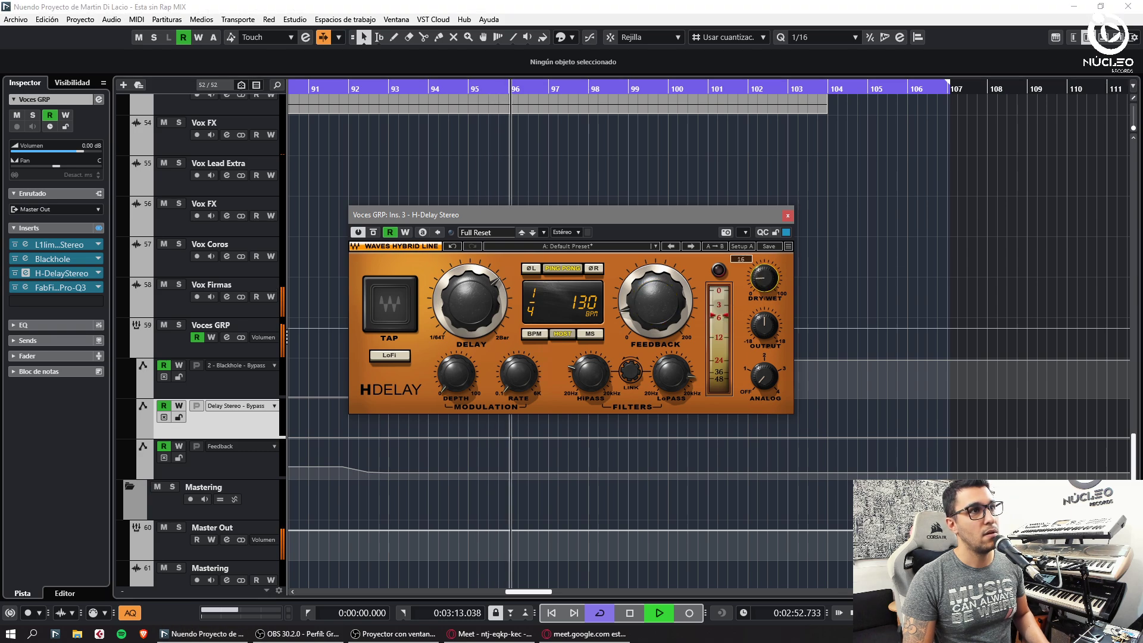
pyautogui.click(788, 214)
# Delete the Blackhole bypass points just after bar 101 so the reverb stays active to the song's end.
pyautogui.scroll(-1, 776, 242)
pyautogui.scroll(1, 775, 242)
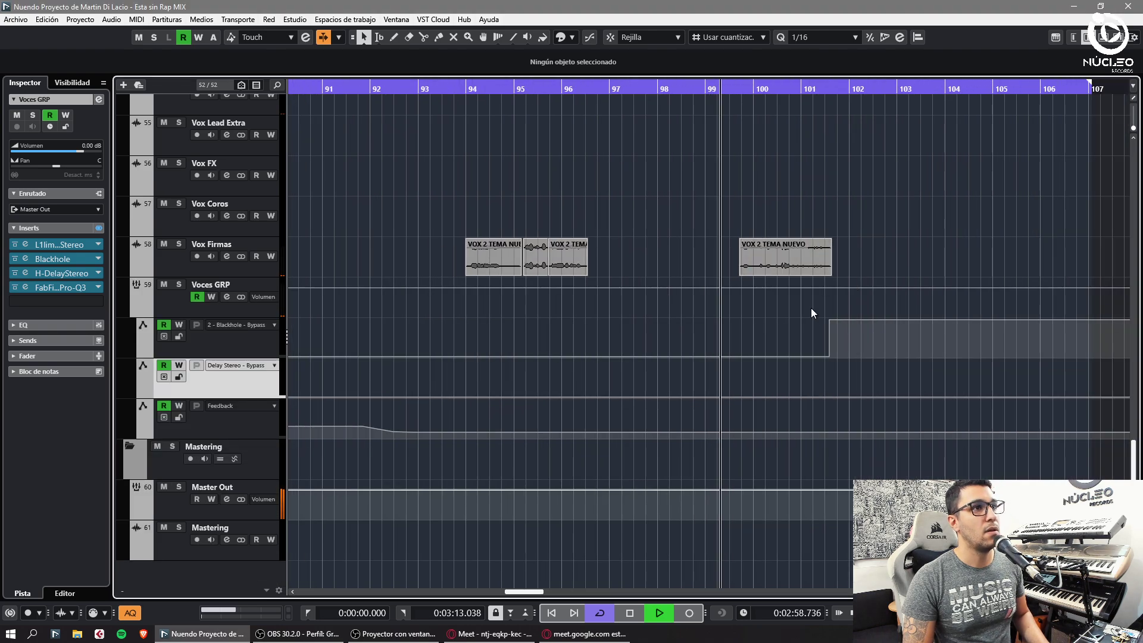
pyautogui.moveTo(819, 312); pyautogui.dragTo(853, 344)
pyautogui.press('Delete')
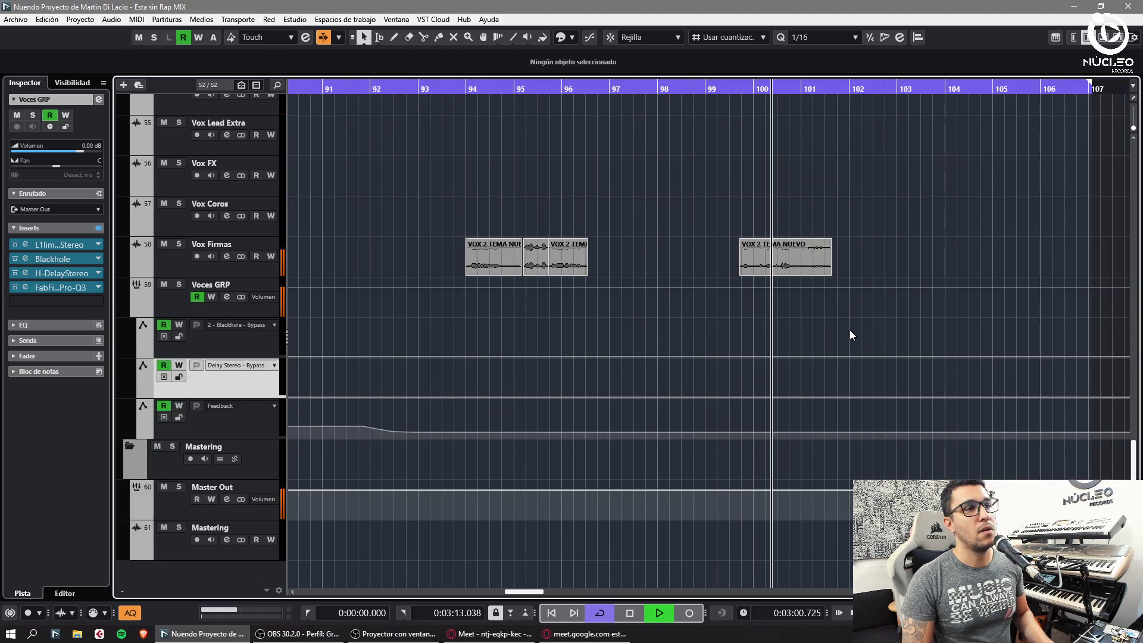
# Shorten the last Vox Firmas clip to end just after bar 101, give it a longer fade-out of 0.1.1.25, and audition it.
pyautogui.press('g')
pyautogui.press('g')
pyautogui.press('h')
pyautogui.press('h')
pyautogui.press('h')
pyautogui.press('h')
pyautogui.press('h')
pyautogui.click(763, 254)
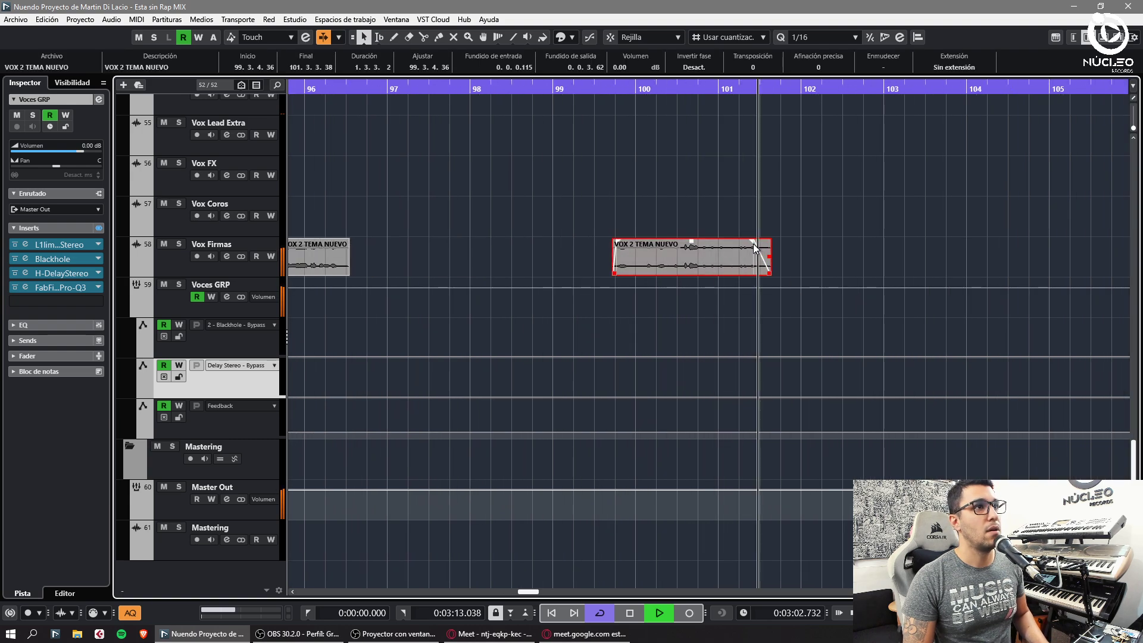
pyautogui.moveTo(754, 242)
pyautogui.mouseDown()
pyautogui.moveTo(747, 273)
pyautogui.moveTo(728, 248)
pyautogui.moveTo(740, 273)
pyautogui.moveTo(775, 243)
pyautogui.mouseUp()
pyautogui.click(669, 88)
pyautogui.press('h')
pyautogui.press('h')
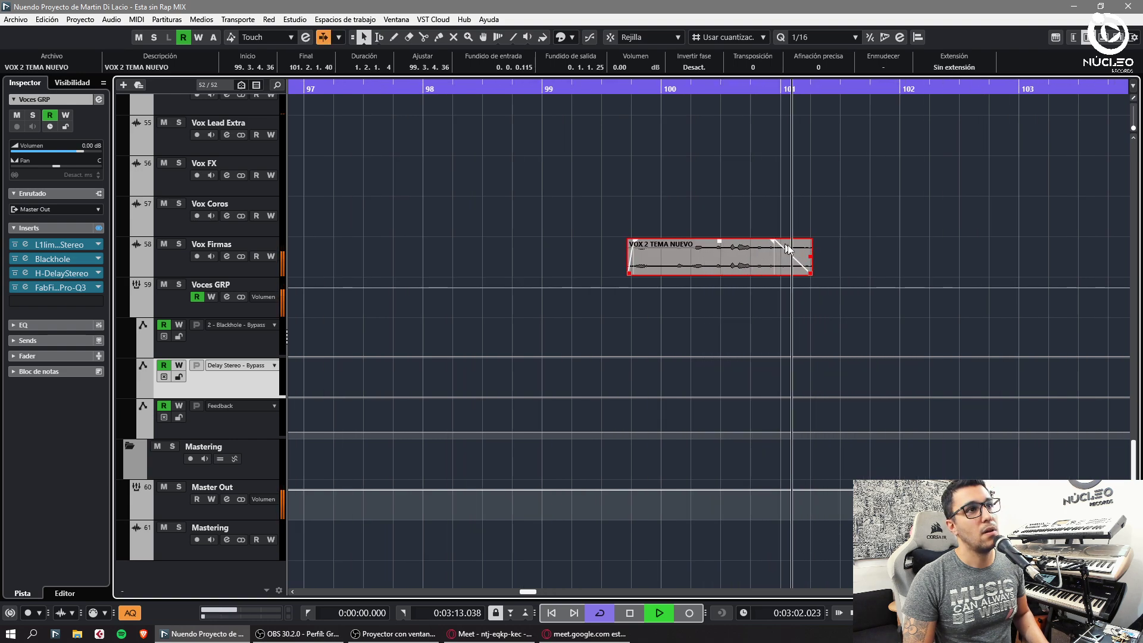
pyautogui.click(822, 219)
pyautogui.press('g')
pyautogui.press('g')
pyautogui.press('space')
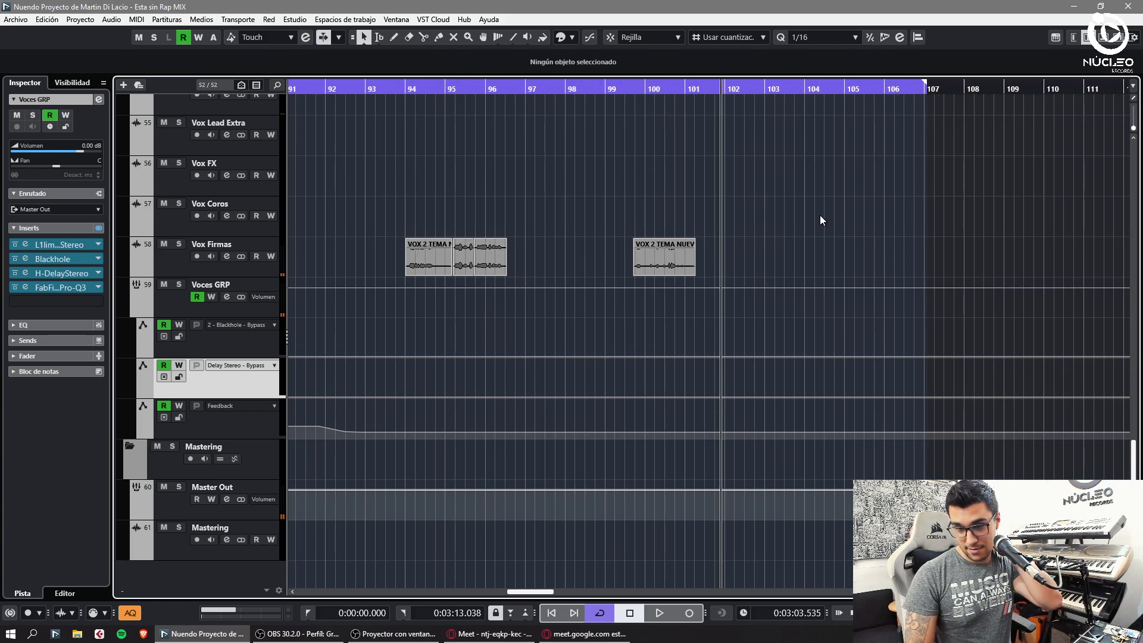
# Duplicate the last Digital Edge clip, from bar 93 to 101, directly after itself.
pyautogui.scroll(5, 820, 215)
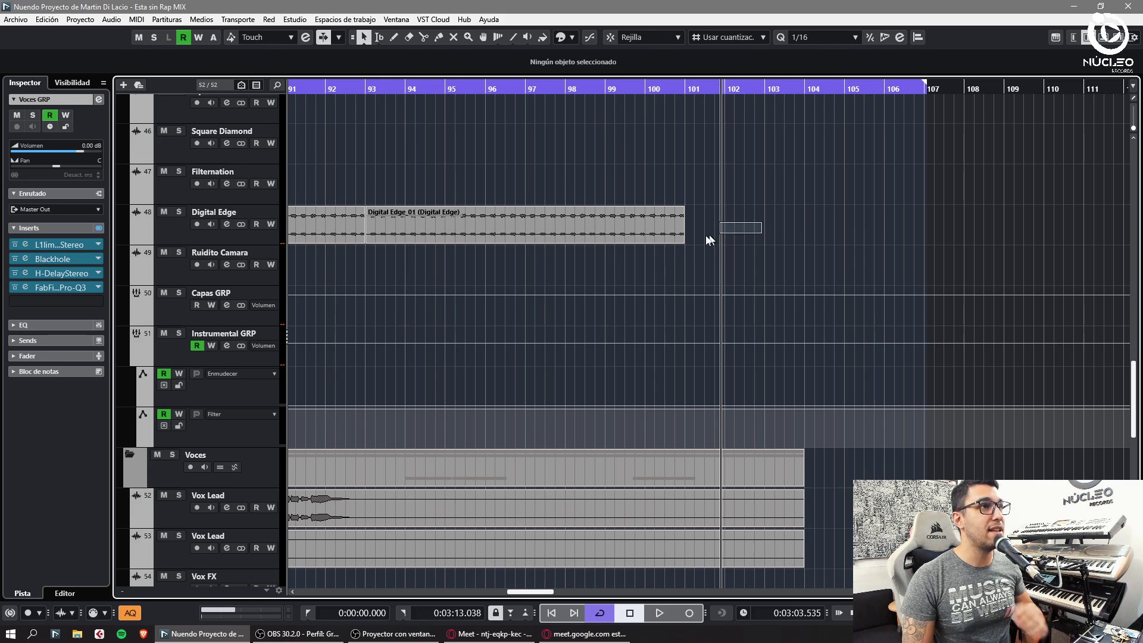
pyautogui.click(680, 240)
pyautogui.click(358, 88)
pyautogui.press('space')
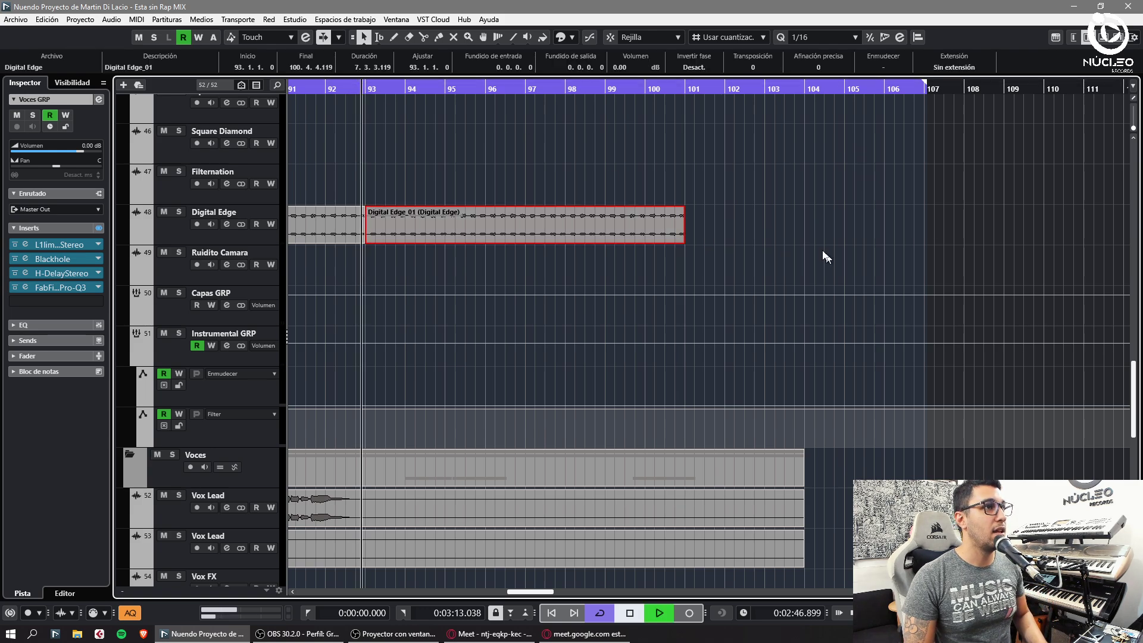
pyautogui.hotkey('ctrl', 'd')
# Duplicate the Shroomy (D) and Pointed Anthem clips between bars 93 and 101 so both continue from bar 101.
pyautogui.scroll(6, 603, 251)
pyautogui.moveTo(774, 206); pyautogui.dragTo(440, 327)
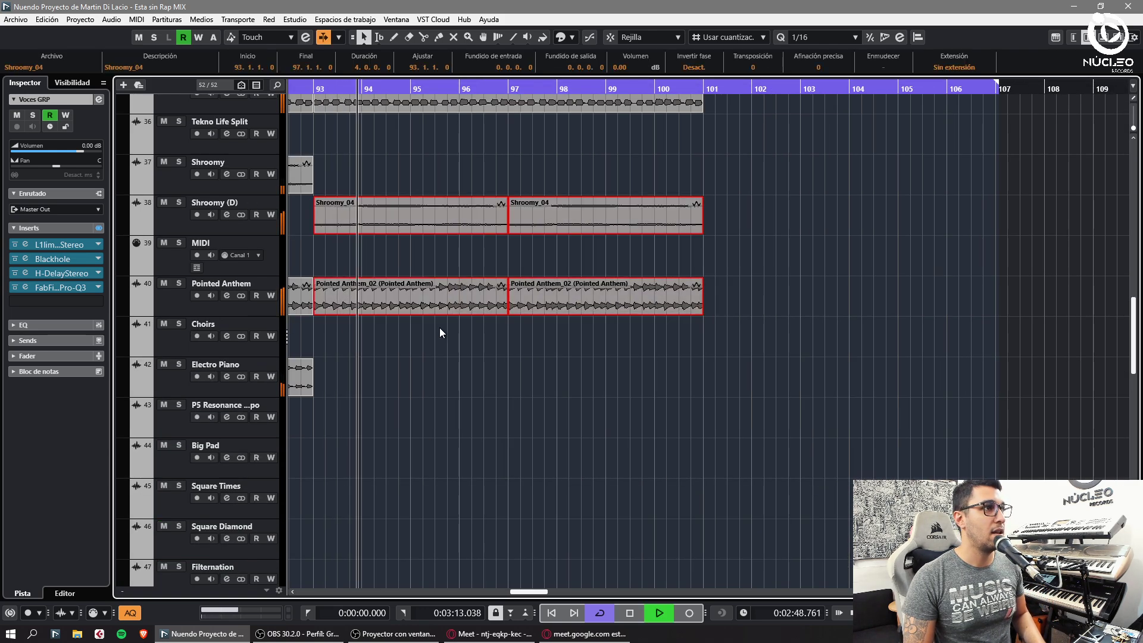
pyautogui.hotkey('ctrl', 'd')
# Duplicate the last Bajo 2 clip so the bass continues from bar 101 to 109.
pyautogui.scroll(5, 531, 309)
pyautogui.click(440, 304)
pyautogui.hotkey('ctrl', 'd')
pyautogui.press('g')
pyautogui.press('g')
pyautogui.press('g')
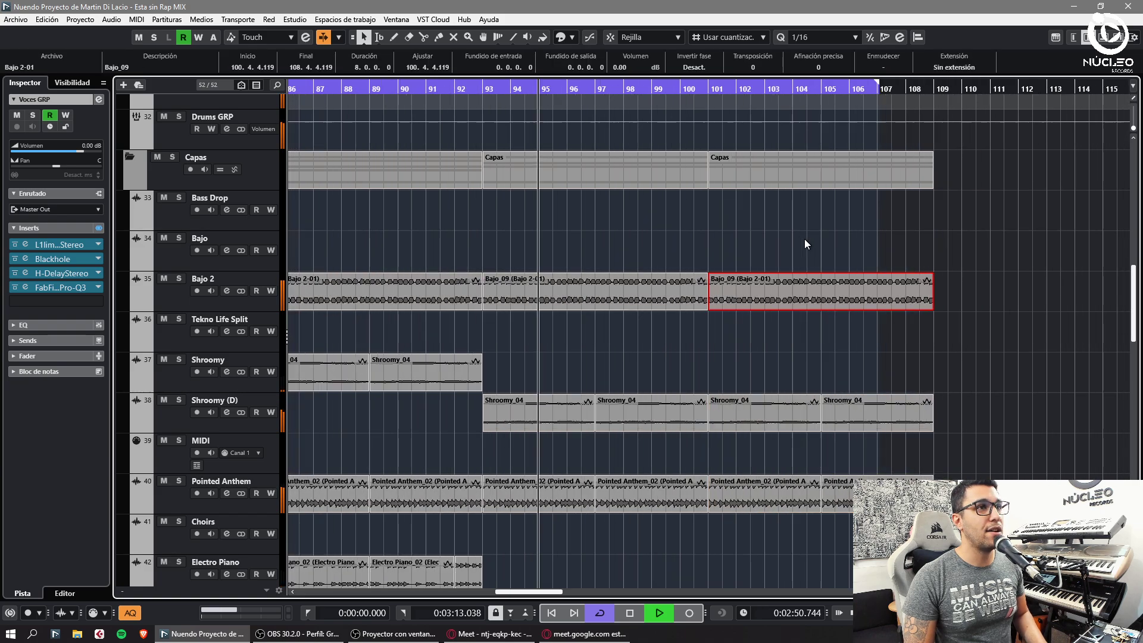
pyautogui.click(805, 238)
# Duplicate the last four Percussion Loop 1 clips twice so the loop continues from bar 101 to 109.
pyautogui.press('g')
pyautogui.scroll(5, 721, 256)
pyautogui.moveTo(759, 335); pyautogui.dragTo(664, 348)
pyautogui.hotkey('ctrl', 'd')
pyautogui.click(849, 376)
pyautogui.press('h')
pyautogui.press('h')
pyautogui.press('g')
pyautogui.press('g')
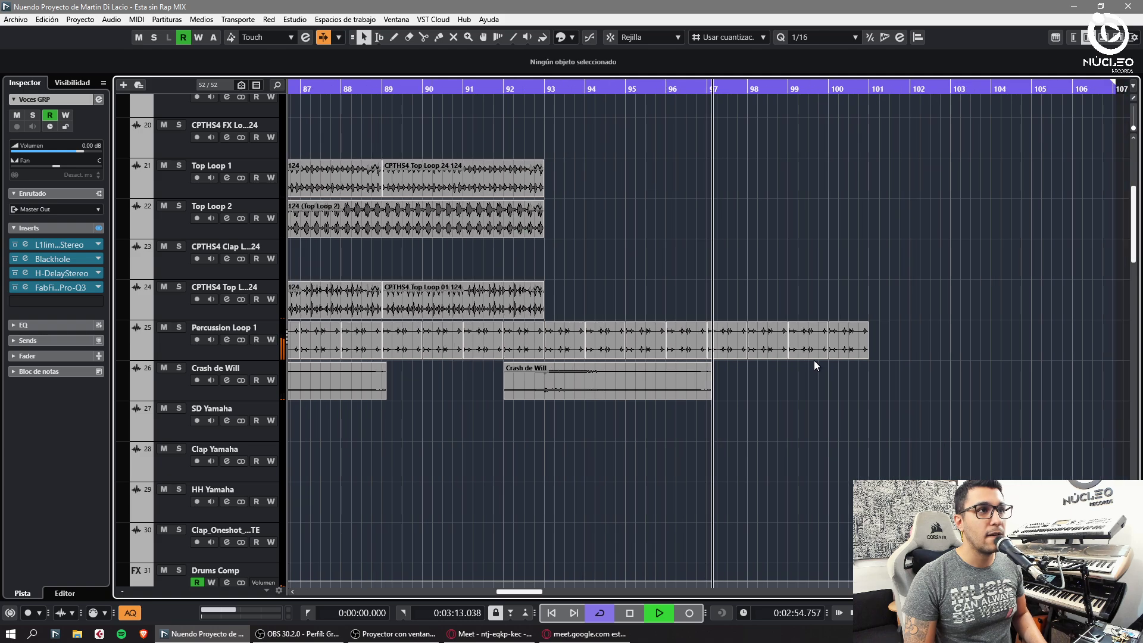
pyautogui.scroll(-5, 813, 359)
pyautogui.scroll(4, 813, 359)
pyautogui.moveTo(817, 254); pyautogui.dragTo(710, 258)
pyautogui.hotkey('ctrl', 'd')
pyautogui.scroll(-2, 815, 289)
pyautogui.hotkey('ctrl', 'd')
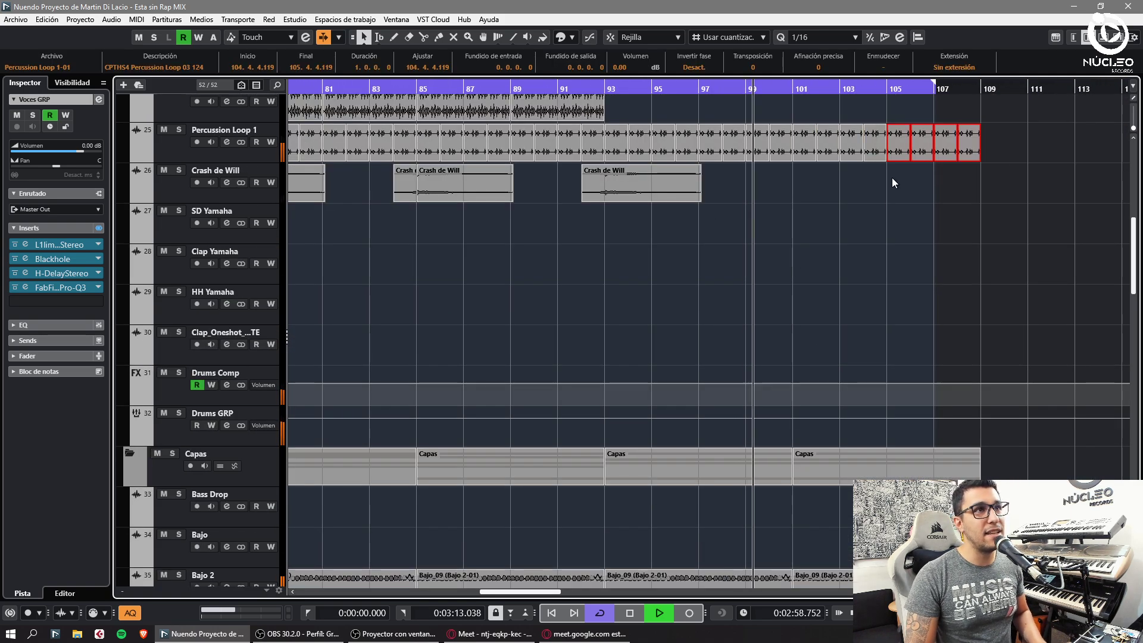
# Extend the end of the cycle range to just past bar 109.
pyautogui.press('g')
pyautogui.press('g')
pyautogui.press('g')
pyautogui.press('g')
pyautogui.press('h')
pyautogui.press('h')
pyautogui.press('h')
pyautogui.press('h')
pyautogui.press('h')
pyautogui.press('h')
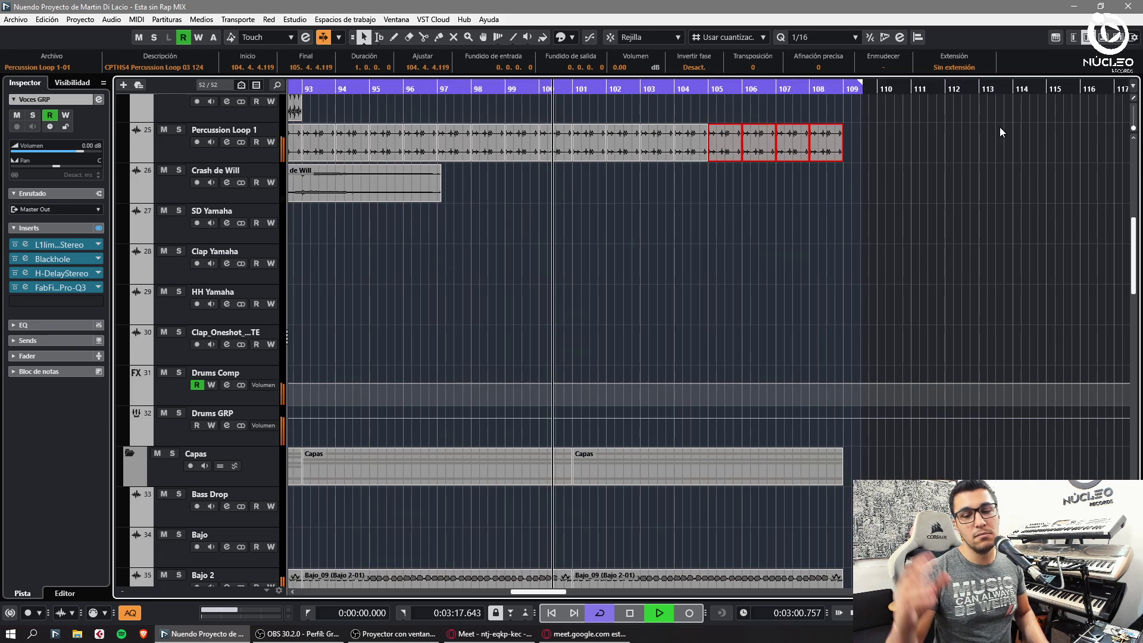
# Listen to the extended ending of the song around bars 101 to 103, then stop playback.
pyautogui.press('g')
pyautogui.press('g')
pyautogui.press('g')
pyautogui.press('g')
pyautogui.press('g')
pyautogui.press('h')
pyautogui.press('h')
pyautogui.press('h')
pyautogui.press('h')
pyautogui.press('g')
pyautogui.press('g')
pyautogui.press('g')
pyautogui.press('g')
pyautogui.press('h')
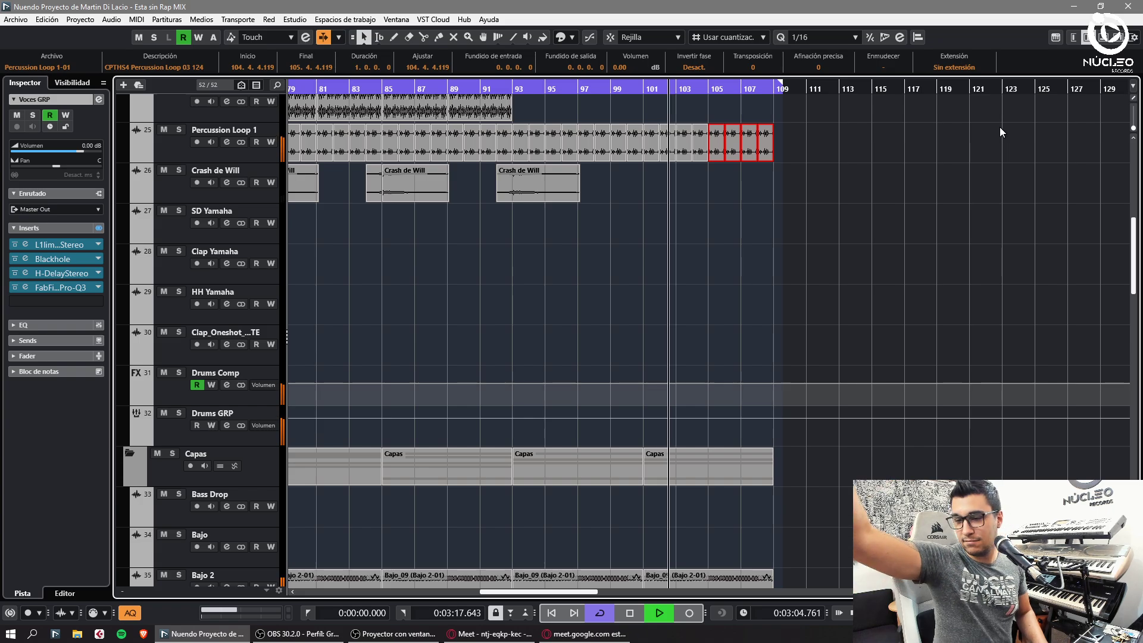
pyautogui.press('space')
# Return to the project start and examine the clips across all tracks in the whole arrangement.
pyautogui.press('g')
pyautogui.press('g')
pyautogui.press('g')
pyautogui.press('g')
pyautogui.press('g')
pyautogui.press('g')
pyautogui.press('g')
pyautogui.press('g')
pyautogui.press('g')
pyautogui.press('.')
pyautogui.scroll(-7, 522, 355)
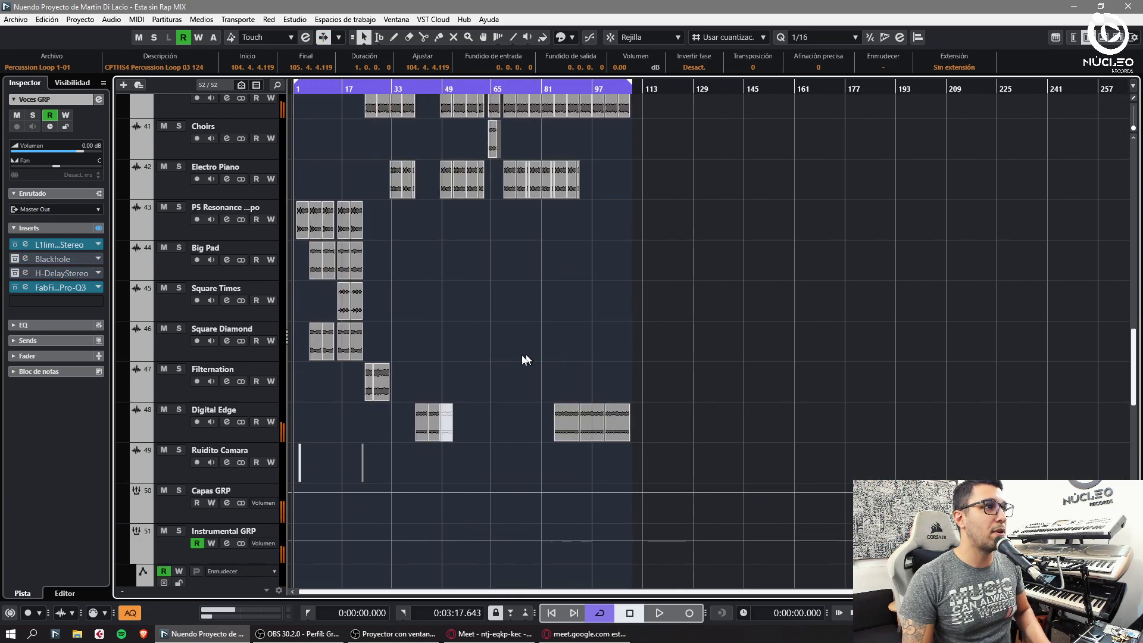
pyautogui.scroll(4, 523, 357)
pyautogui.scroll(-6, 516, 359)
pyautogui.scroll(8, 515, 358)
pyautogui.scroll(-7, 517, 358)
pyautogui.scroll(5, 519, 359)
pyautogui.scroll(-6, 520, 357)
pyautogui.press('f')
pyautogui.click(521, 356)
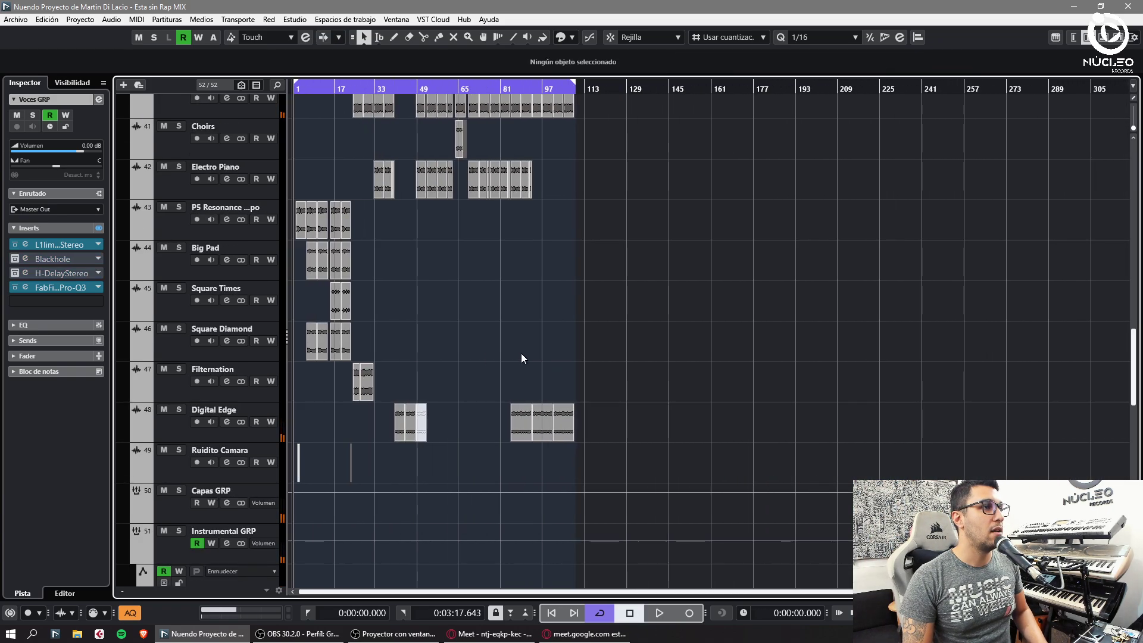
pyautogui.press('h')
pyautogui.press('h')
pyautogui.press('h')
pyautogui.press('h')
pyautogui.scroll(6, 626, 292)
pyautogui.scroll(-10, 673, 277)
pyautogui.press('g')
pyautogui.press('g')
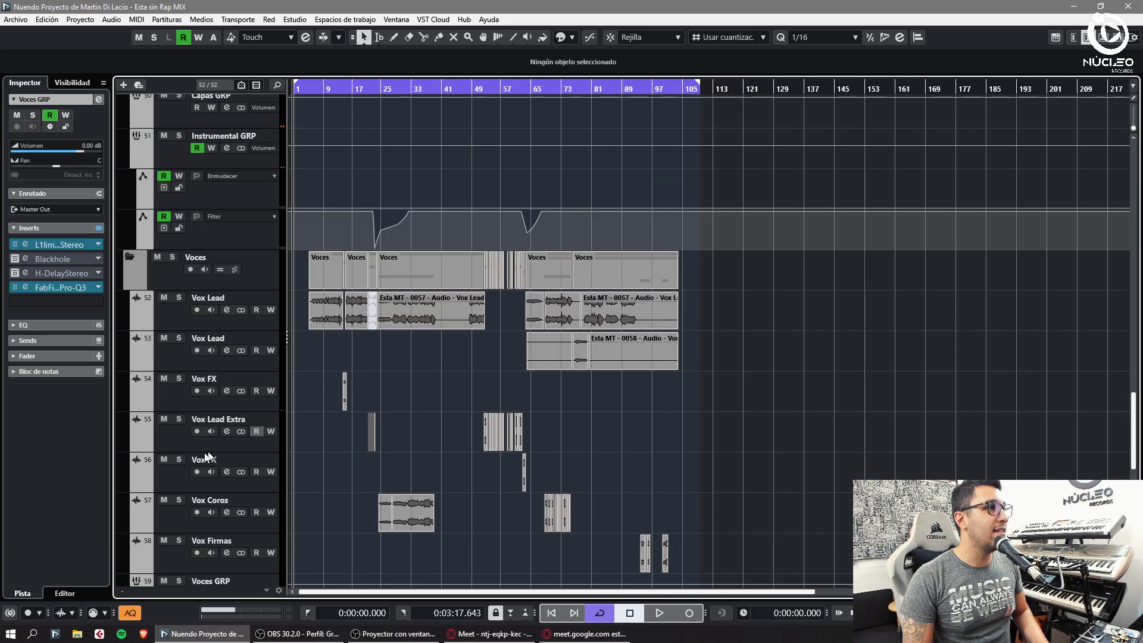
# Select the Mastering audio track and set its input routing to Mastering.
pyautogui.scroll(-6, 205, 452)
pyautogui.press('h')
pyautogui.press('h')
pyautogui.press('h')
pyautogui.press('h')
pyautogui.press('h')
pyautogui.press('h')
pyautogui.press('h')
pyautogui.press('h')
pyautogui.press('h')
pyautogui.click(179, 507)
pyautogui.press('h')
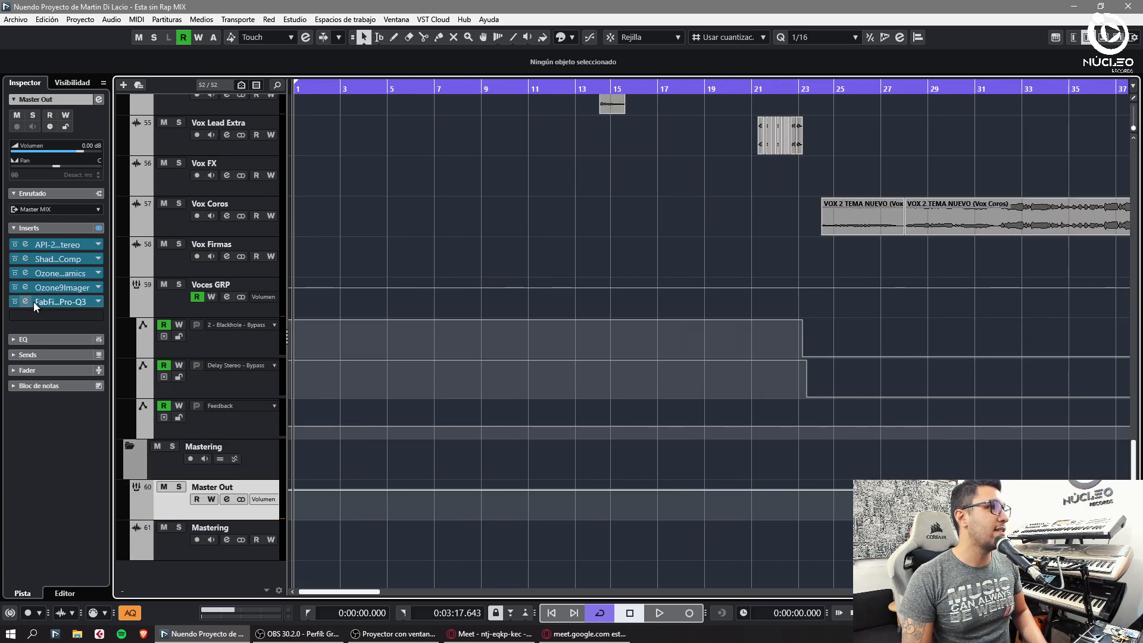
pyautogui.click(190, 545)
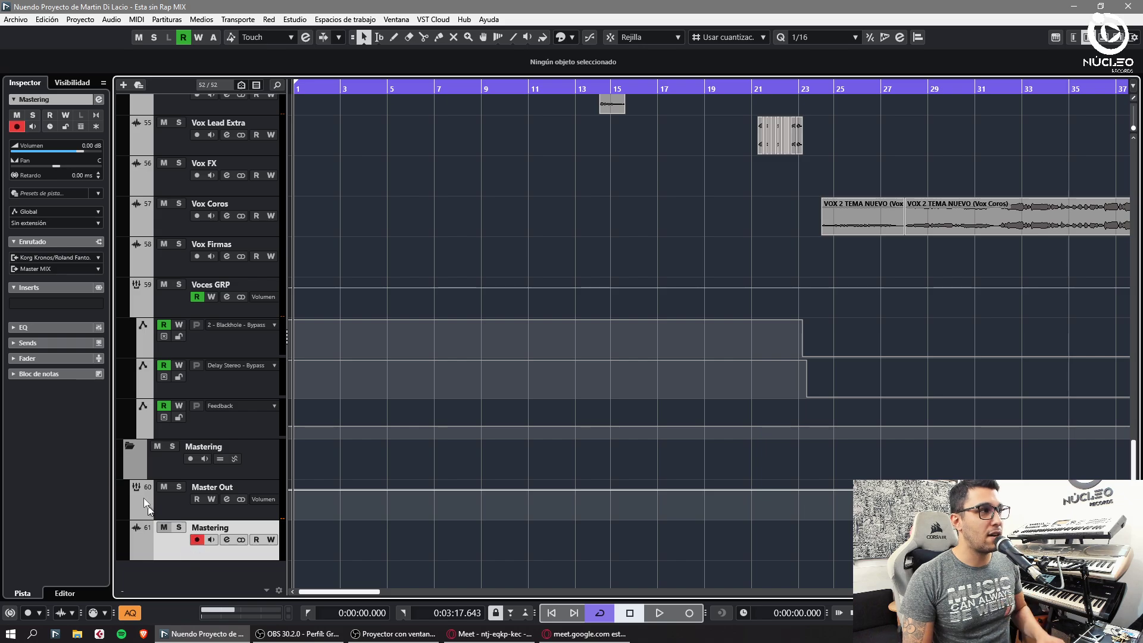
pyautogui.click(50, 259)
pyautogui.click(52, 394)
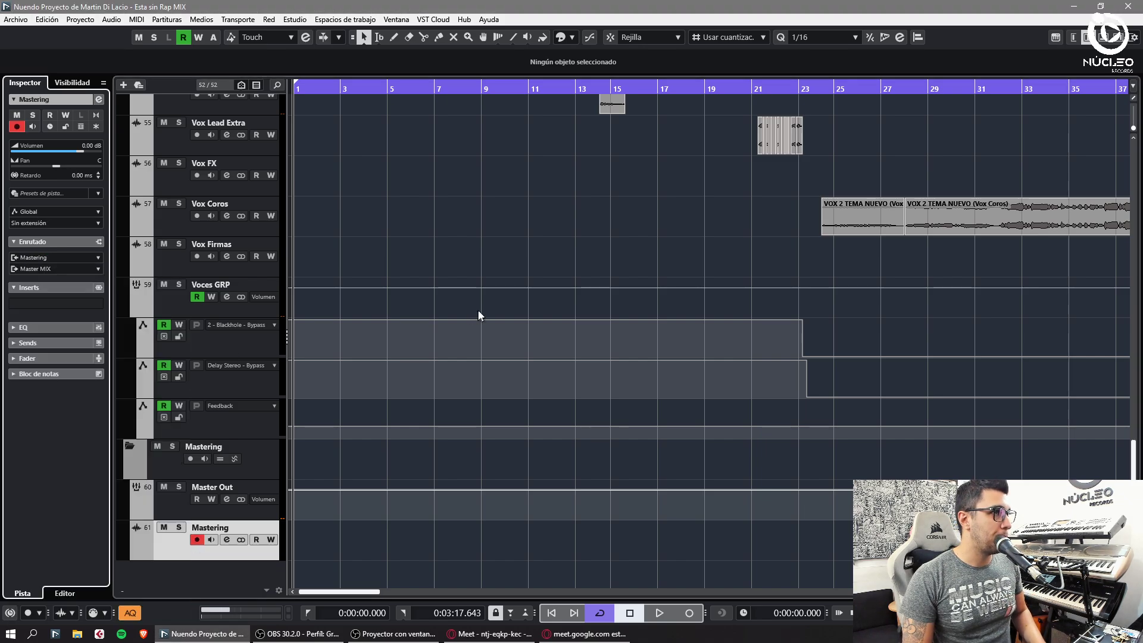
# Start playback near bar 6 and route the output of the Master Out group to Mastering Out.
pyautogui.scroll(15, 480, 309)
pyautogui.click(408, 89)
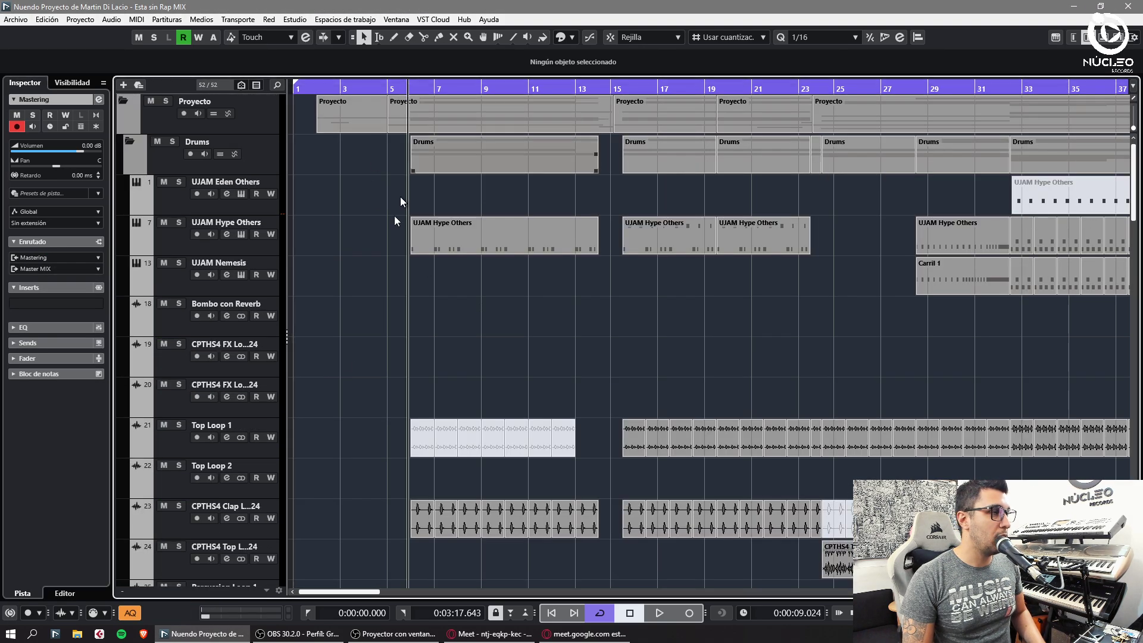
pyautogui.scroll(-10, 345, 357)
pyautogui.scroll(-10, 452, 410)
pyautogui.press('space')
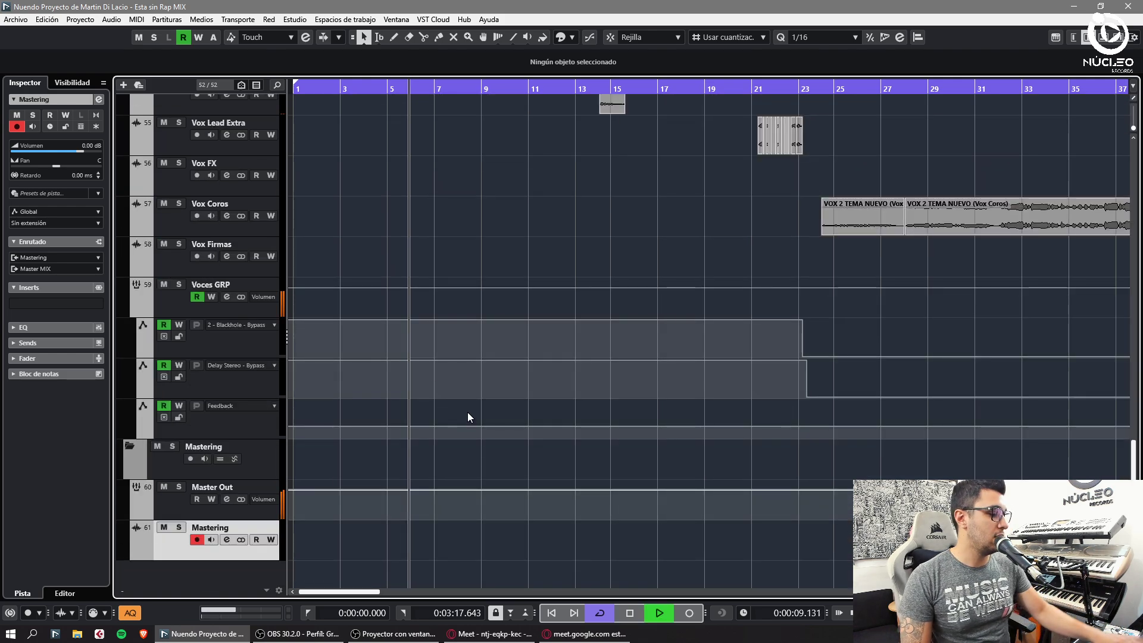
pyautogui.press('Up')
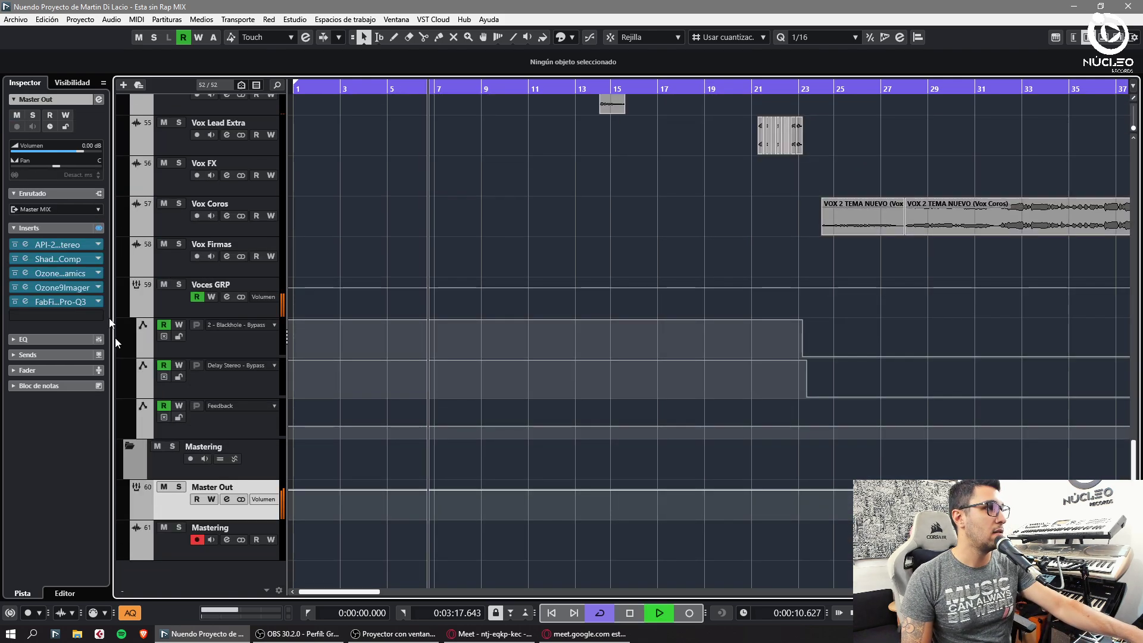
pyautogui.click(60, 208)
pyautogui.click(67, 323)
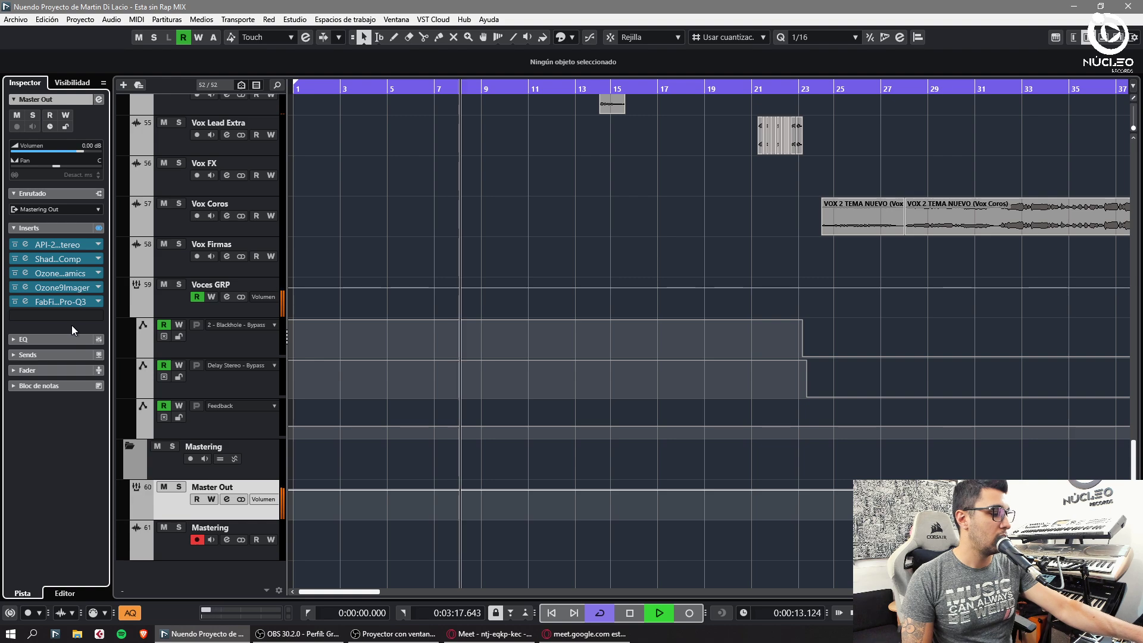
# Set the volume of the Voces GRP group to 1 dB.
pyautogui.click(170, 309)
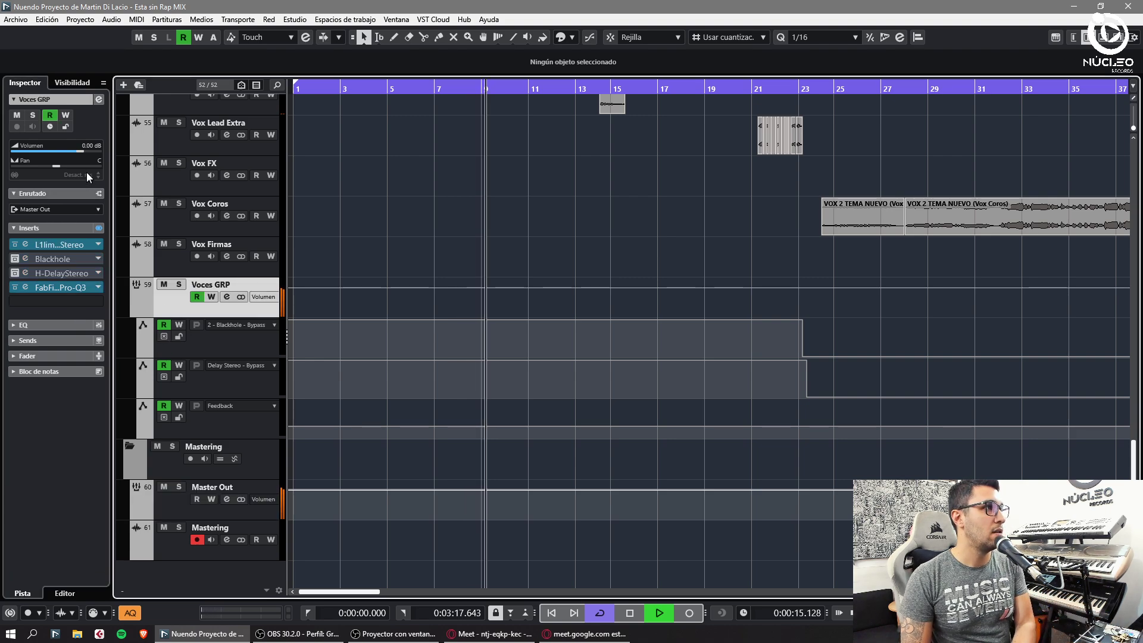
pyautogui.doubleClick(84, 148)
pyautogui.write('1')
pyautogui.press('Return')
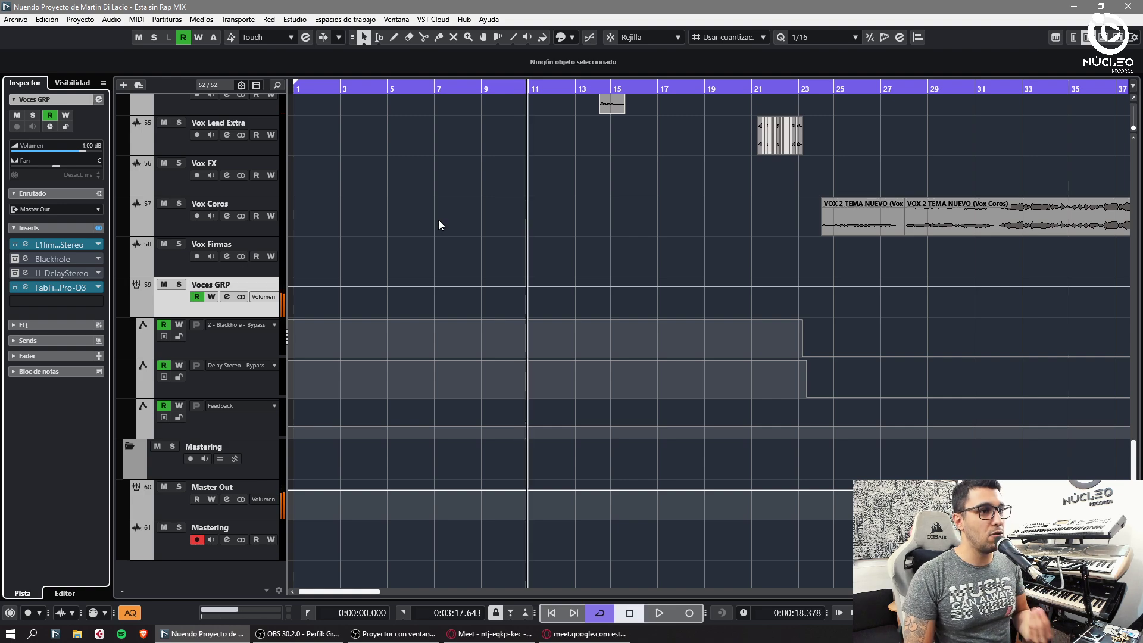
# Listen to the first verse from about bar 11 while examining the instrument layers and vocal clips.
pyautogui.press('g')
pyautogui.press('g')
pyautogui.press('g')
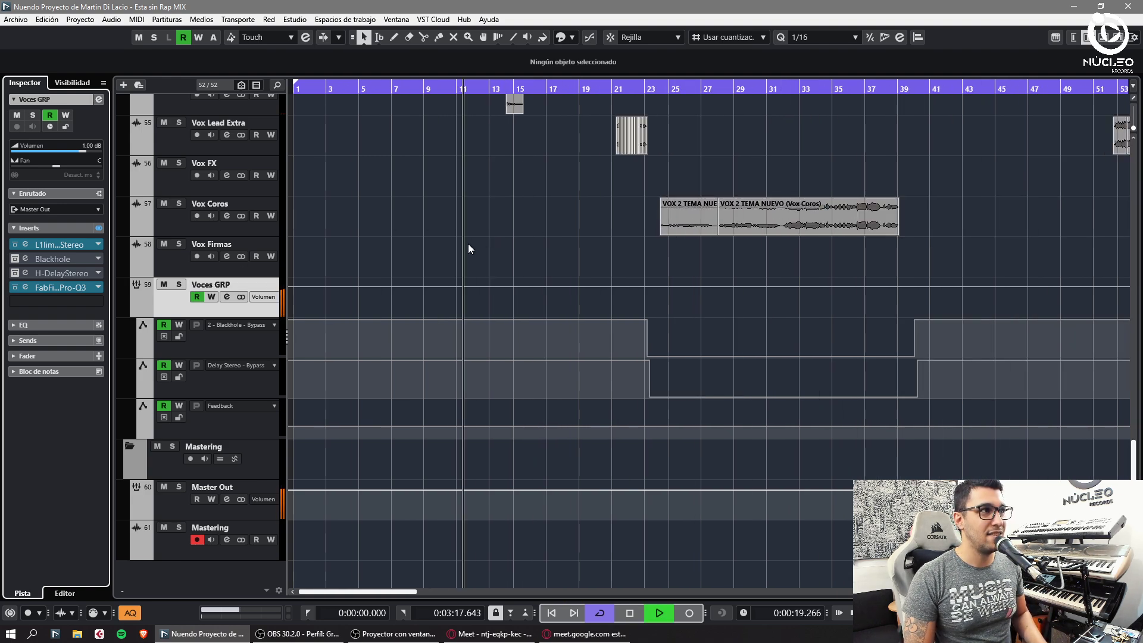
pyautogui.scroll(5, 370, 252)
pyautogui.press('h')
pyautogui.press('h')
pyautogui.press('h')
pyautogui.press('h')
pyautogui.press('h')
pyautogui.press('h')
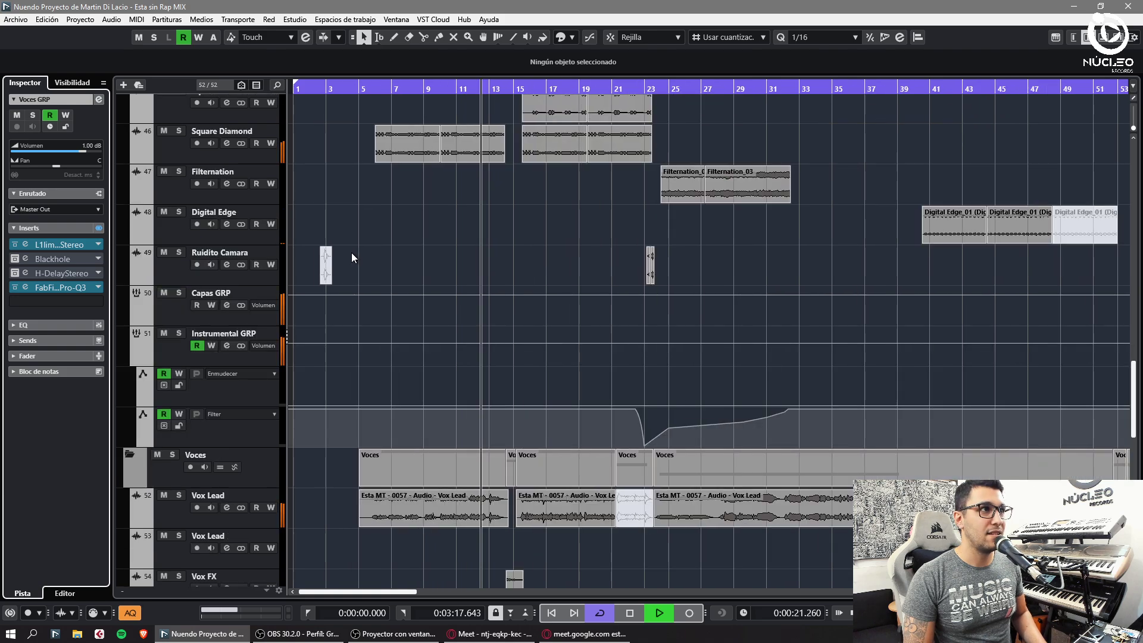
pyautogui.scroll(-3, 436, 241)
pyautogui.press('g')
pyautogui.press('g')
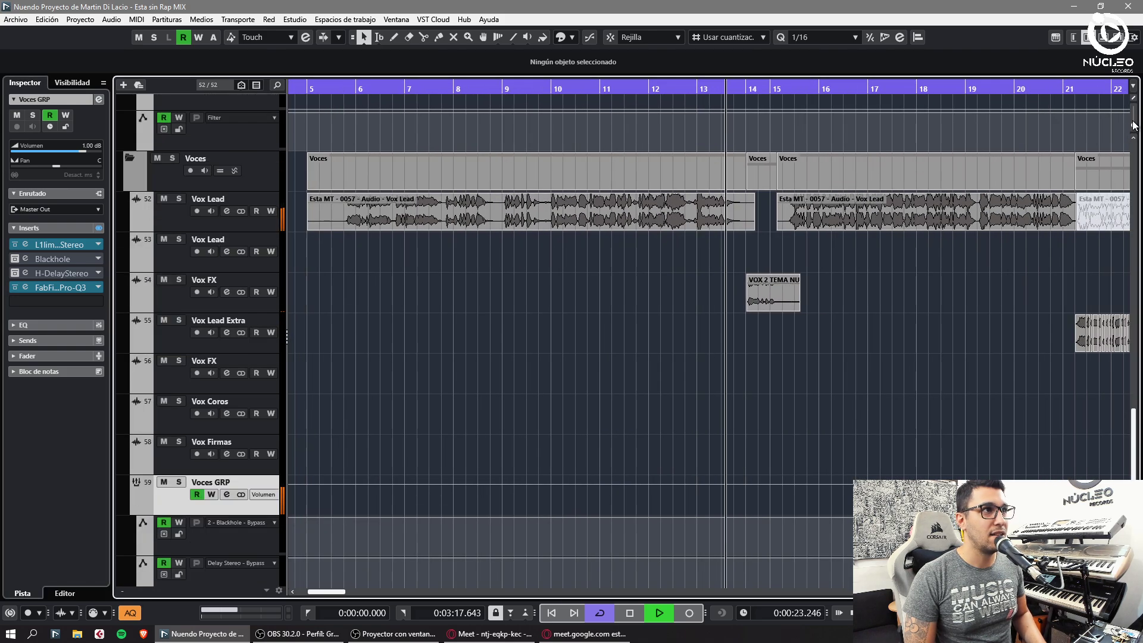
# Stop playback and place the playhead just before bar 6, where the first Vox Lead phrase begins.
pyautogui.press('space')
pyautogui.click(347, 89)
pyautogui.press('h')
pyautogui.press('h')
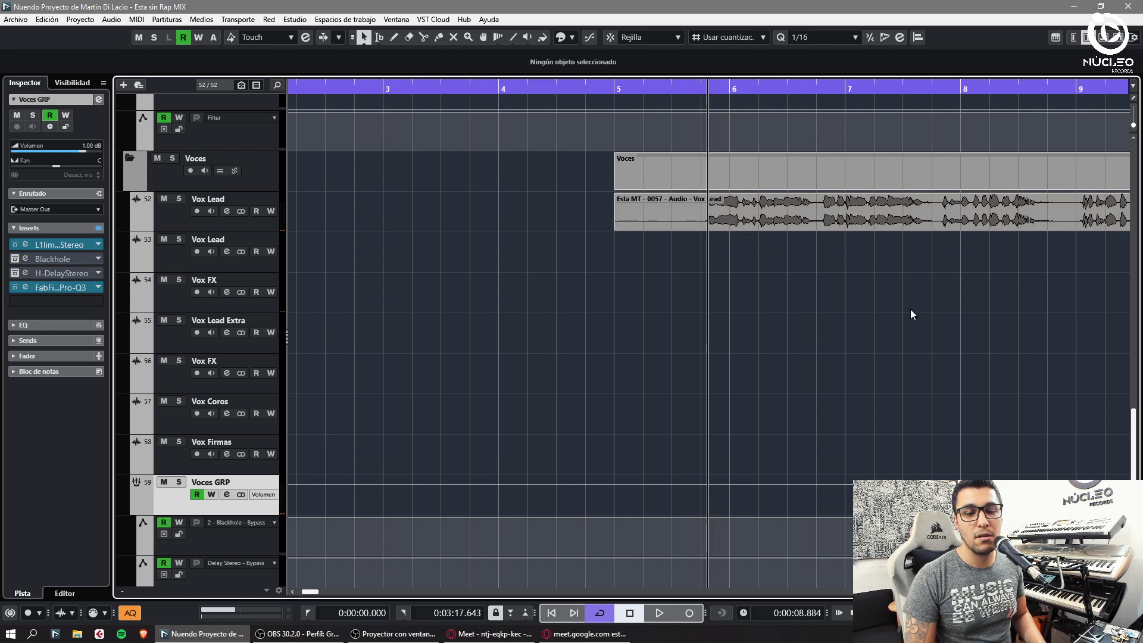
# Cut out the short quiet segment just before bar 10 on the main Vox Lead track and lower its clip volume to -60 dB.
pyautogui.press('space')
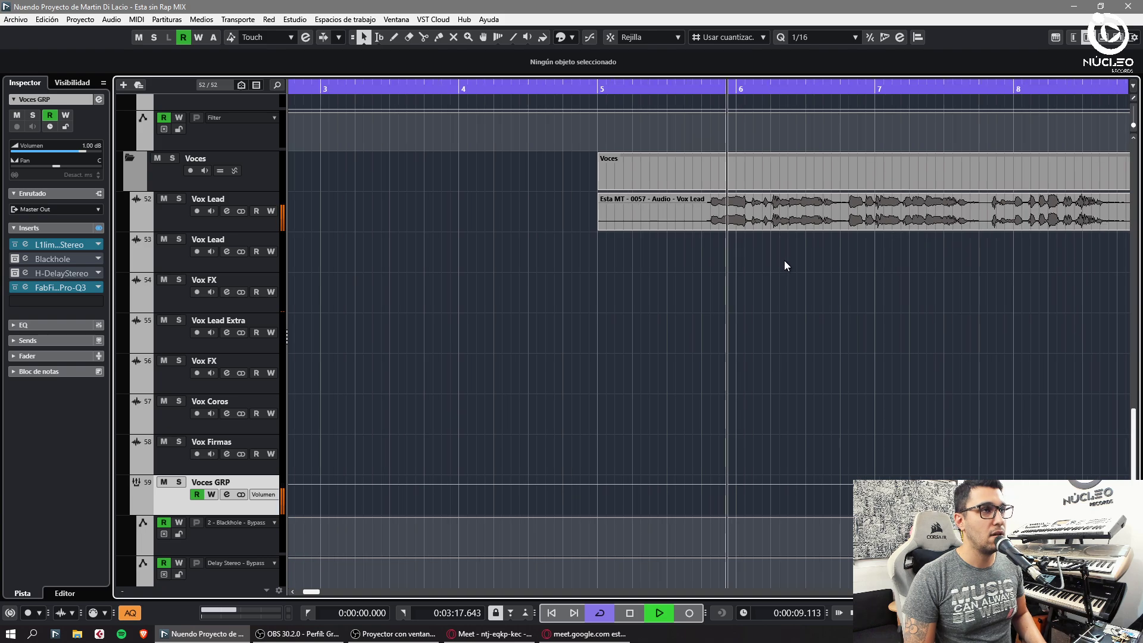
pyautogui.press('h')
pyautogui.press('h')
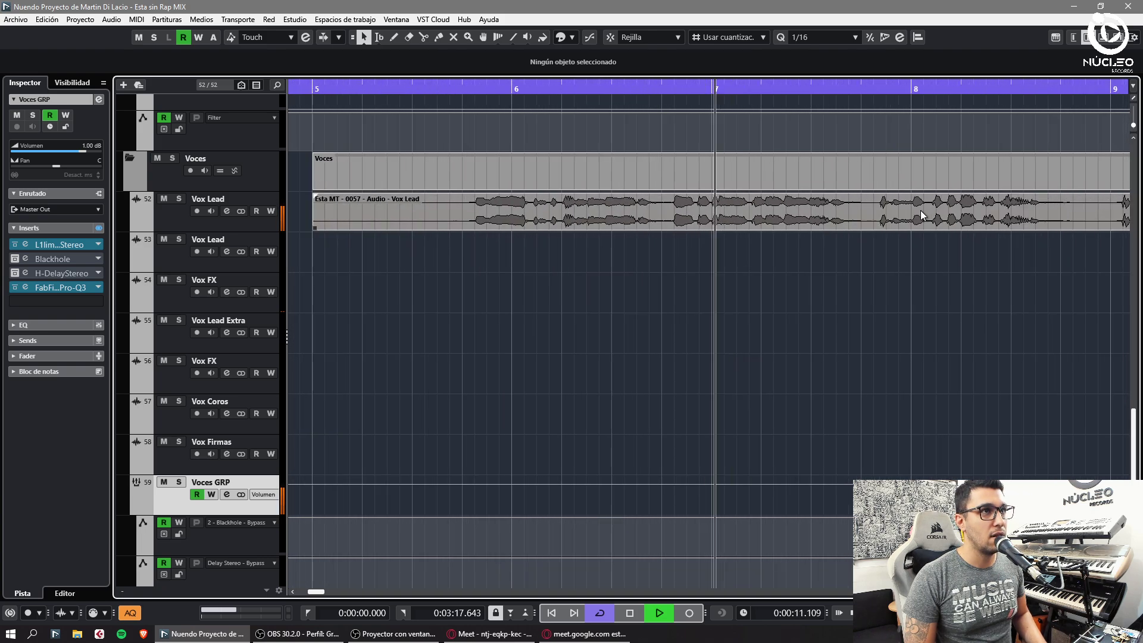
pyautogui.press('h')
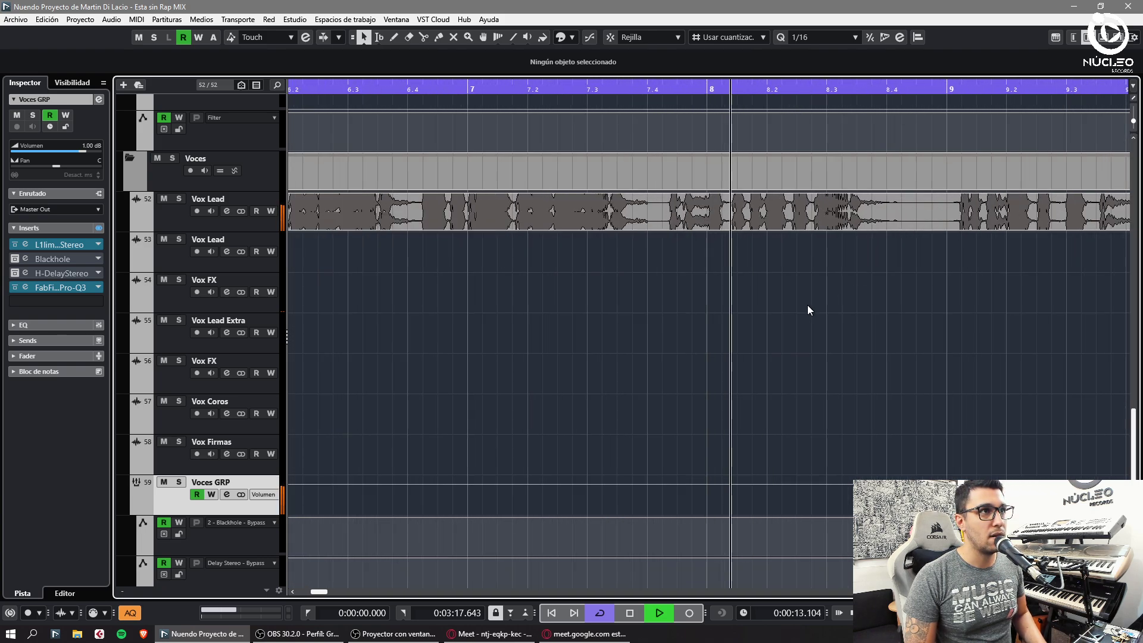
pyautogui.press('g')
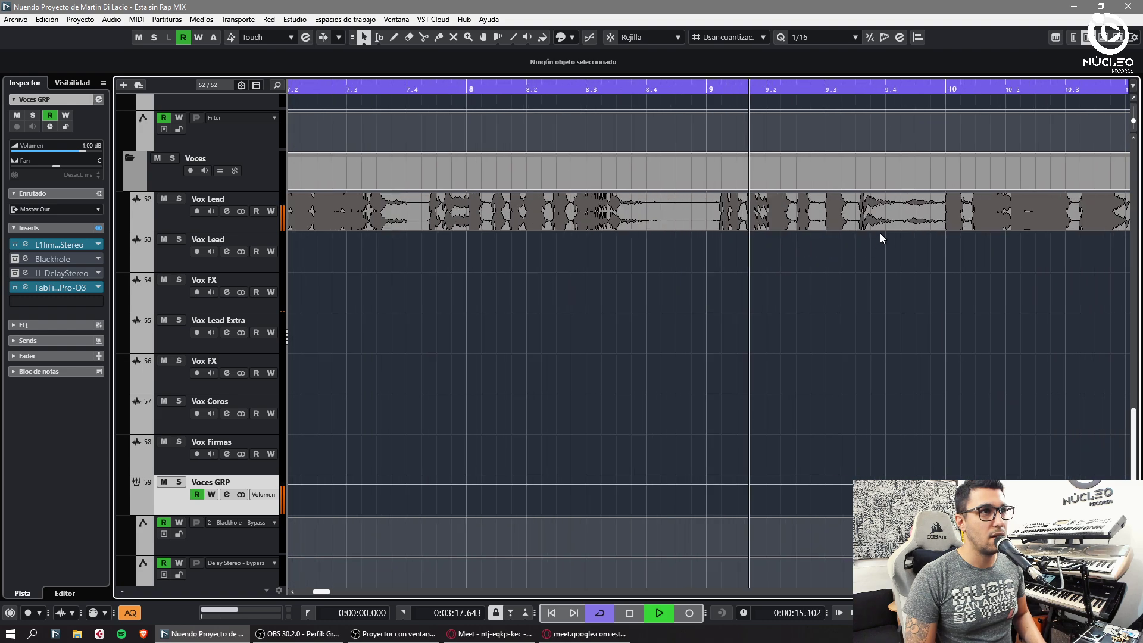
pyautogui.press('3')
pyautogui.click(907, 214)
pyautogui.click(944, 225)
pyautogui.press('1')
pyautogui.click(925, 212)
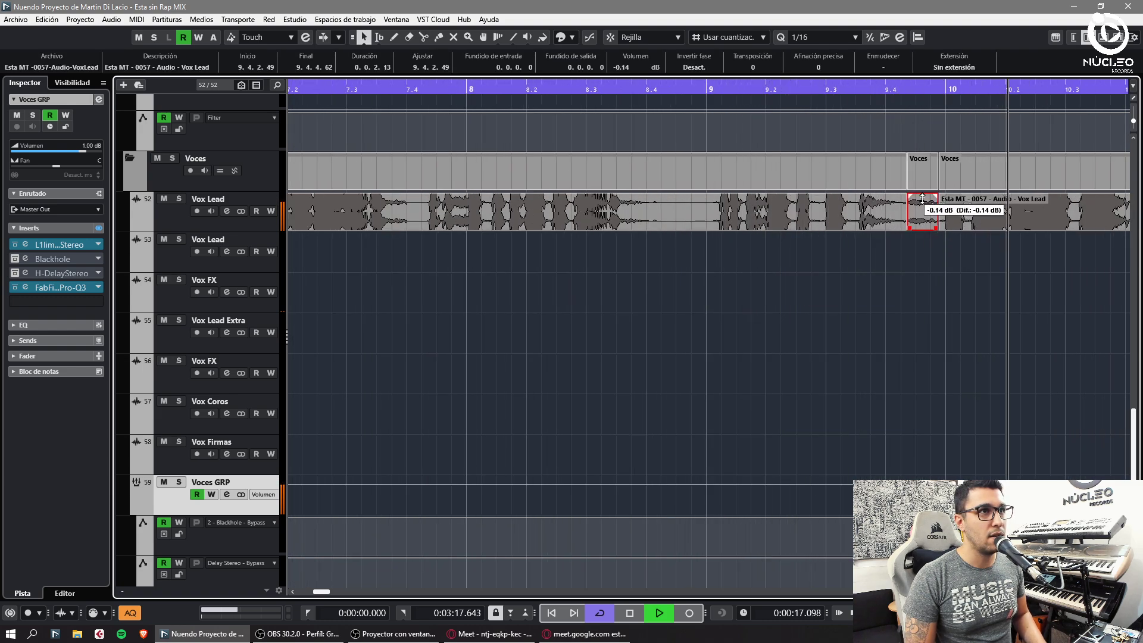
pyautogui.moveTo(923, 199); pyautogui.dragTo(916, 238)
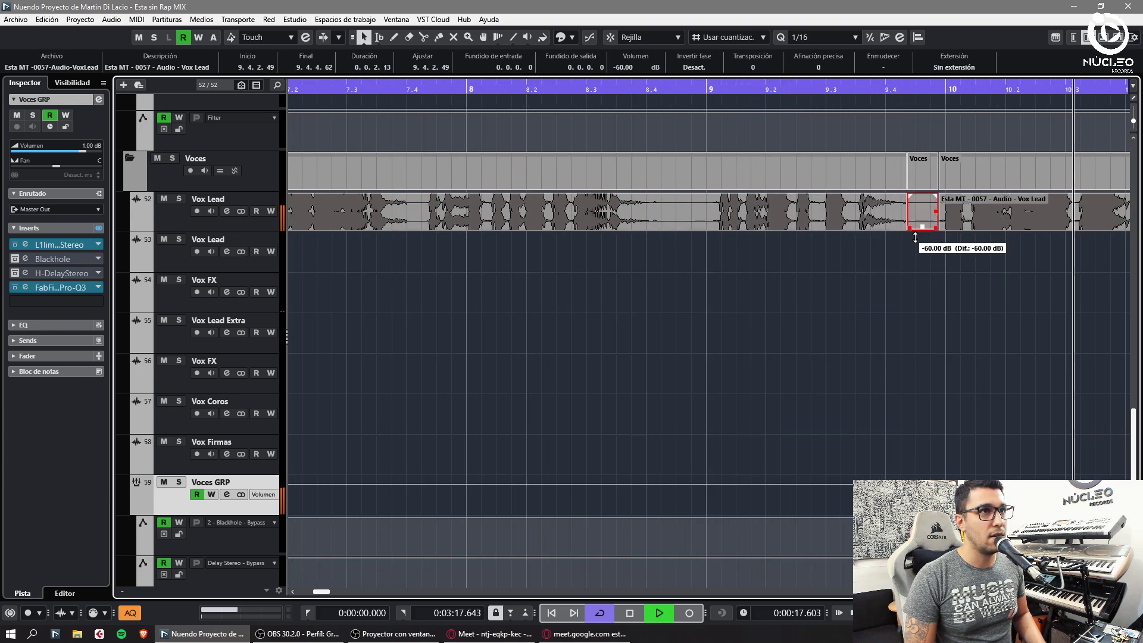
pyautogui.click(883, 256)
# Cut out the short quiet segments at about bars 11.3 and 12.4 on Vox Lead and reduce their clip volume.
pyautogui.press('f')
pyautogui.press('g')
pyautogui.press('g')
pyautogui.press('h')
pyautogui.press('3')
pyautogui.click(652, 227)
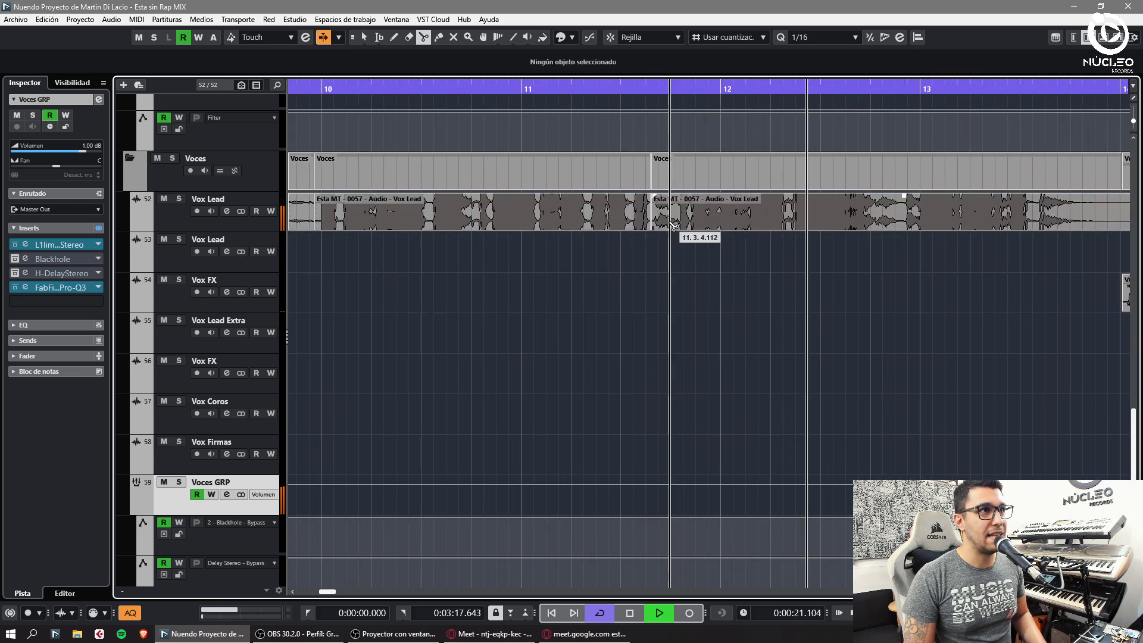
pyautogui.click(674, 226)
pyautogui.press('1')
pyautogui.click(663, 199)
pyautogui.moveTo(661, 215); pyautogui.dragTo(888, 202)
pyautogui.press('space')
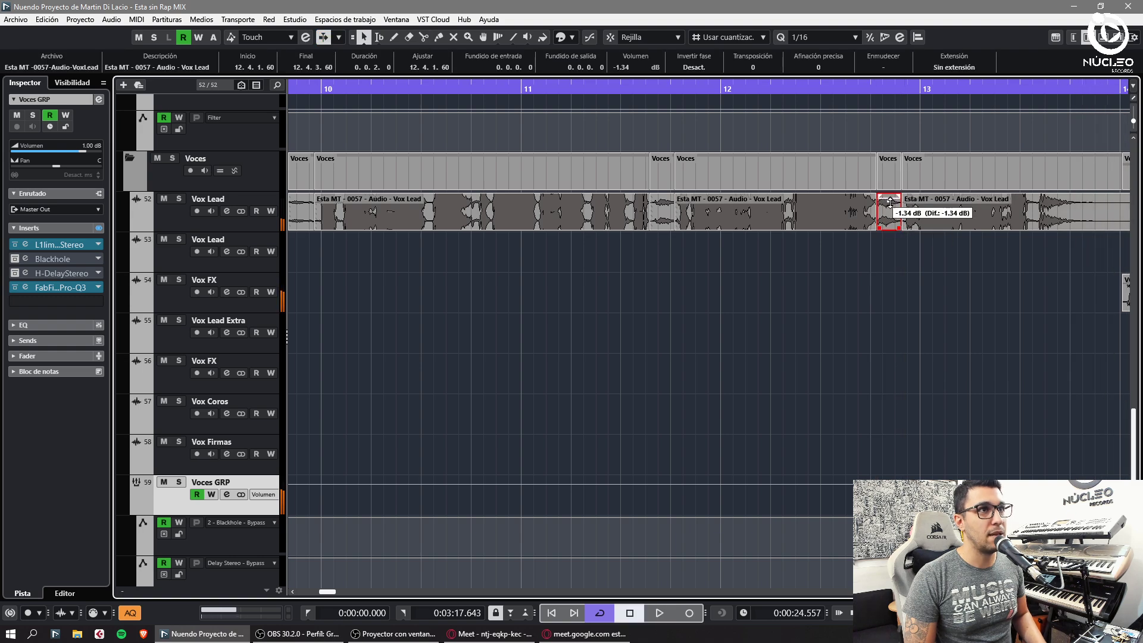
pyautogui.click(944, 248)
# Play the Vox FX phrase from about bar 13 and adjust the track's H-Delay dry/wet mix to about 17.
pyautogui.press('g')
pyautogui.press('g')
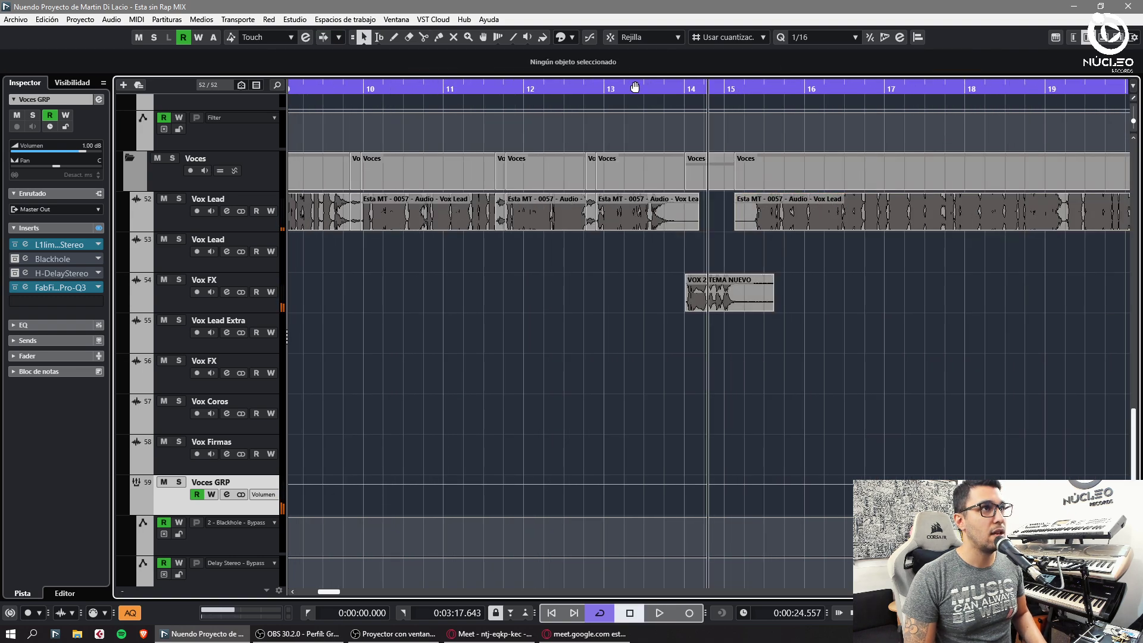
pyautogui.click(341, 275)
pyautogui.press('space')
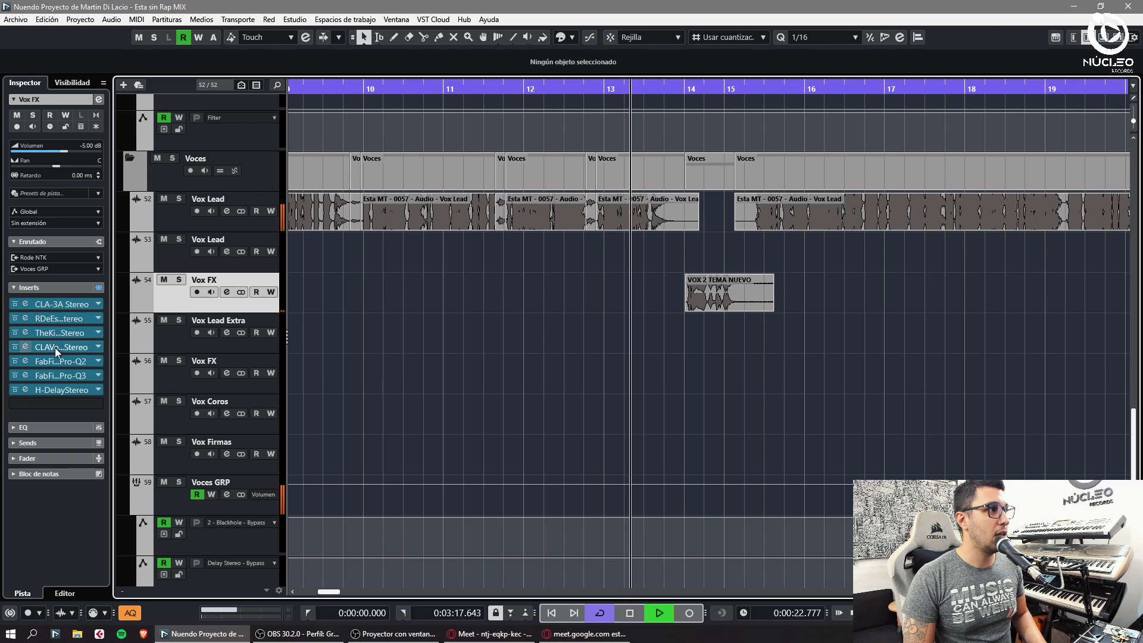
pyautogui.click(33, 390)
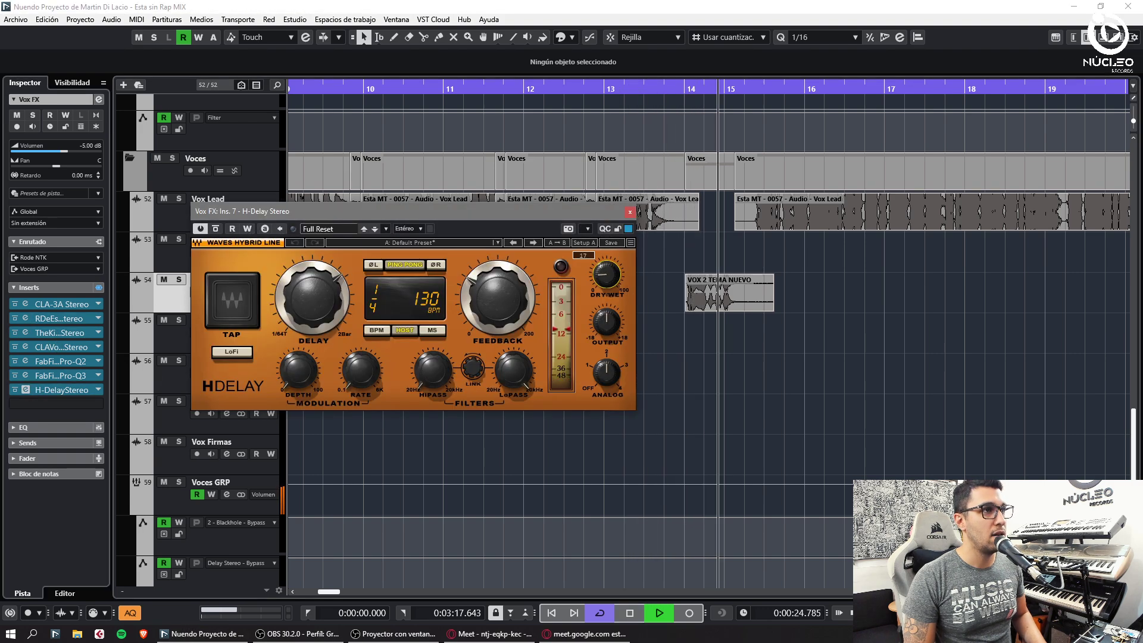
pyautogui.click(630, 212)
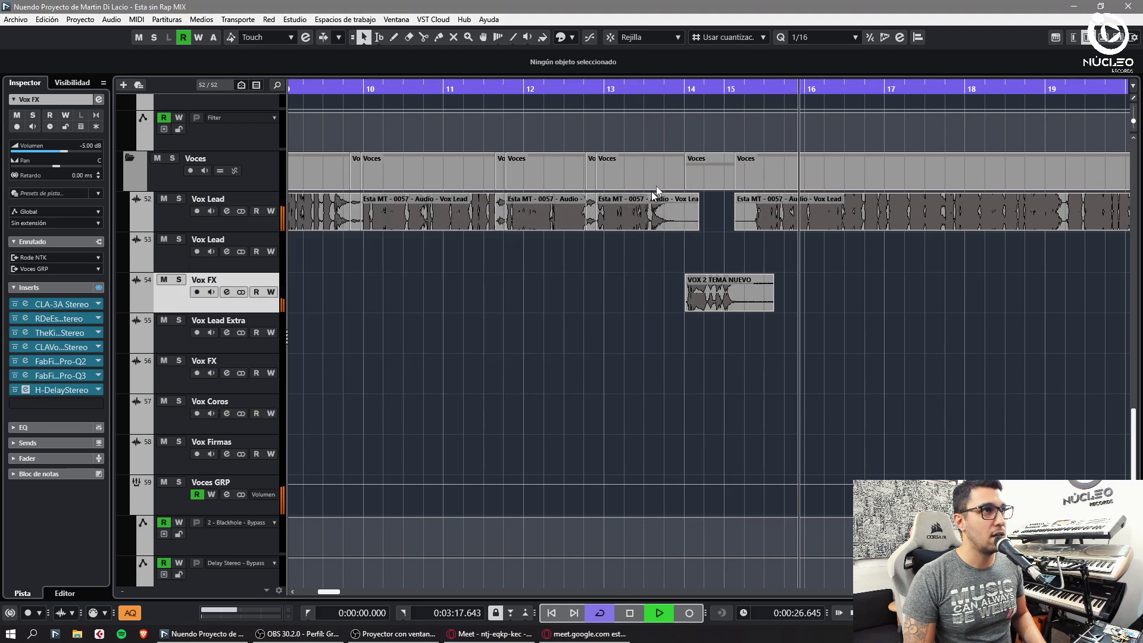
# Set the volume of the Vox FX track to -10 dB and check its CLA Vocals settings while replaying the phrase at bar 14.
pyautogui.click(642, 91)
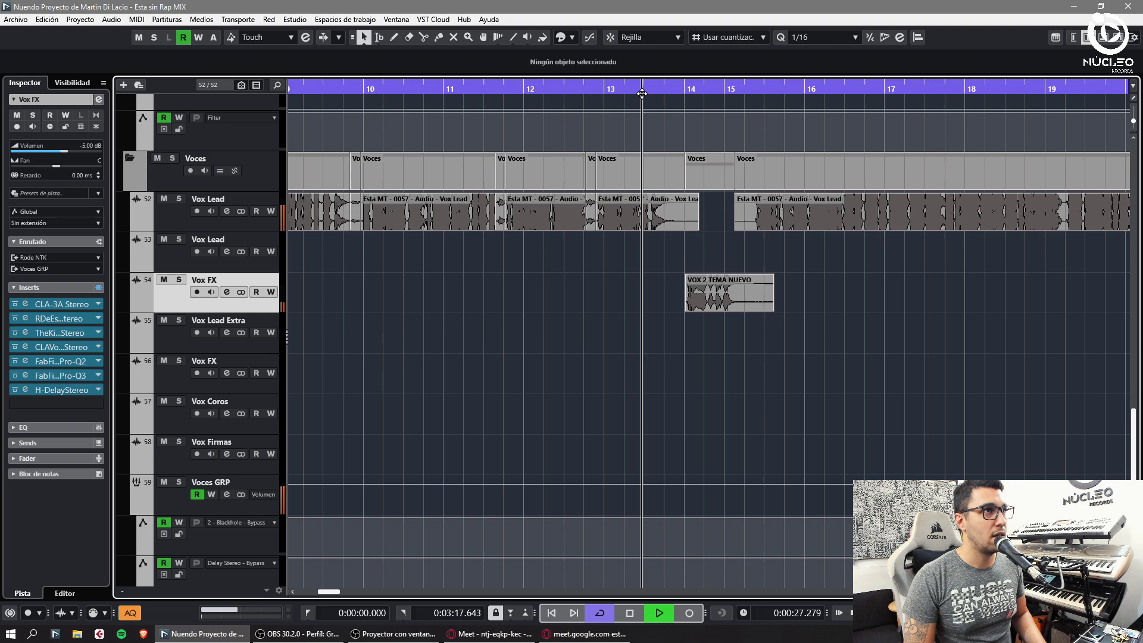
pyautogui.doubleClick(71, 144)
pyautogui.write('-10')
pyautogui.press('Return')
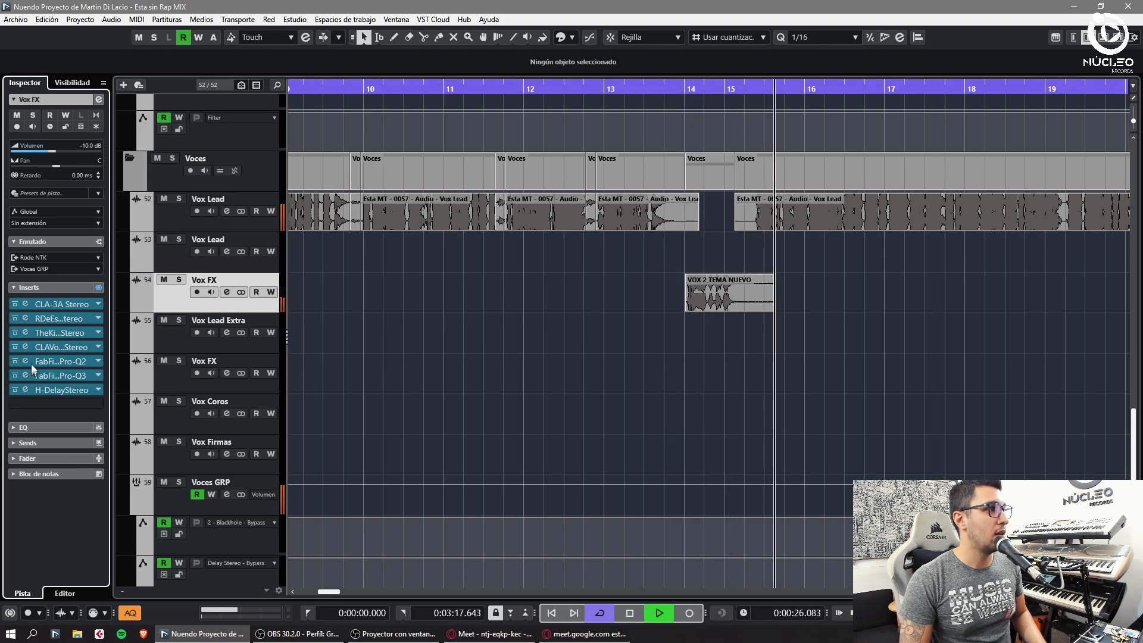
pyautogui.click(25, 346)
pyautogui.click(677, 89)
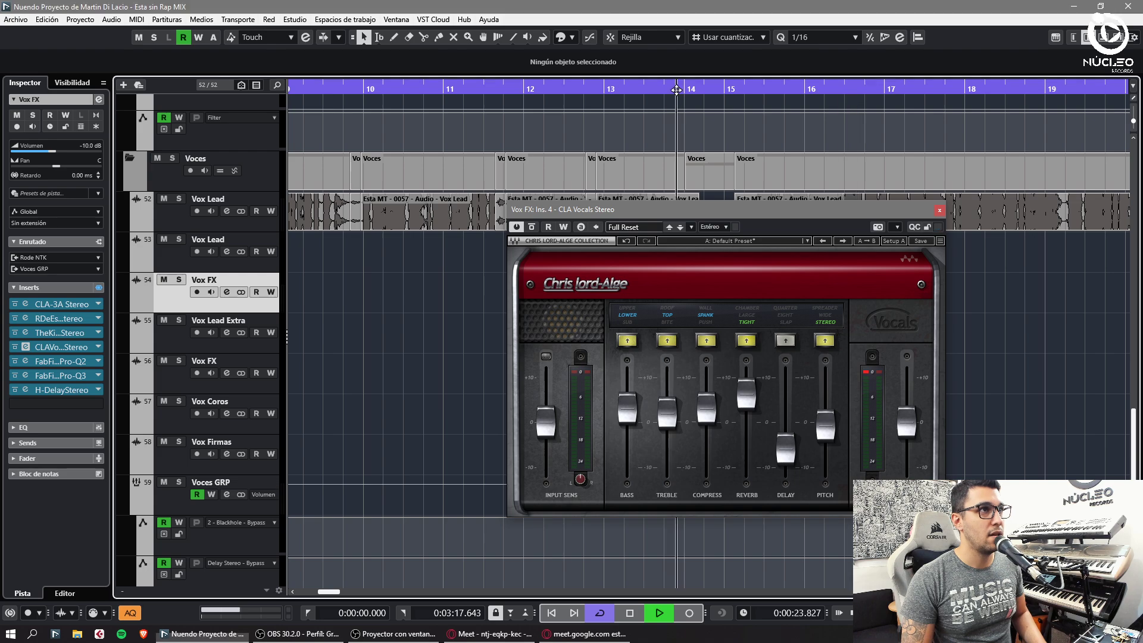
pyautogui.click(939, 210)
# Trim the VOX 2 TEMA NUEVO clip to end at about bar 15.2 and add a fade-out over its tail.
pyautogui.scroll(2, 783, 286)
pyautogui.click(774, 286)
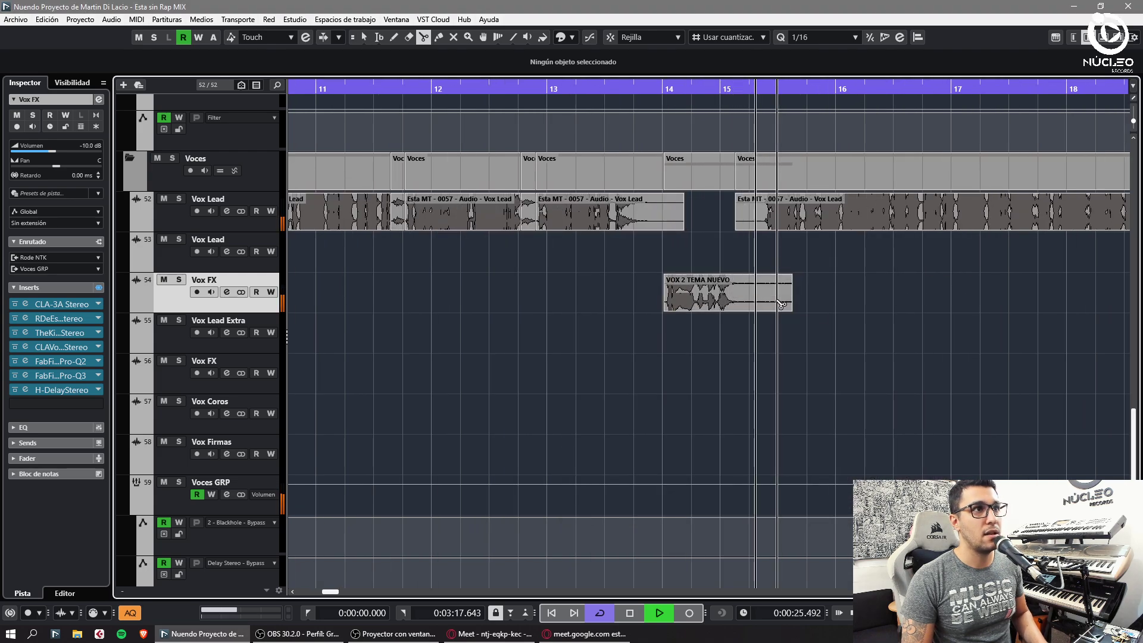
pyautogui.press('Delete')
pyautogui.moveTo(776, 277); pyautogui.dragTo(756, 309)
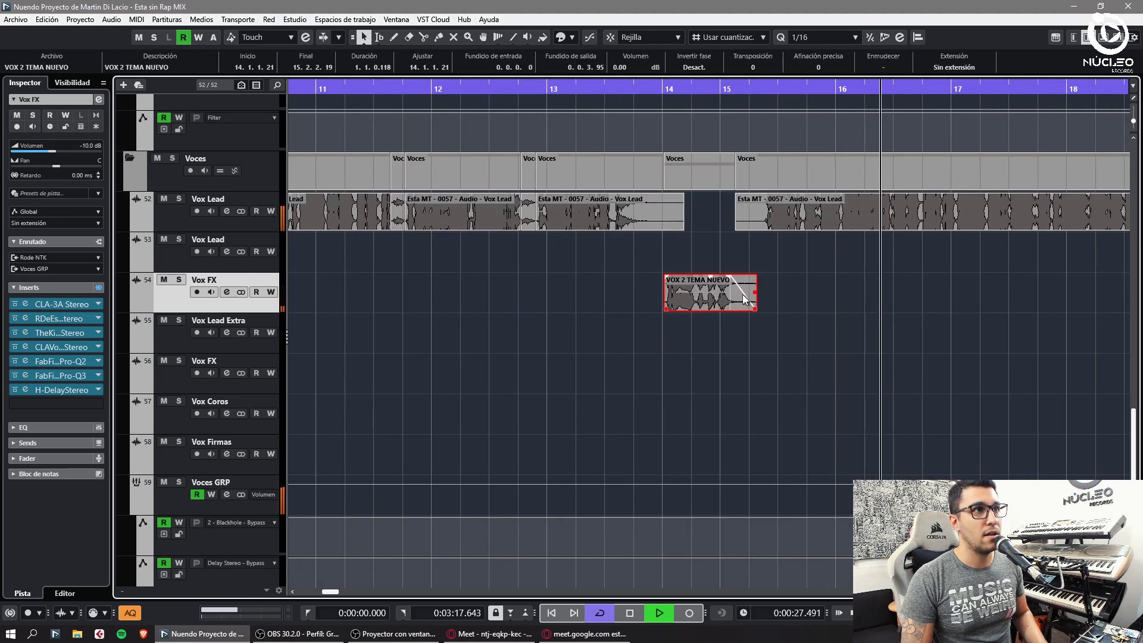
pyautogui.press('space')
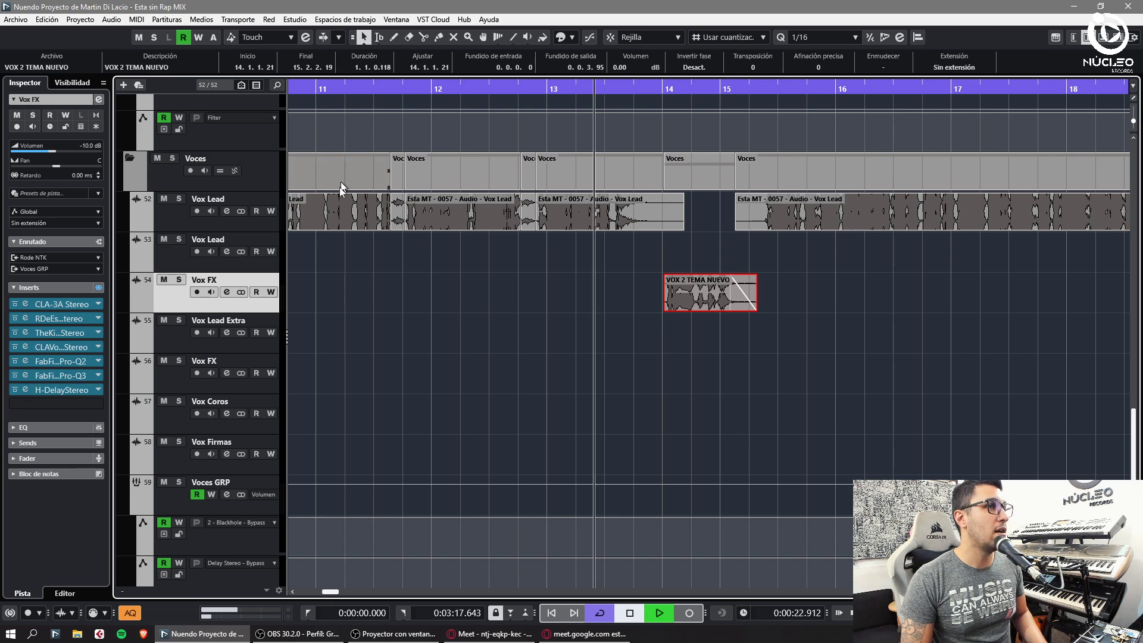
pyautogui.press('space')
pyautogui.click(534, 362)
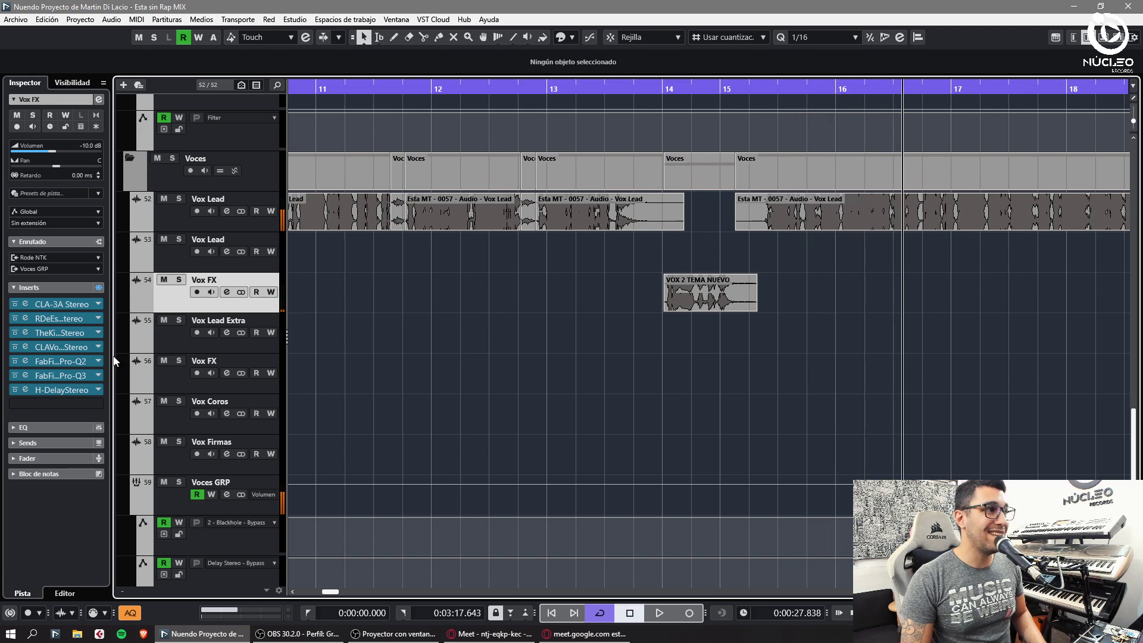
# Play from bar 12 and set the dry/wet mix of the Vox FX track's H-Delay to 15.
pyautogui.click(64, 391)
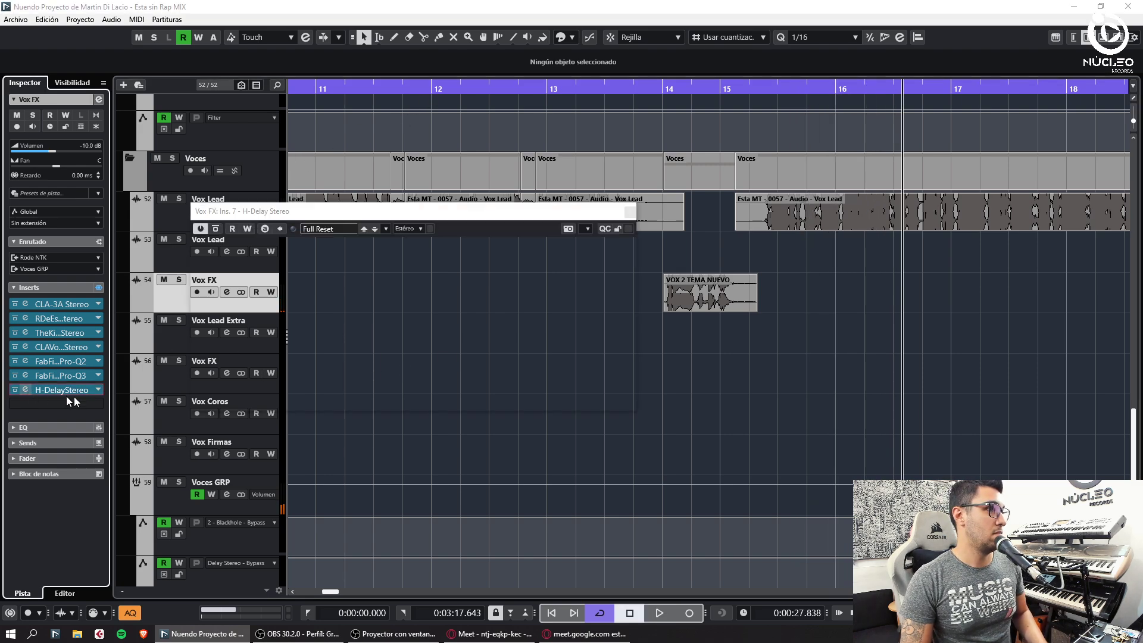
pyautogui.click(453, 88)
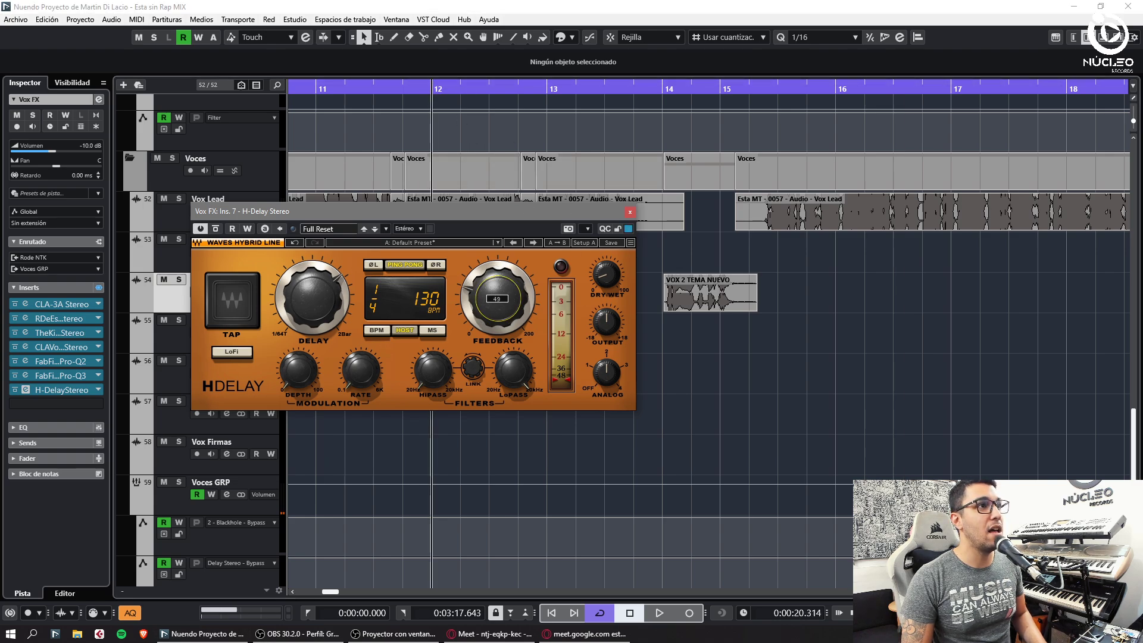
pyautogui.press('space')
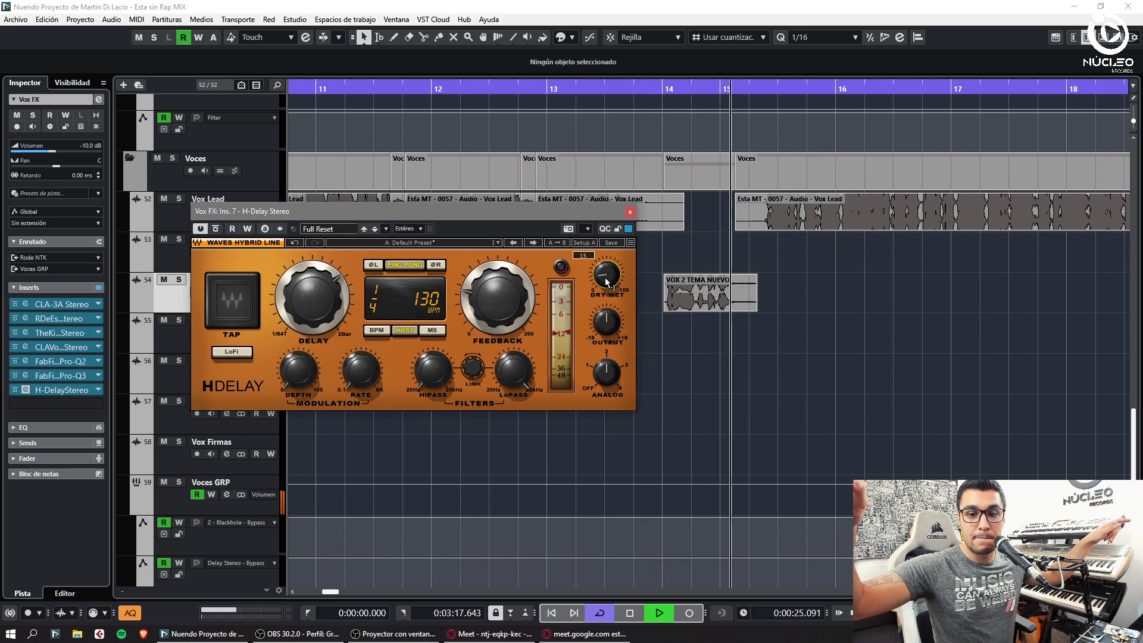
pyautogui.click(630, 212)
# Try a volume of -12 dB on the Vox FX track while playing the phrase from just before bar 14.
pyautogui.doubleClick(101, 147)
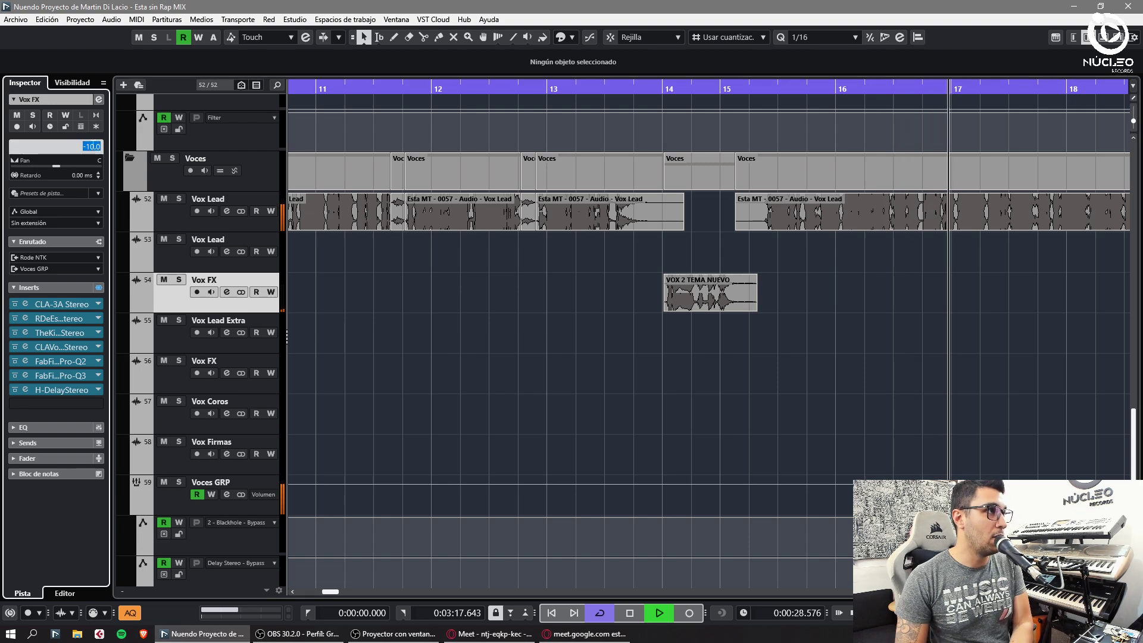
pyautogui.click(653, 84)
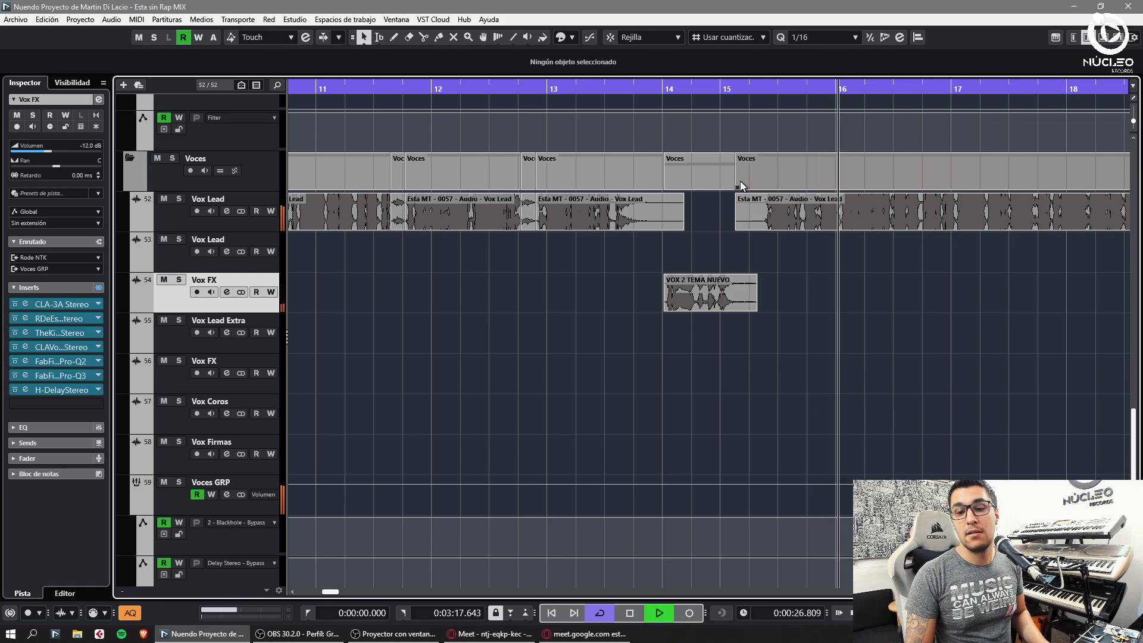
pyautogui.press('g')
pyautogui.press('g')
pyautogui.press('g')
pyautogui.press('g')
pyautogui.press('g')
pyautogui.press('space')
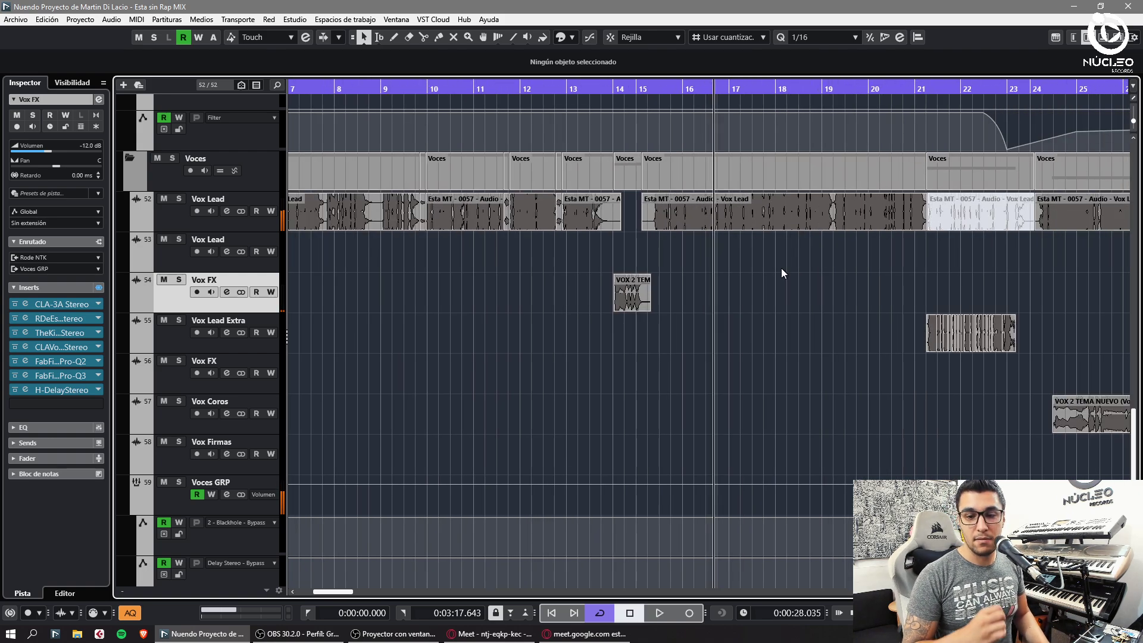
# Set the Vox FX track's volume to -10 dB and start playback from about bar 13.
pyautogui.doubleClick(95, 145)
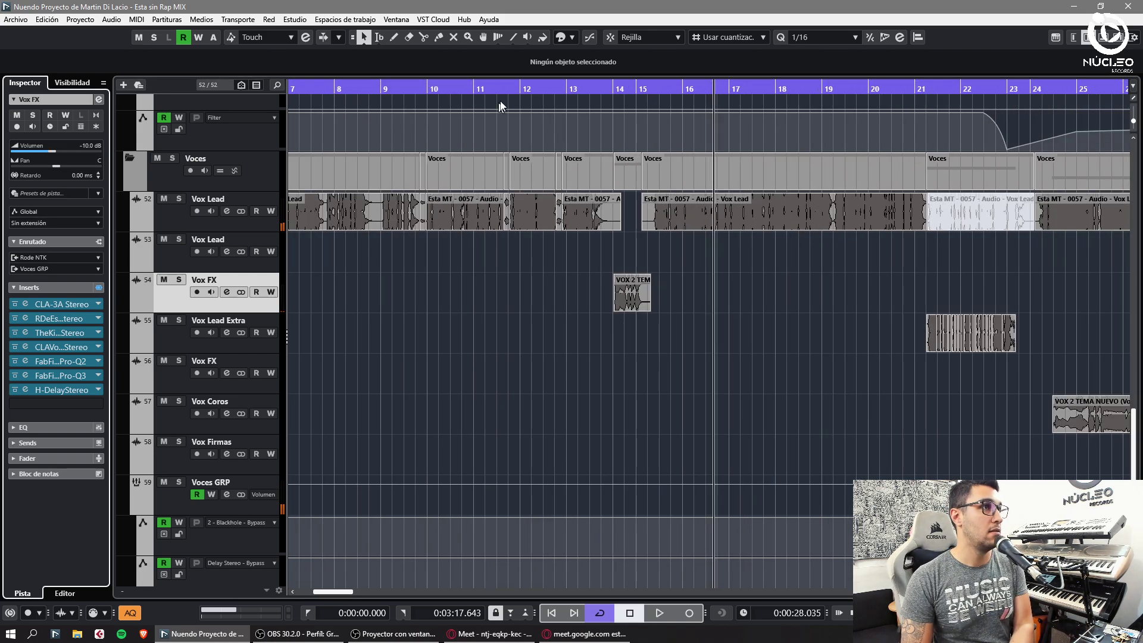
pyautogui.click(569, 85)
pyautogui.press('space')
# Listen to the Vox FX phrase at bar 14 and check how it blends with the Vox Lead up to bar 17.
pyautogui.press('h')
pyautogui.press('h')
pyautogui.press('h')
pyautogui.press('h')
pyautogui.press('g')
pyautogui.press('g')
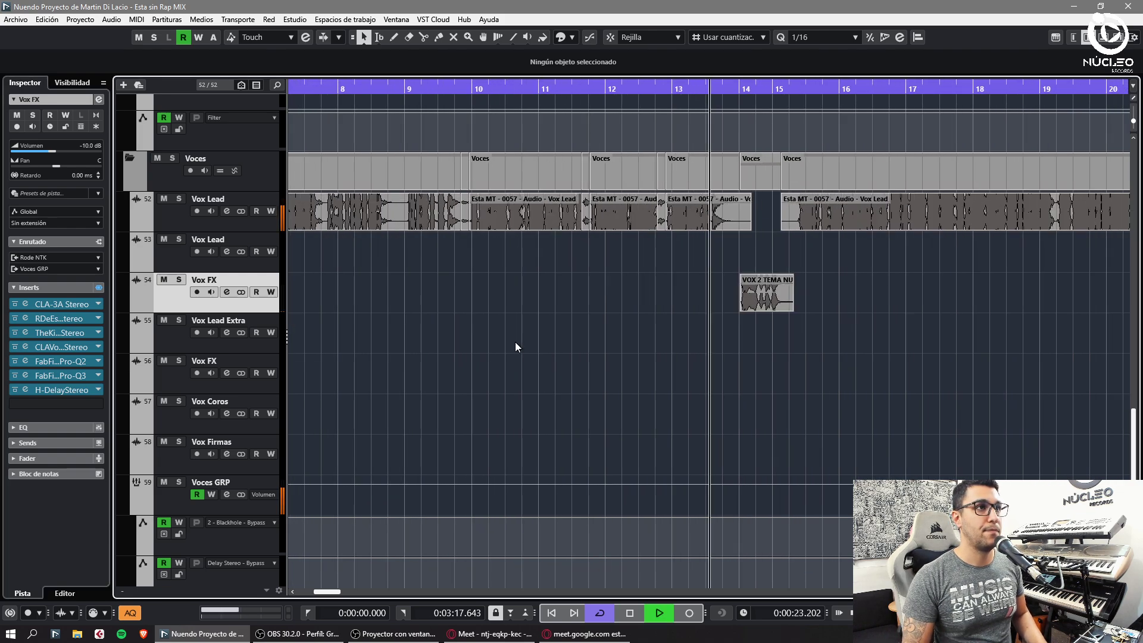
pyautogui.press('h')
pyautogui.press('h')
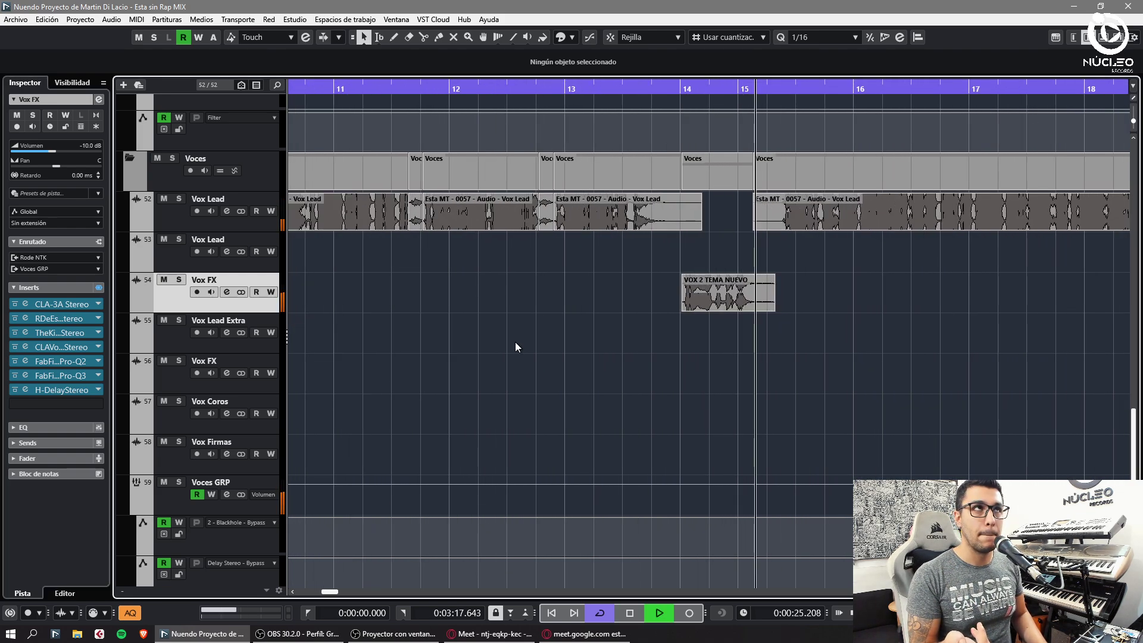
pyautogui.press('g')
pyautogui.press('g')
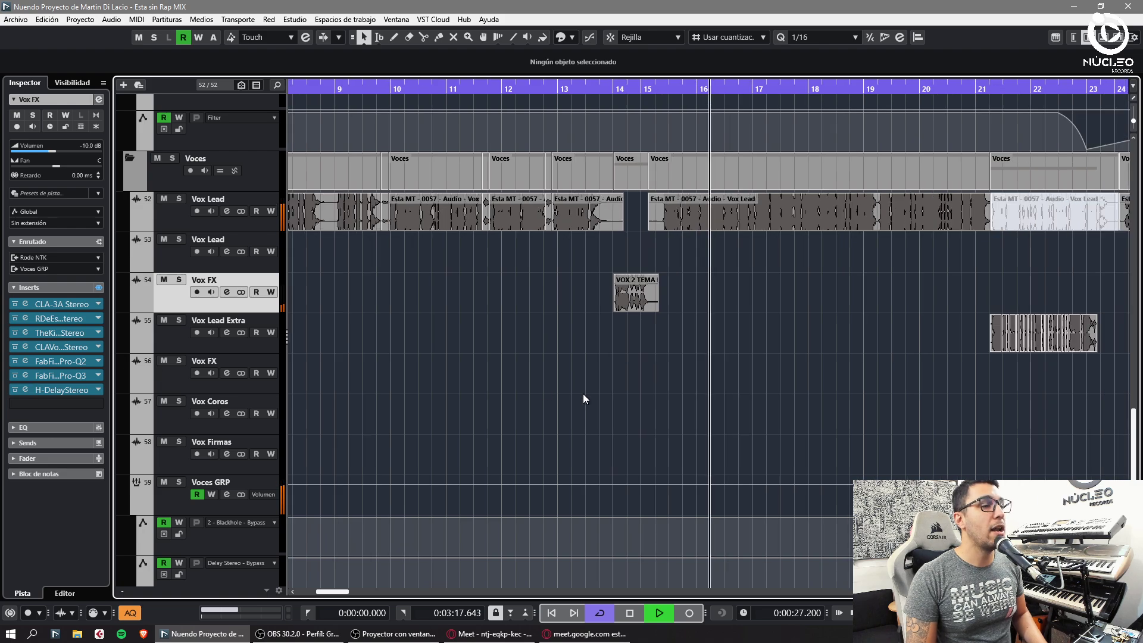
pyautogui.press('g')
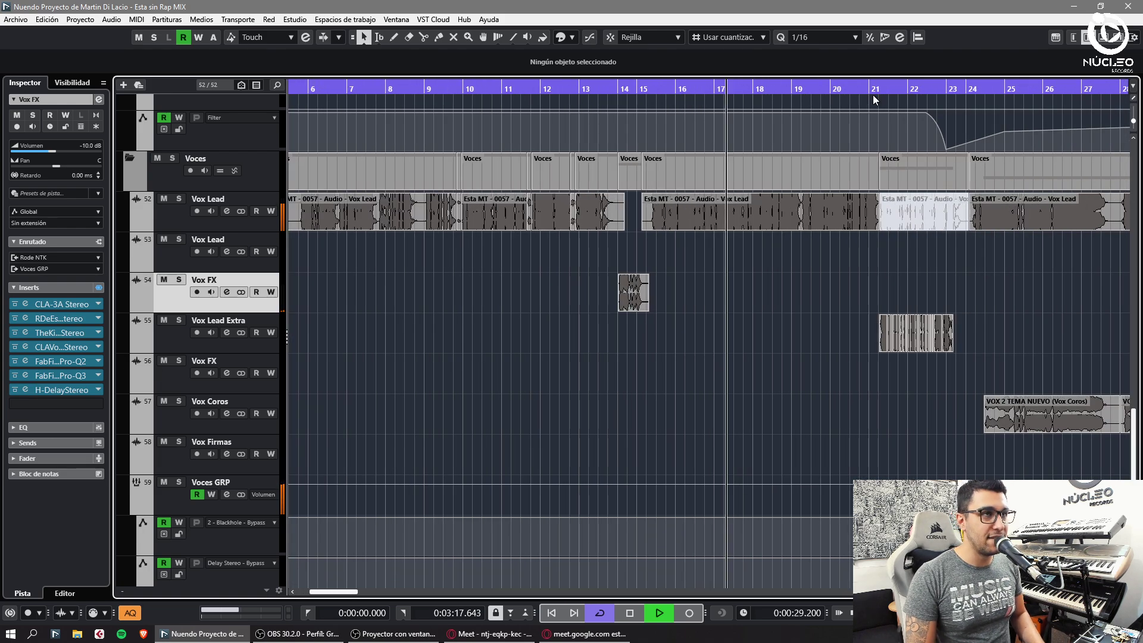
# Jump playback to just before bar 21 and listen to the Vox Lead Extra section leading into the chorus.
pyautogui.click(873, 94)
pyautogui.press('h')
pyautogui.press('h')
pyautogui.press('g')
pyautogui.press('g')
pyautogui.press('g')
pyautogui.press('g')
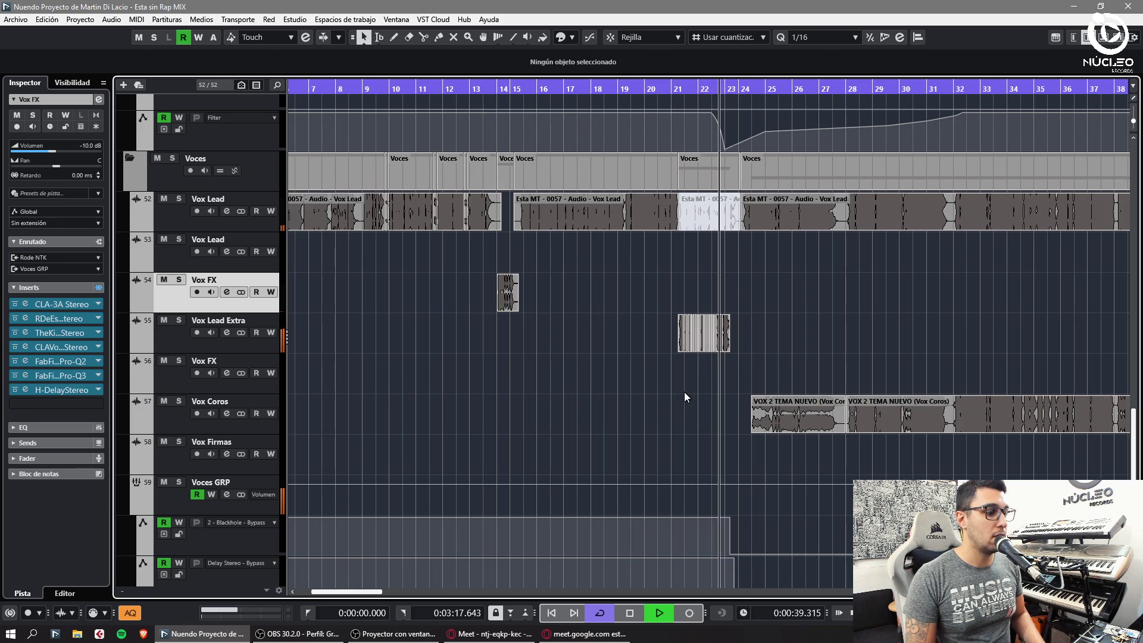
# Add a bell band with a slight boost around 3 kHz to the FabFilter Pro-Q 3 on the Voces GRP group.
pyautogui.scroll(-5, 322, 390)
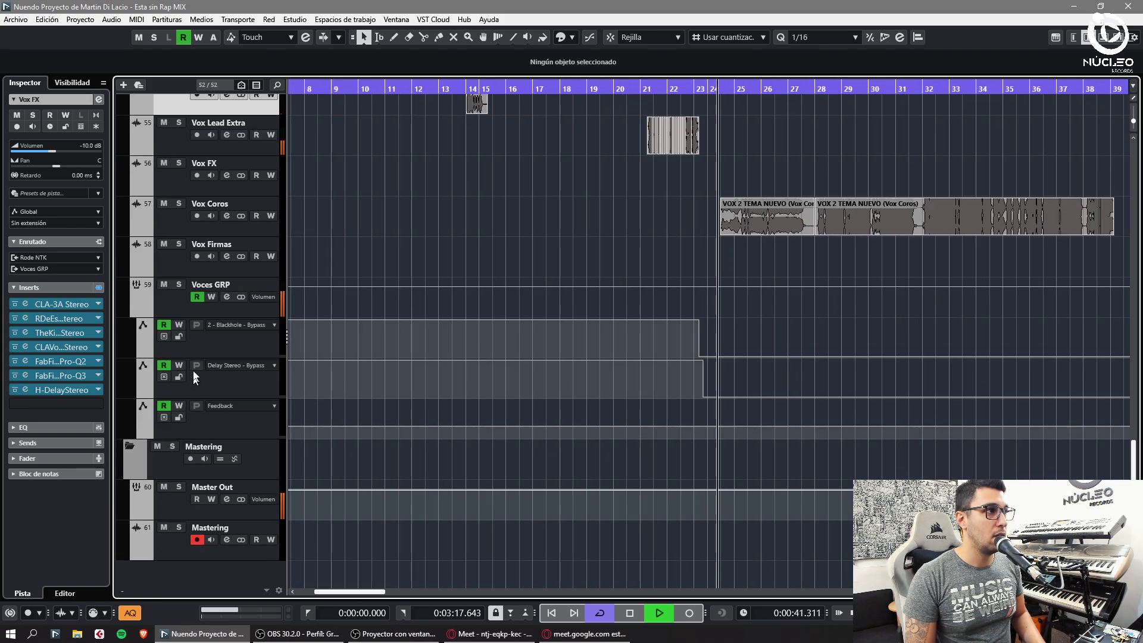
pyautogui.click(126, 314)
pyautogui.click(36, 288)
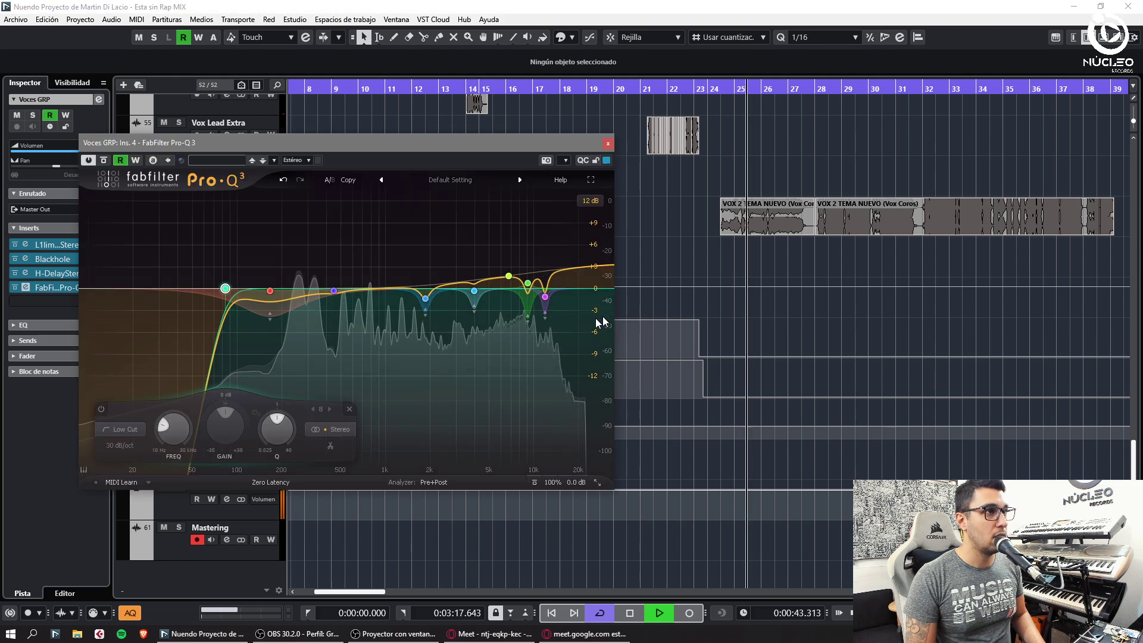
pyautogui.moveTo(431, 272); pyautogui.dragTo(452, 277)
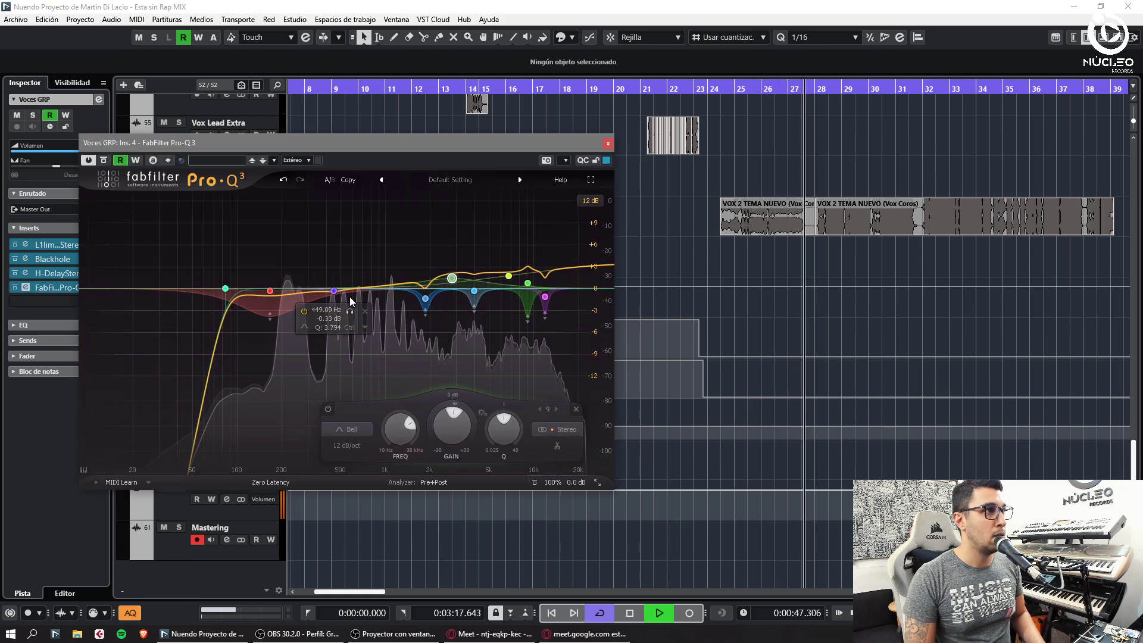
pyautogui.click(608, 143)
pyautogui.scroll(5, 791, 234)
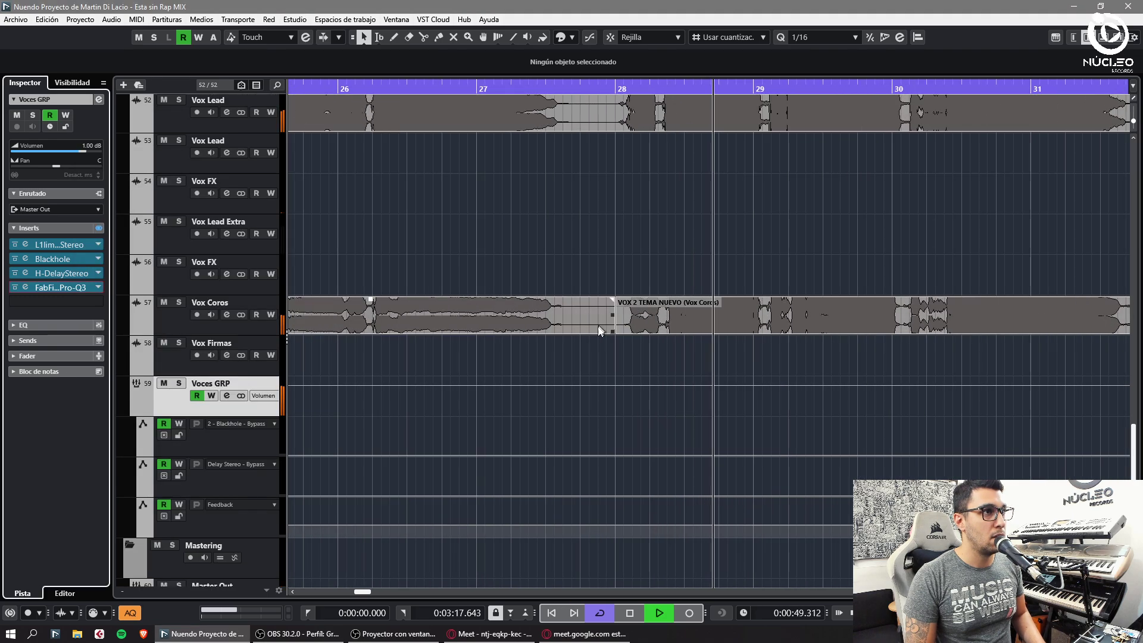
# Delete the silent stretch of the Vox Coros audio between about bar 27.6 and bar 28.
pyautogui.click(570, 325)
pyautogui.press('Delete')
pyautogui.press('Left')
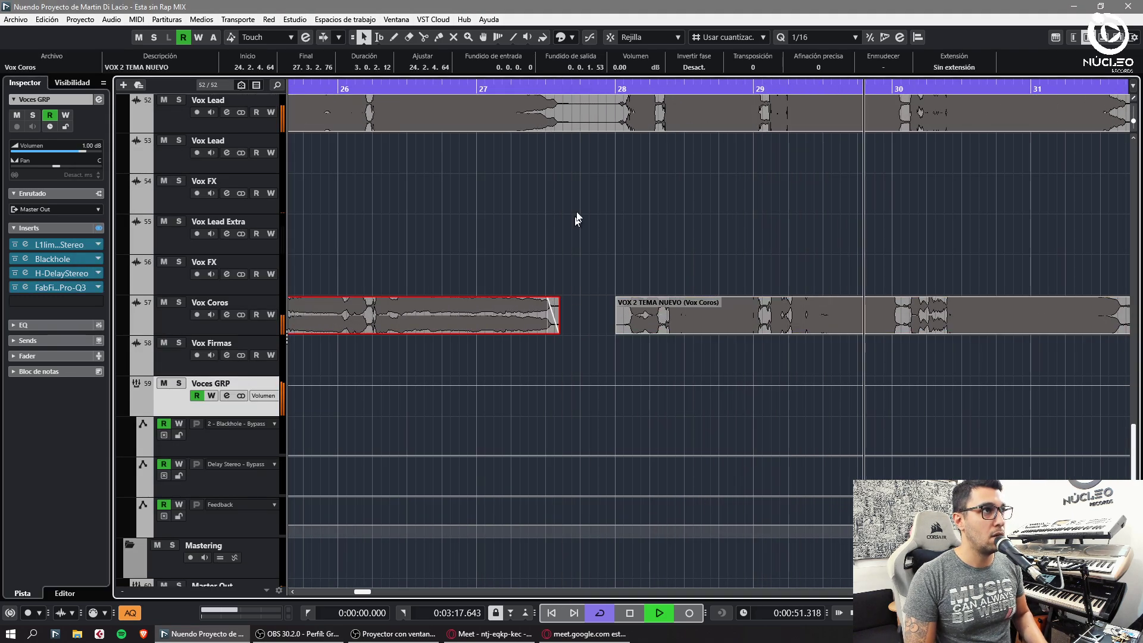
# Split the first Vox Lead track's audio at about bar 28 and delete the silent piece before the cut.
pyautogui.scroll(2, 577, 217)
pyautogui.press('3')
pyautogui.click(619, 225)
pyautogui.press('1')
pyautogui.click(574, 209)
pyautogui.press('Delete')
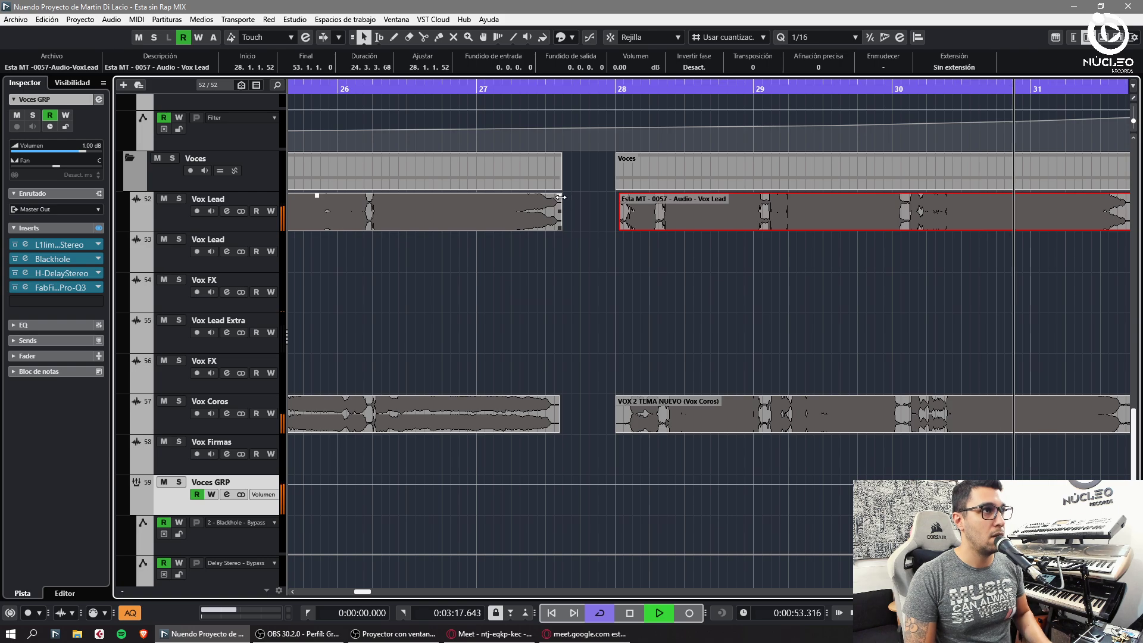
# Apply short fades to the Vox Lead edges around the gap before bar 28 and to the Vox Coros clip's start.
pyautogui.moveTo(561, 197); pyautogui.dragTo(626, 198)
pyautogui.press('f')
pyautogui.press('g')
pyautogui.press('g')
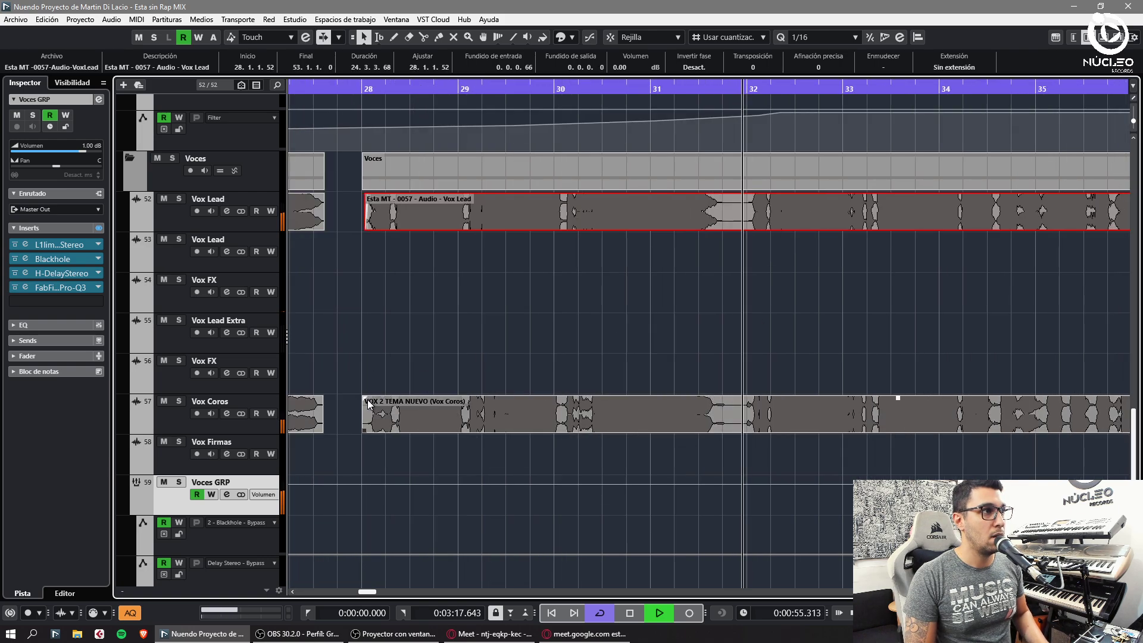
pyautogui.moveTo(365, 399); pyautogui.dragTo(371, 399)
pyautogui.press('f')
pyautogui.press('g')
pyautogui.click(684, 358)
# Set the Bajo 2 track's volume to -4 dB.
pyautogui.press('g')
pyautogui.press('g')
pyautogui.press('g')
pyautogui.press('g')
pyautogui.press('g')
pyautogui.press('g')
pyautogui.scroll(-3, 655, 362)
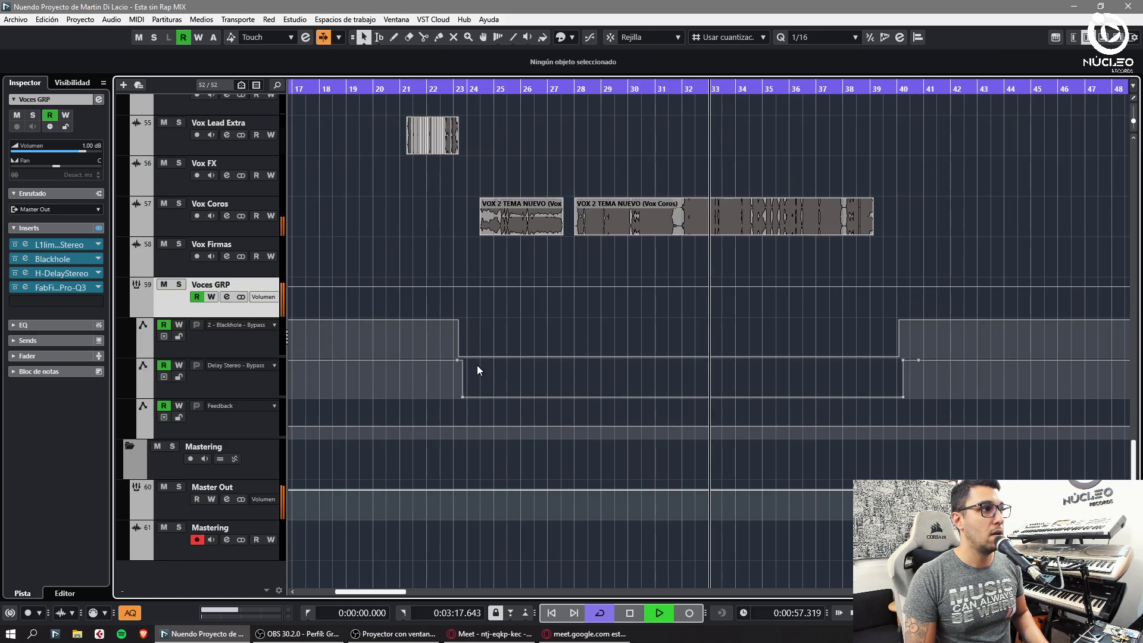
pyautogui.press('g')
pyautogui.scroll(10, 212, 360)
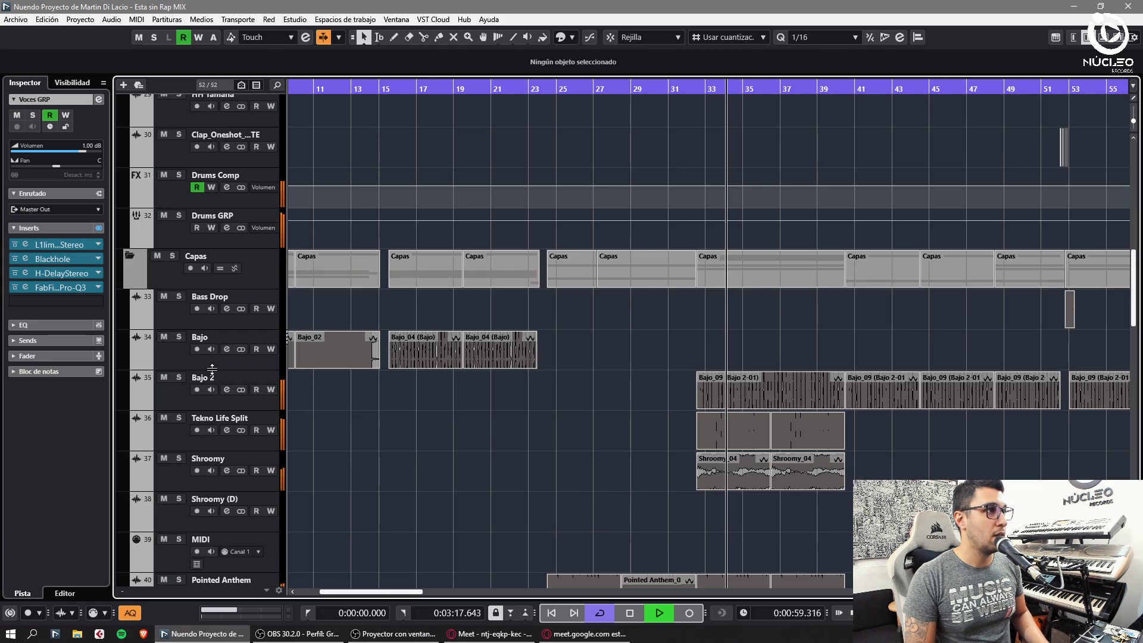
pyautogui.click(167, 405)
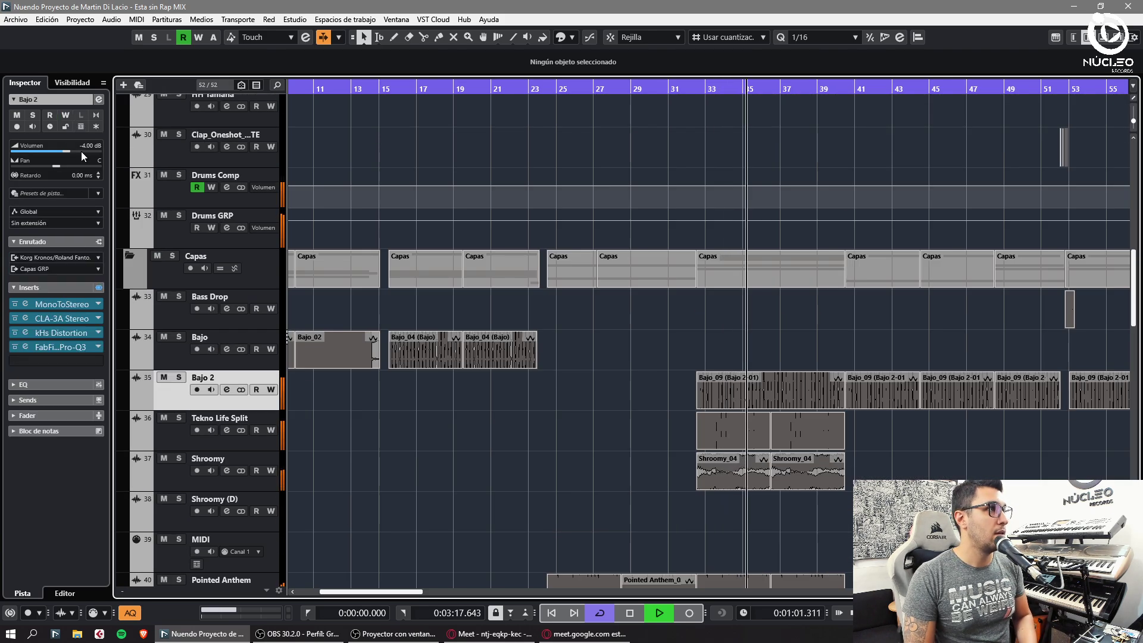
pyautogui.scroll(-1, 83, 150)
pyautogui.click(177, 433)
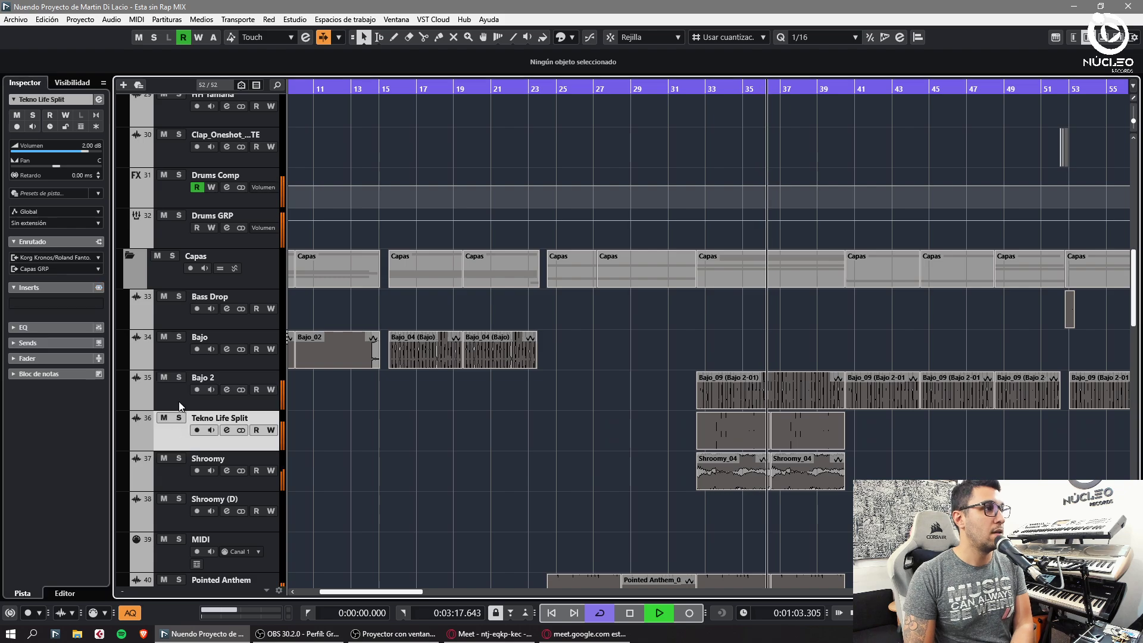
pyautogui.click(179, 401)
pyautogui.doubleClick(91, 145)
pyautogui.write('-4')
pyautogui.press('Return')
# Lower the Master Out group's volume to -6 dB.
pyautogui.scroll(-11, 225, 394)
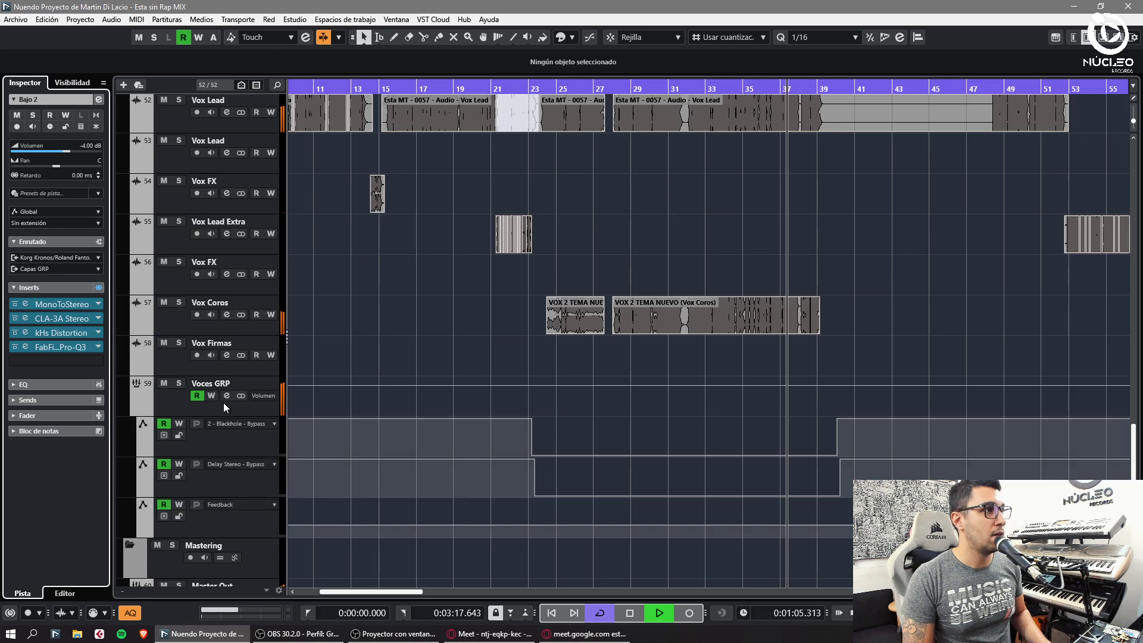
pyautogui.scroll(2, 221, 390)
pyautogui.scroll(-3, 216, 382)
pyautogui.click(178, 487)
pyautogui.click(178, 506)
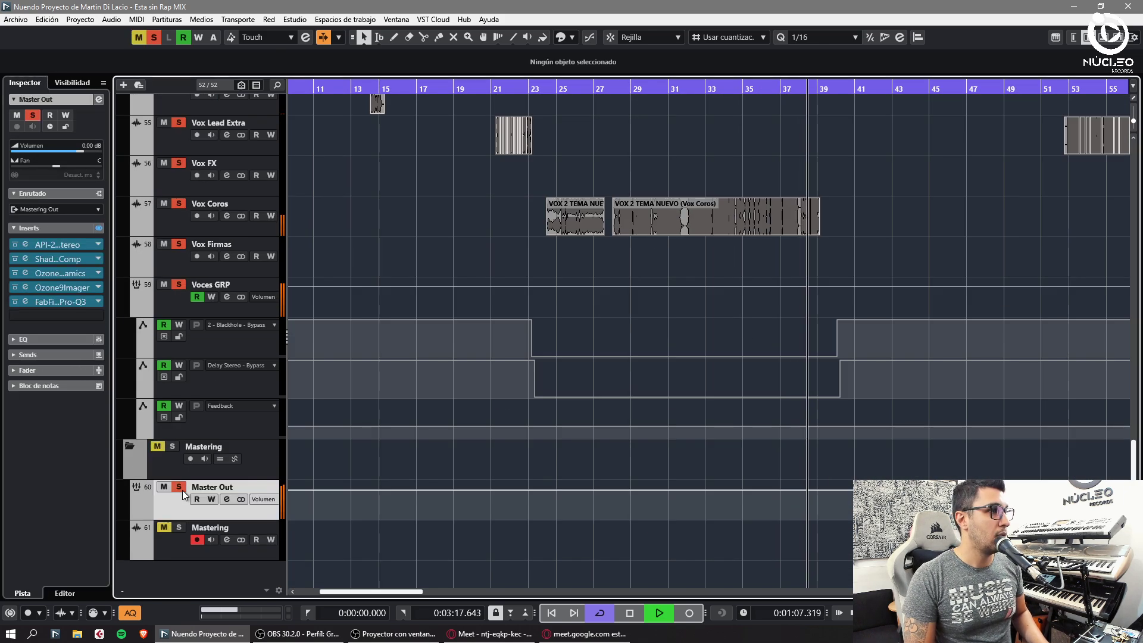
pyautogui.doubleClick(88, 147)
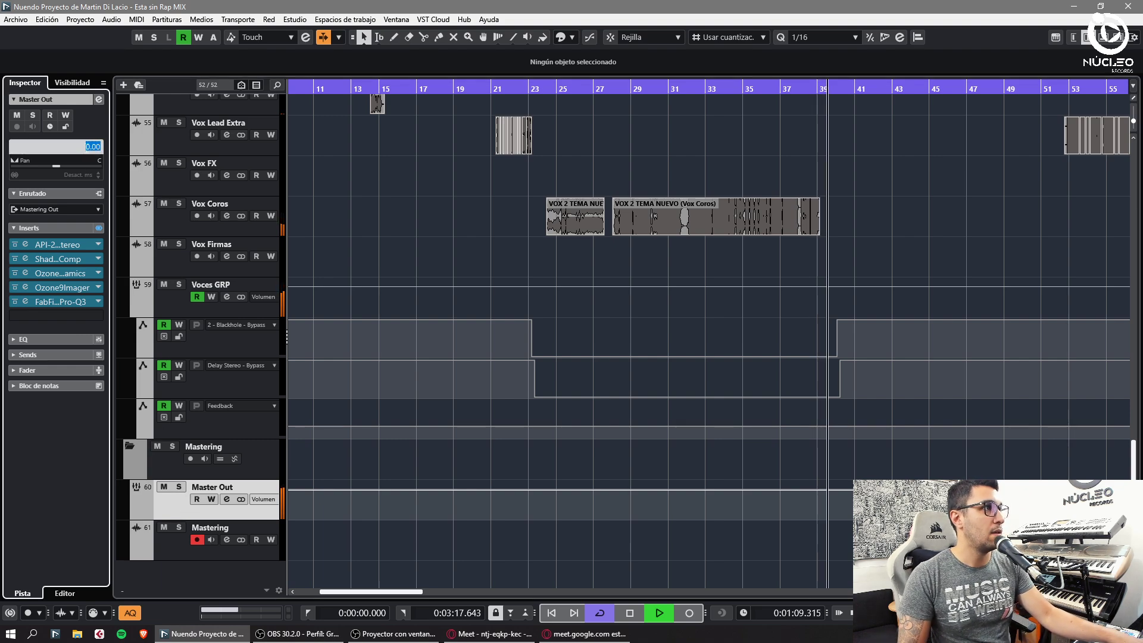
pyautogui.write('-6')
pyautogui.press('Return')
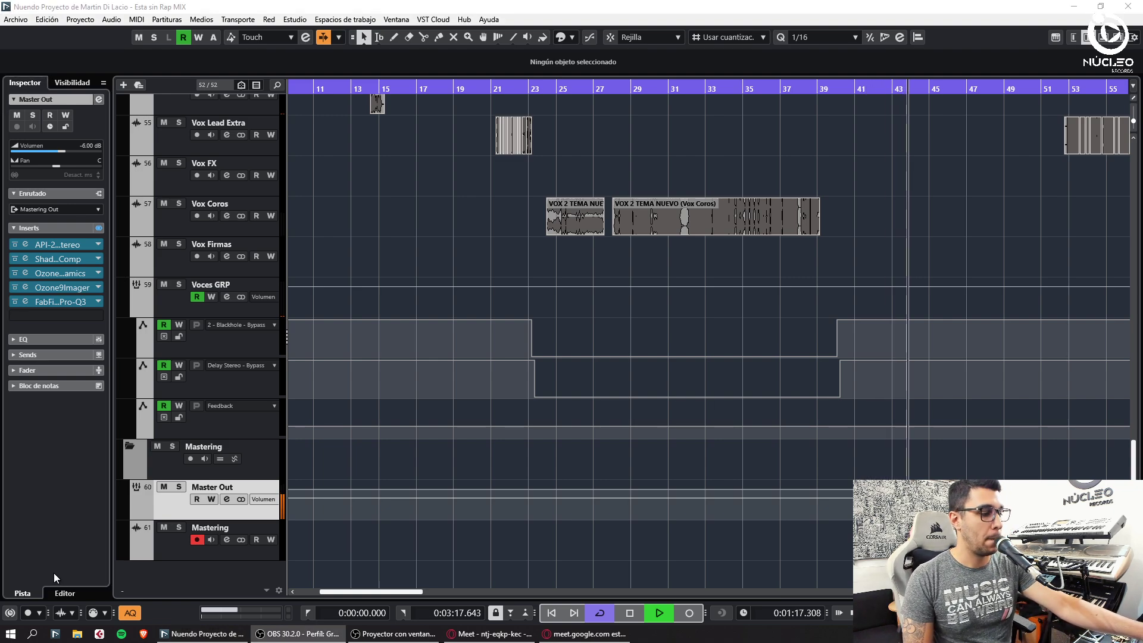
# Jump playback to about bar 53 and listen to the Vox Lead Extra section at the new master level.
pyautogui.click(665, 517)
pyautogui.hotkey('shift', 'f')
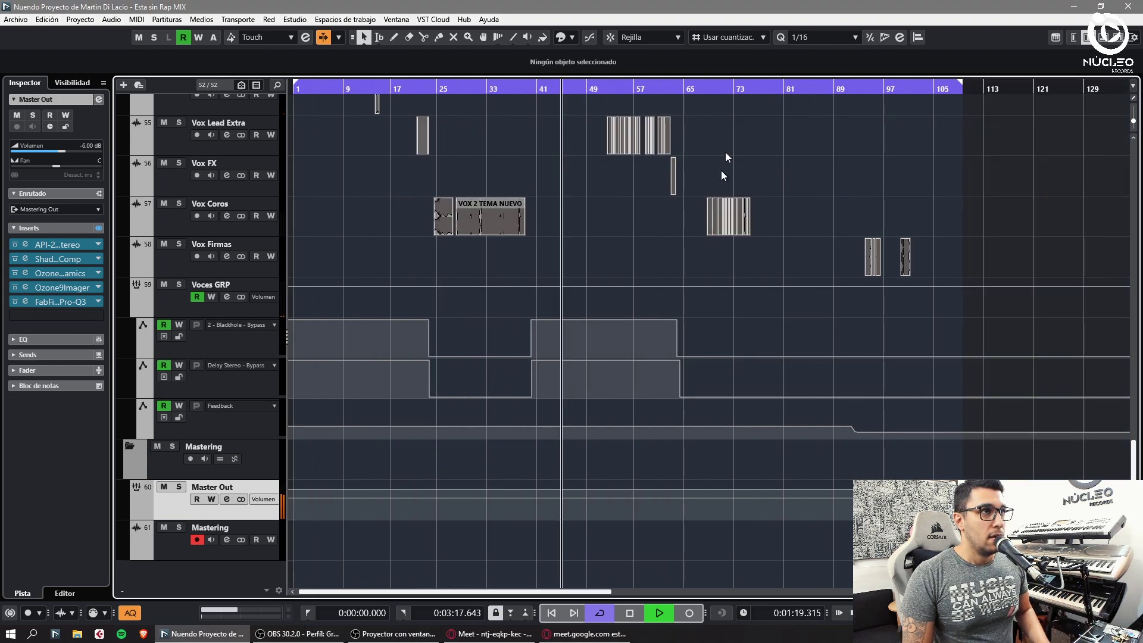
pyautogui.click(616, 89)
pyautogui.press('h')
pyautogui.press('h')
pyautogui.press('h')
pyautogui.press('g')
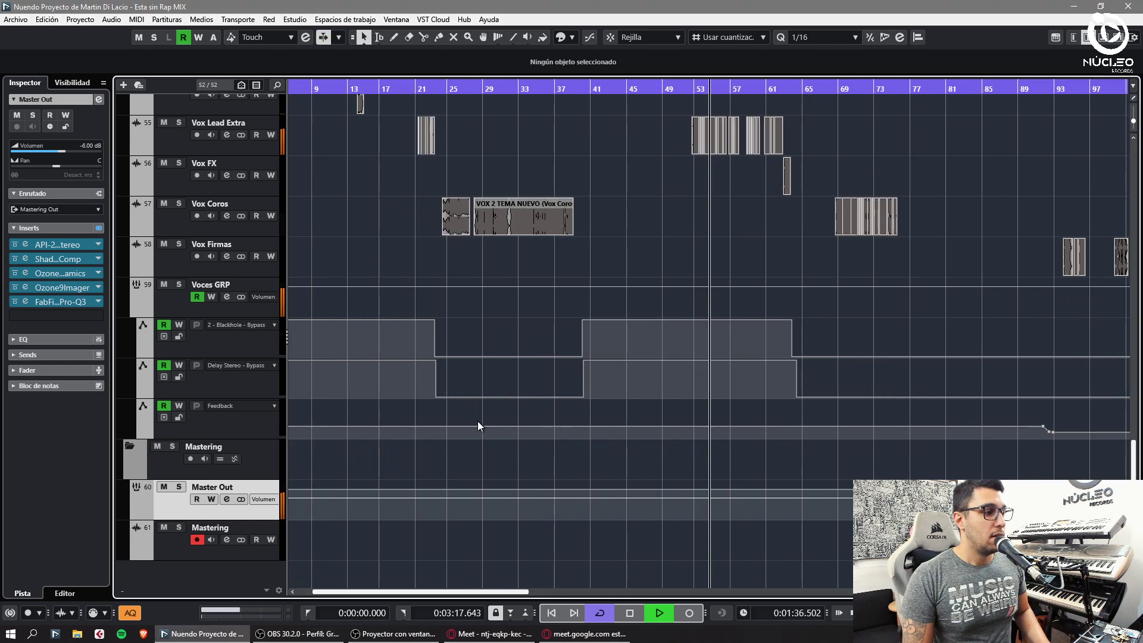
# Stop playback, return to the project start and begin recording the mix onto the armed Mastering track.
pyautogui.click(177, 554)
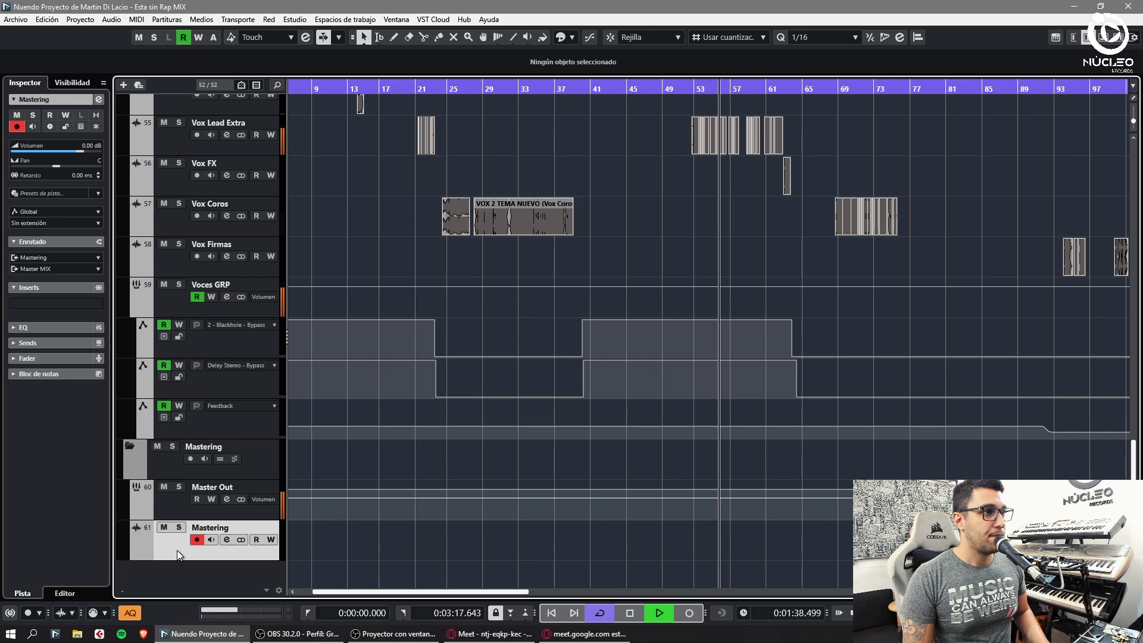
pyautogui.press('space')
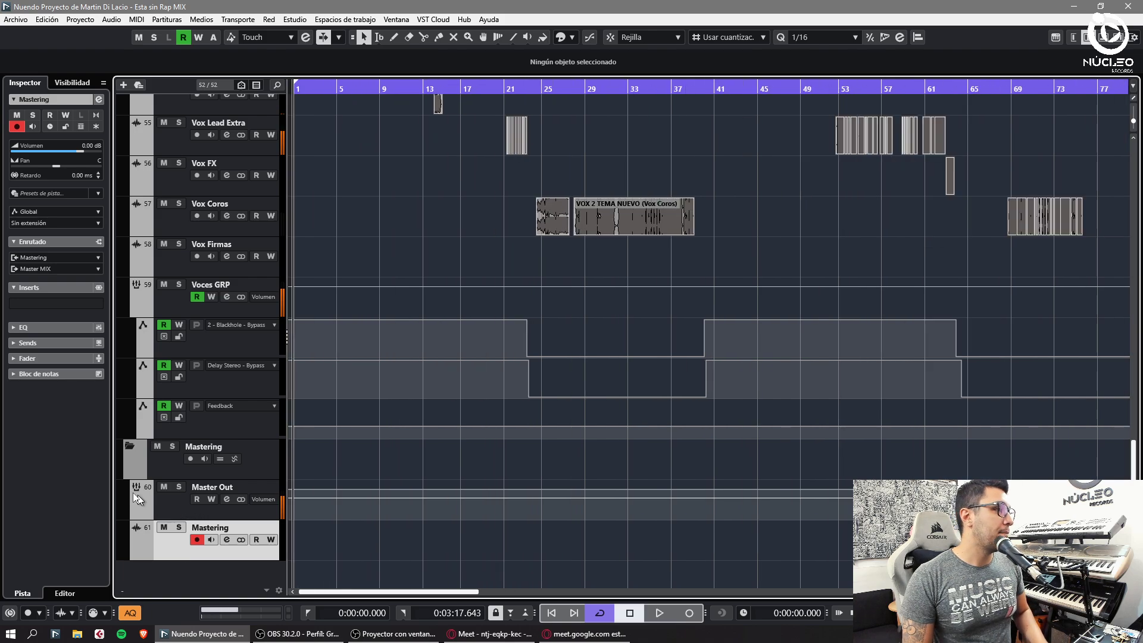
pyautogui.press('z')
pyautogui.press('h')
pyautogui.press('h')
pyautogui.press('h')
pyautogui.press('h')
pyautogui.press('h')
pyautogui.press('h')
pyautogui.press('h')
pyautogui.press('h')
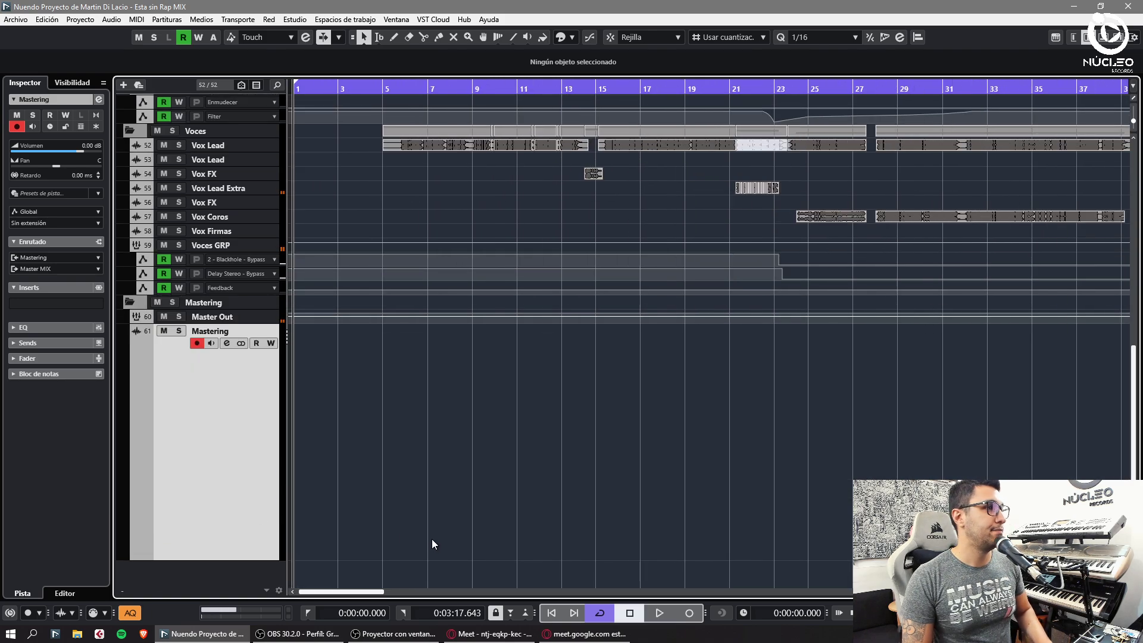
pyautogui.press('KP_Multiply')
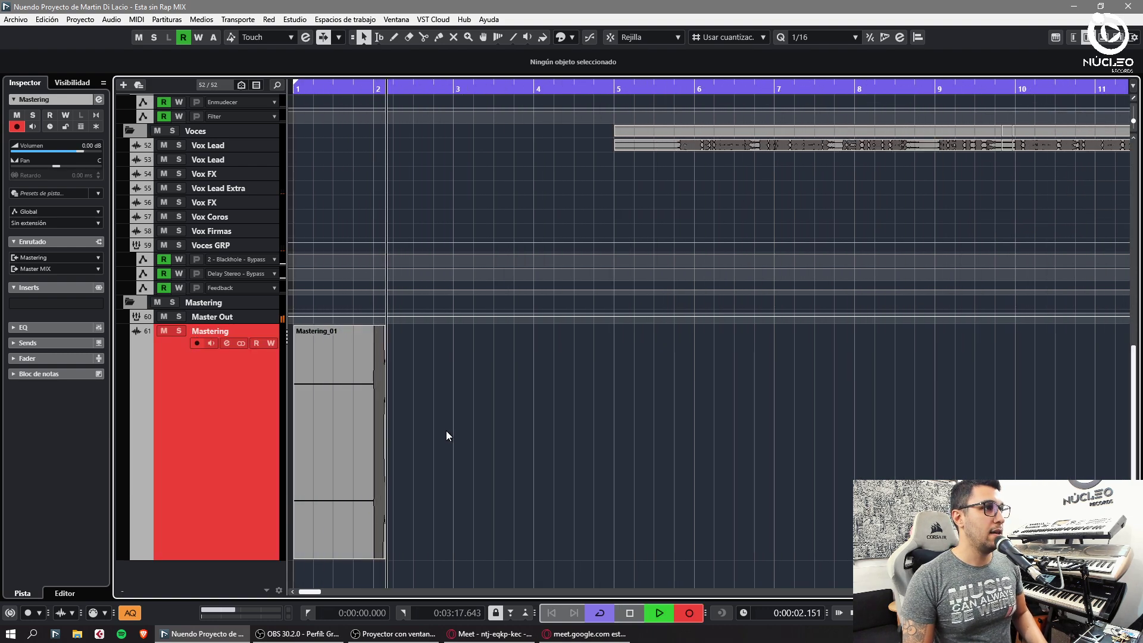
# Reduce the waveform display height for the Mastering recording and close the X32 input's VSVC limiter window.
pyautogui.moveTo(1134, 121); pyautogui.dragTo(1134, 128)
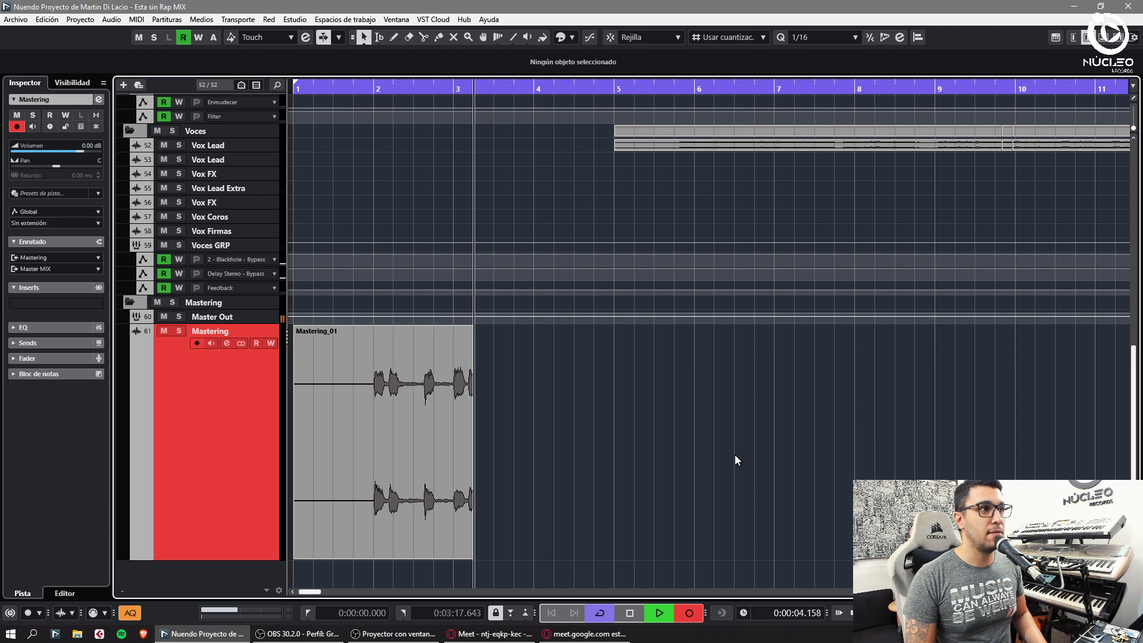
pyautogui.click(299, 635)
pyautogui.click(728, 548)
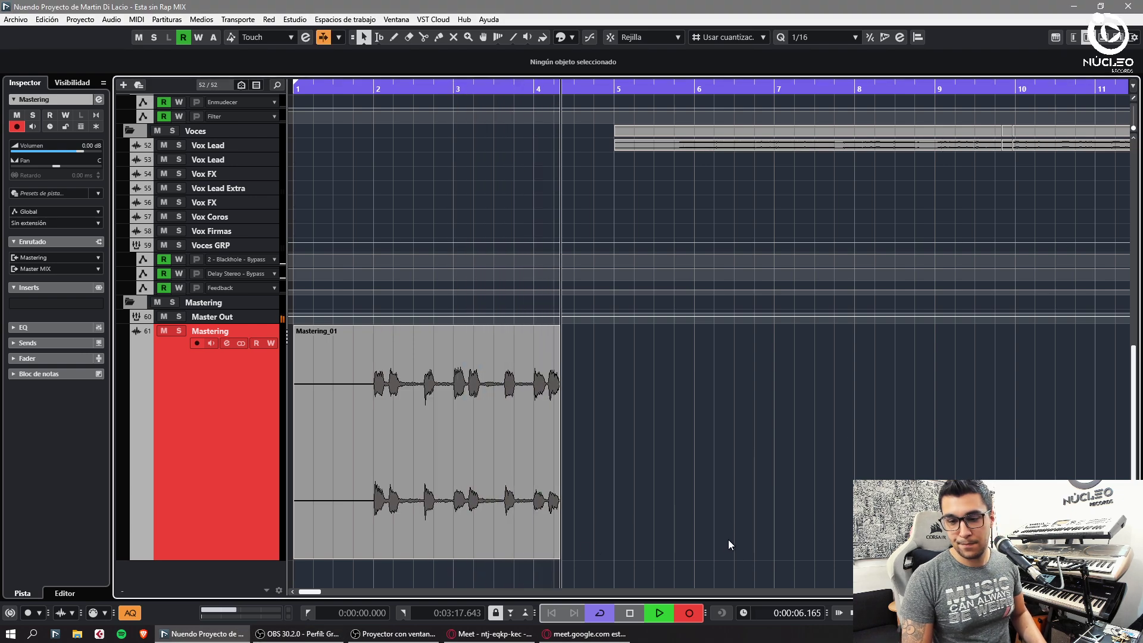
pyautogui.press('g')
pyautogui.press('g')
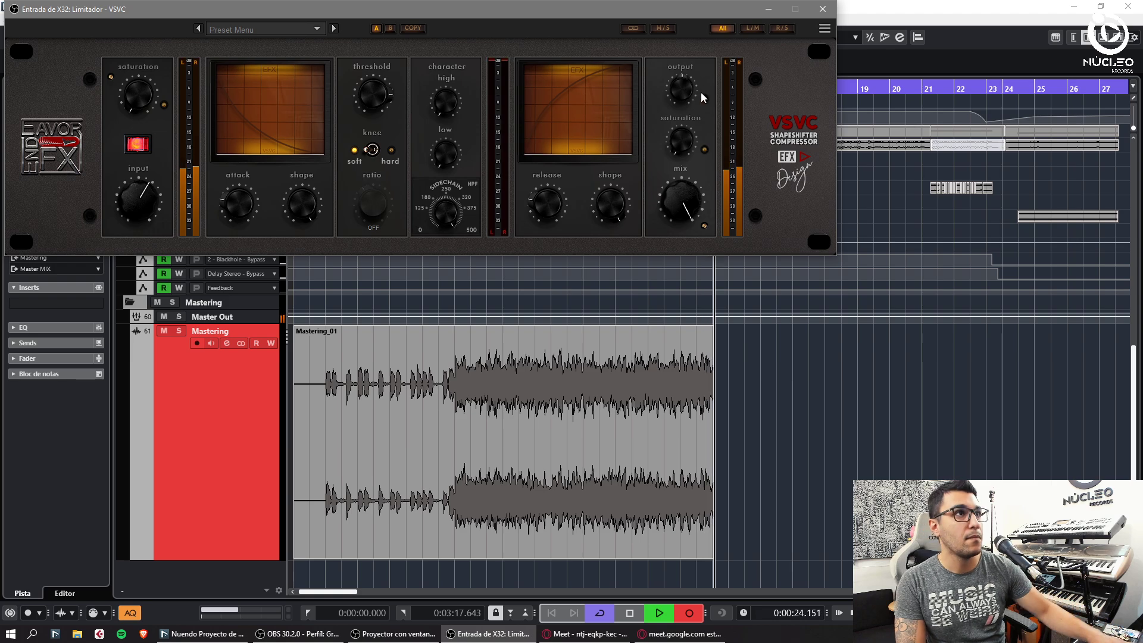
pyautogui.click(823, 9)
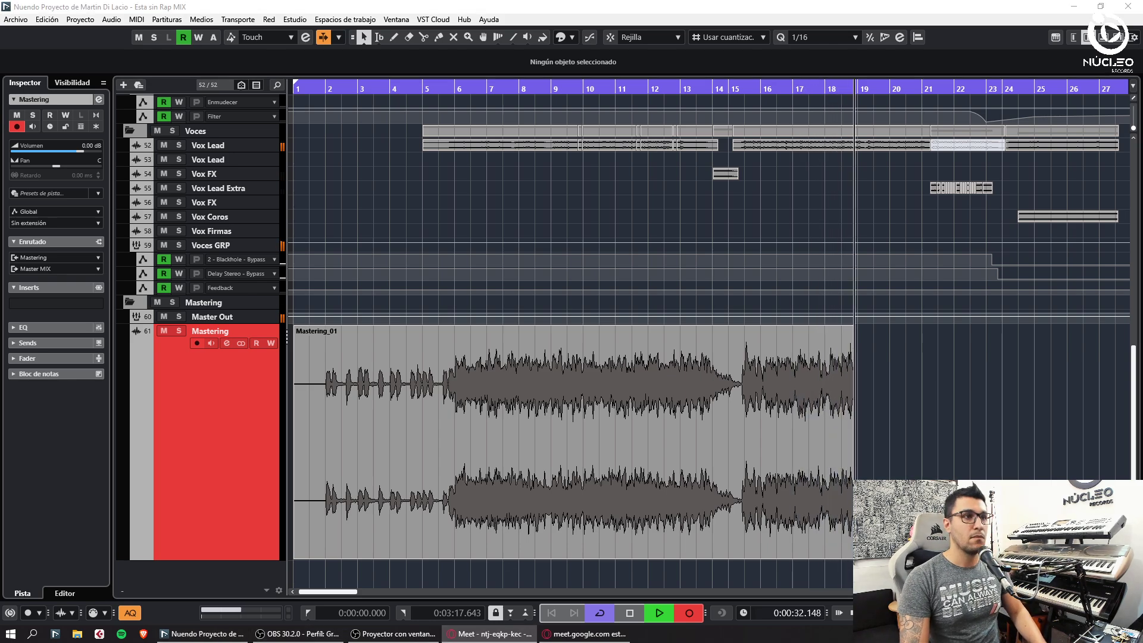
pyautogui.press('g')
pyautogui.press('g')
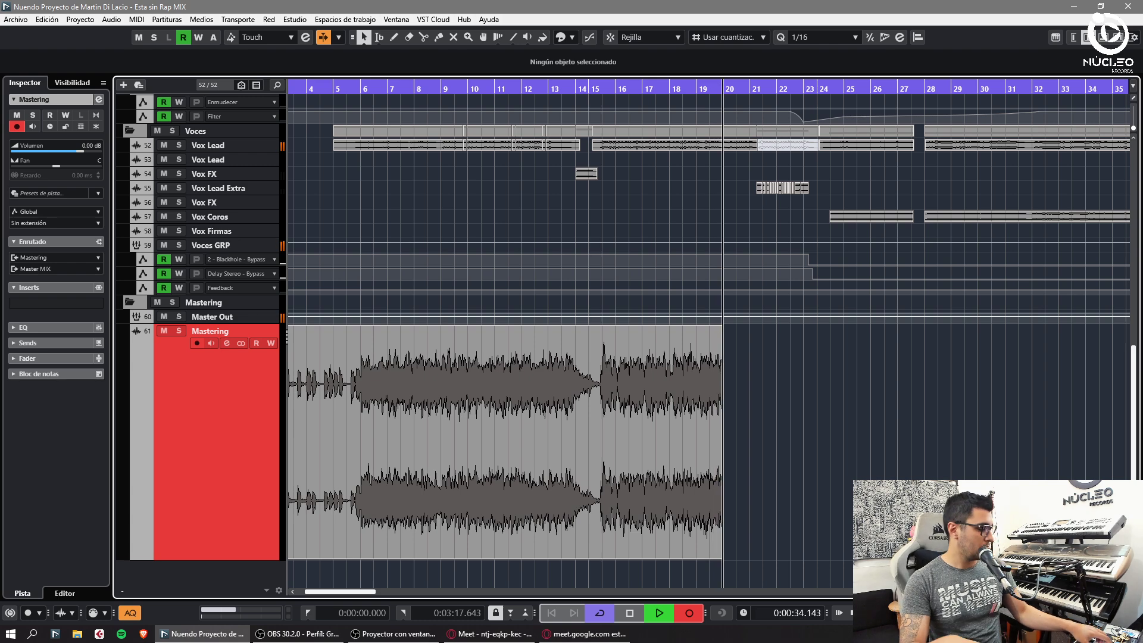
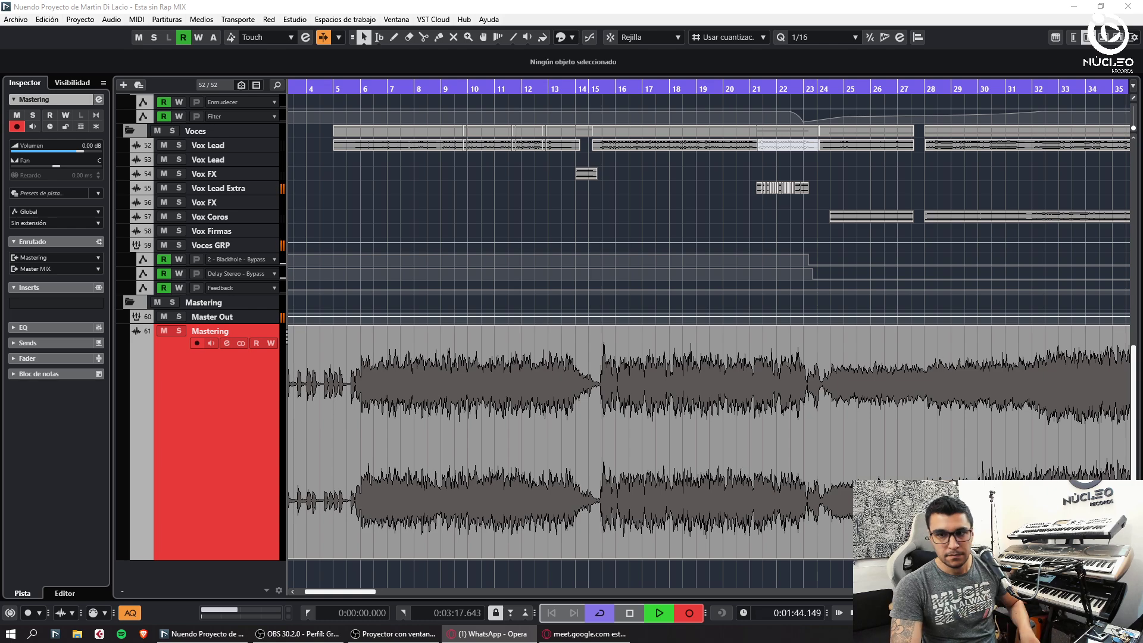
# Check the Mastering waveform from about bar 33 to bar 68 while the recording runs.
pyautogui.click(805, 581)
pyautogui.press('f')
pyautogui.press('g')
pyautogui.press('g')
pyautogui.press('g')
pyautogui.press('g')
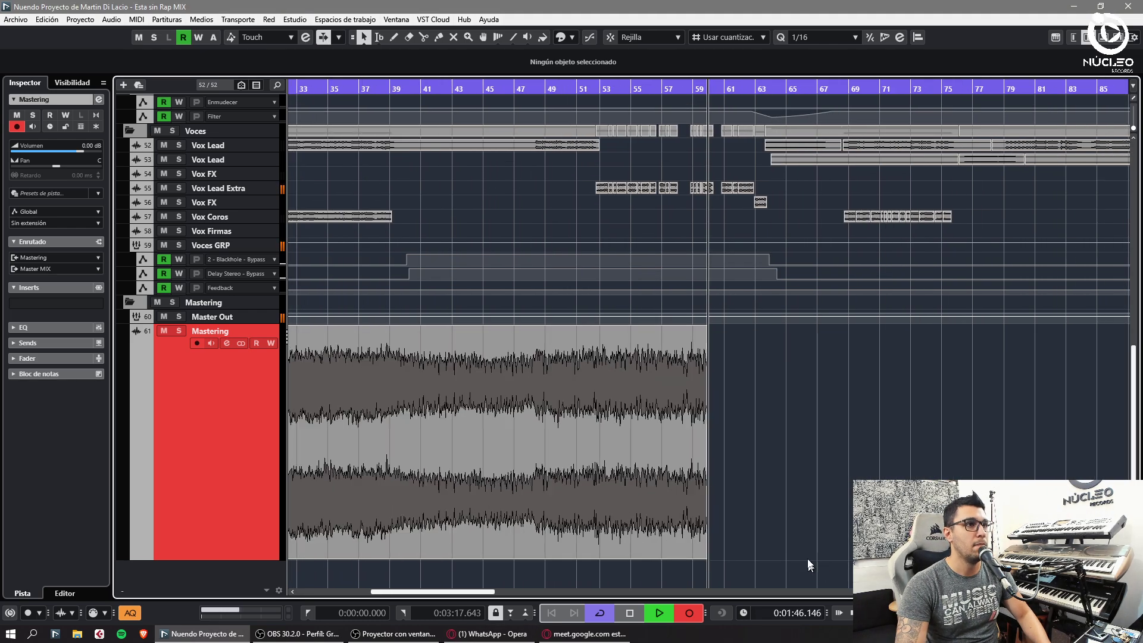
pyautogui.press('h')
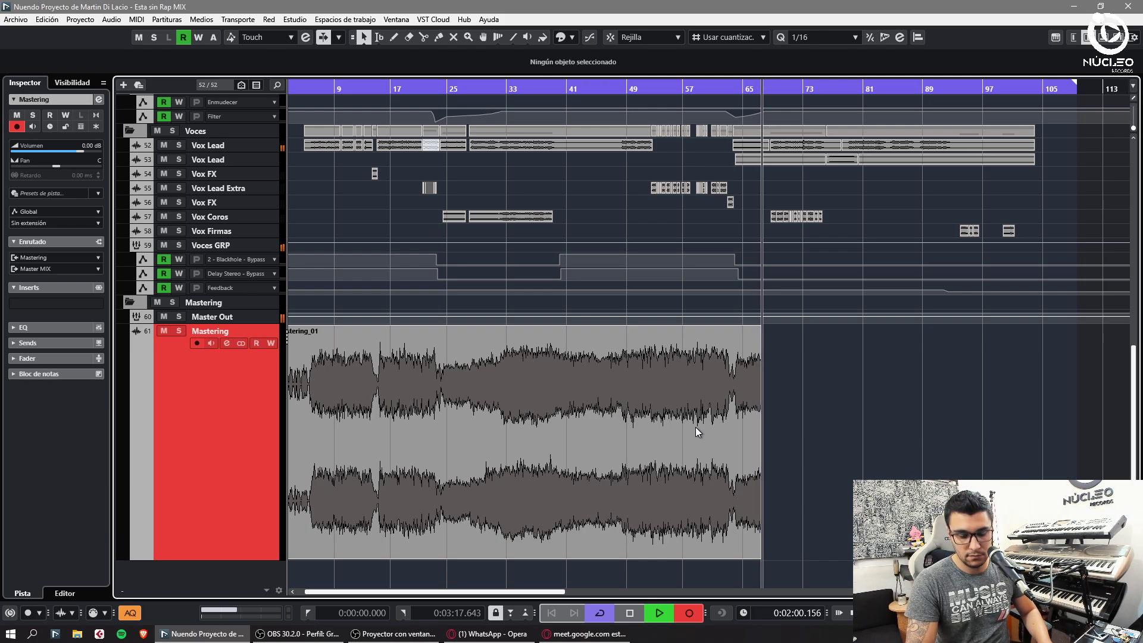
pyautogui.press('h')
pyautogui.press('h')
pyautogui.press('h')
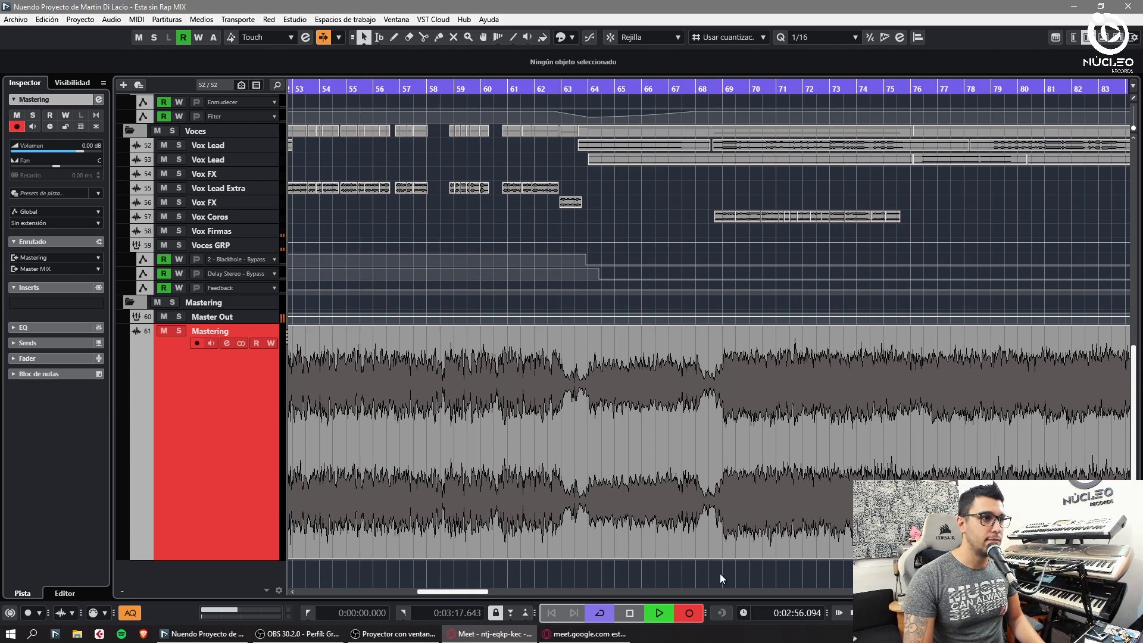
# Follow the Mastering recording from about bar 98 to the end of the song near bar 109.
pyautogui.press('f')
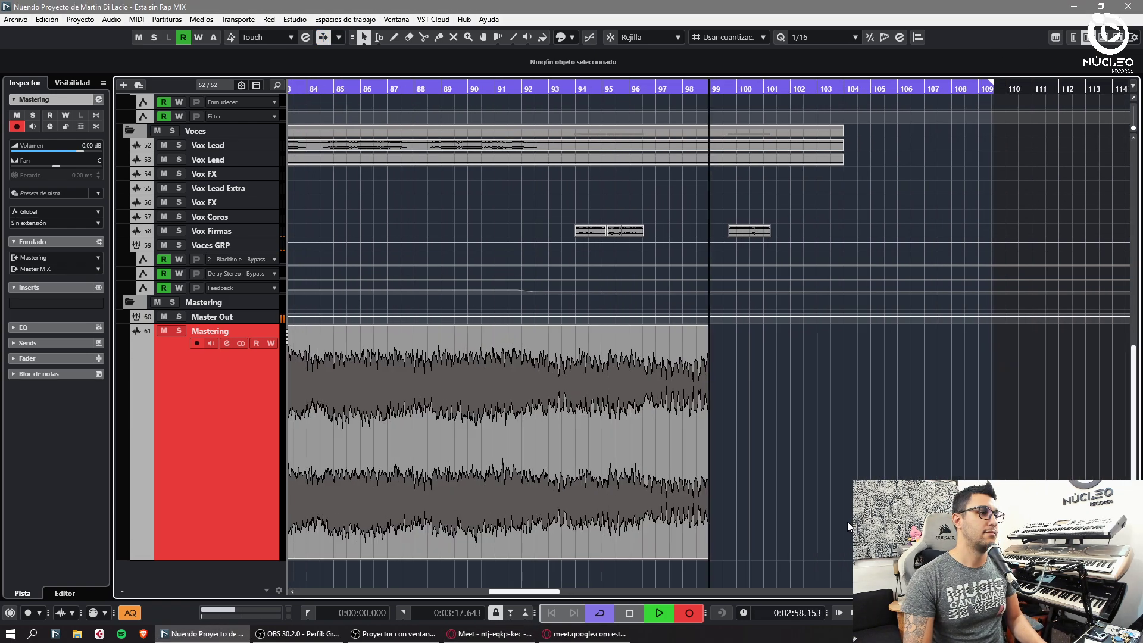
pyautogui.press('h')
pyautogui.press('h')
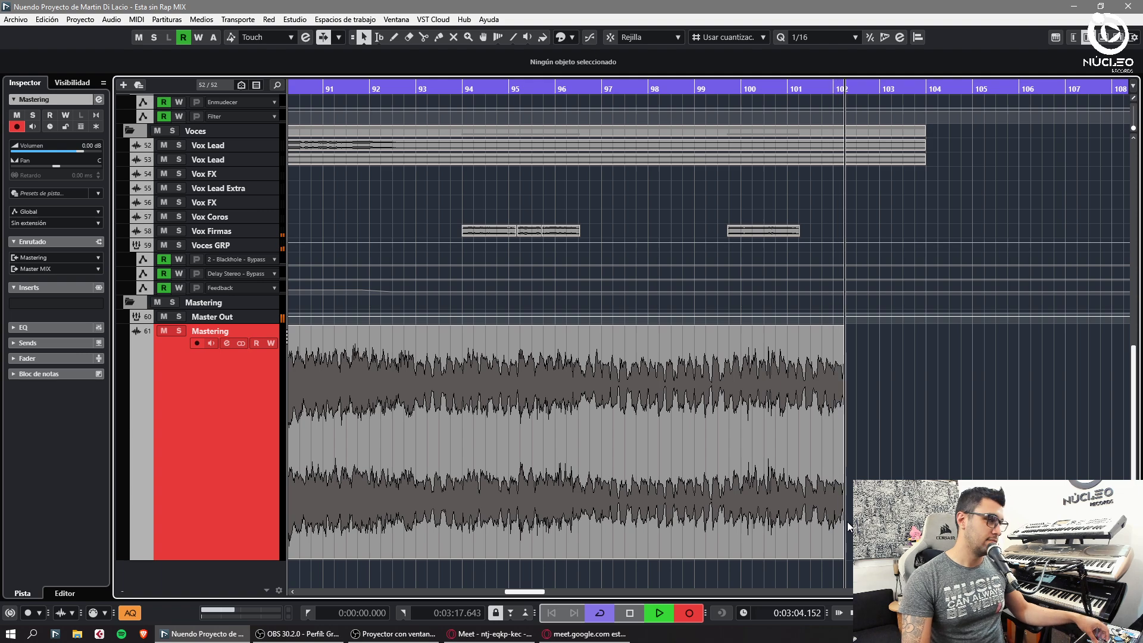
pyautogui.press('g')
pyautogui.press('f')
pyautogui.press('g')
pyautogui.press('g')
pyautogui.press('g')
pyautogui.press('g')
pyautogui.press('g')
pyautogui.press('g')
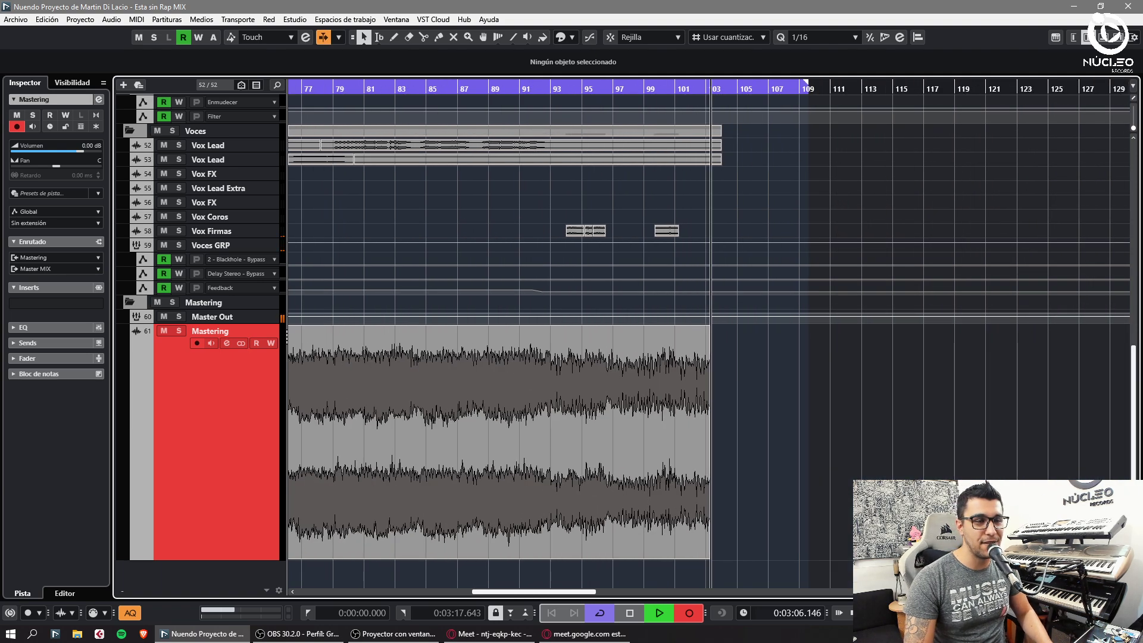
pyautogui.press('h')
pyautogui.press('h')
pyautogui.press('h')
pyautogui.press('h')
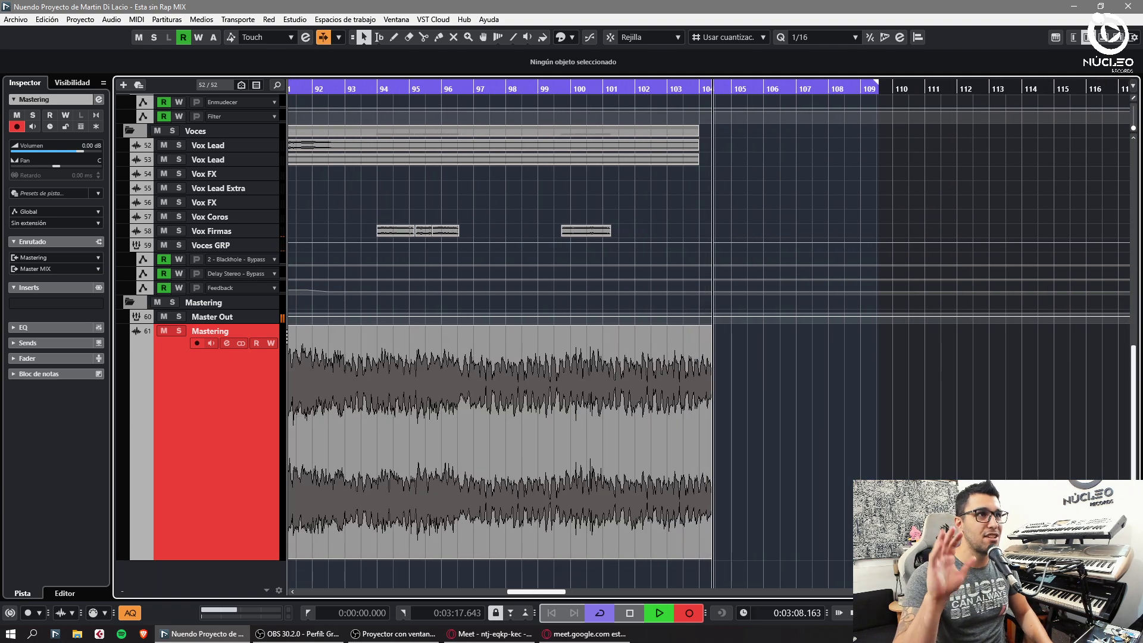
pyautogui.press('g')
pyautogui.press('h')
pyautogui.press('h')
pyautogui.press('h')
pyautogui.press('g')
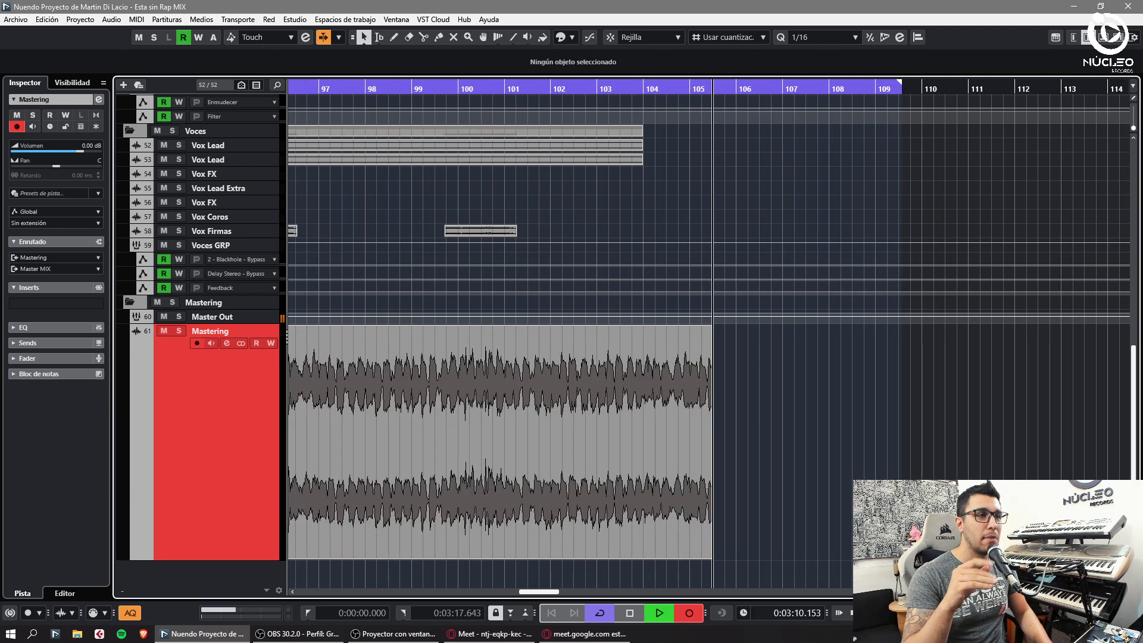
pyautogui.press('g')
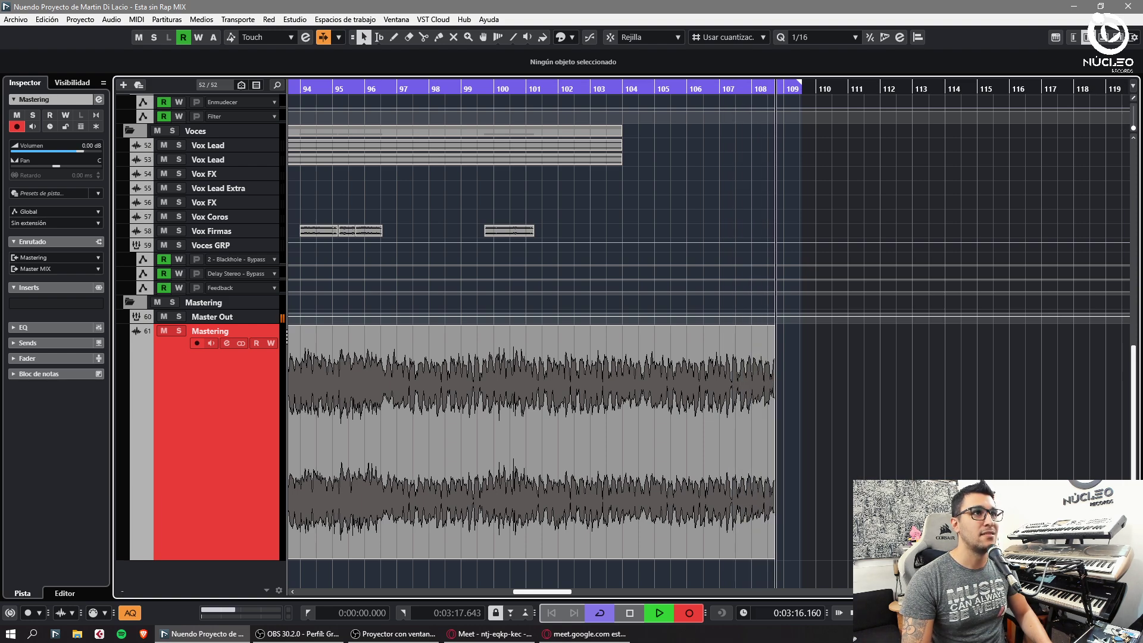
# Stop the Mastering recording once the song's end is reached and show the full recorded take.
pyautogui.press('space')
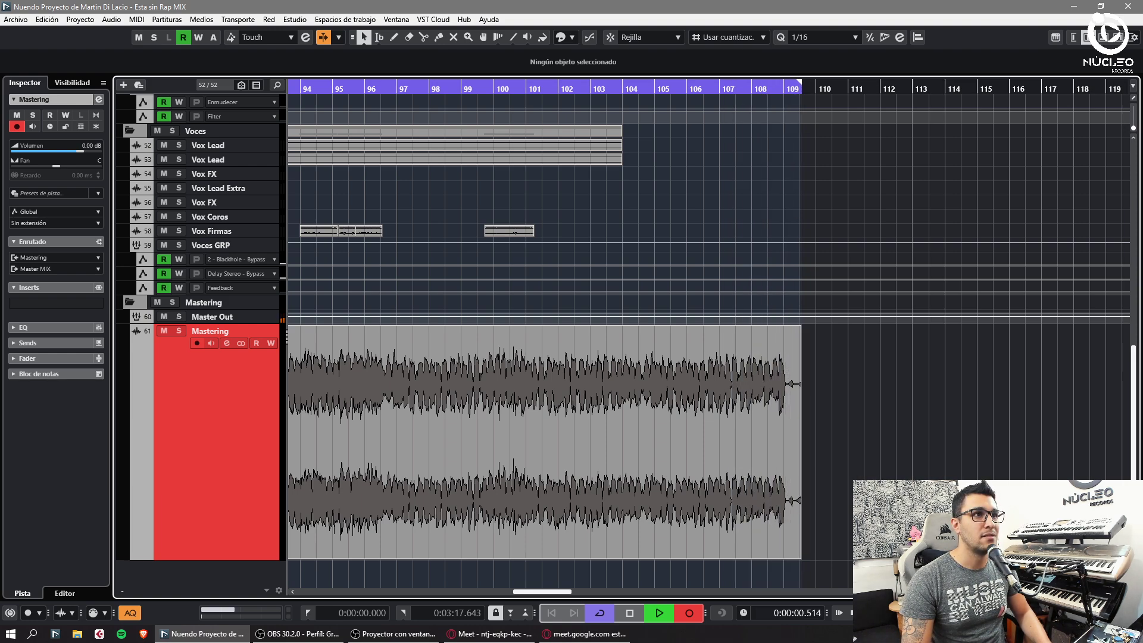
pyautogui.press('space')
pyautogui.press('g')
pyautogui.press('g')
pyautogui.press('g')
pyautogui.press('g')
pyautogui.press('g')
pyautogui.press('g')
pyautogui.press('g')
pyautogui.press('g')
pyautogui.press('g')
pyautogui.press('g')
pyautogui.press('g')
pyautogui.press('g')
pyautogui.press('g')
pyautogui.press('g')
pyautogui.click(828, 513)
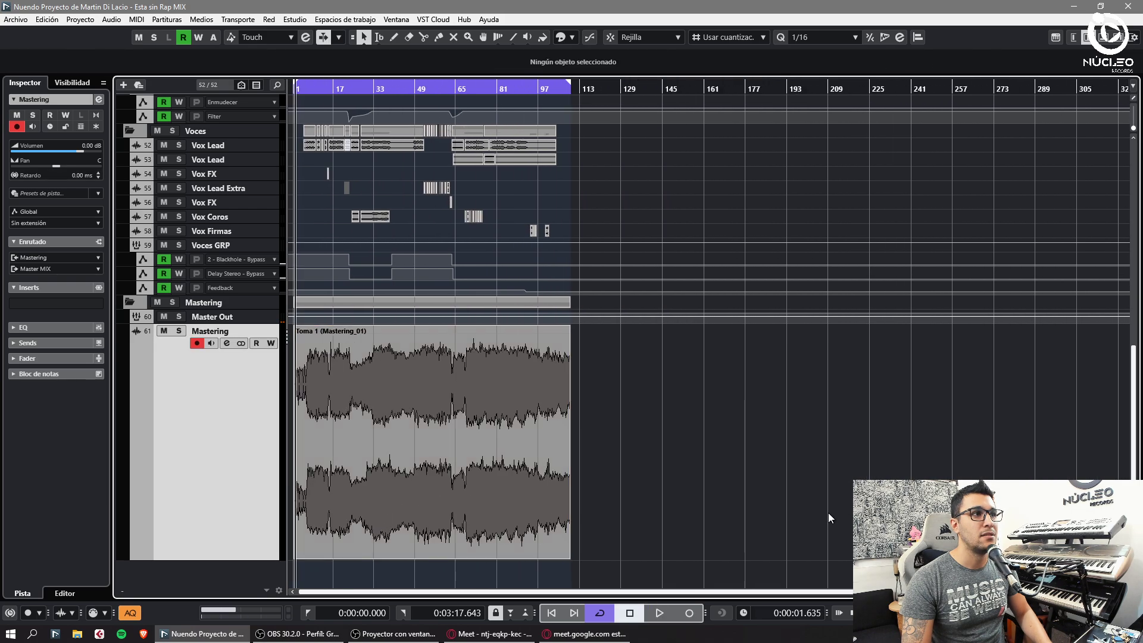
# Trim the silence before the song's first sound off the Mastering take so it starts at 1.3.3.112.
pyautogui.press('h')
pyautogui.press('h')
pyautogui.press('h')
pyautogui.press('h')
pyautogui.click(410, 498)
pyautogui.press(',')
pyautogui.press('h')
pyautogui.press('h')
pyautogui.press('h')
pyautogui.press('h')
pyautogui.press('h')
pyautogui.press('h')
pyautogui.press('h')
pyautogui.press('h')
pyautogui.press('h')
pyautogui.press('h')
pyautogui.press('h')
pyautogui.press('h')
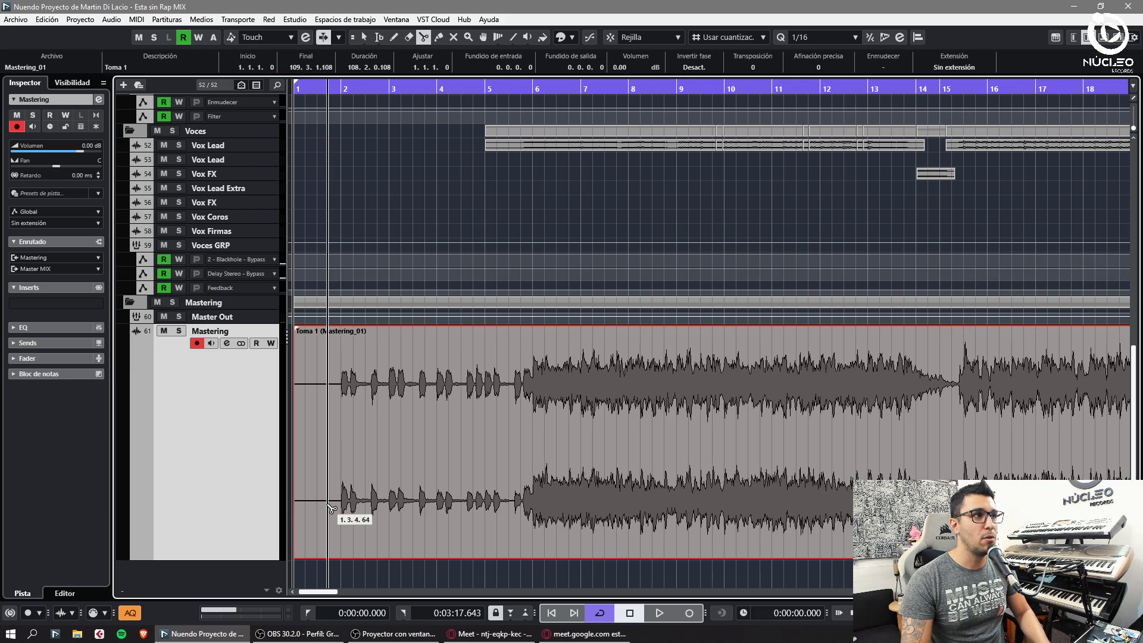
pyautogui.keyDown('alt'); pyautogui.click(327, 510); pyautogui.keyUp('alt')
# Extend the cycle range's end to about bar 117 (3:34.619) and place the playhead at the Mastering take's end.
pyautogui.press('g')
pyautogui.press('g')
pyautogui.press('g')
pyautogui.press('g')
pyautogui.press('g')
pyautogui.press('g')
pyautogui.press('g')
pyautogui.press('g')
pyautogui.press('g')
pyautogui.press('g')
pyautogui.press('g')
pyautogui.press('g')
pyautogui.click(349, 456)
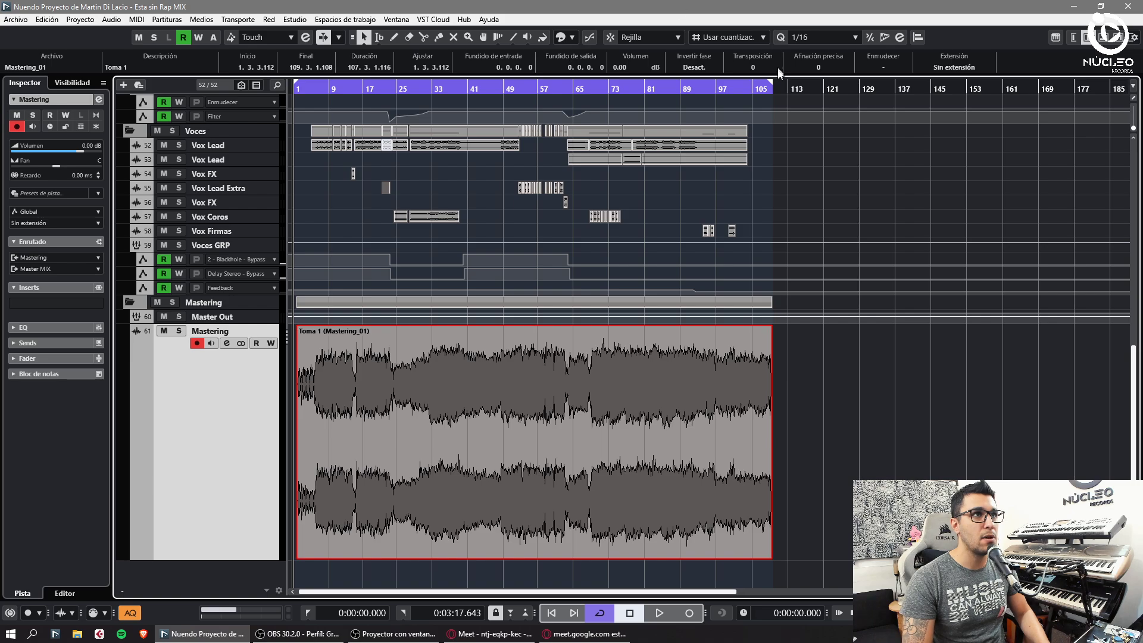
pyautogui.moveTo(771, 82); pyautogui.dragTo(814, 82)
pyautogui.click(773, 91)
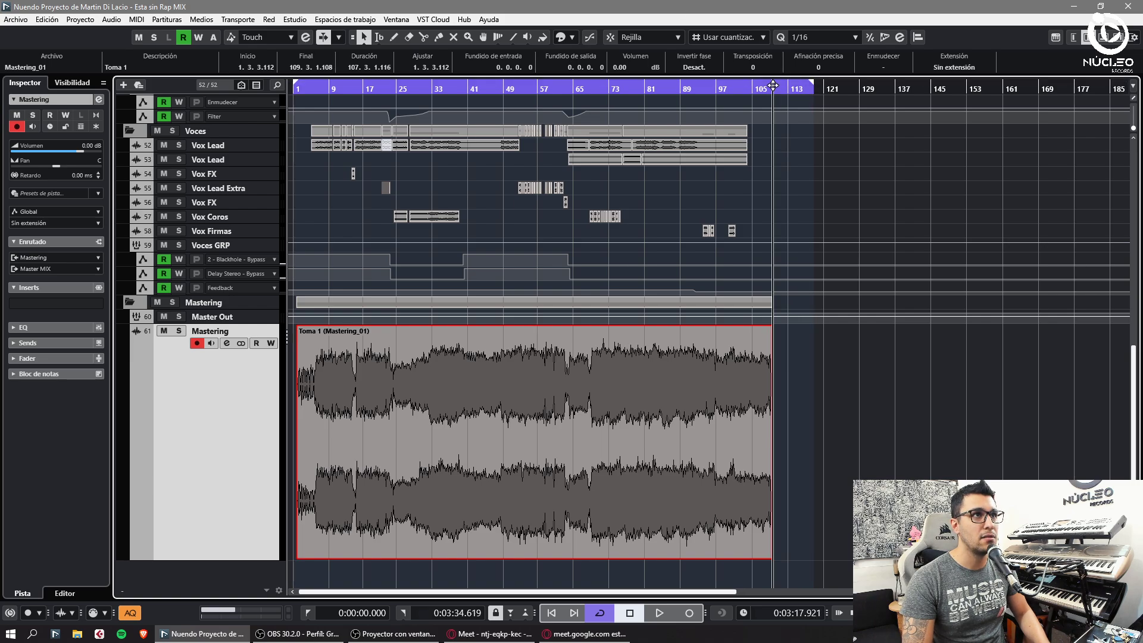
# Extend the end of the Mastering take to about bar 110 to include the closing tail.
pyautogui.press('h')
pyautogui.press('h')
pyautogui.press('h')
pyautogui.press('h')
pyautogui.press('h')
pyautogui.press('h')
pyautogui.press('h')
pyautogui.press('h')
pyautogui.press('h')
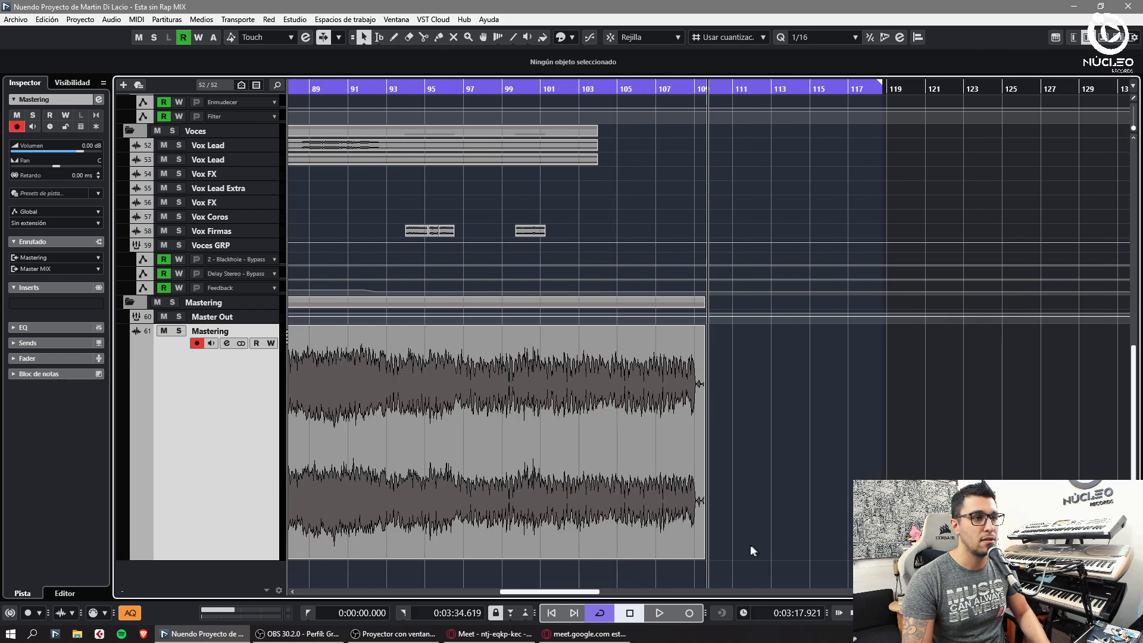
pyautogui.moveTo(694, 558); pyautogui.dragTo(750, 559)
# Place the playhead near bar 106 to check the song's ending, and return it to the project start.
pyautogui.click(605, 105)
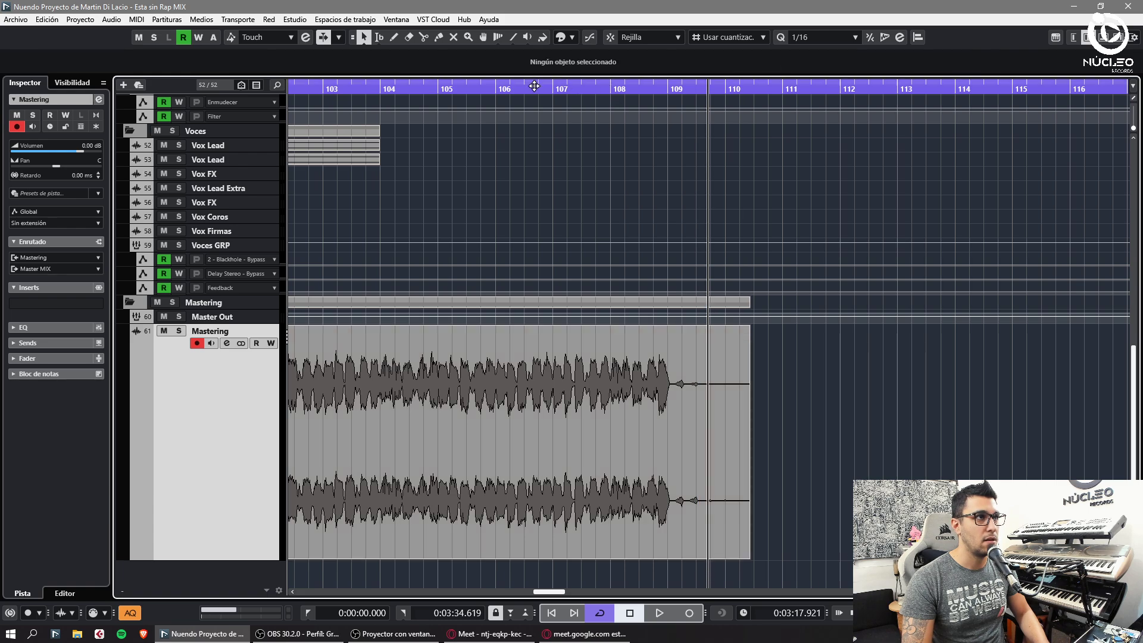
pyautogui.click(502, 86)
pyautogui.press('g')
pyautogui.press('g')
pyautogui.press('g')
pyautogui.press('g')
pyautogui.press('g')
pyautogui.press('g')
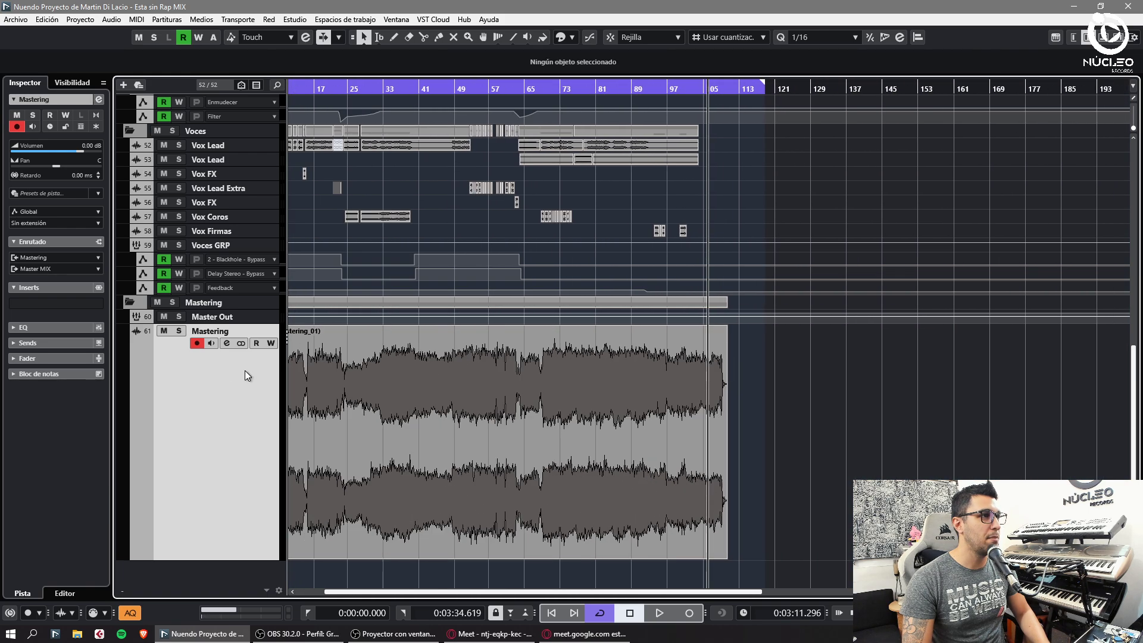
pyautogui.press('Home')
# Select the Master Out group to show its inserts and mute the vocals through Voces GRP.
pyautogui.click(200, 319)
pyautogui.press('h')
pyautogui.press('h')
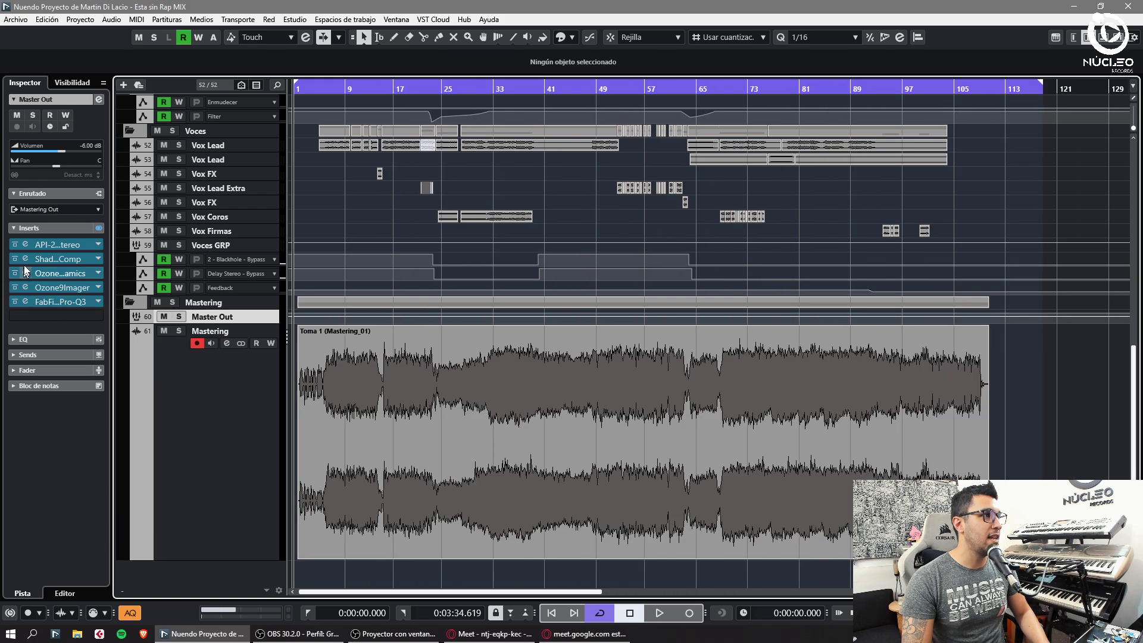
pyautogui.click(162, 246)
pyautogui.press('h')
pyautogui.press('h')
pyautogui.press('h')
pyautogui.press('h')
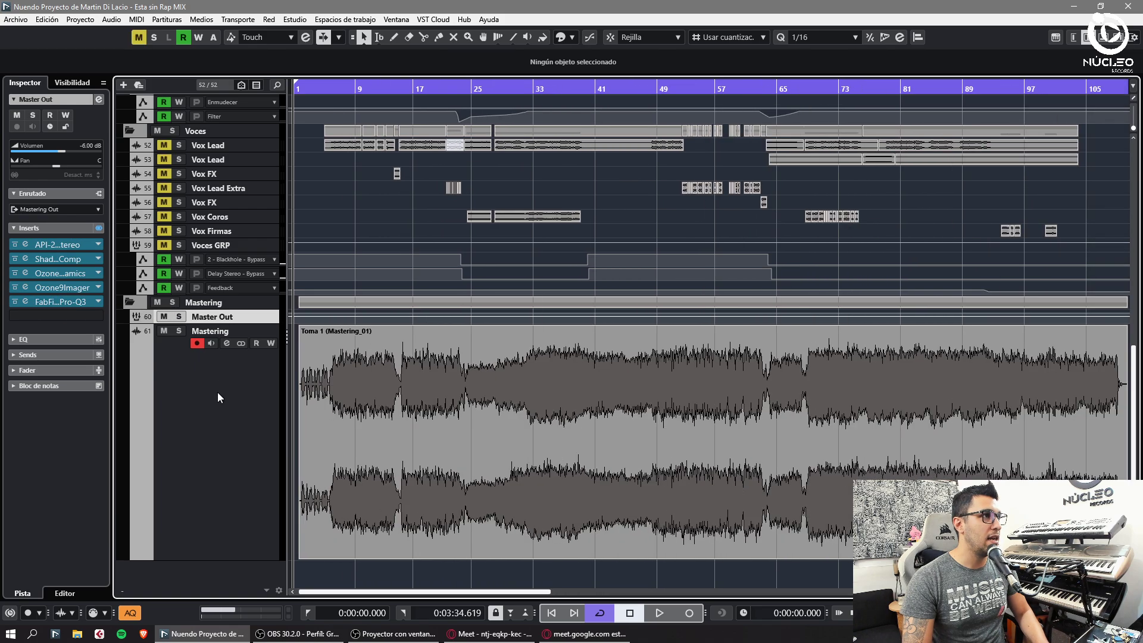
# Start recording a second pass without vocals onto the Mastering track from the project start.
pyautogui.press('KP_Multiply')
pyautogui.press('h')
pyautogui.press('h')
pyautogui.press('h')
pyautogui.press('h')
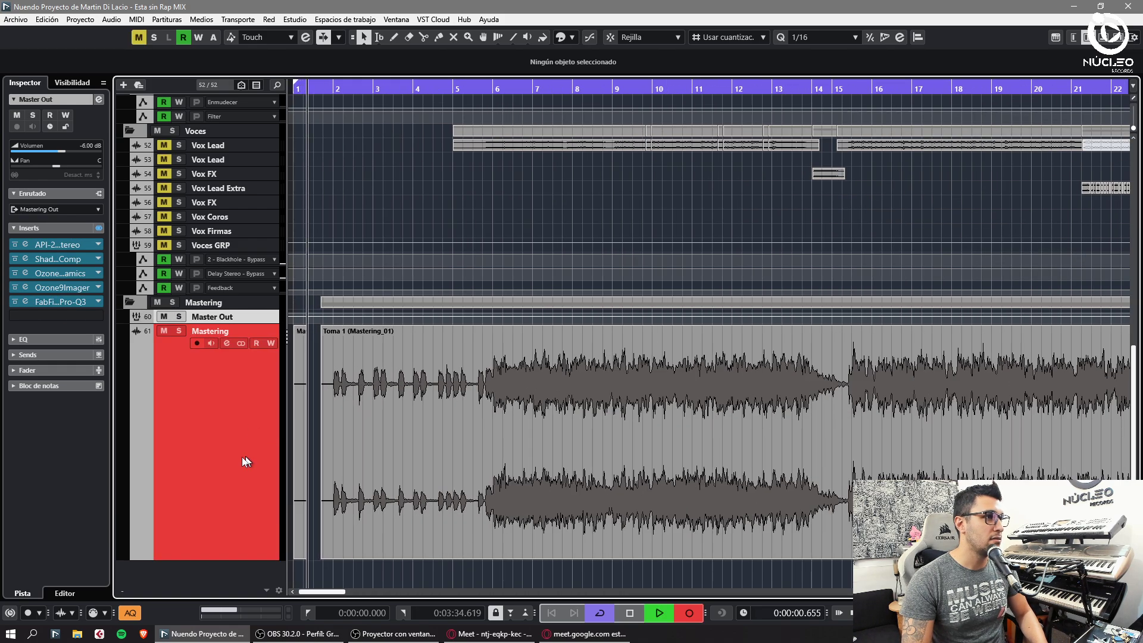
pyautogui.press('g')
# Show the Mastering track's take lanes and enlarge them to view the new recording beside the full mix take.
pyautogui.doubleClick(230, 445)
pyautogui.scroll(-1, 229, 442)
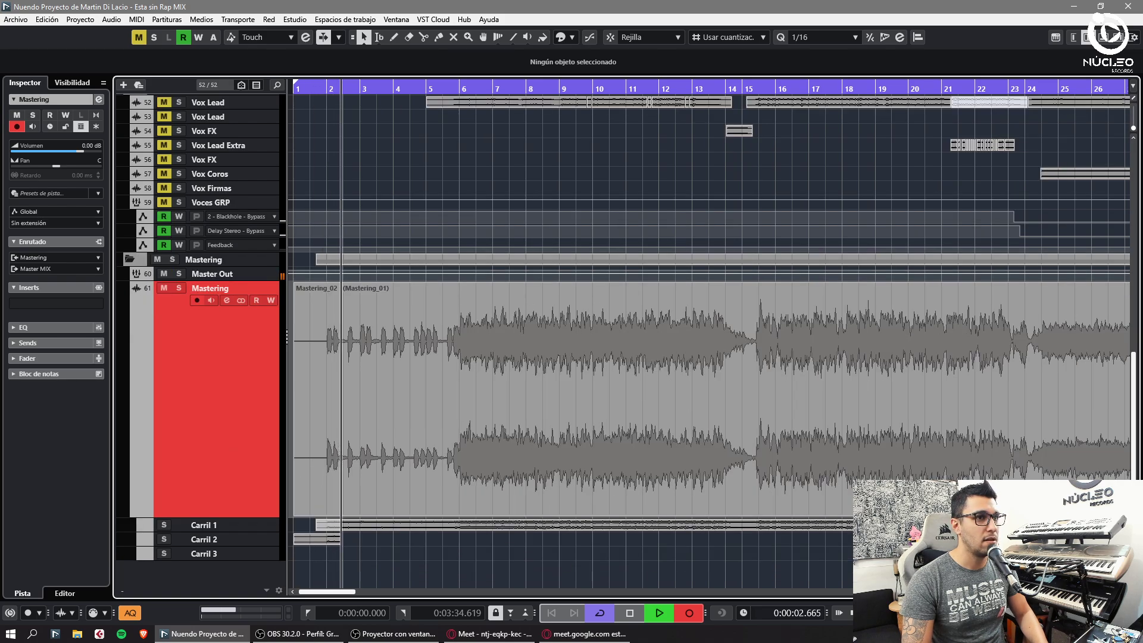
pyautogui.hotkey('shift', 'h')
pyautogui.hotkey('shift', 'h')
pyautogui.hotkey('shift', 'h')
pyautogui.scroll(-3, 613, 467)
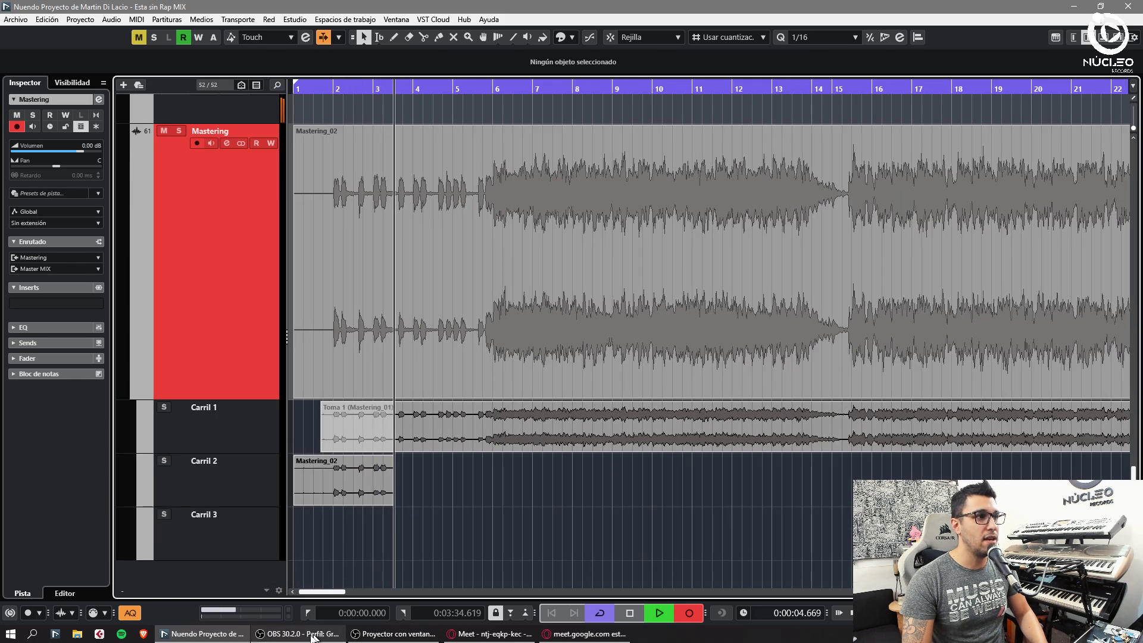
pyautogui.press('h')
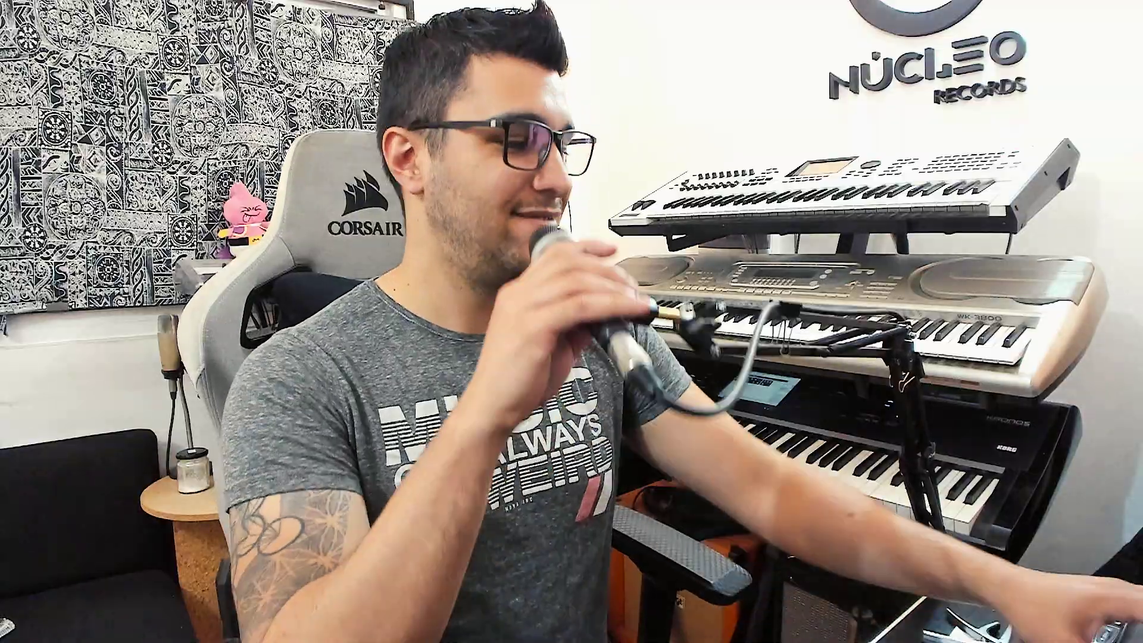